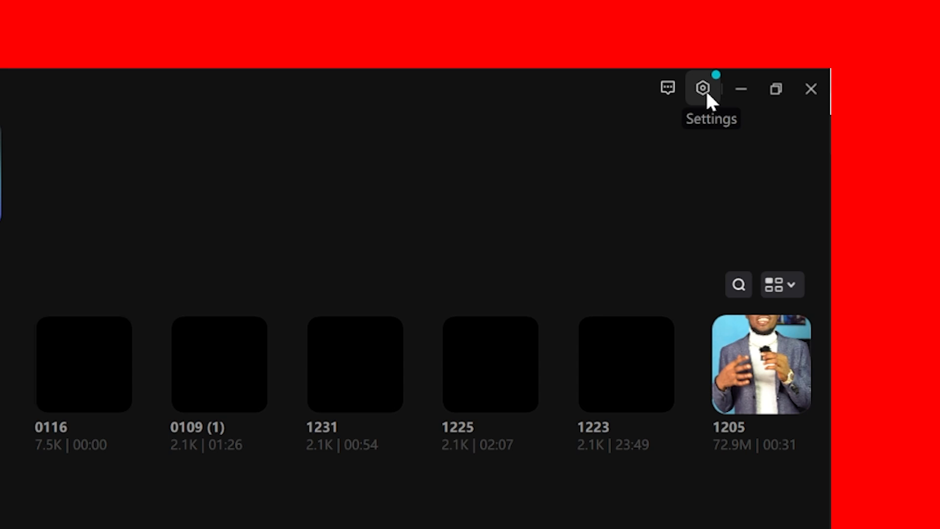
# Step: Set CapCut's interface language to Français, save, and restart the program to apply it
pyautogui.click(725, 75)
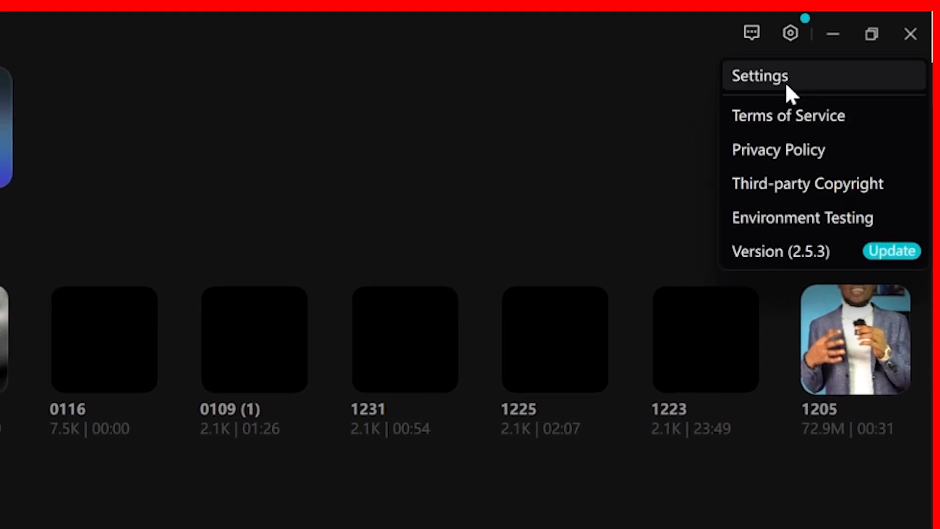
pyautogui.click(809, 71)
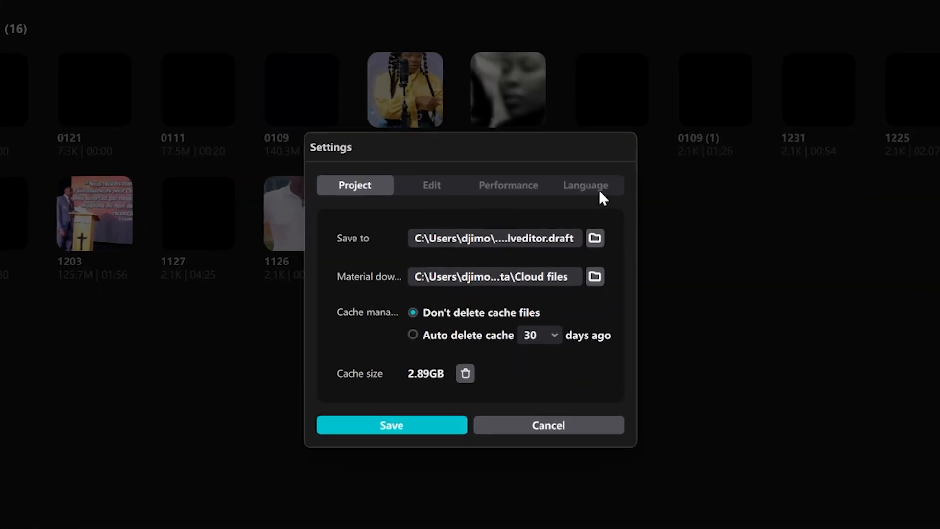
pyautogui.click(599, 188)
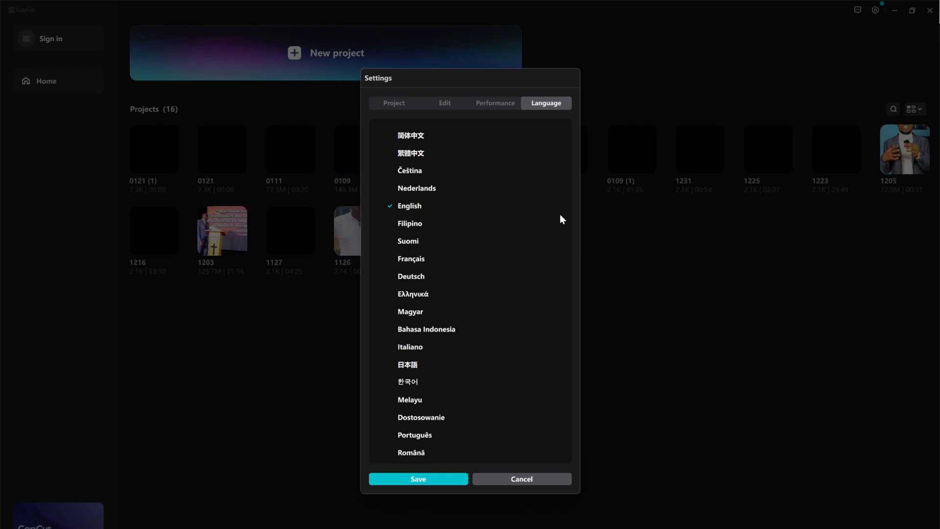
pyautogui.click(442, 260)
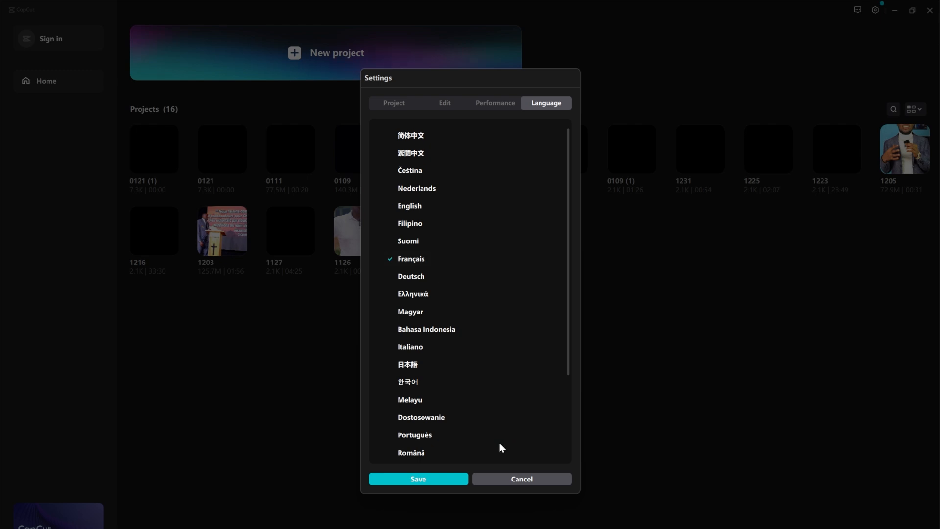
pyautogui.click(435, 480)
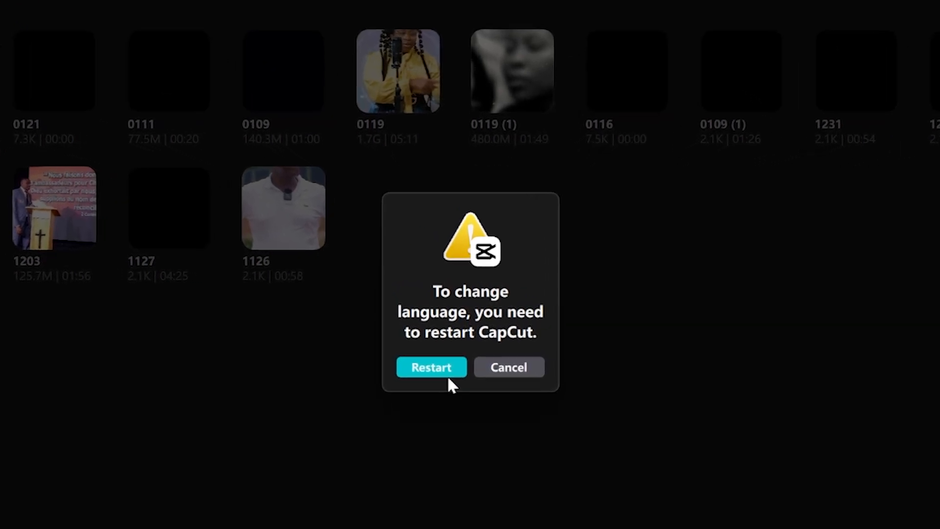
pyautogui.click(448, 375)
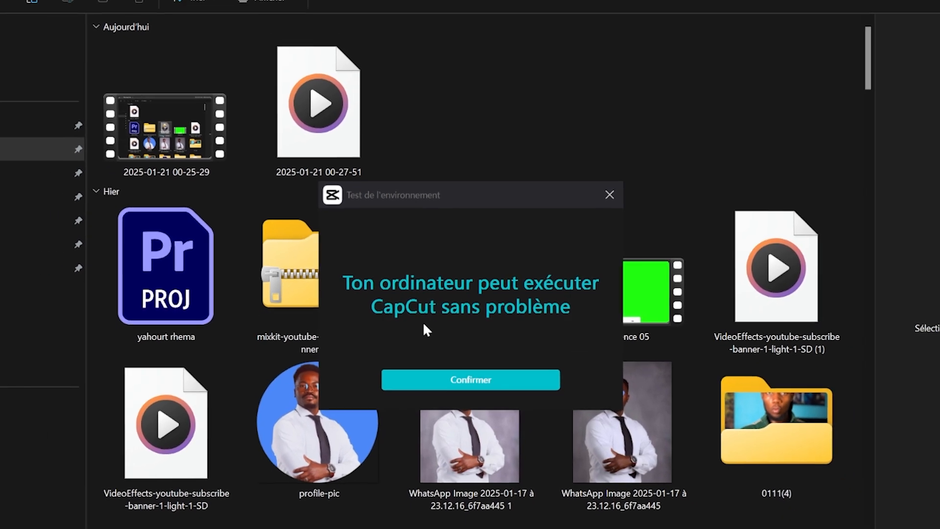
# Step: Confirm the passed environment test and maximize the French home window
pyautogui.click(492, 373)
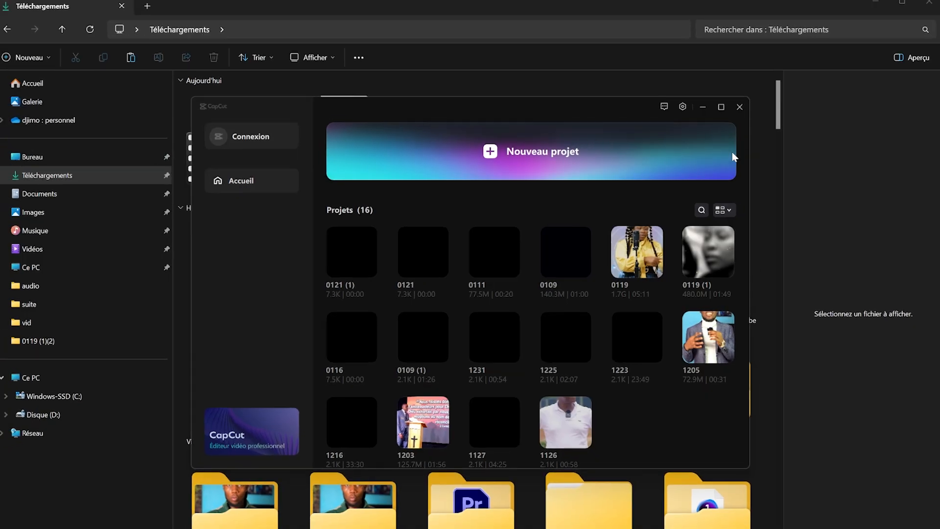
pyautogui.click(734, 97)
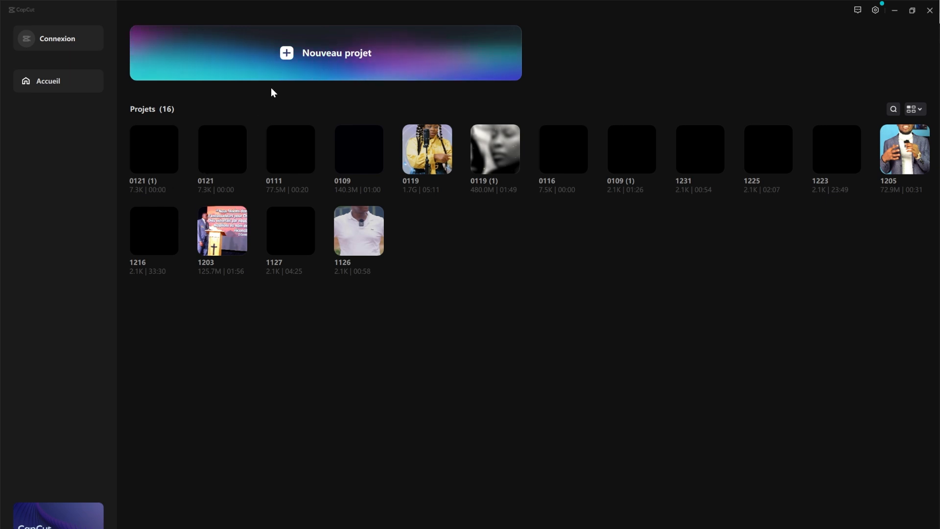
# Step: Create project 0121 (2) and browse the Son, Texte, Stickers, Effets, Transitions, Filtres and Ajustement tabs
pyautogui.click(296, 51)
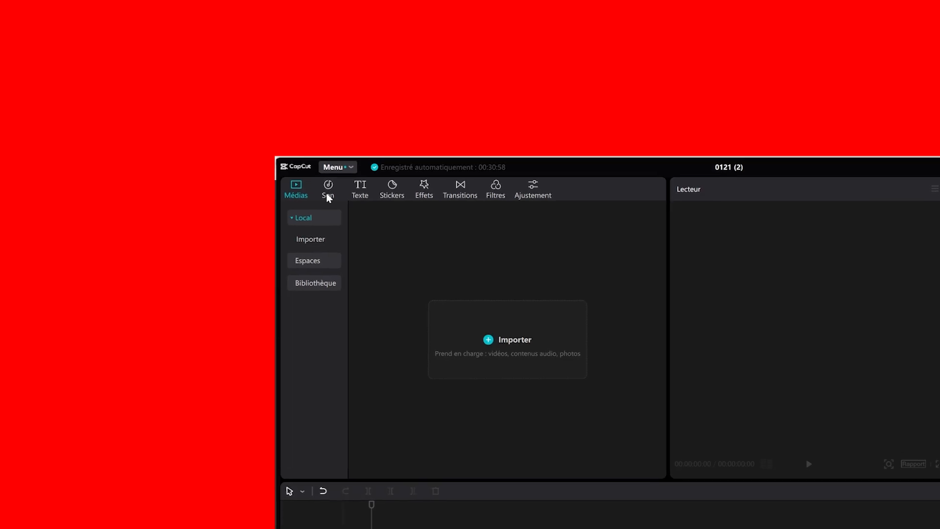
pyautogui.click(52, 39)
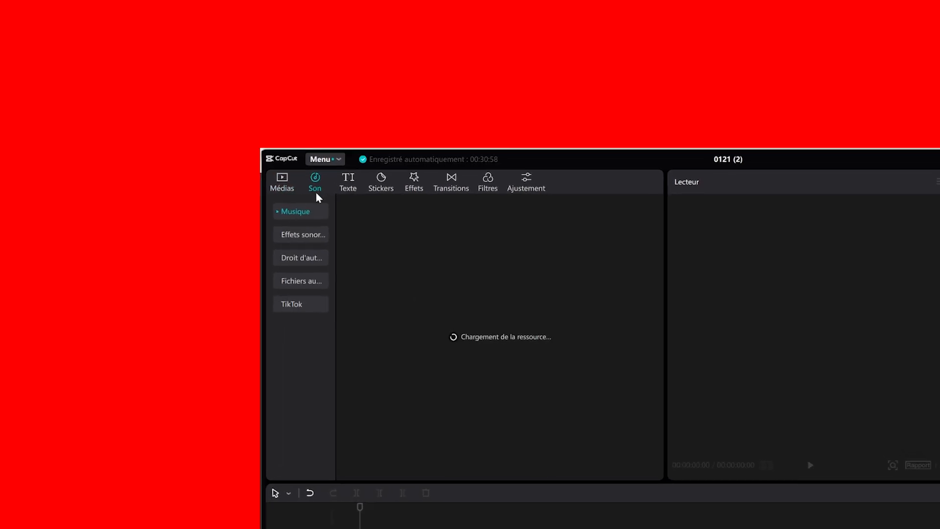
pyautogui.click(335, 179)
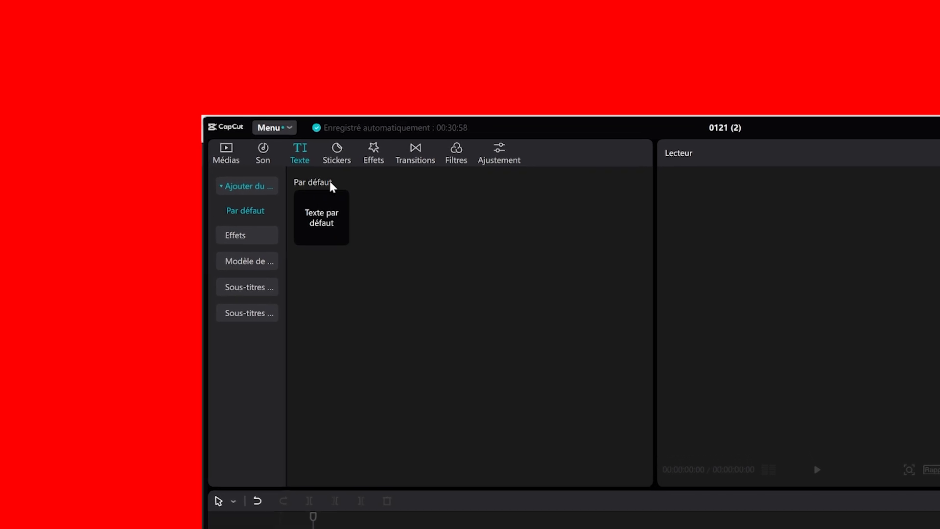
pyautogui.click(341, 155)
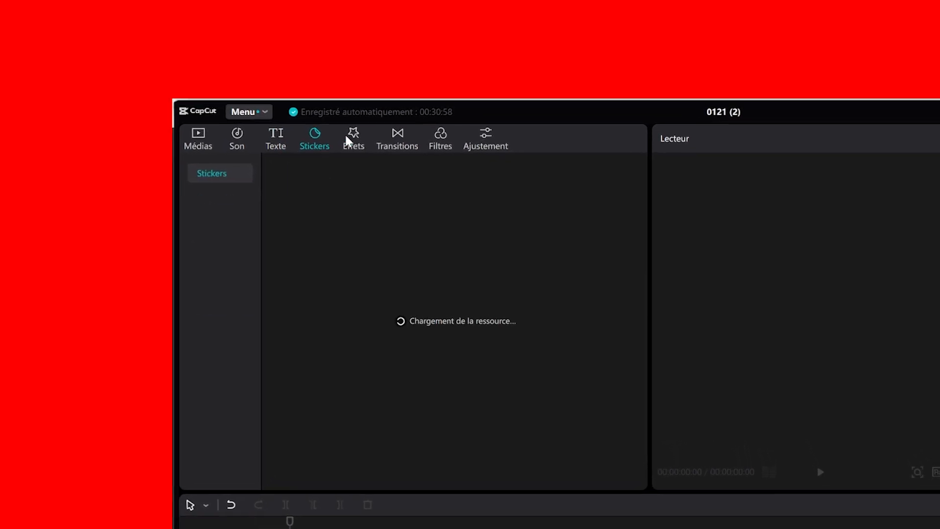
pyautogui.click(361, 149)
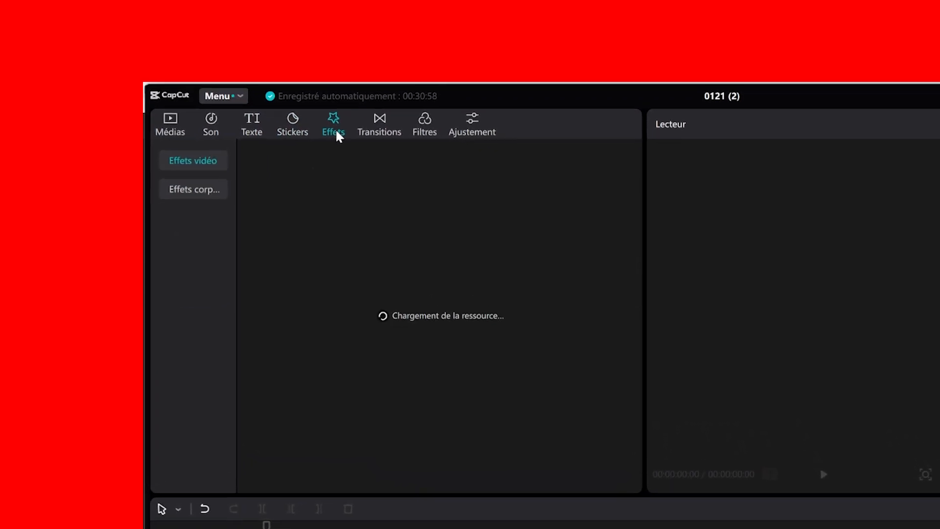
pyautogui.click(373, 122)
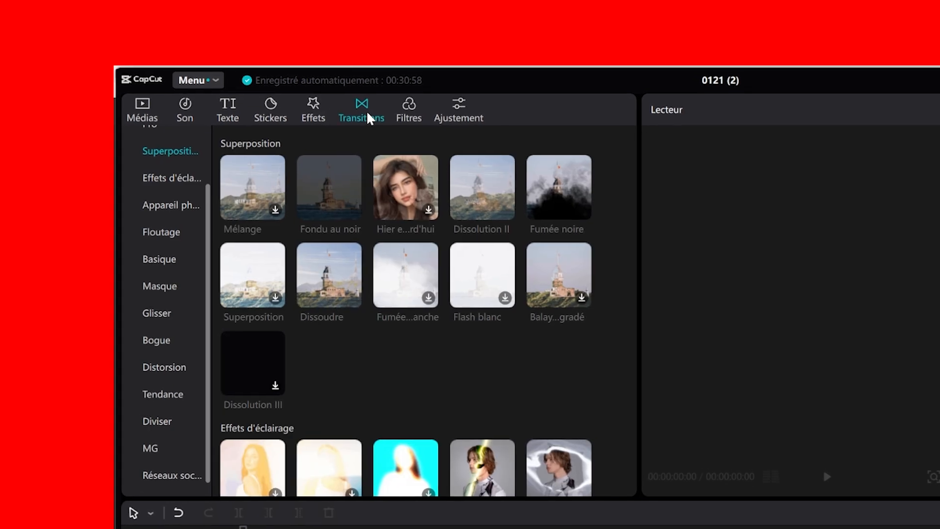
pyautogui.click(420, 121)
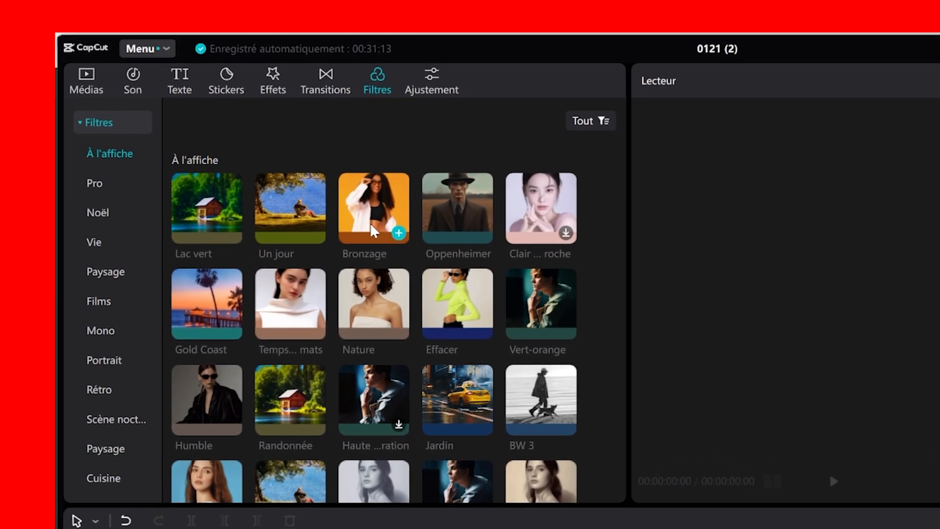
pyautogui.click(431, 64)
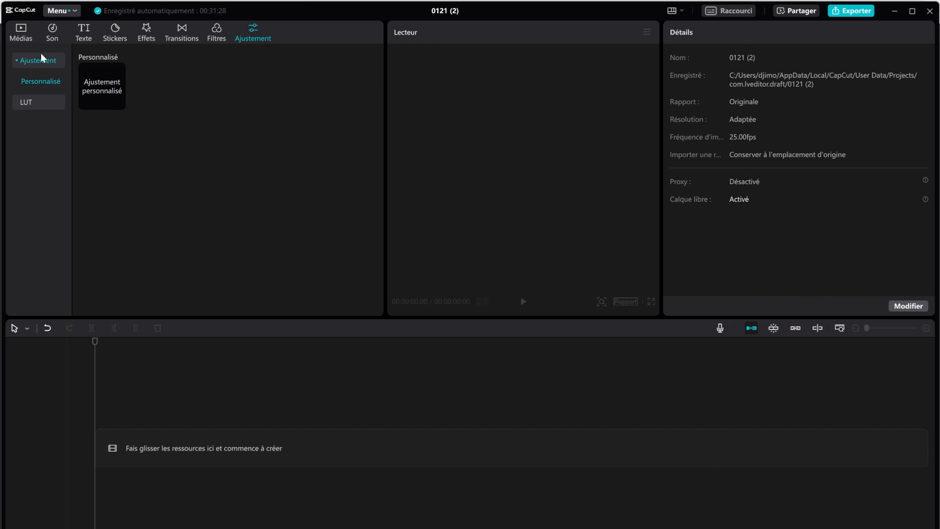
# Step: From Médias, select clips 156719, 80860, 167582, 82279, vid2_1 and 165397 in Téléchargements for import
pyautogui.click(20, 36)
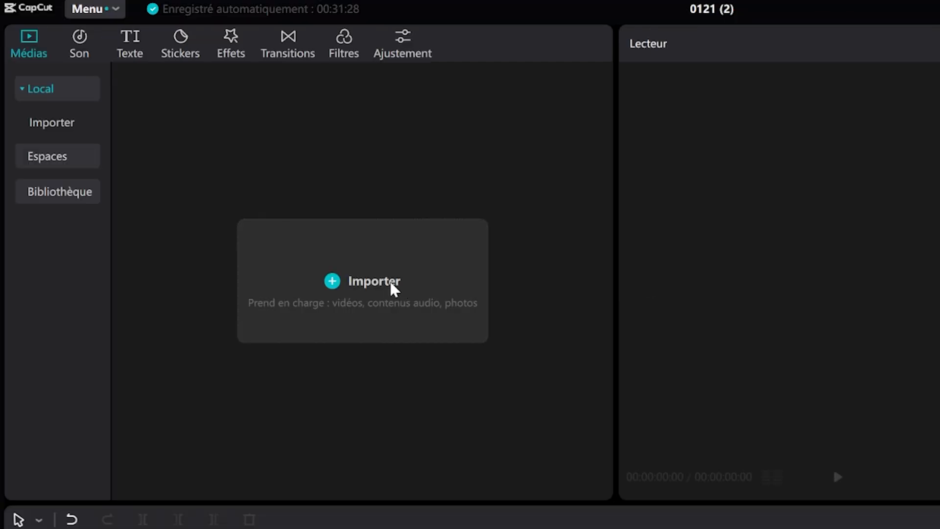
pyautogui.click(384, 283)
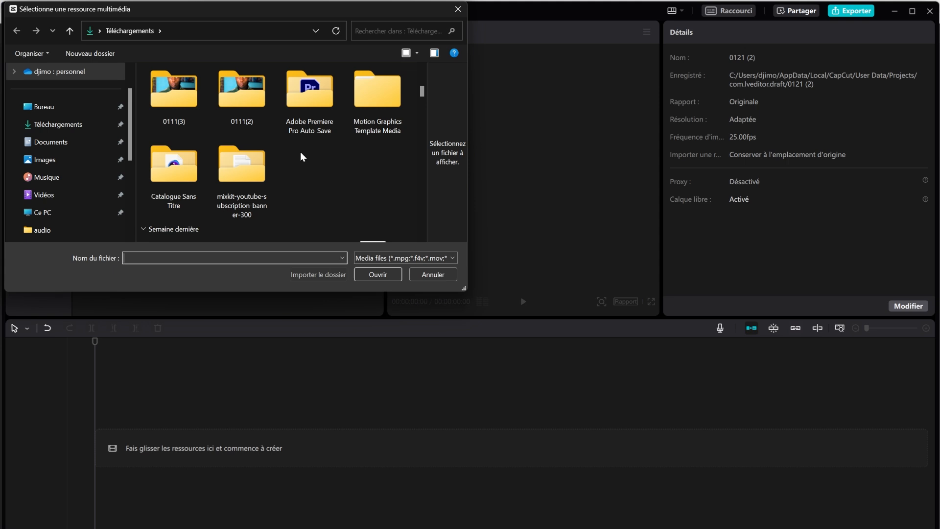
pyautogui.scroll(-2, 301, 156)
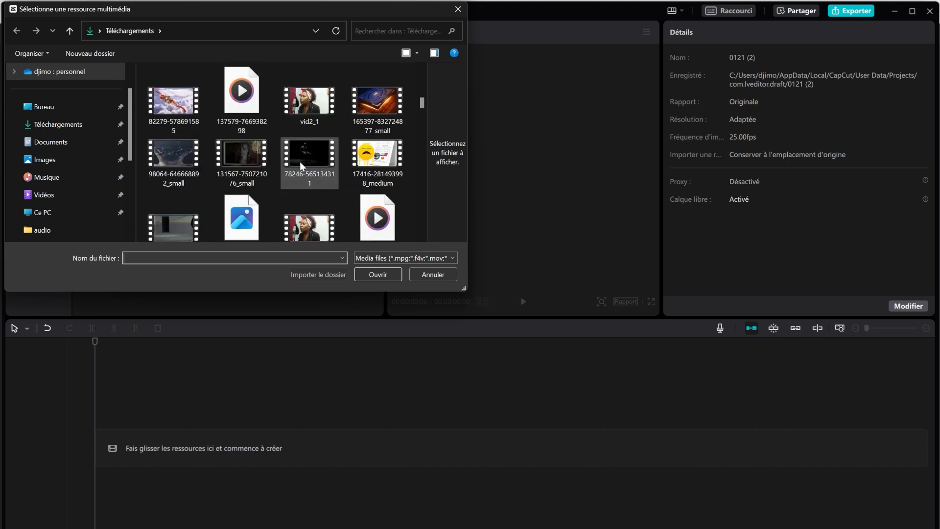
pyautogui.scroll(2, 301, 165)
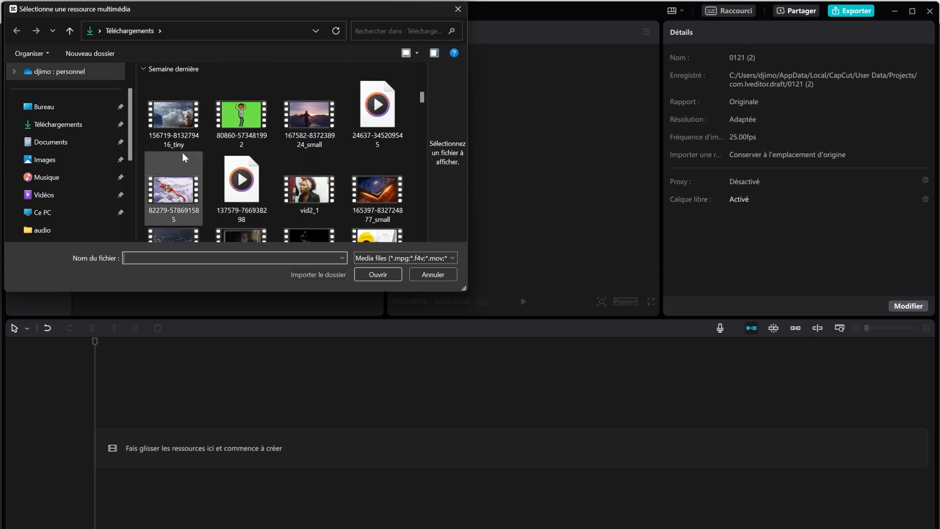
pyautogui.click(195, 123)
pyautogui.keyDown('ctrl'); pyautogui.click(235, 116); pyautogui.keyUp('ctrl')
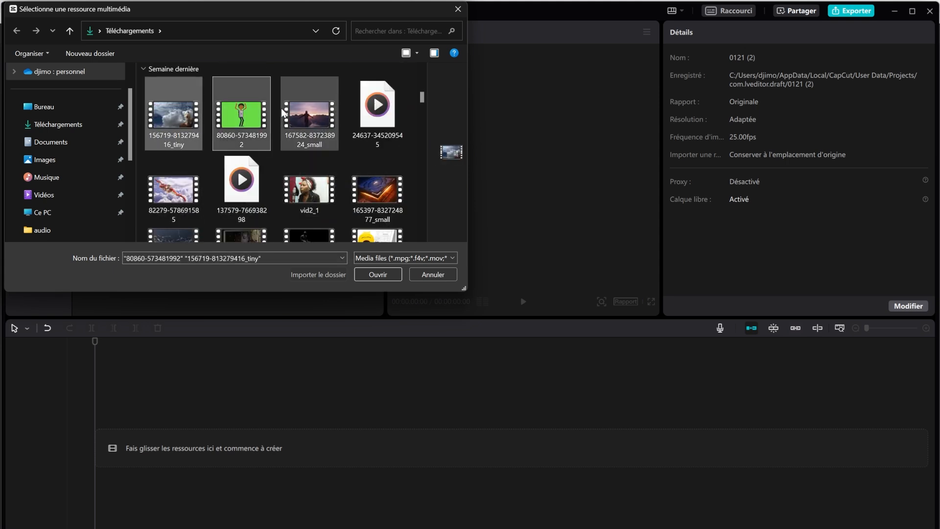
pyautogui.keyDown('ctrl'); pyautogui.click(283, 114); pyautogui.keyUp('ctrl')
pyautogui.keyDown('ctrl'); pyautogui.click(177, 189); pyautogui.keyUp('ctrl')
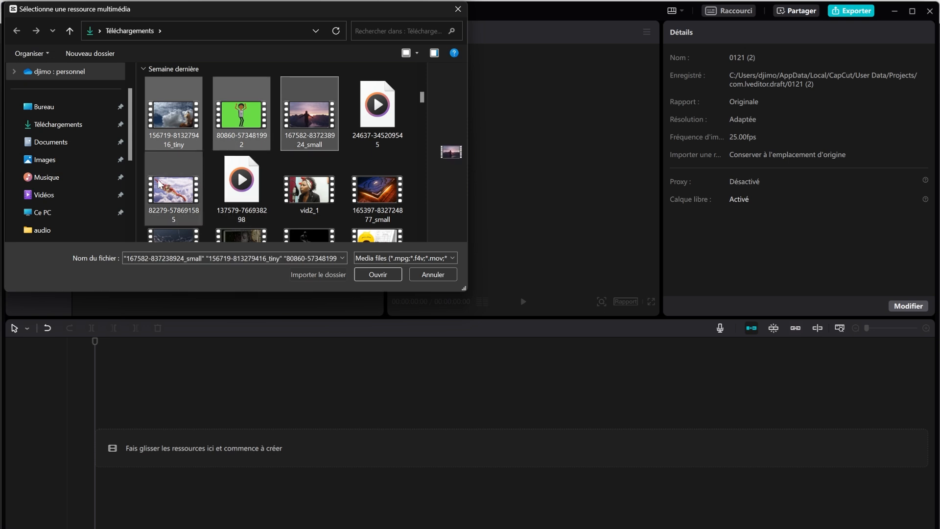
pyautogui.keyDown('ctrl'); pyautogui.click(303, 175); pyautogui.keyUp('ctrl')
pyautogui.keyDown('ctrl'); pyautogui.click(369, 185); pyautogui.keyUp('ctrl')
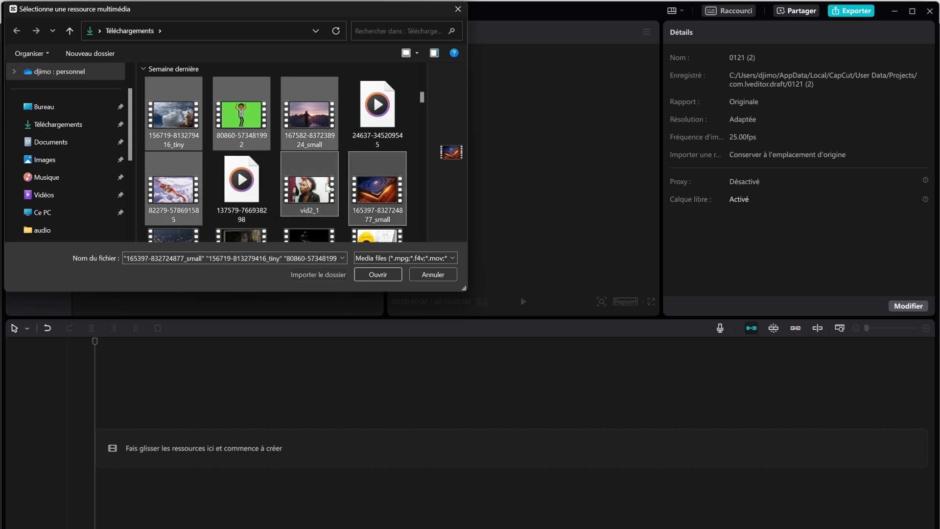
# Step: Add clips 98064, 131567, 78246 and 17416 to the selection and import all ten
pyautogui.scroll(-1, 327, 187)
pyautogui.keyDown('ctrl'); pyautogui.click(184, 206); pyautogui.keyUp('ctrl')
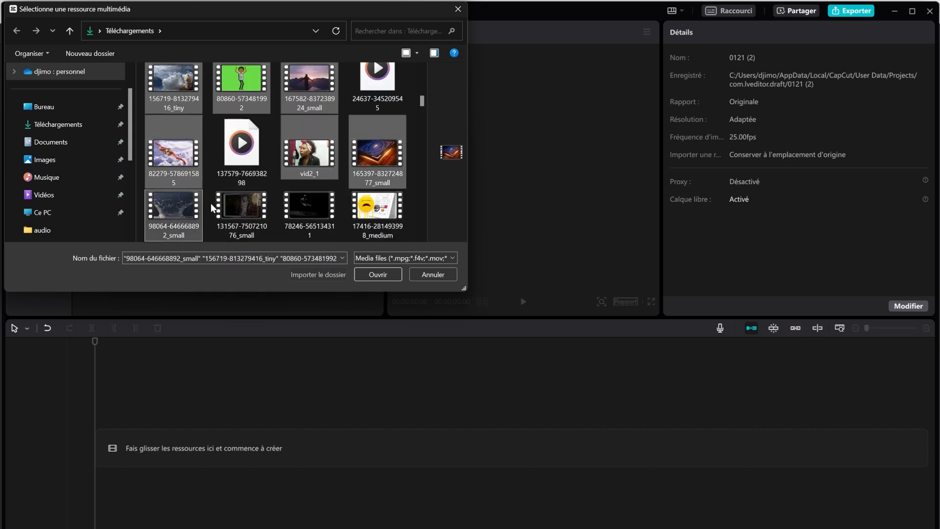
pyautogui.keyDown('ctrl'); pyautogui.click(241, 208); pyautogui.keyUp('ctrl')
pyautogui.keyDown('ctrl'); pyautogui.click(307, 208); pyautogui.keyUp('ctrl')
pyautogui.keyDown('ctrl'); pyautogui.click(366, 208); pyautogui.keyUp('ctrl')
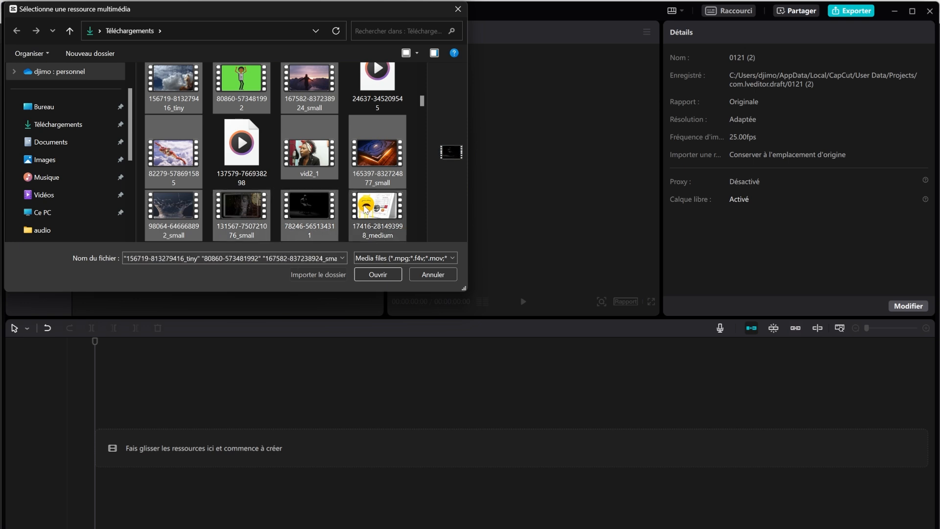
pyautogui.keyDown('ctrl'); pyautogui.click(365, 208); pyautogui.keyUp('ctrl')
pyautogui.click(385, 276)
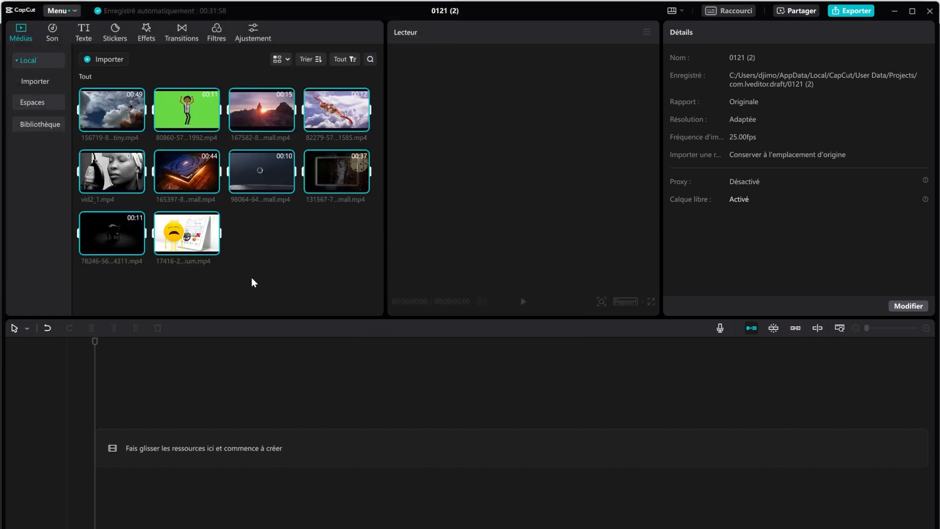
# Step: Preview the clouds and sunset clips, then place sunset, clouds, and the 82279 overlay on the timeline
pyautogui.click(296, 239)
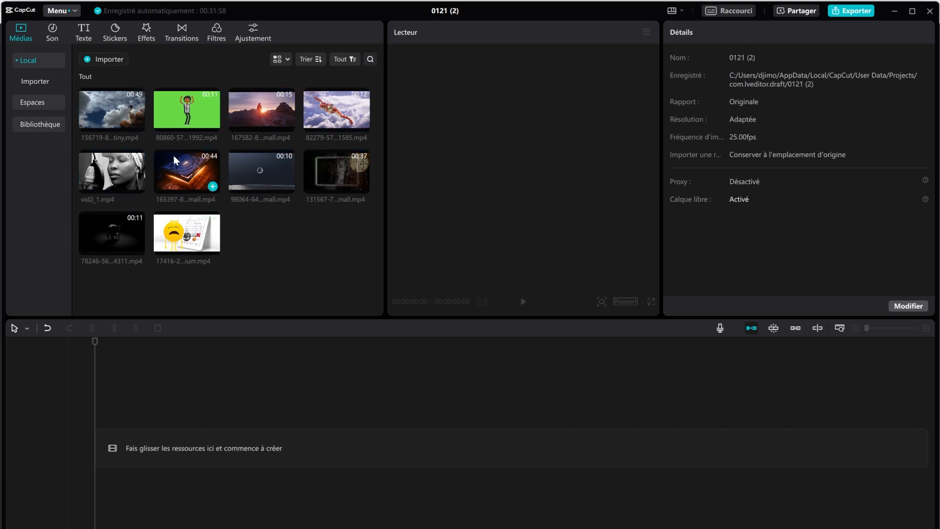
pyautogui.click(110, 111)
pyautogui.press('space')
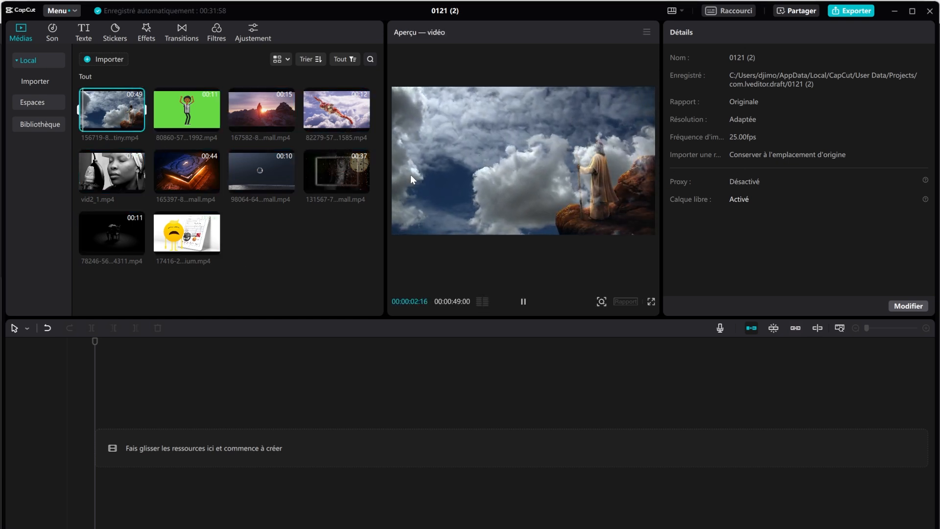
pyautogui.click(257, 120)
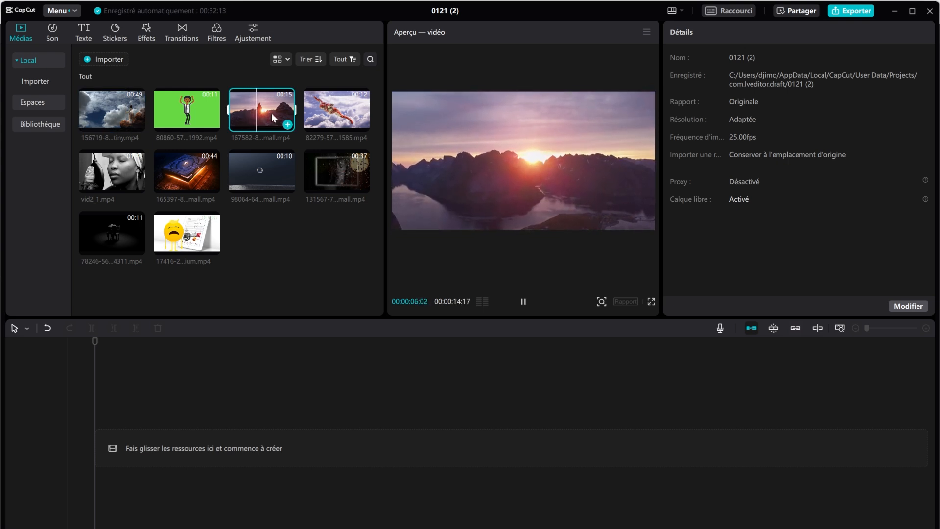
pyautogui.moveTo(271, 113); pyautogui.dragTo(101, 453)
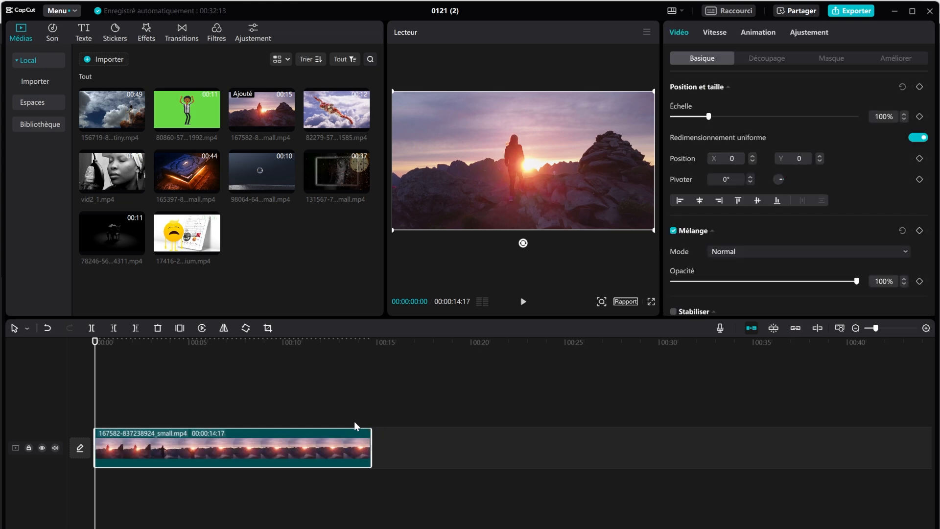
pyautogui.moveTo(112, 115); pyautogui.dragTo(370, 447)
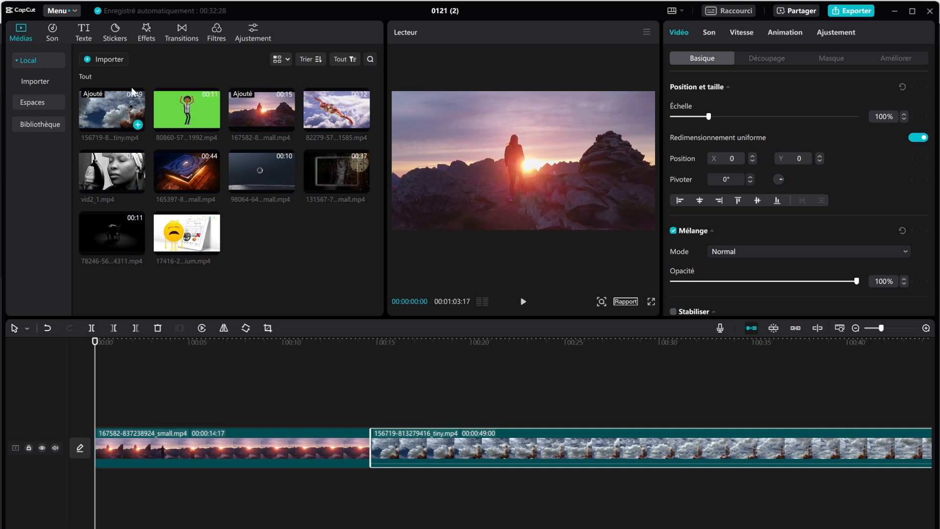
pyautogui.moveTo(346, 103); pyautogui.dragTo(295, 410)
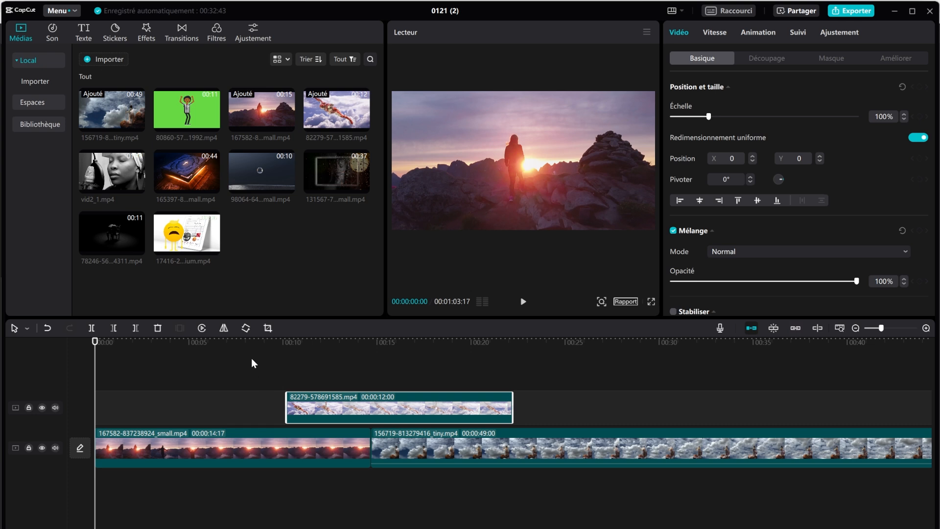
# Step: Scrub the timeline to the 10-second mark and zoom in on the sunset clip's opening
pyautogui.moveTo(256, 345); pyautogui.dragTo(104, 416)
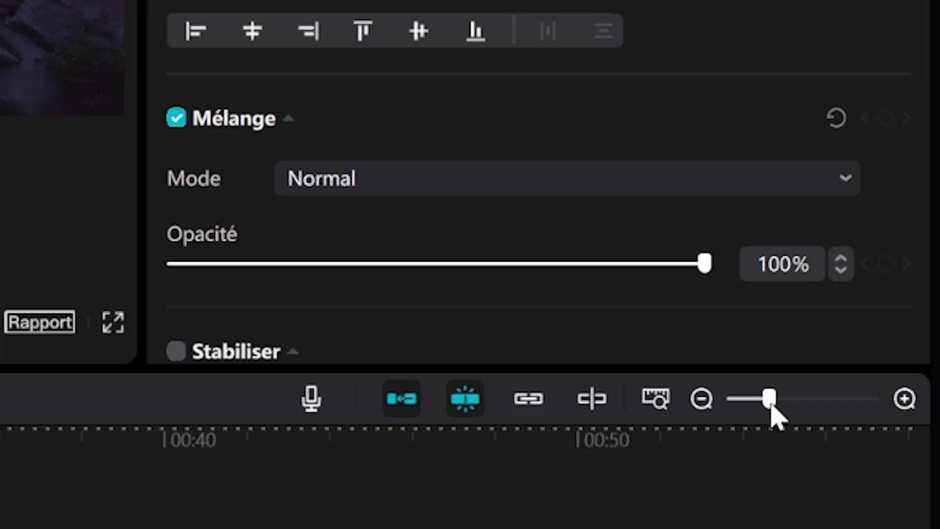
pyautogui.moveTo(880, 328); pyautogui.dragTo(887, 329)
pyautogui.moveTo(795, 405); pyautogui.dragTo(828, 396)
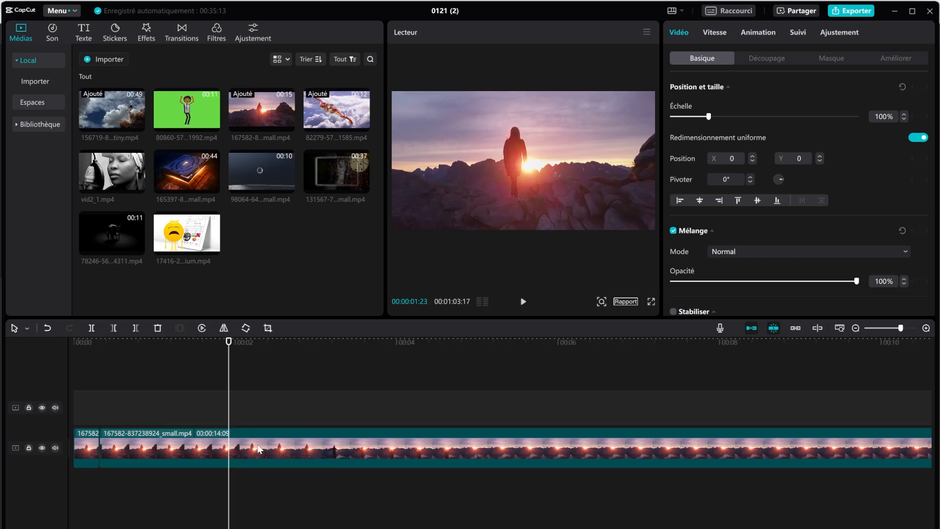
# Step: Split the sunset clip at 00:00:01:23, then move the playhead to about 5 seconds
pyautogui.click(258, 445)
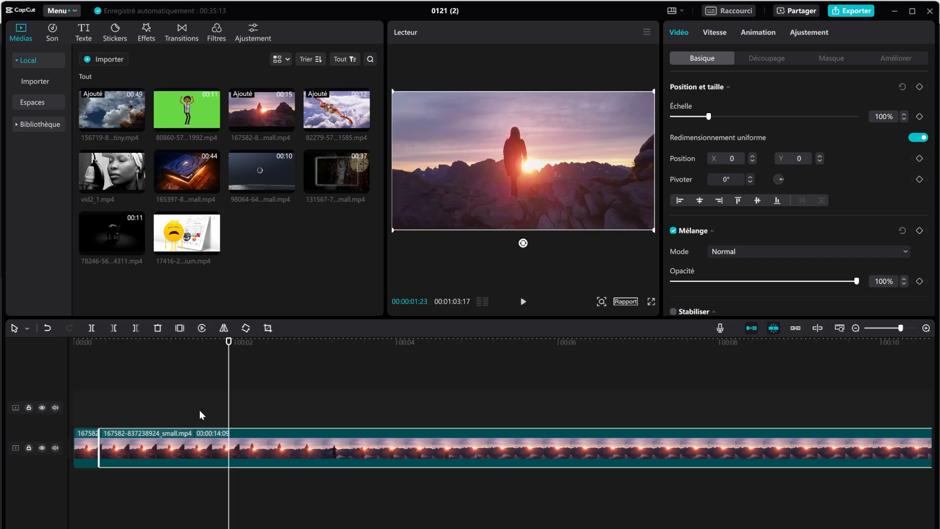
pyautogui.click(91, 327)
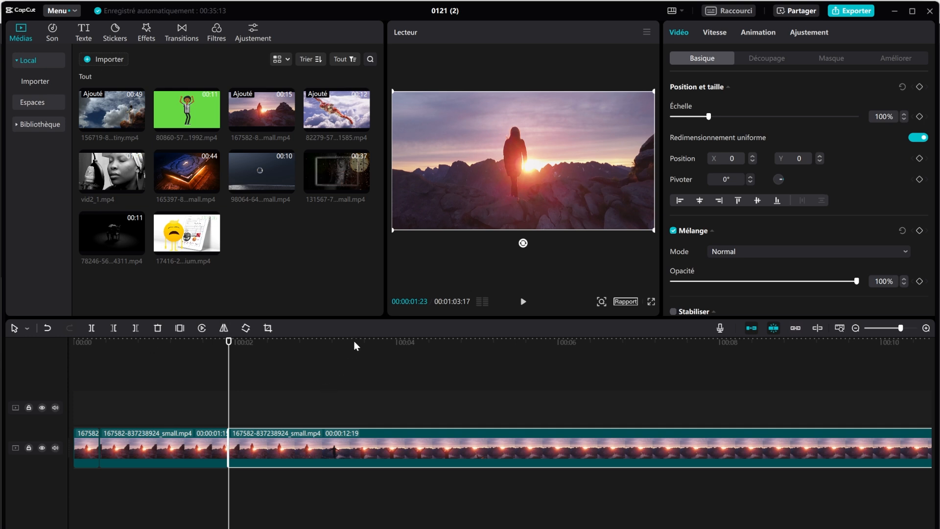
pyautogui.click(553, 349)
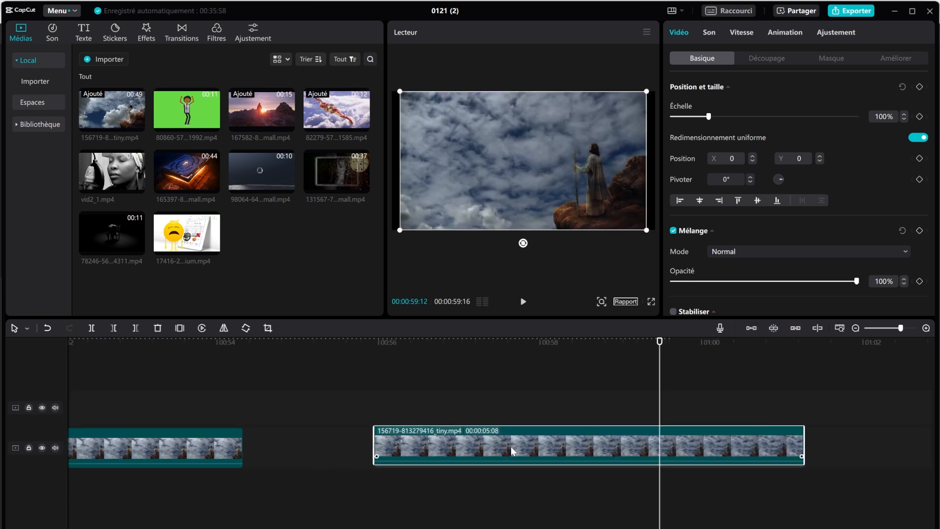
# Step: Shift the last clouds clip later and trim it with Delete left and Delete right around 00:00:58:22
pyautogui.moveTo(521, 431); pyautogui.dragTo(584, 430)
pyautogui.click(611, 343)
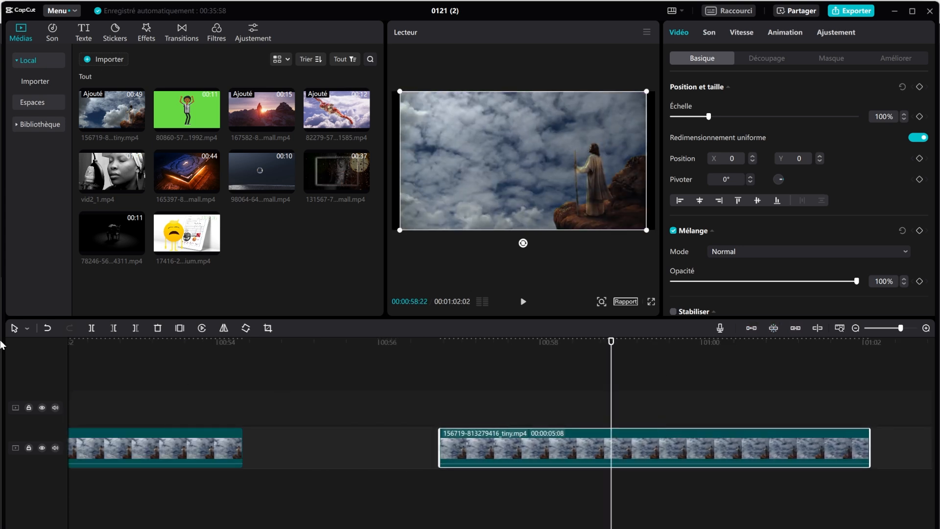
pyautogui.click(114, 328)
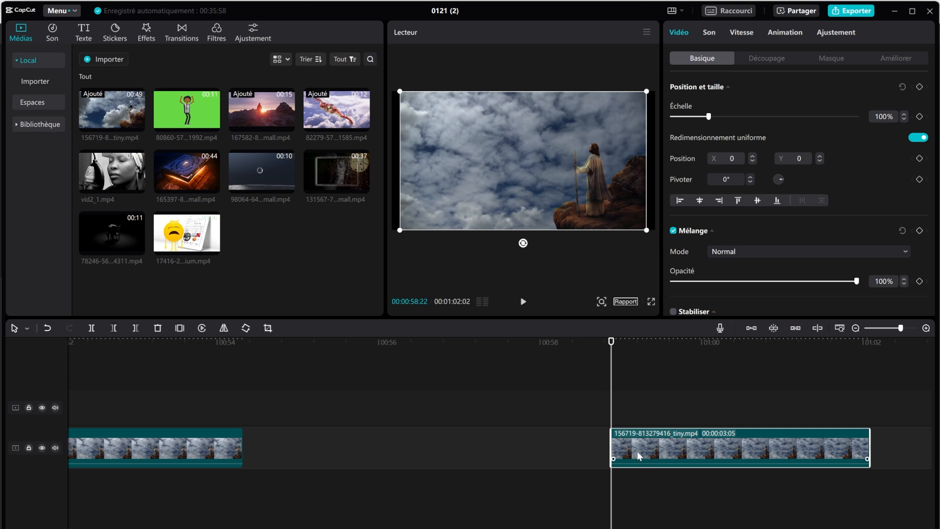
pyautogui.moveTo(611, 445); pyautogui.dragTo(369, 465)
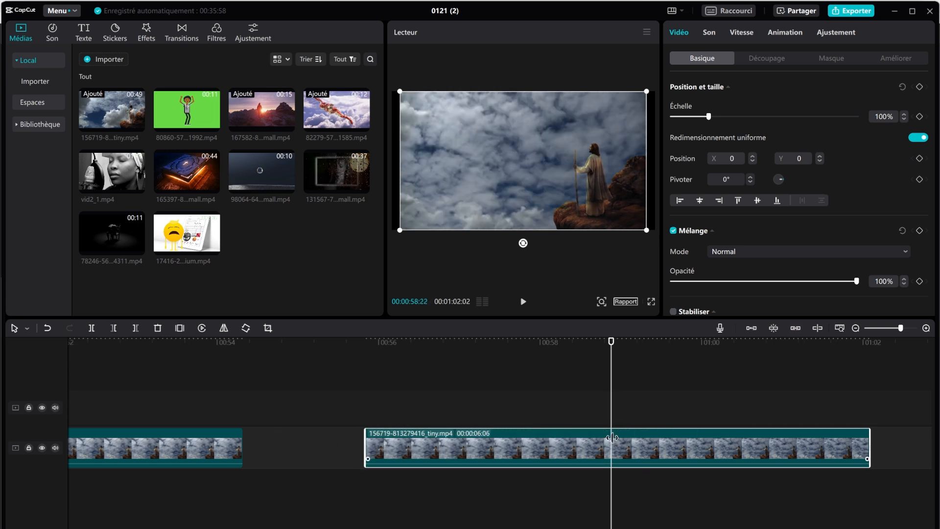
pyautogui.click(135, 329)
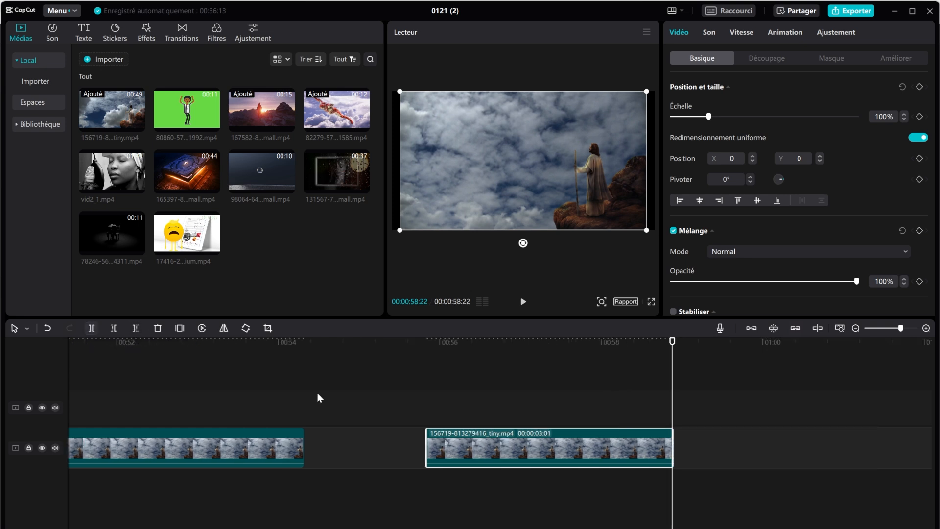
# Step: Split the first clouds clip at 00:00:52:05, move the split piece later leaving a gap, and trim its start
pyautogui.click(132, 342)
pyautogui.click(135, 436)
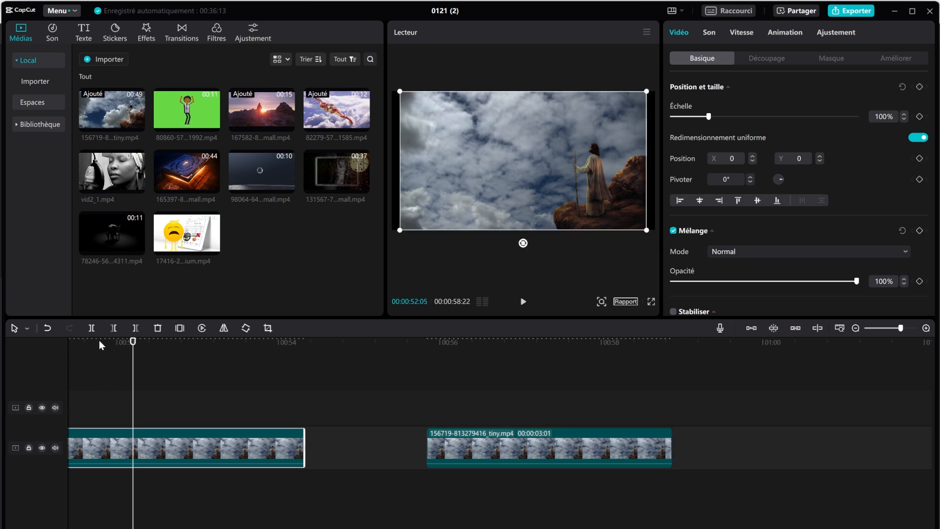
pyautogui.click(90, 328)
pyautogui.moveTo(204, 459); pyautogui.dragTo(239, 446)
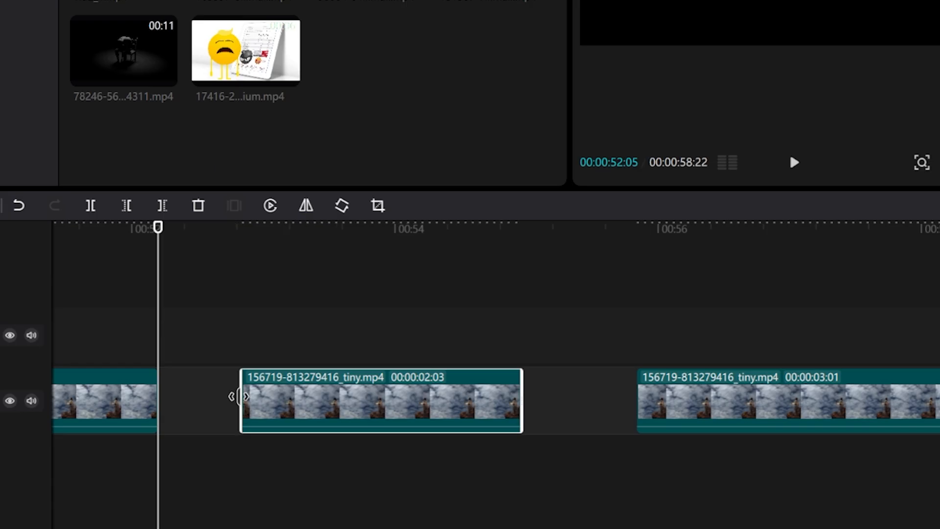
pyautogui.moveTo(244, 394); pyautogui.dragTo(132, 395)
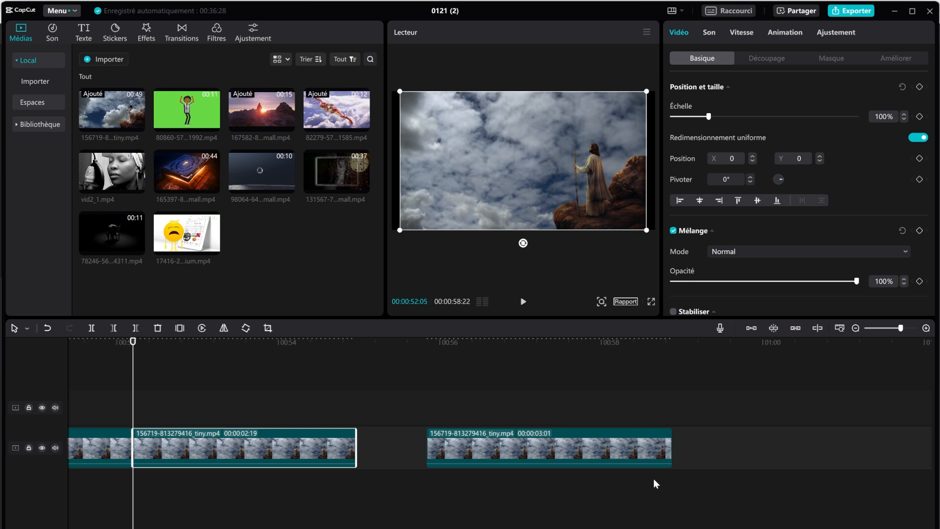
# Step: Delete the second clouds piece, then undo and redo until the 00:00:02:03 middle piece is restored
pyautogui.click(539, 442)
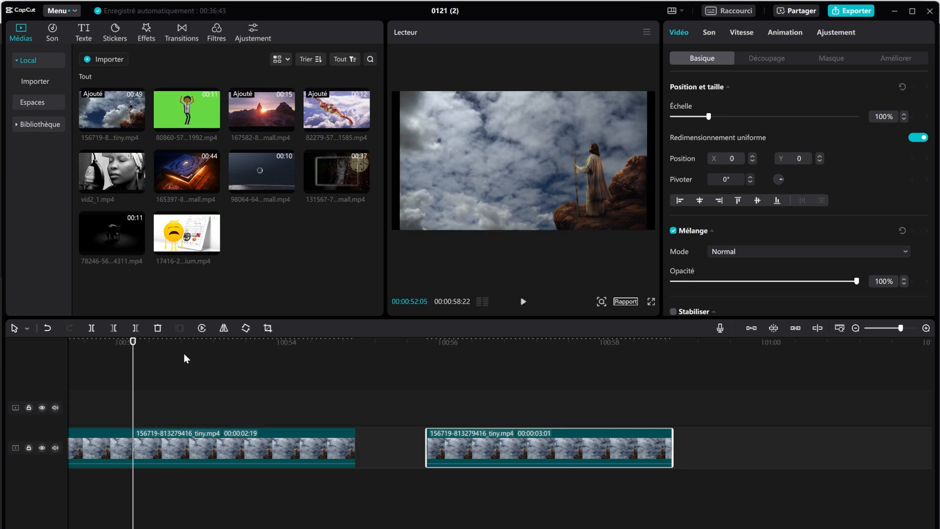
pyautogui.click(157, 330)
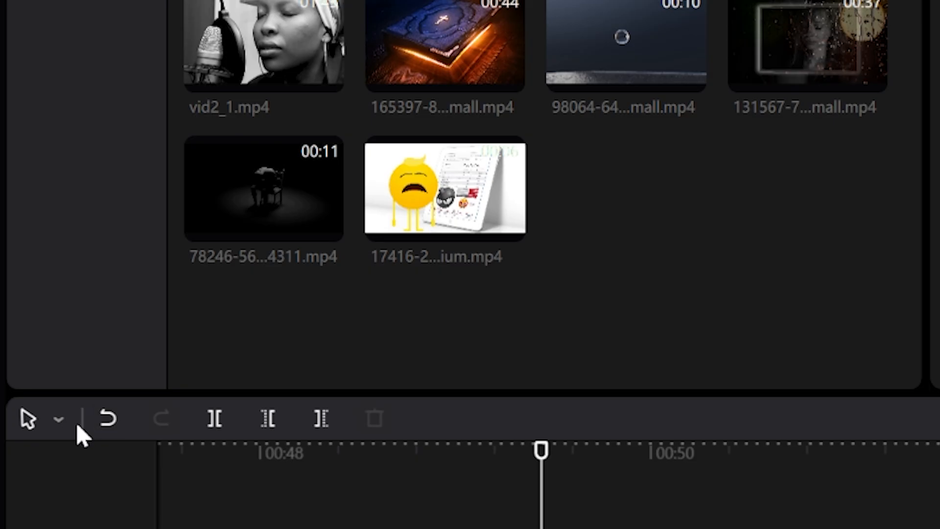
pyautogui.click(99, 430)
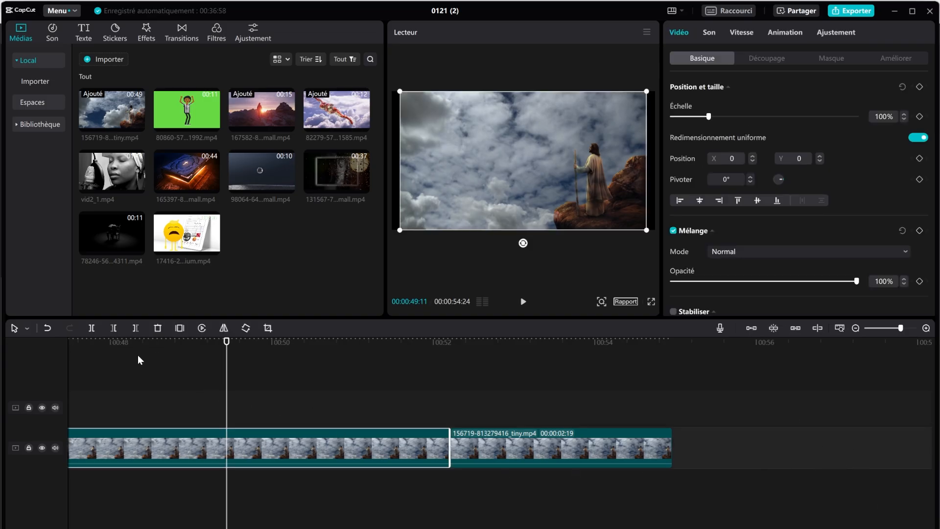
pyautogui.click(48, 329)
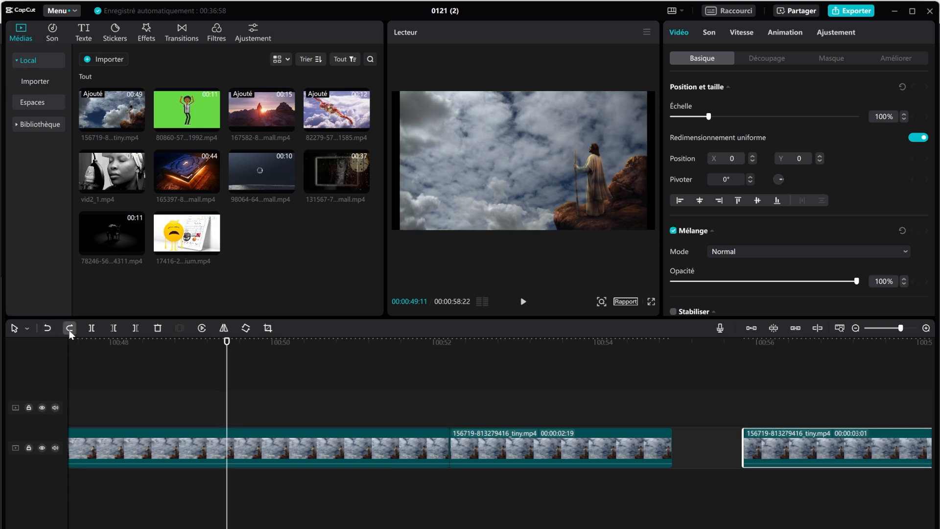
pyautogui.click(69, 328)
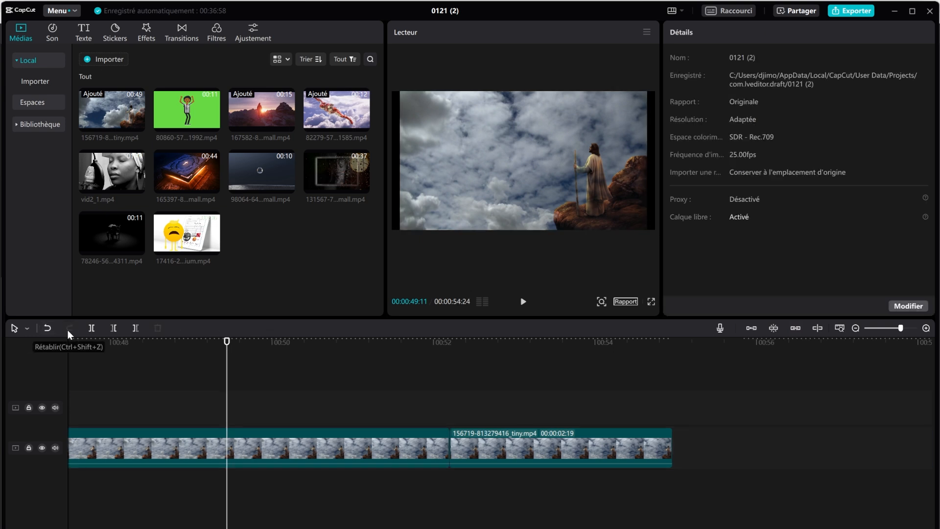
pyautogui.click(45, 331)
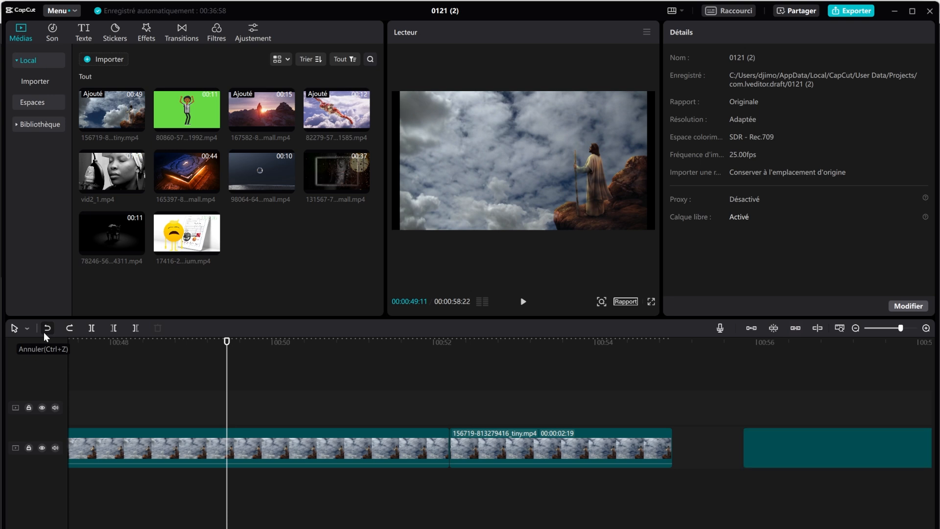
pyautogui.click(69, 328)
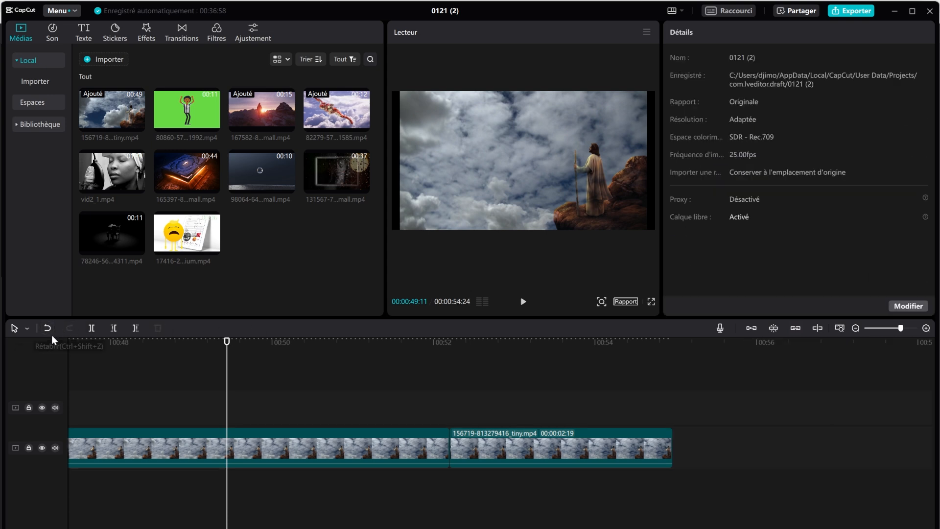
pyautogui.click(49, 328)
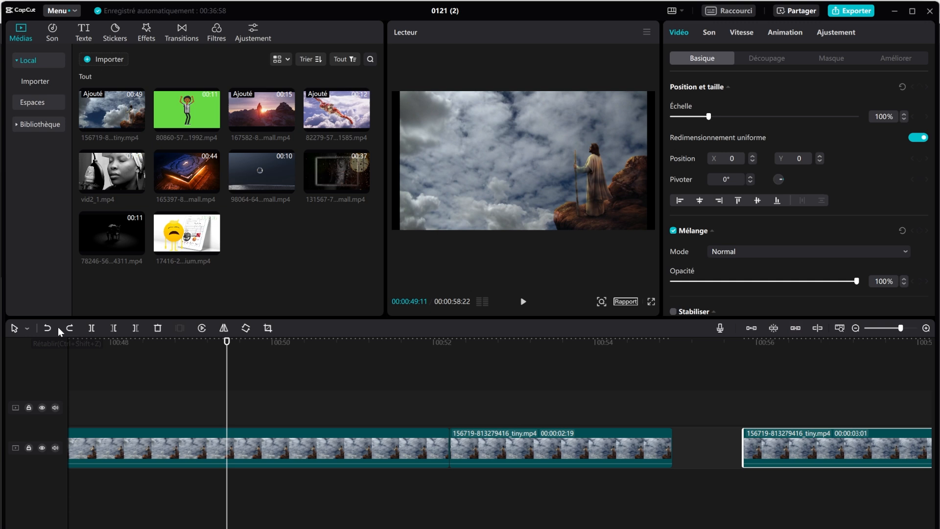
pyautogui.click(46, 328)
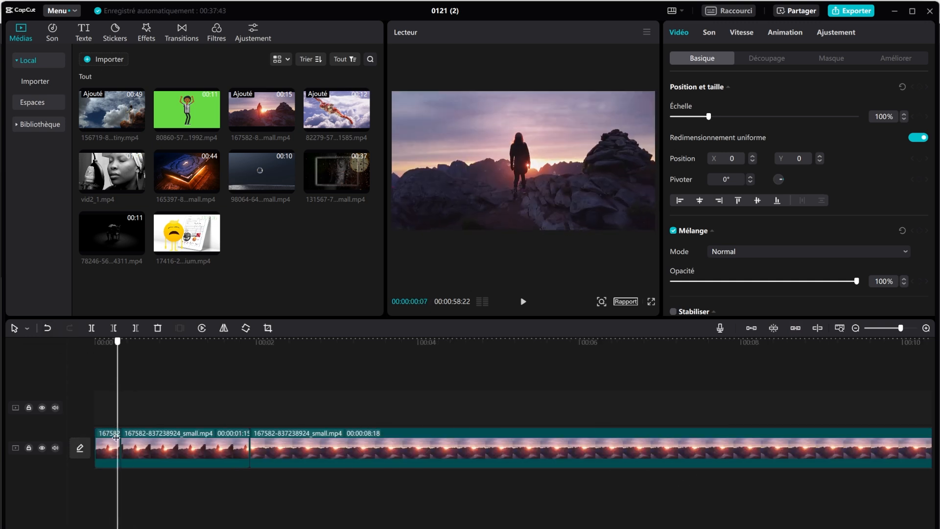
# Step: Reverse the 00:00:01:15 sunset piece with Inverser and play it back from the start to check
pyautogui.click(143, 439)
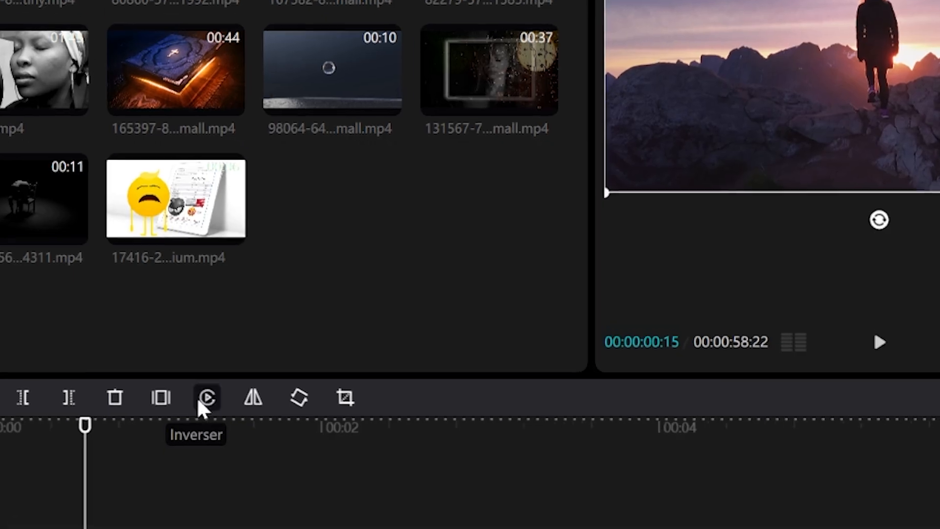
pyautogui.click(201, 399)
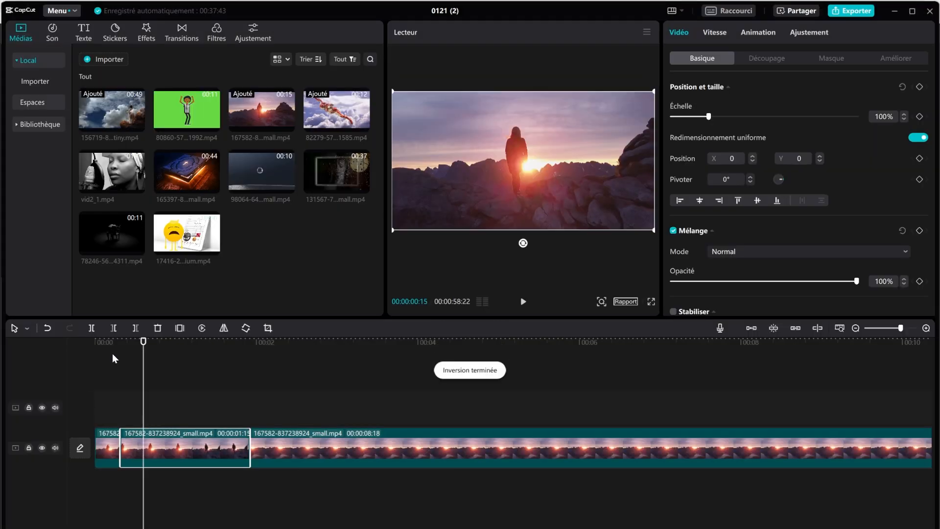
pyautogui.click(120, 341)
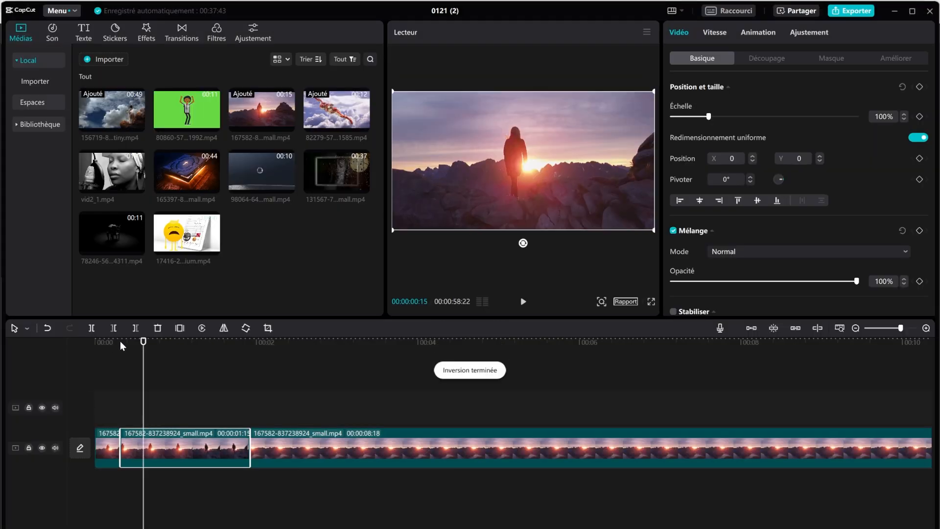
pyautogui.click(523, 302)
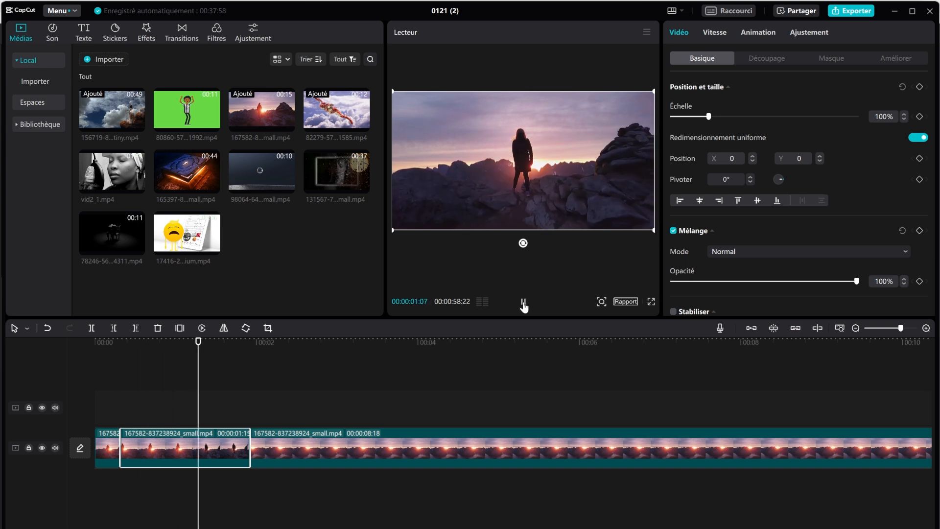
pyautogui.click(523, 303)
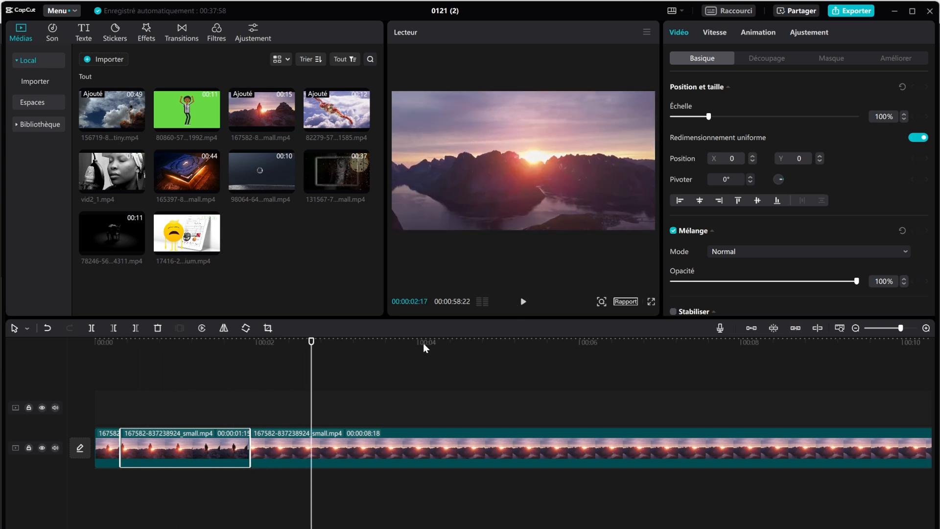
pyautogui.click(115, 351)
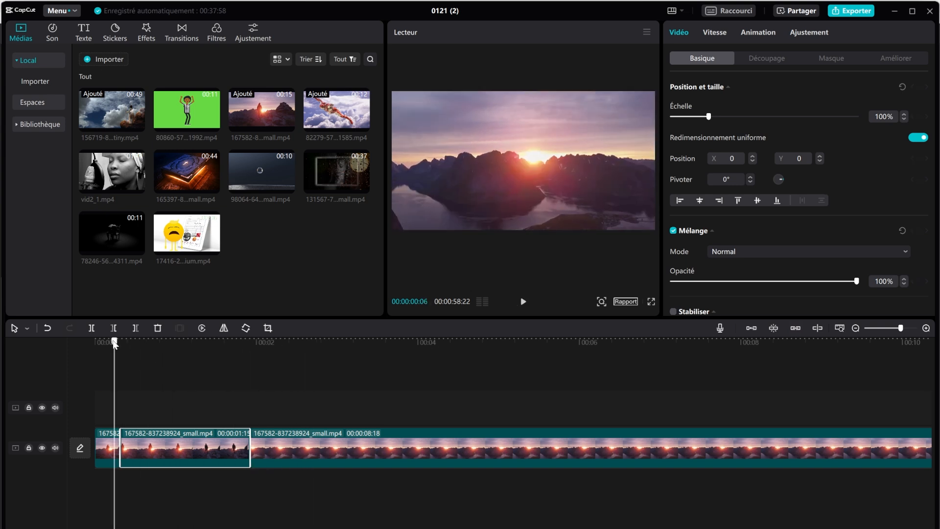
pyautogui.click(522, 303)
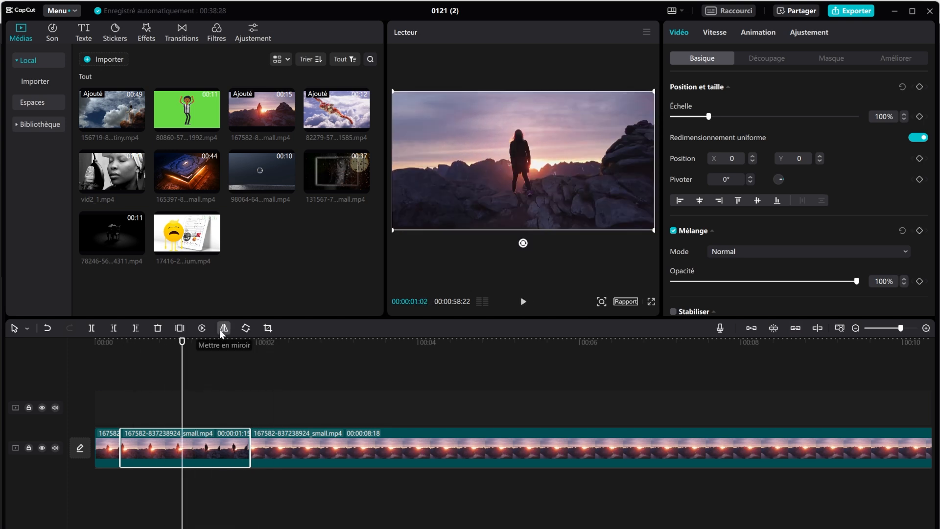
# Step: Toggle the horizontal mirror on the short sunset piece, check playback, and leave it mirrored
pyautogui.click(227, 331)
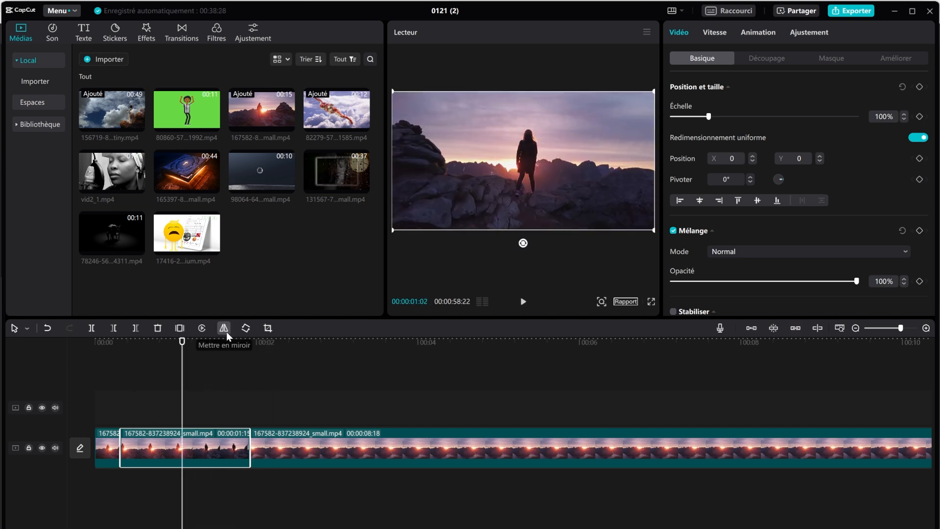
pyautogui.click(226, 331)
pyautogui.click(226, 331)
pyautogui.click(523, 302)
pyautogui.click(521, 303)
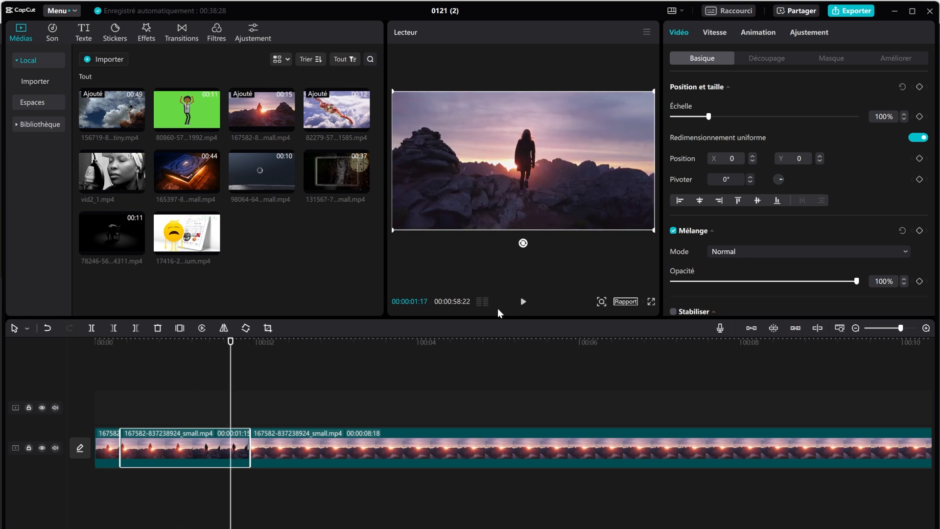
pyautogui.click(224, 329)
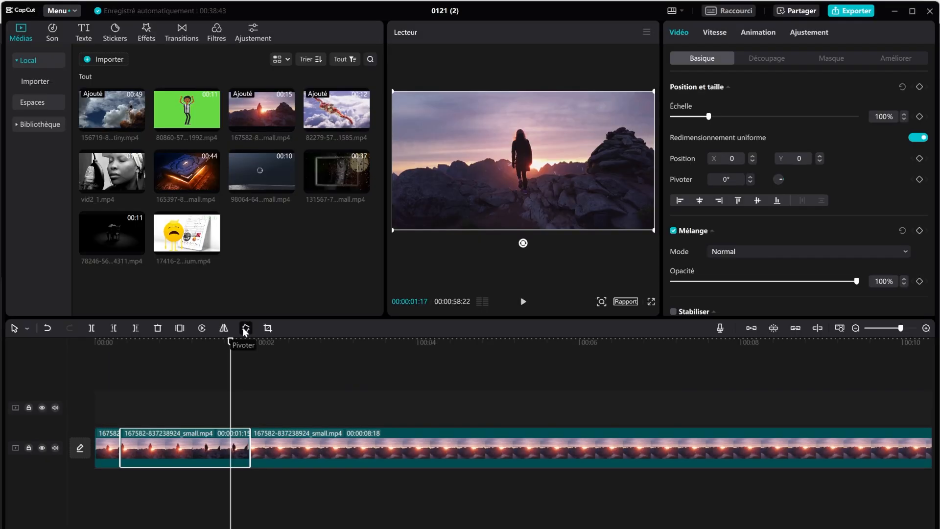
# Step: Rotate the piece four quarter turns to 360° so it stands upright
pyautogui.click(246, 329)
pyautogui.click(245, 329)
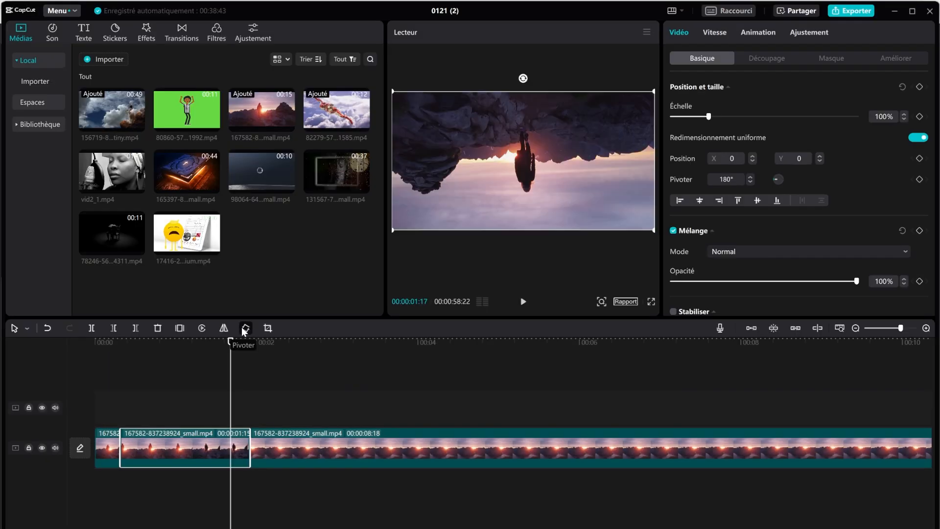
pyautogui.click(245, 328)
pyautogui.click(244, 329)
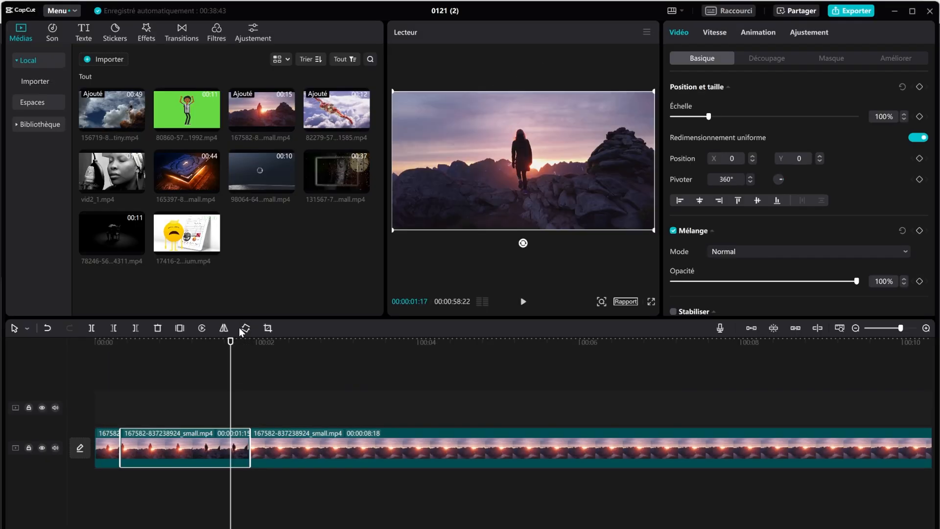
# Step: Crop the short sunset piece to a wide band on the hiker and horizon, cutting sky and rocks
pyautogui.click(268, 328)
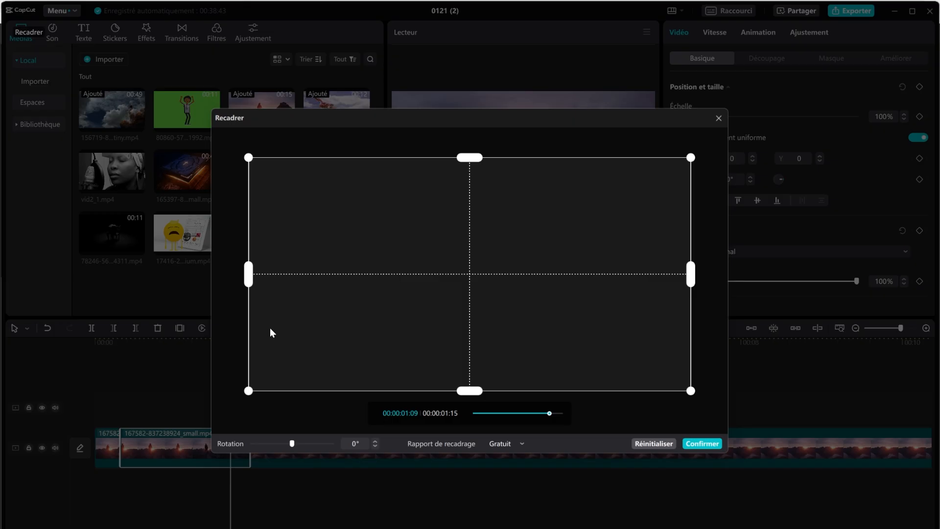
pyautogui.moveTo(466, 156); pyautogui.dragTo(469, 218)
pyautogui.moveTo(463, 395); pyautogui.dragTo(465, 341)
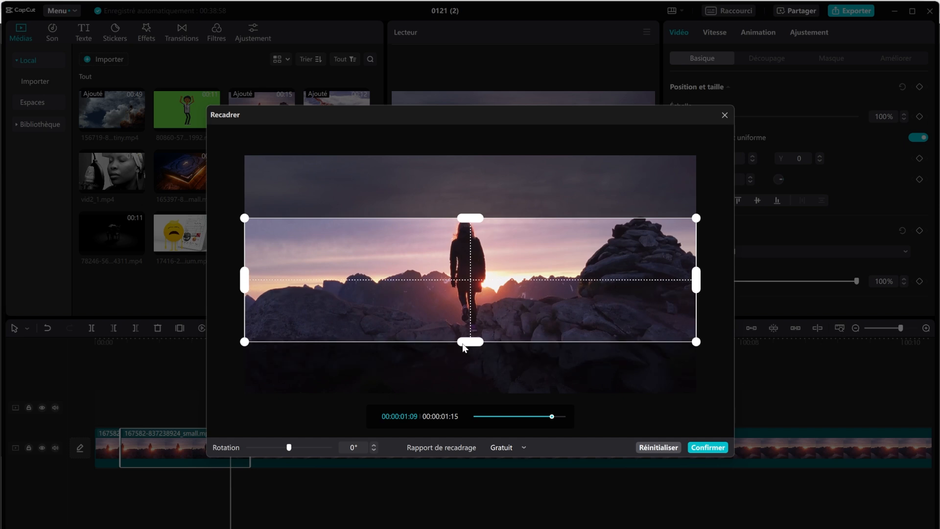
pyautogui.moveTo(520, 265); pyautogui.dragTo(522, 243)
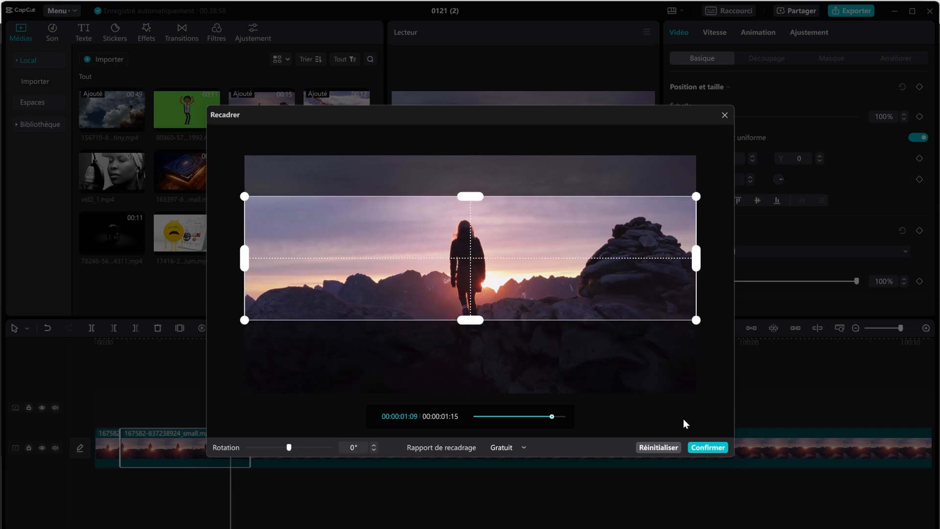
pyautogui.click(708, 447)
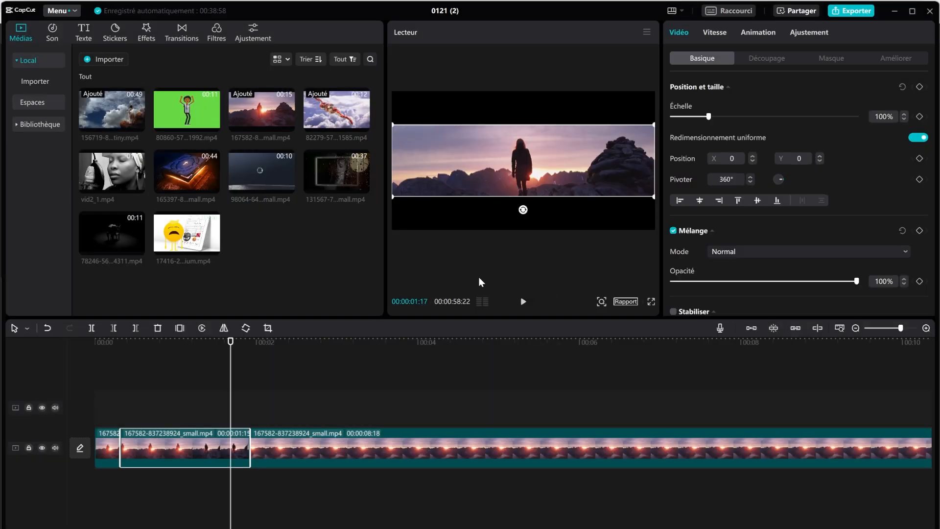
# Step: Play back the edit, then delete the long sunset clip after the cropped piece
pyautogui.click(523, 302)
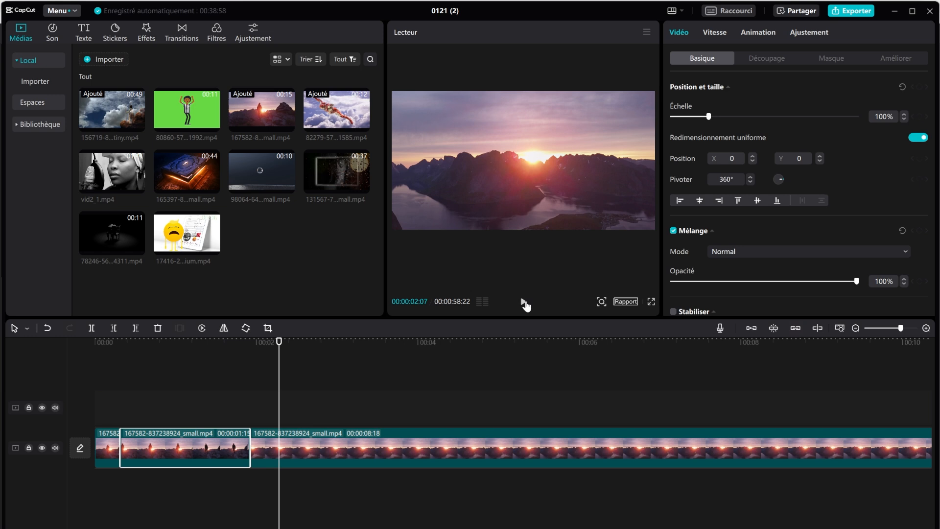
pyautogui.moveTo(173, 349); pyautogui.dragTo(166, 348)
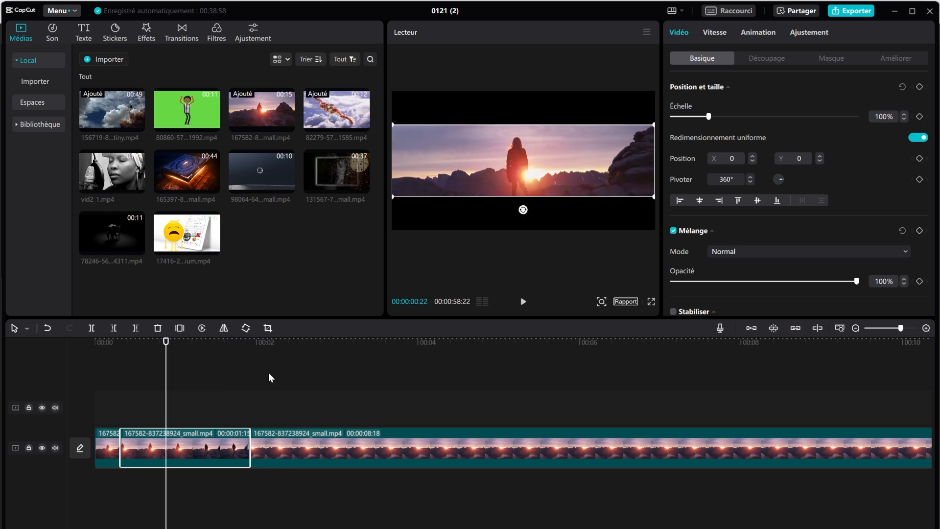
pyautogui.click(541, 460)
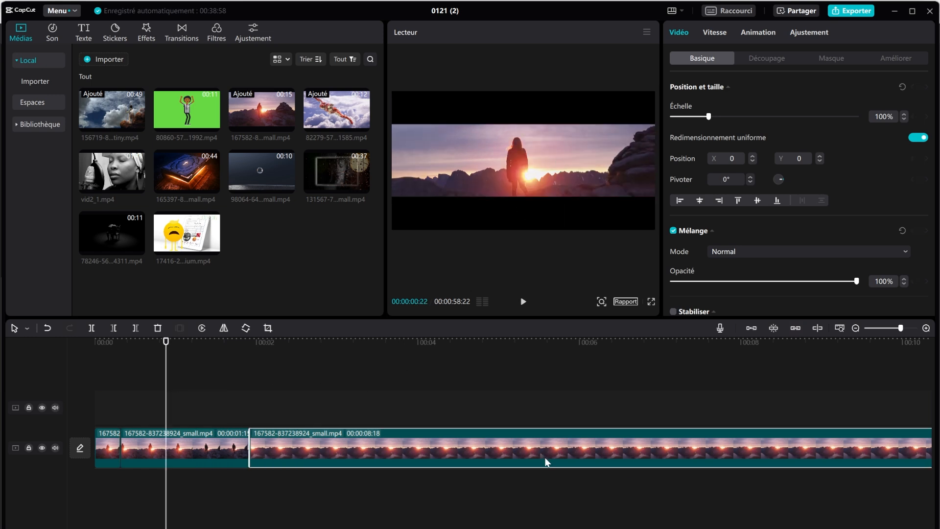
pyautogui.press('Delete')
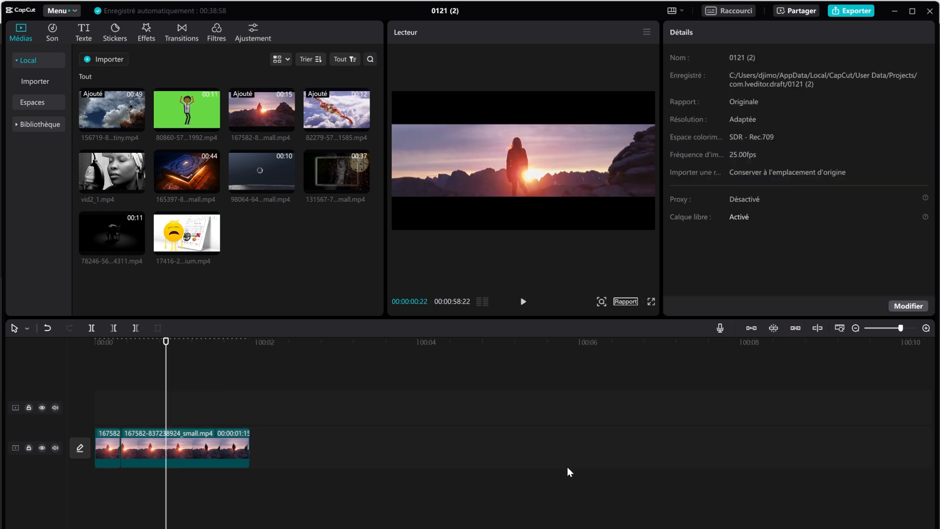
# Step: Add glowing-book clip 165397 beneath the short sunset clip, now an overlay, and preview
pyautogui.moveTo(189, 162); pyautogui.dragTo(270, 448)
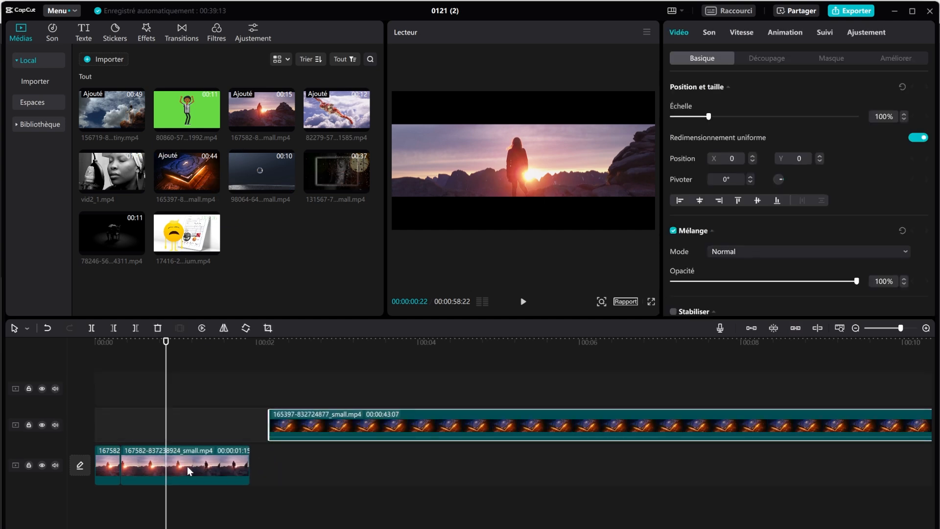
pyautogui.moveTo(186, 468); pyautogui.dragTo(189, 433)
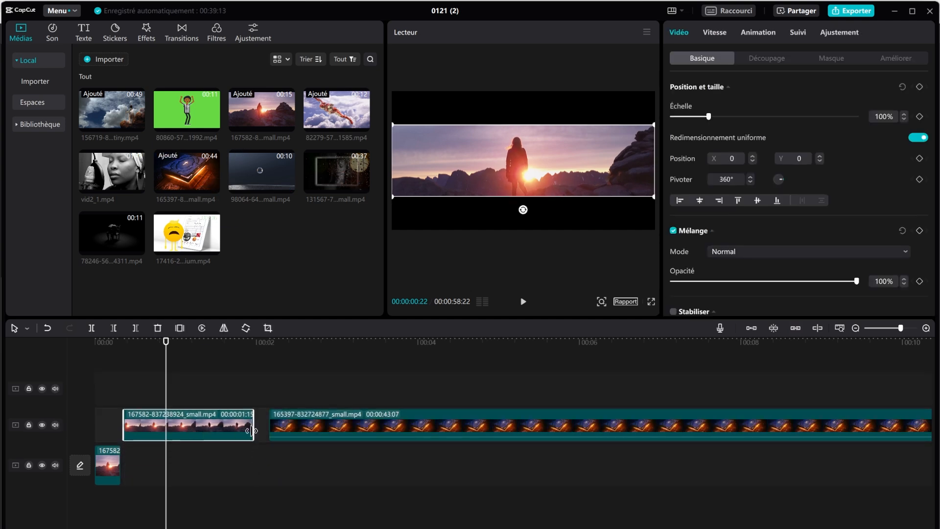
pyautogui.moveTo(332, 432); pyautogui.dragTo(190, 472)
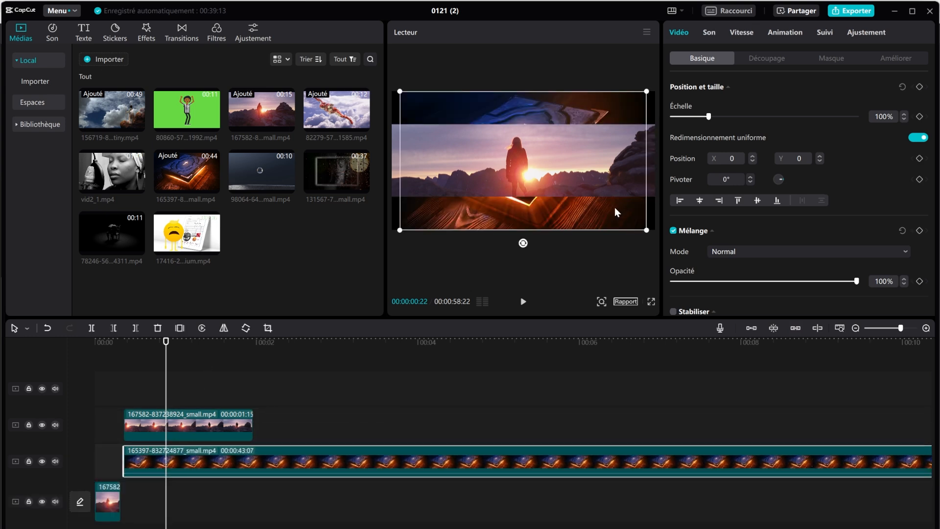
pyautogui.click(524, 302)
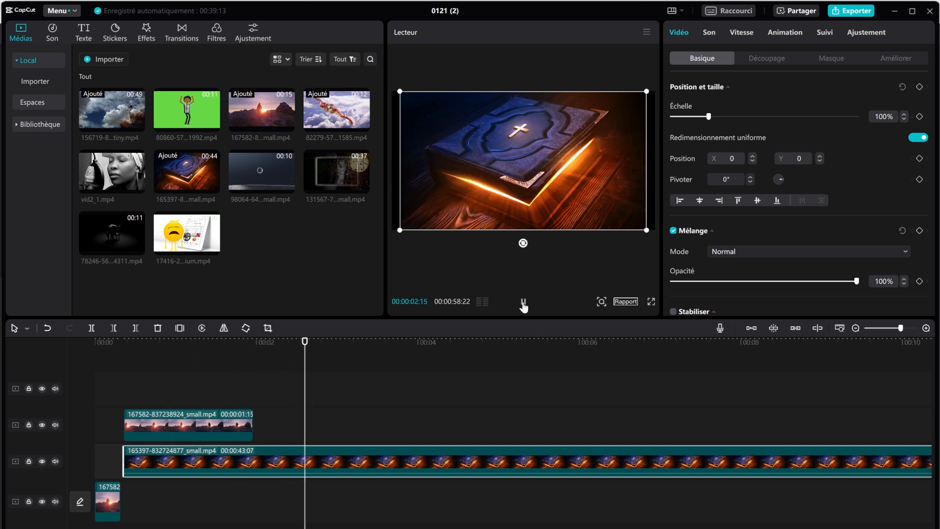
# Step: Stop playback and stretch the upper sunset overlay to end at 00:00:01:23
pyautogui.click(523, 302)
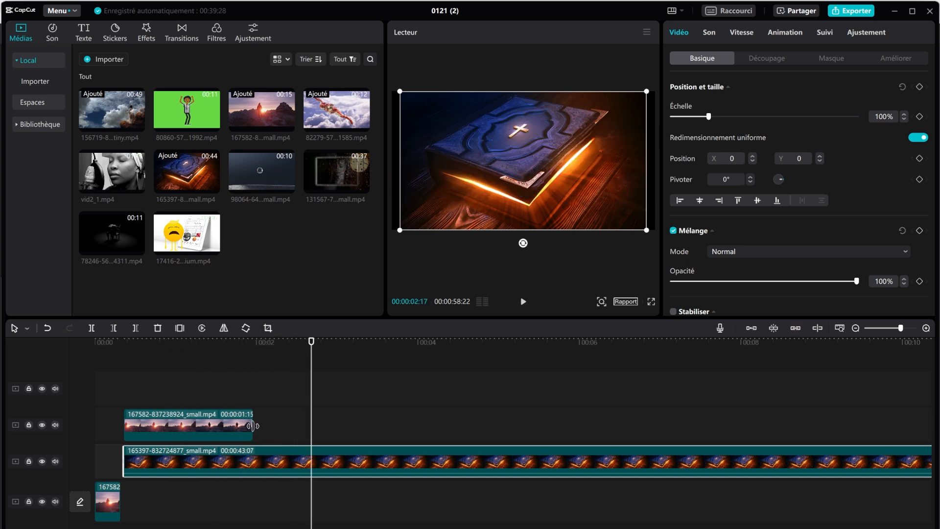
pyautogui.moveTo(254, 426); pyautogui.dragTo(498, 426)
pyautogui.click(234, 383)
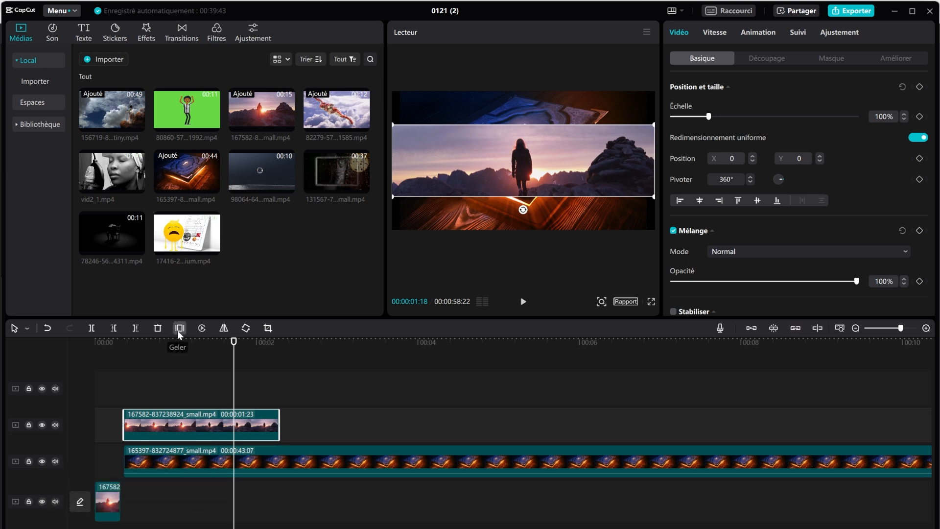
# Step: Insert a 3-second Geler freeze frame at 00:00:01:09 and play the result
pyautogui.click(205, 343)
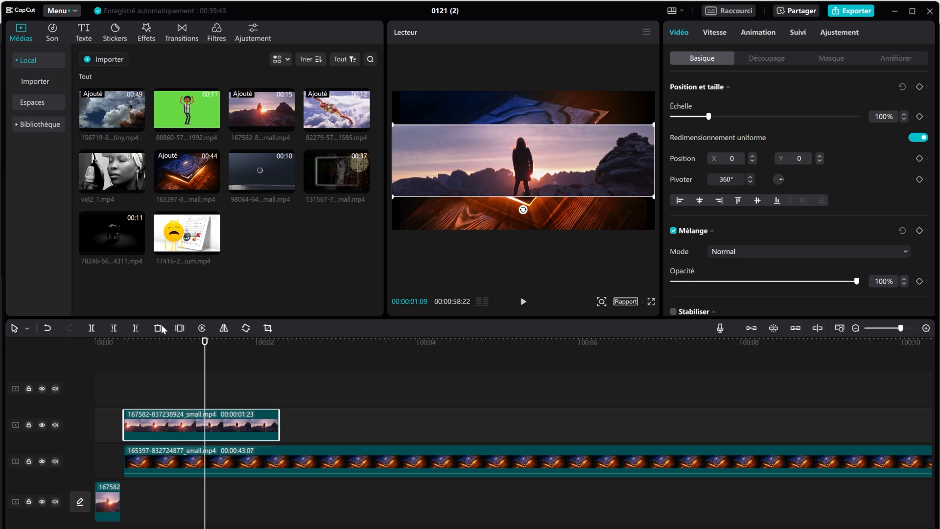
pyautogui.click(179, 328)
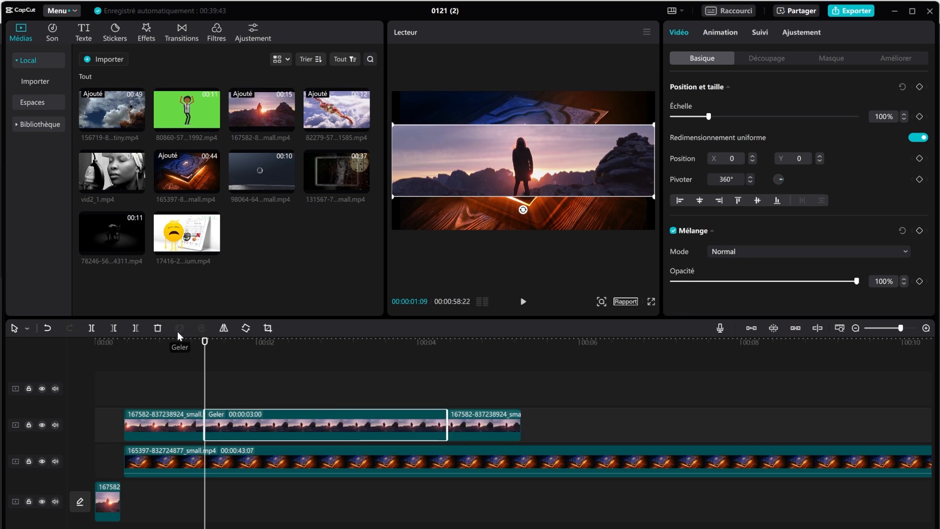
pyautogui.click(126, 341)
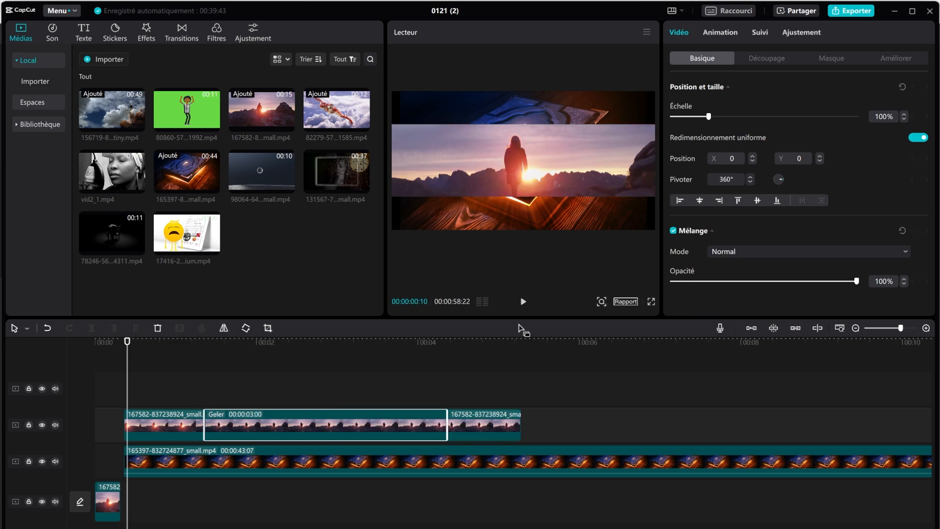
pyautogui.click(523, 302)
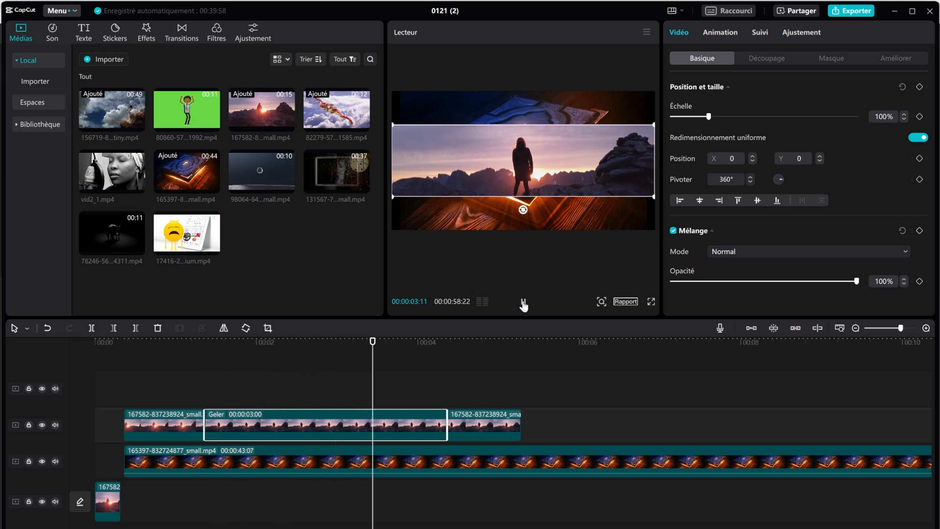
pyautogui.click(523, 302)
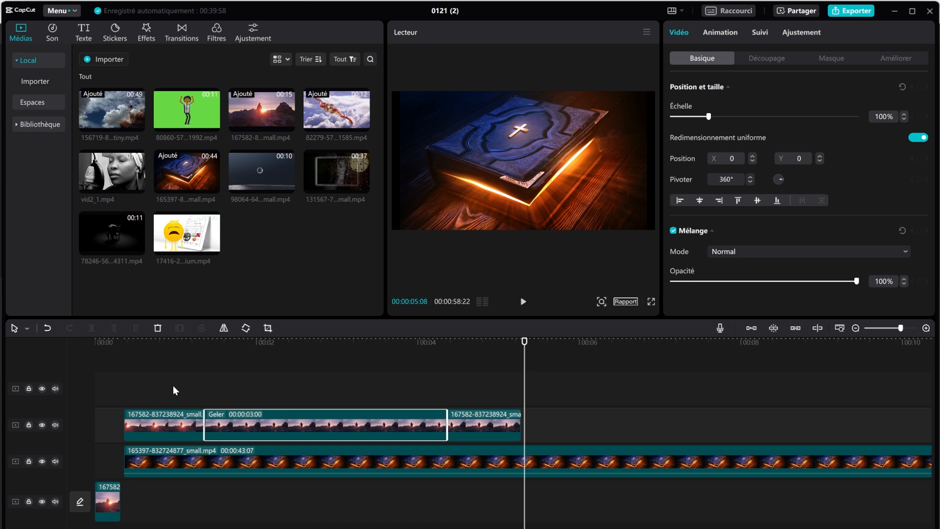
# Step: Rewind the playhead to 00:00:00:00 and select every clip on the timeline
pyautogui.moveTo(134, 344); pyautogui.dragTo(93, 381)
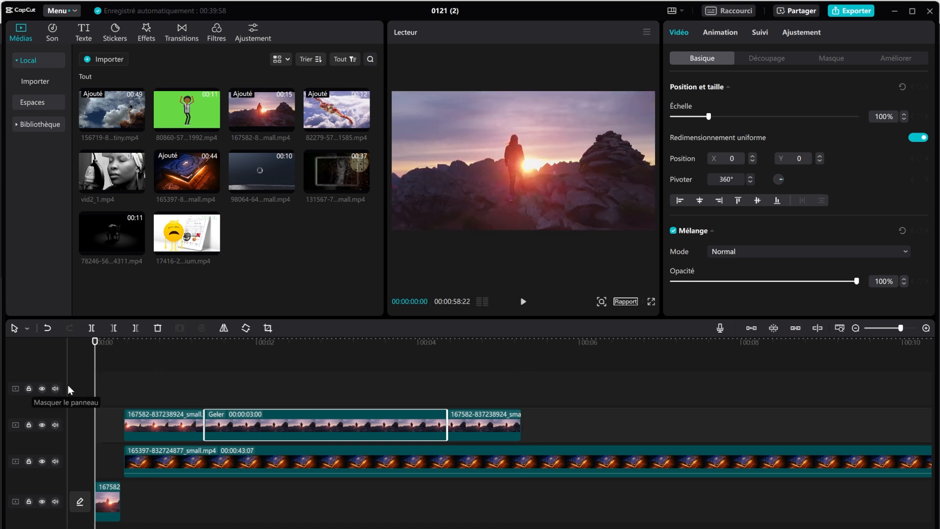
pyautogui.click(157, 389)
pyautogui.hotkey('ctrl', 'a')
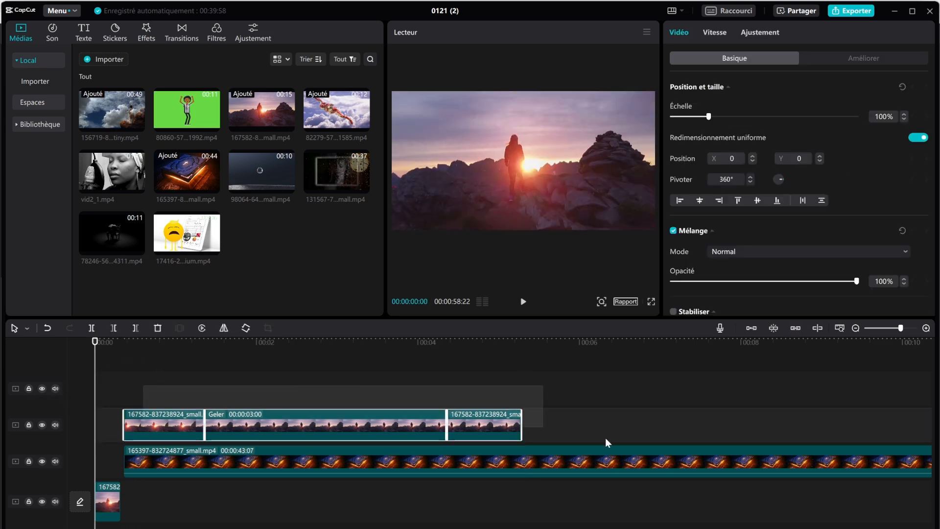
pyautogui.hscroll(10, 155, 494)
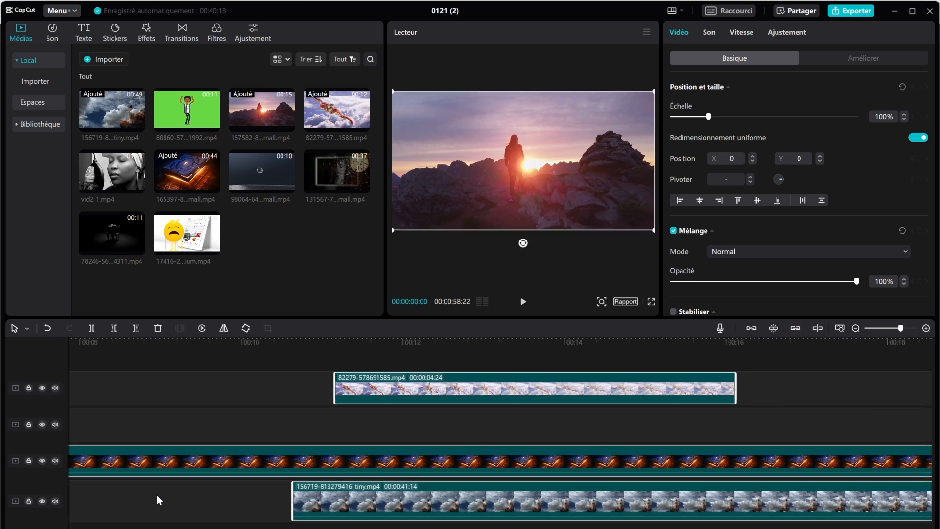
# Step: Delete all selected clips and open the Raccourci keyboard-shortcuts window
pyautogui.press('Delete')
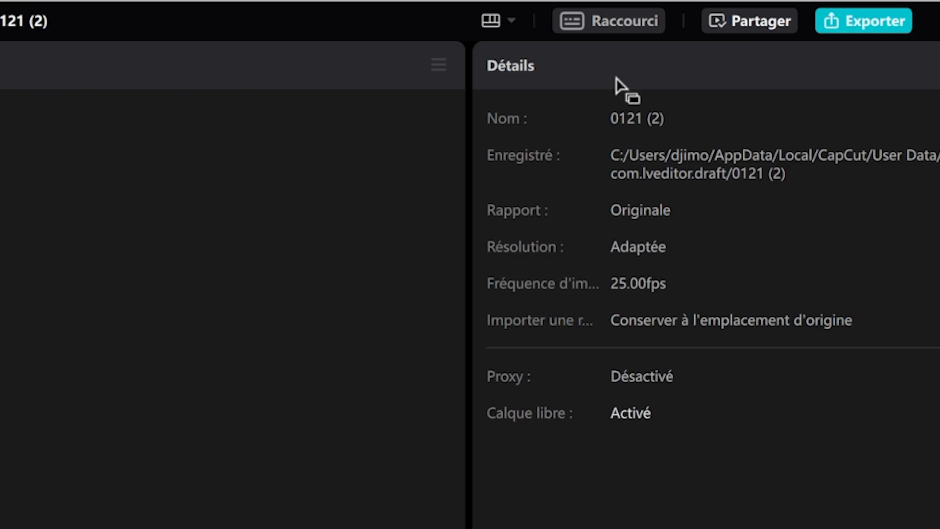
pyautogui.click(736, 12)
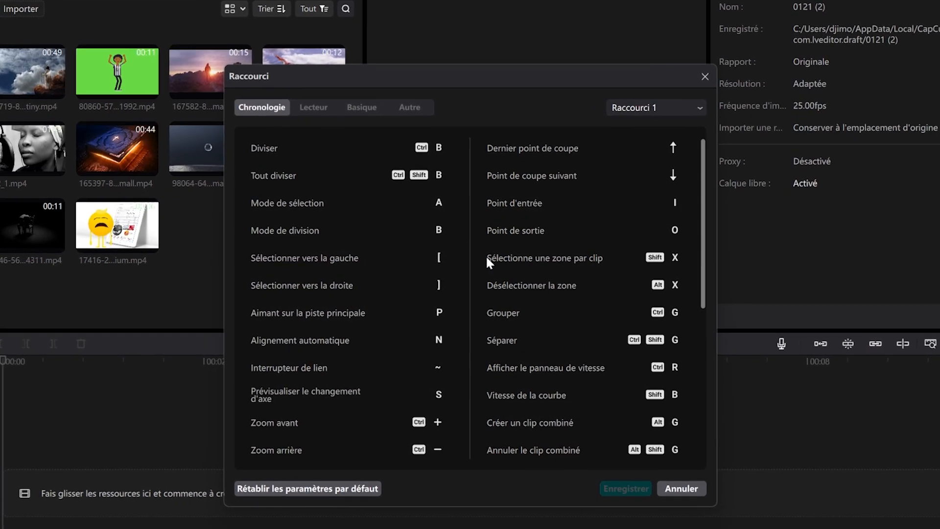
# Step: Scroll through the Raccourci shortcut list, then close the window
pyautogui.scroll(-3, 482, 257)
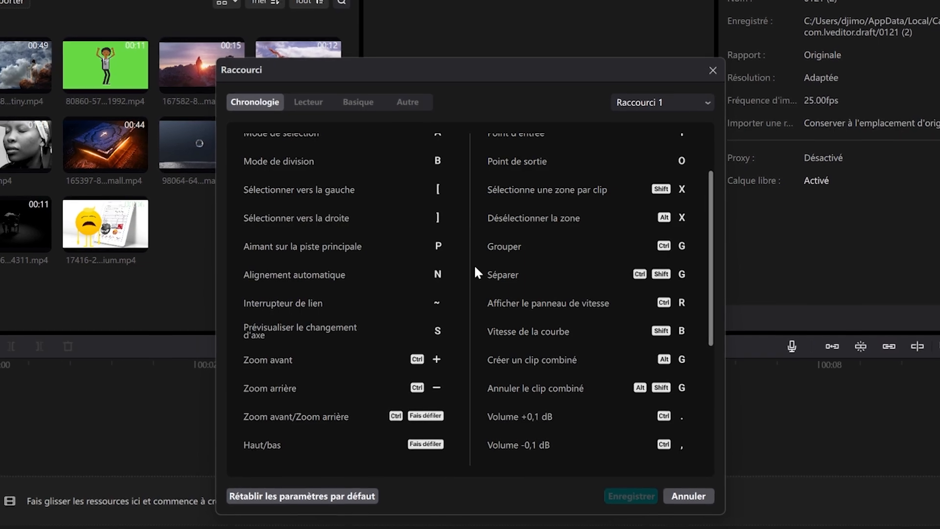
pyautogui.click(710, 72)
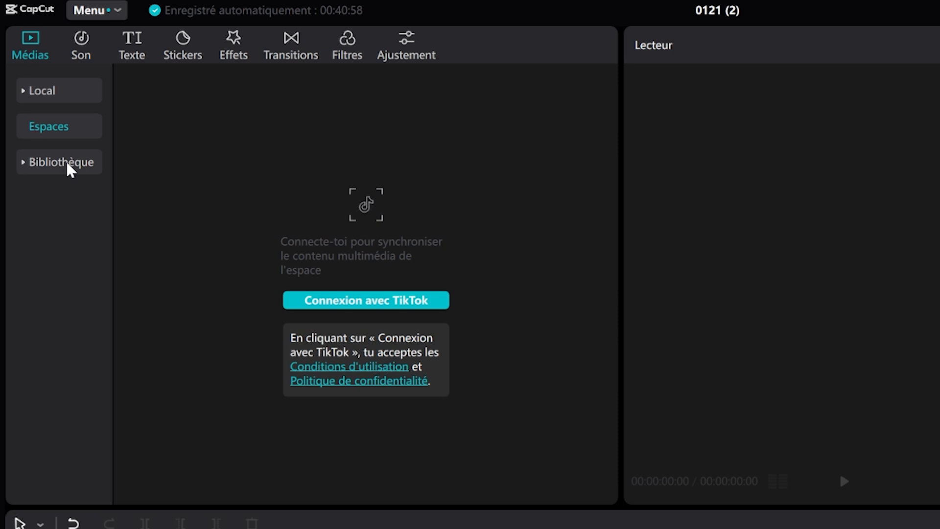
# Step: Browse the Bibliothèque stock library, previewing the green-screen subscribe and blue neon square clips
pyautogui.click(66, 166)
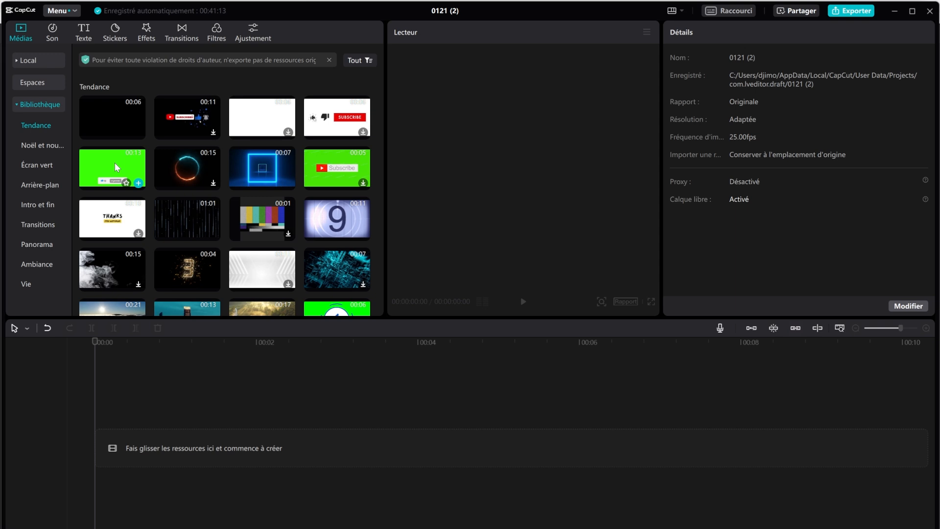
pyautogui.click(114, 163)
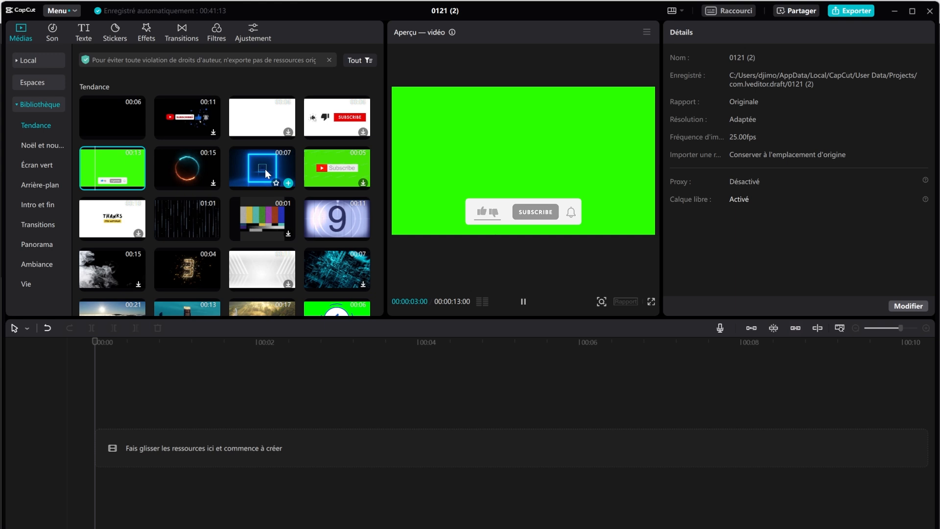
pyautogui.click(254, 157)
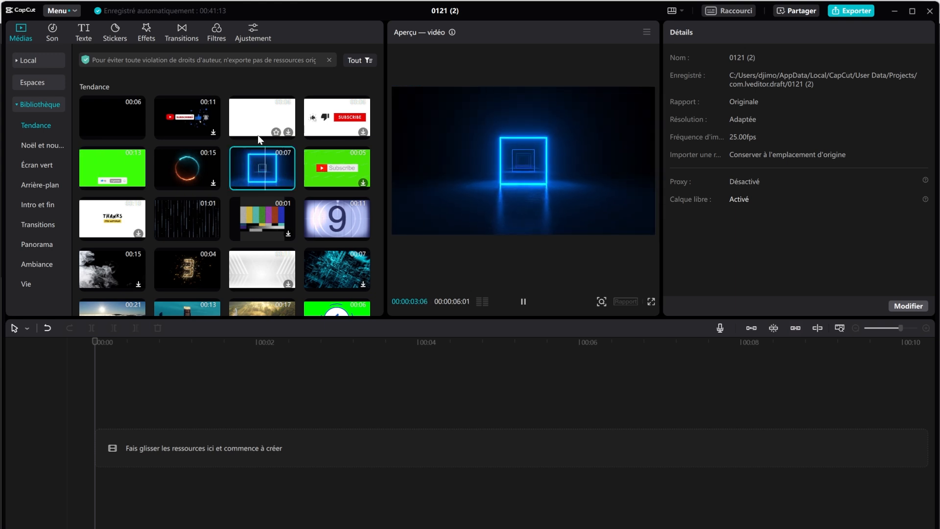
pyautogui.scroll(-2, 258, 141)
pyautogui.scroll(-1, 257, 143)
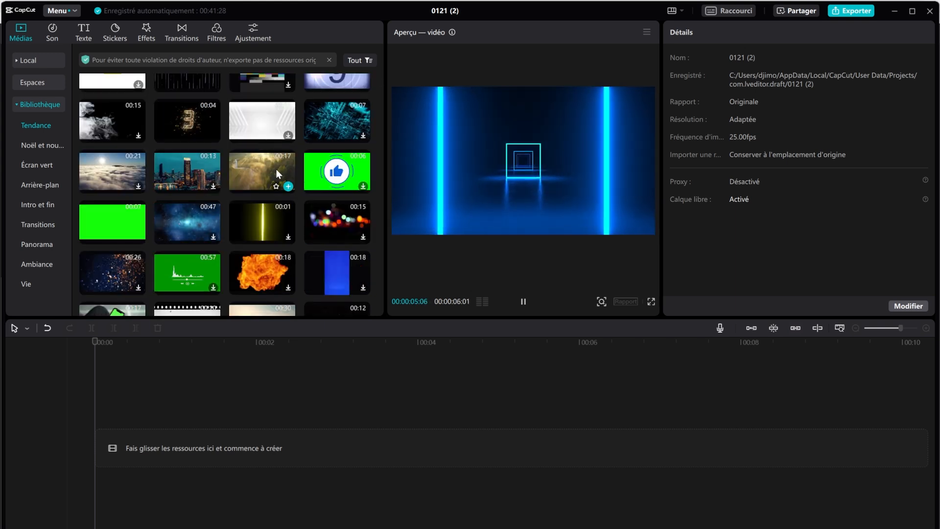
# Step: Play the misty forest-and-river clip preview, then scroll to the Écran vert category
pyautogui.click(251, 163)
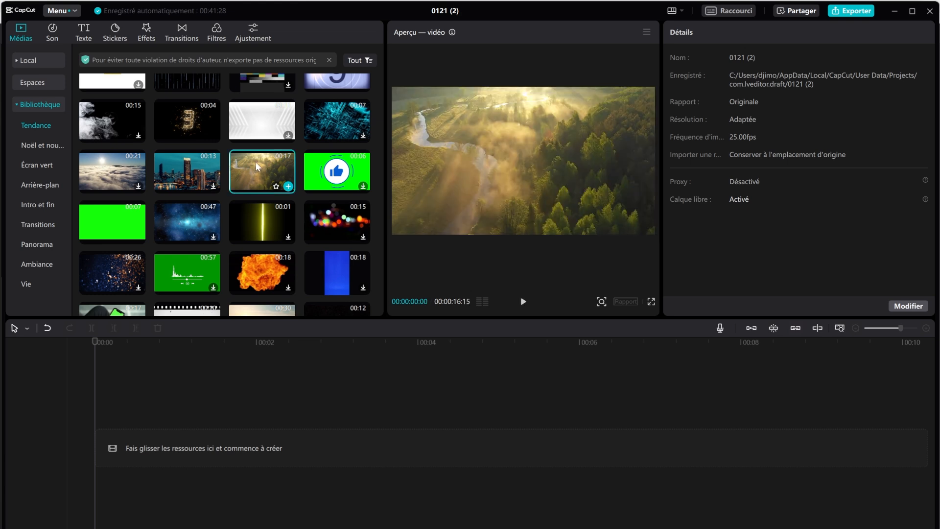
pyautogui.click(521, 301)
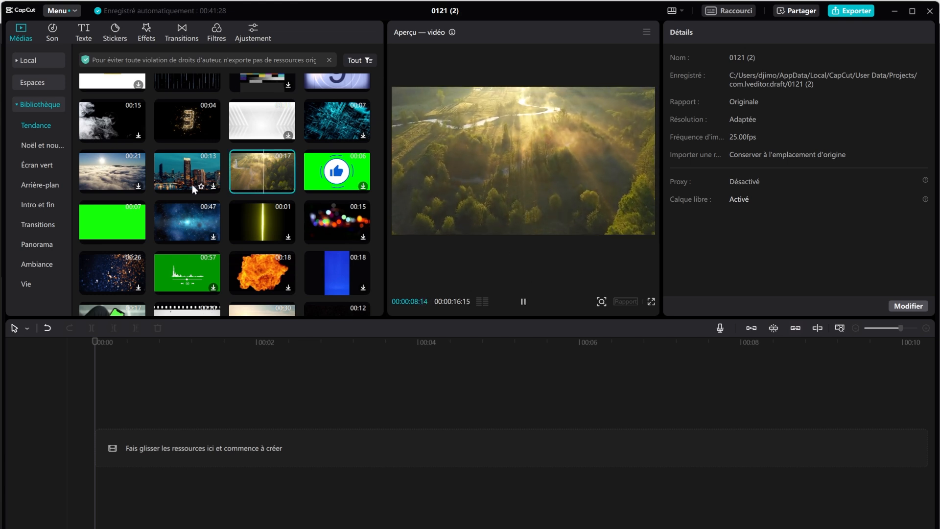
pyautogui.scroll(-10, 192, 184)
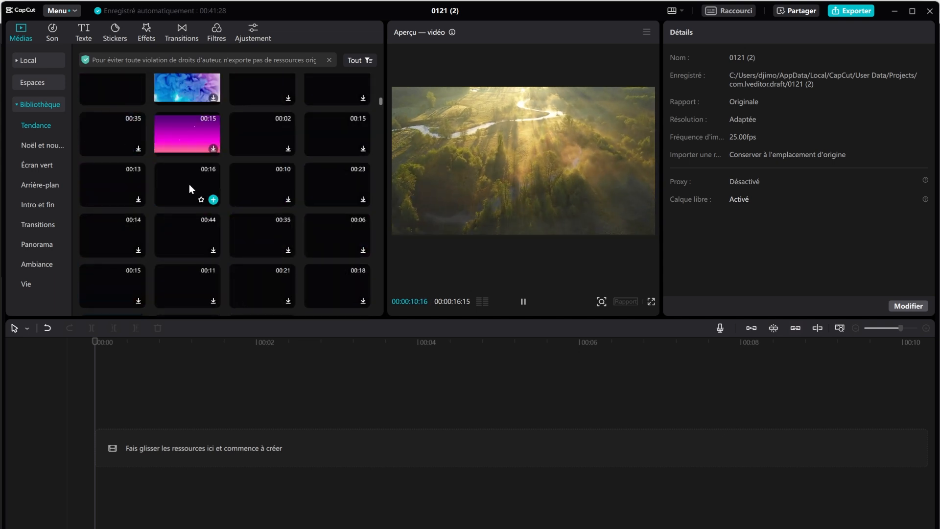
pyautogui.scroll(-4, 189, 184)
pyautogui.scroll(5, 189, 184)
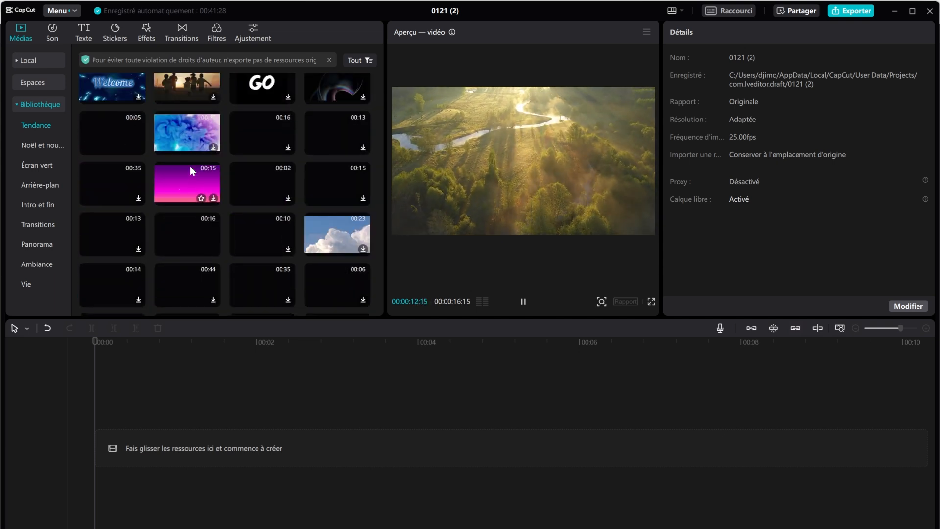
pyautogui.scroll(2, 190, 153)
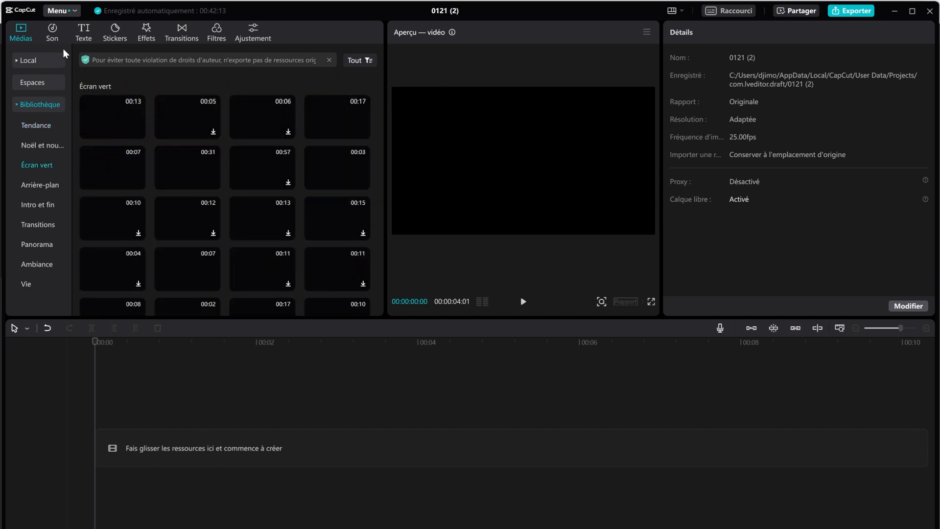
# Step: Check the Son library, which shows a network error, then bring up Téléchargements in File Explorer
pyautogui.click(52, 40)
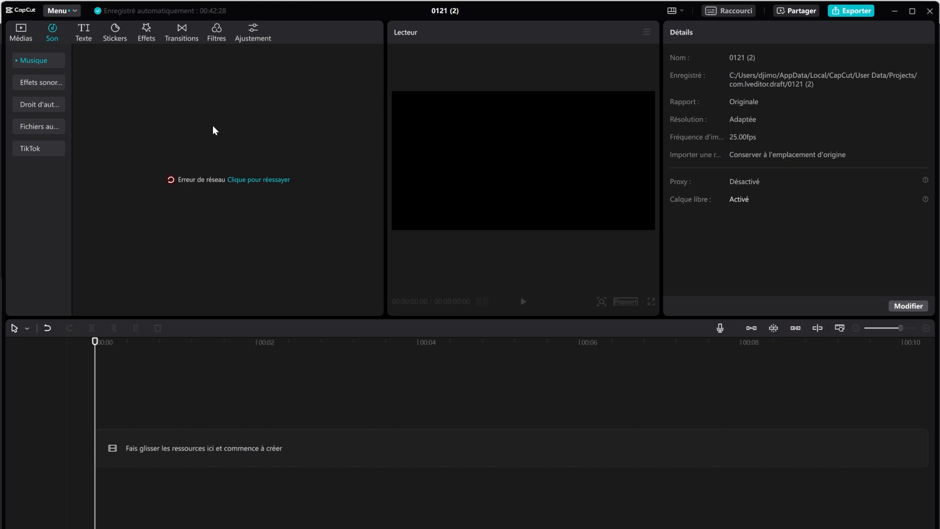
pyautogui.click(568, 525)
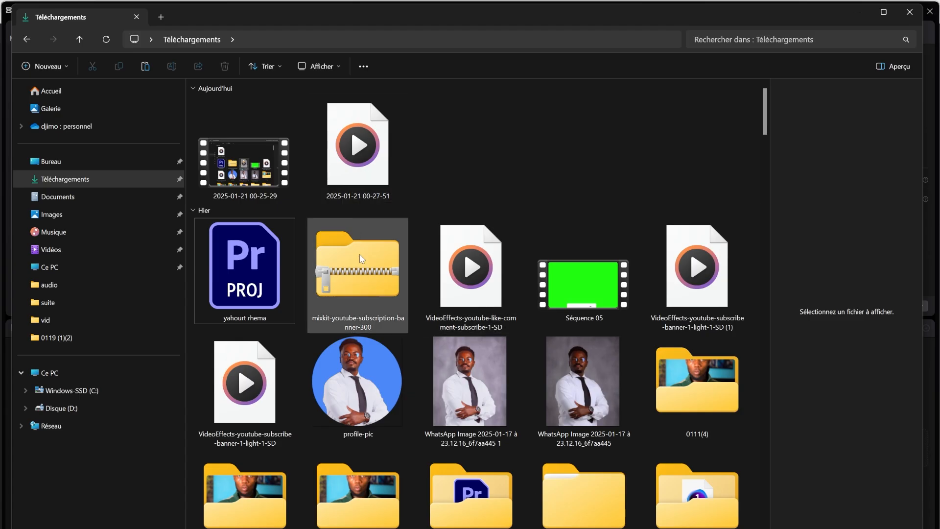
# Step: Bring the Sad Song Music piano MP3 from Téléchargements onto CapCut's audio track
pyautogui.scroll(-10, 499, 423)
pyautogui.scroll(-15, 499, 425)
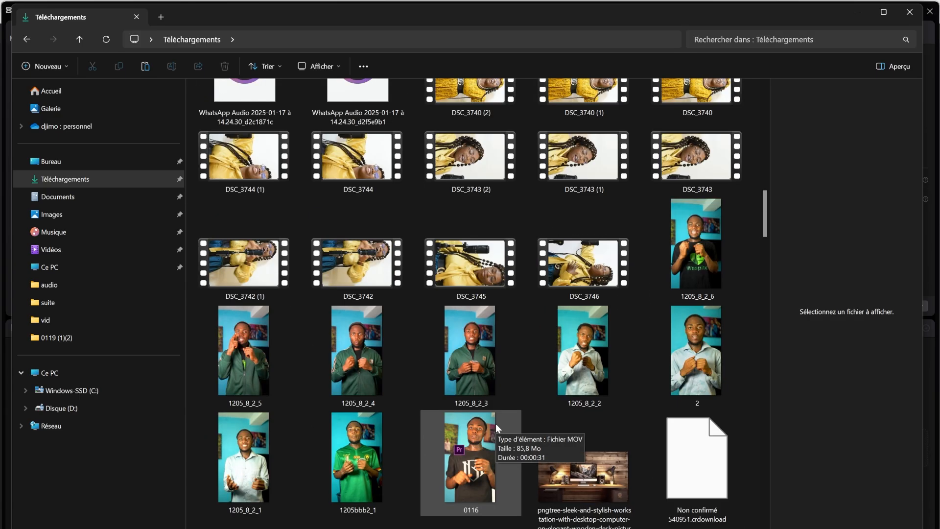
pyautogui.scroll(-15, 494, 424)
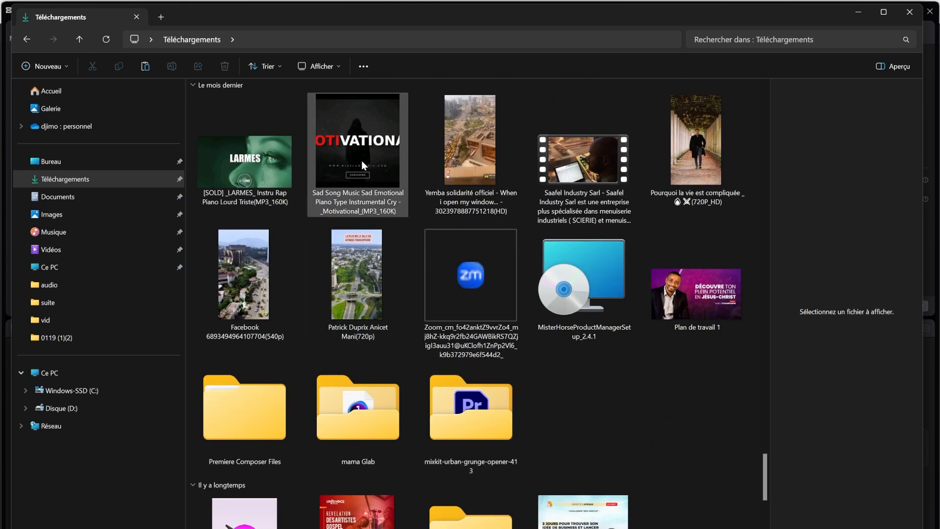
pyautogui.moveTo(366, 141); pyautogui.dragTo(485, 528)
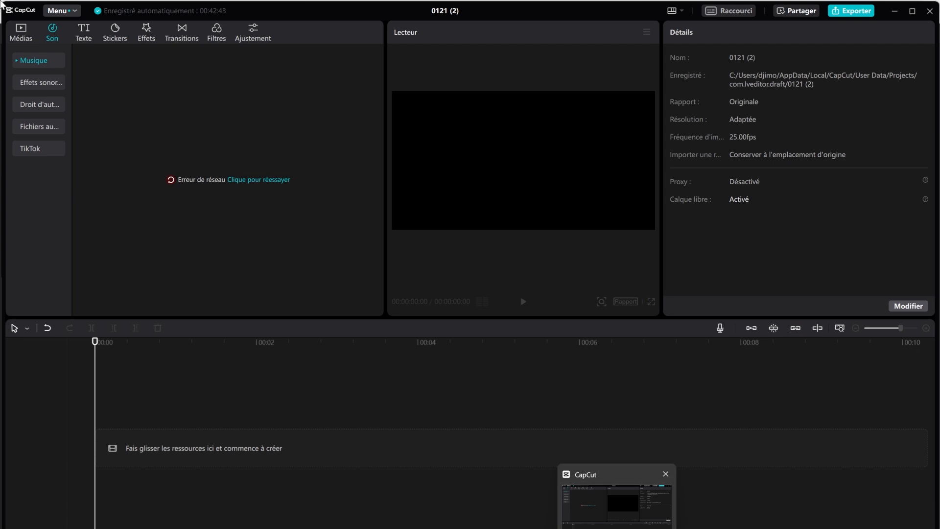
pyautogui.click(25, 34)
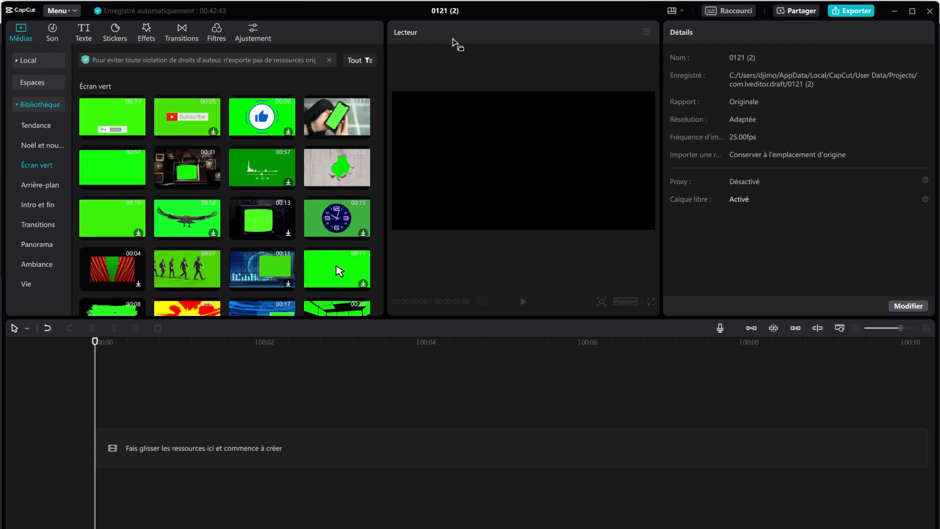
pyautogui.click(28, 58)
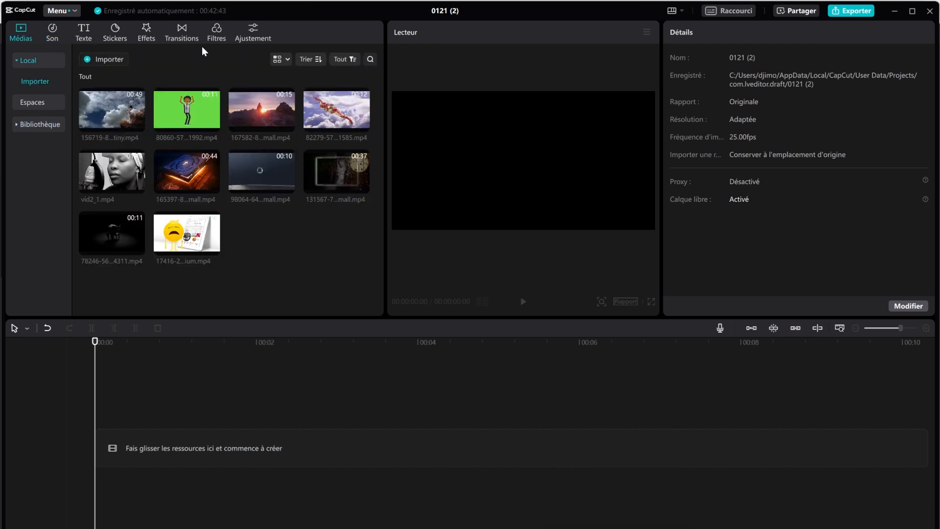
pyautogui.click(894, 13)
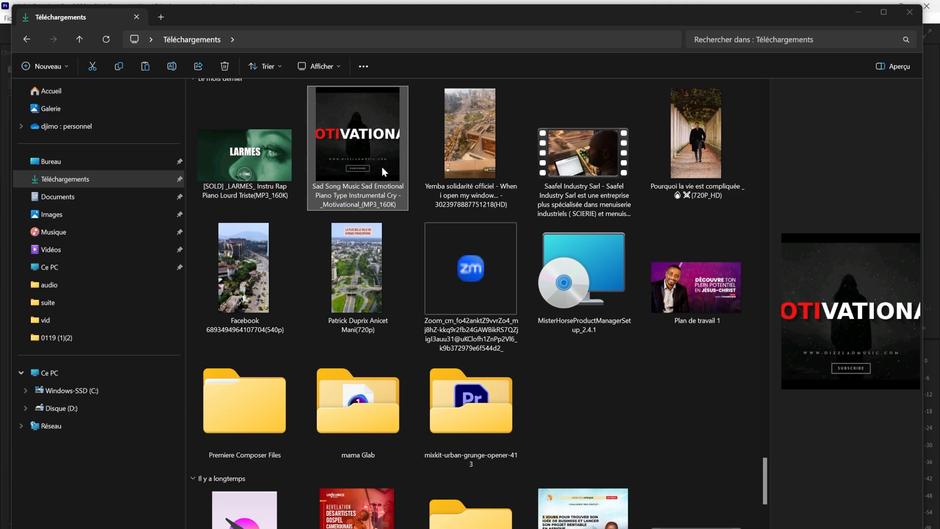
pyautogui.moveTo(382, 167); pyautogui.dragTo(81, 480)
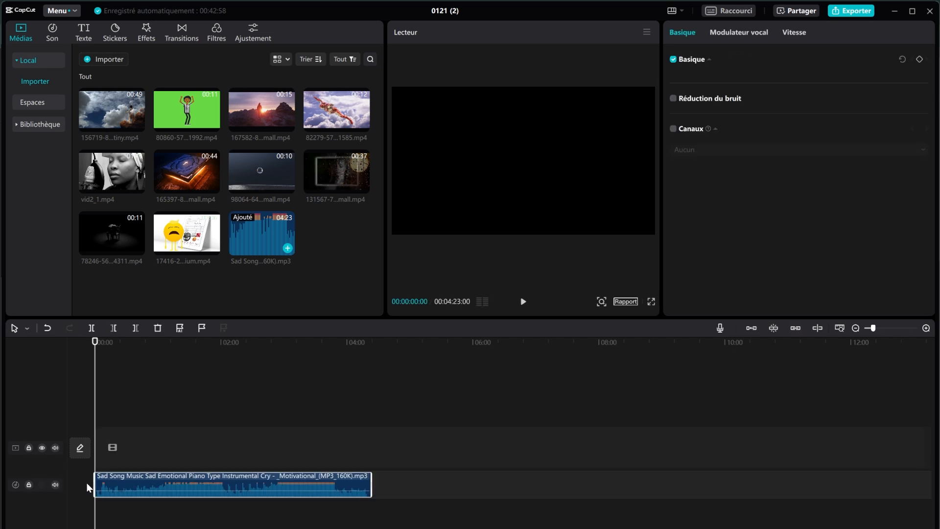
# Step: Play the music to check it, including from about 1:08
pyautogui.click(523, 304)
pyautogui.click(523, 304)
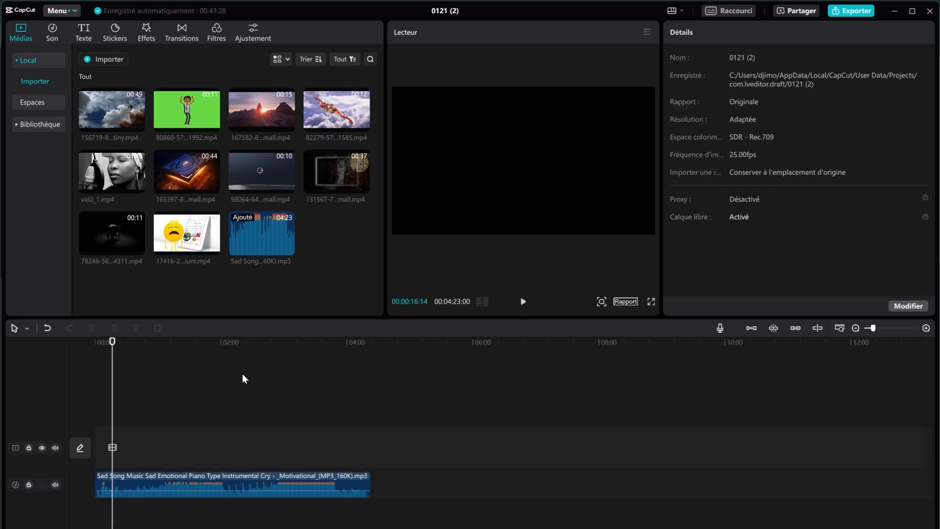
pyautogui.click(167, 344)
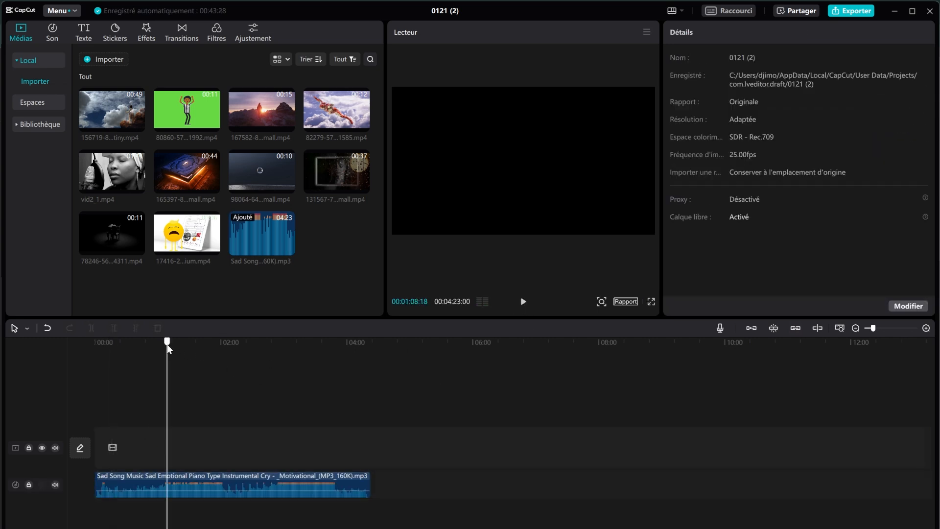
pyautogui.click(523, 304)
pyautogui.click(524, 304)
pyautogui.click(84, 39)
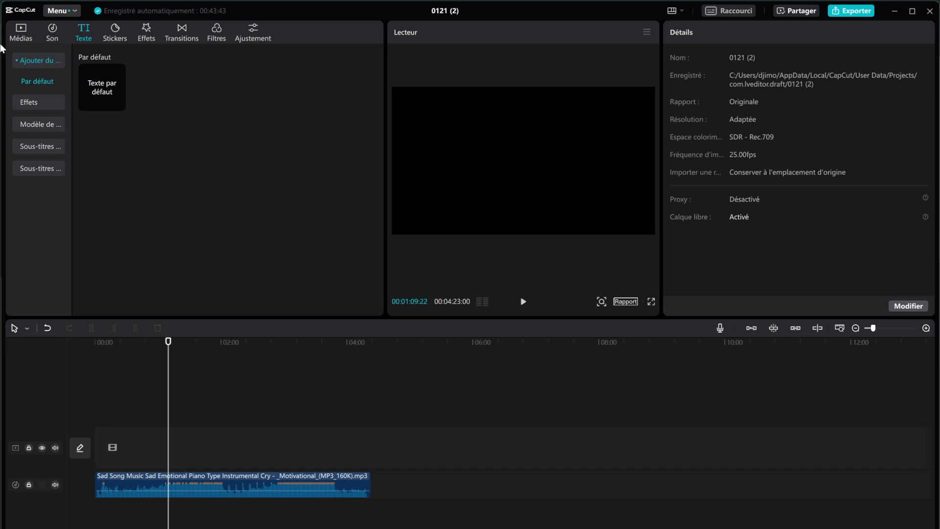
pyautogui.click(21, 32)
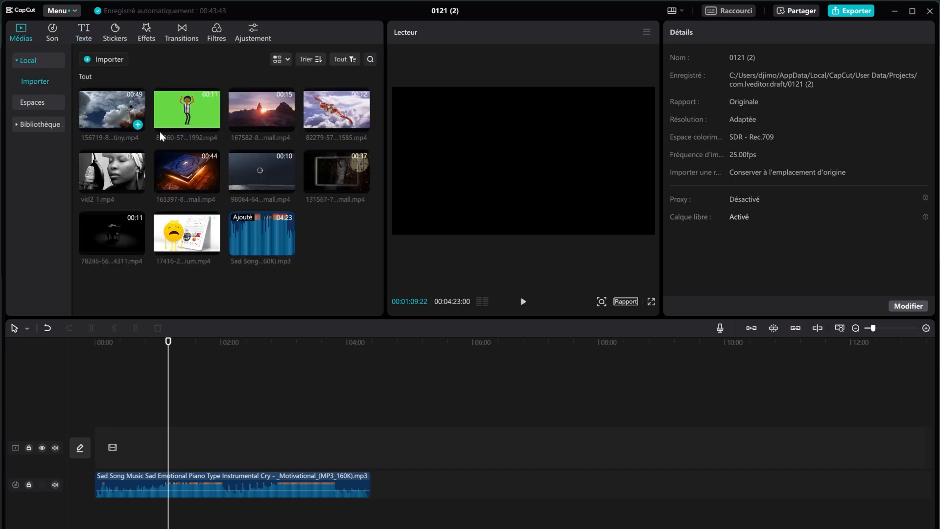
pyautogui.moveTo(249, 109); pyautogui.dragTo(126, 450)
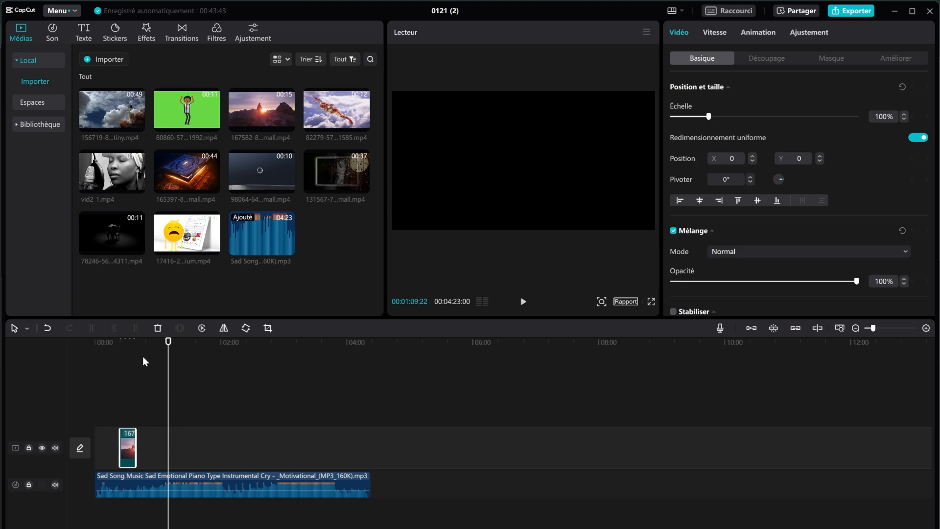
pyautogui.click(121, 341)
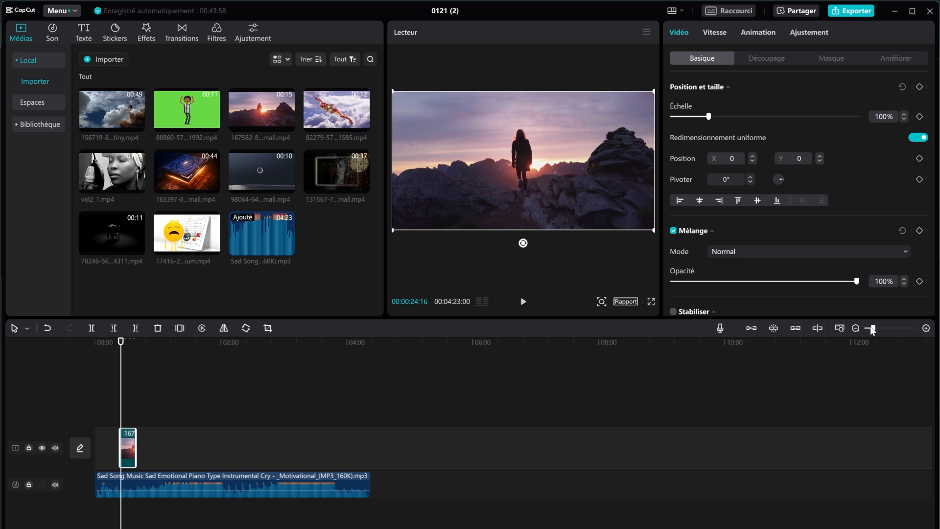
pyautogui.moveTo(872, 328); pyautogui.dragTo(892, 331)
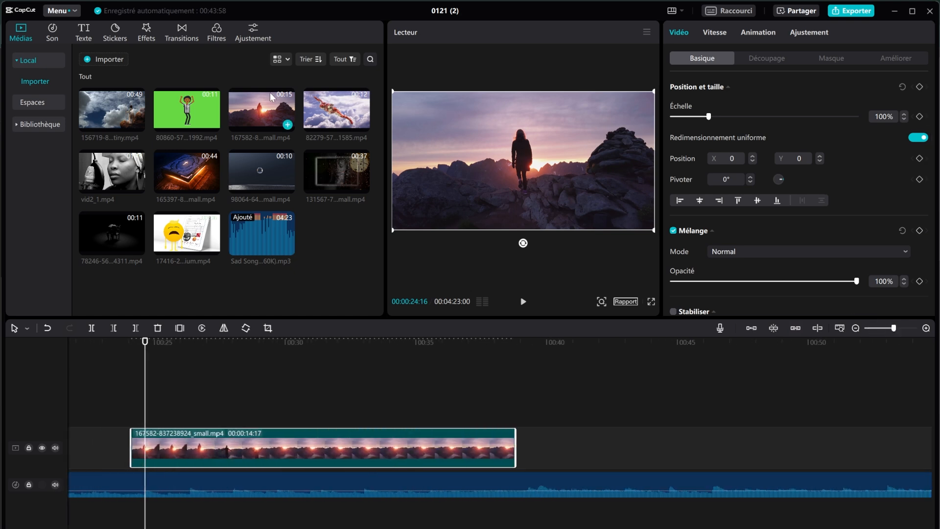
# Step: Add a Texte par défaut title over the sunset clip and select its wording
pyautogui.click(86, 33)
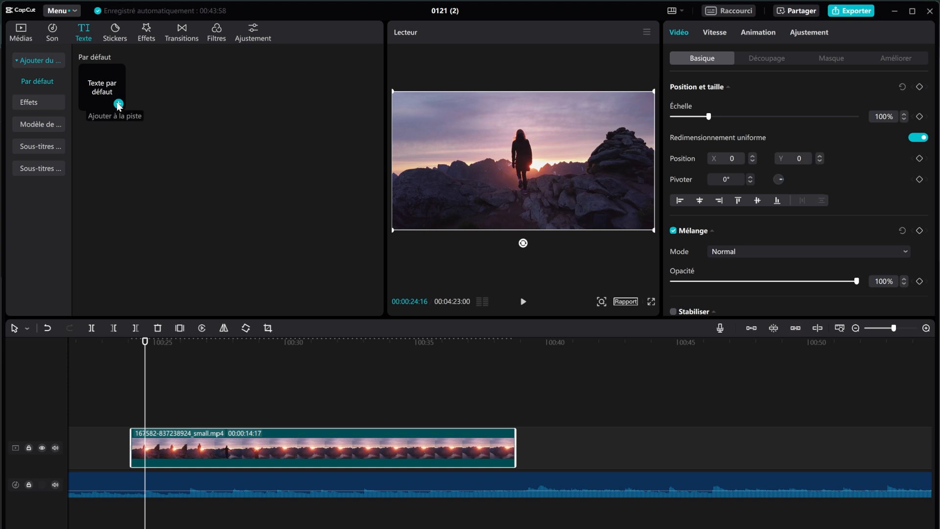
pyautogui.click(119, 103)
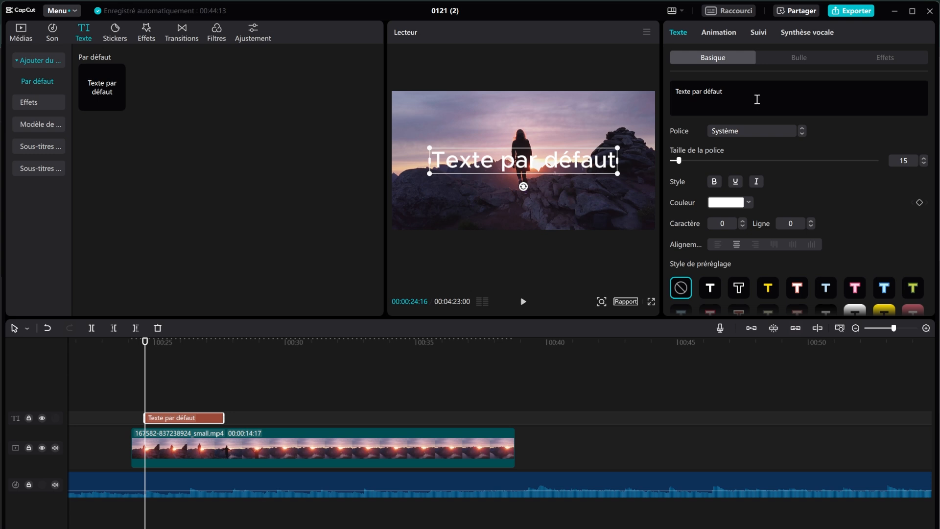
pyautogui.click(739, 98)
pyautogui.moveTo(671, 94); pyautogui.dragTo(675, 90)
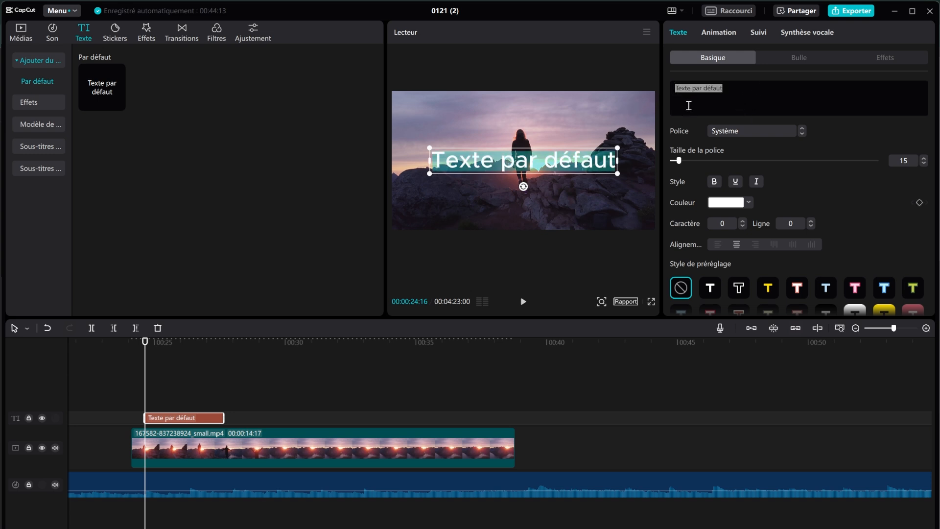
# Step: Replace the default wording with the title name, the surname in capital letters
pyautogui.write('m')
pyautogui.press('BackSpace')
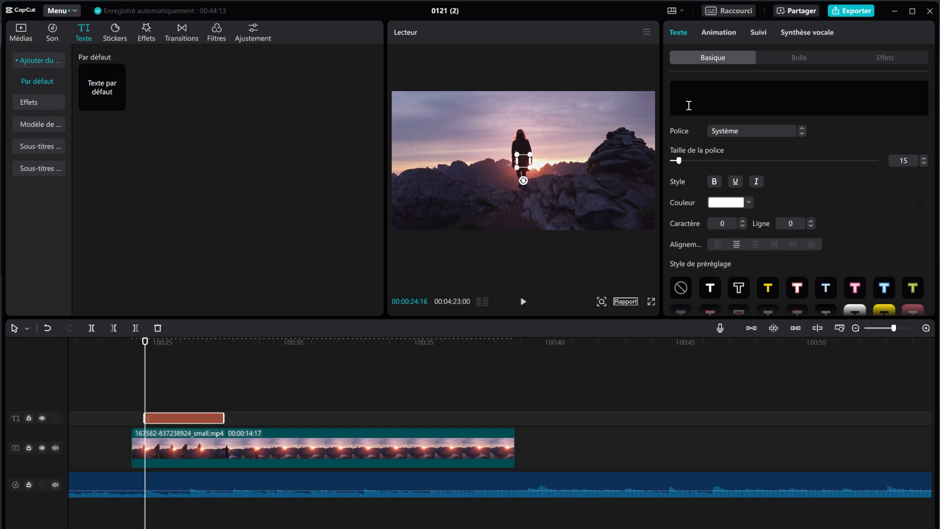
pyautogui.press('capslock')
pyautogui.press('capslock')
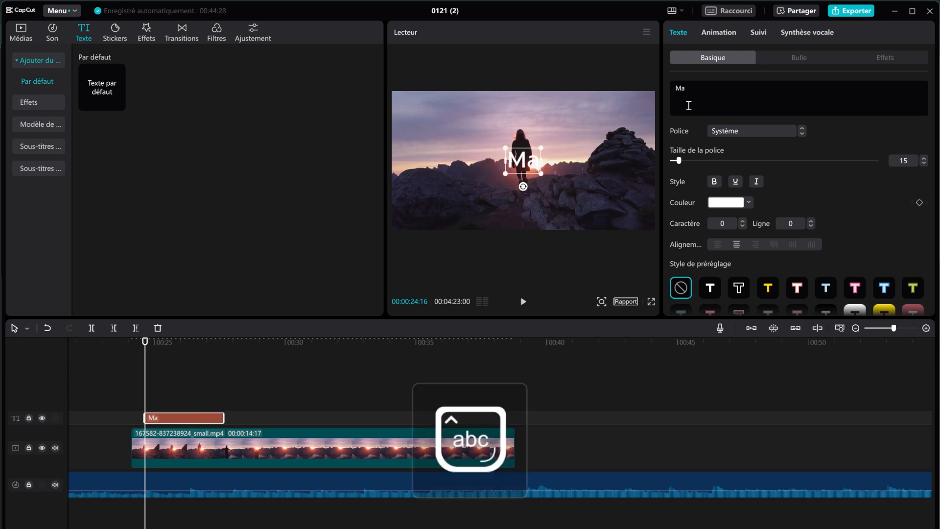
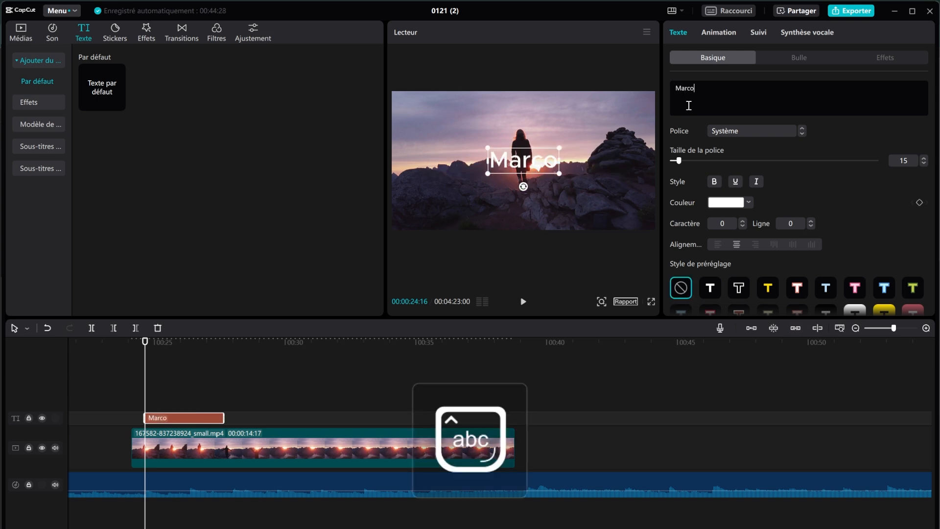
pyautogui.press('capslock')
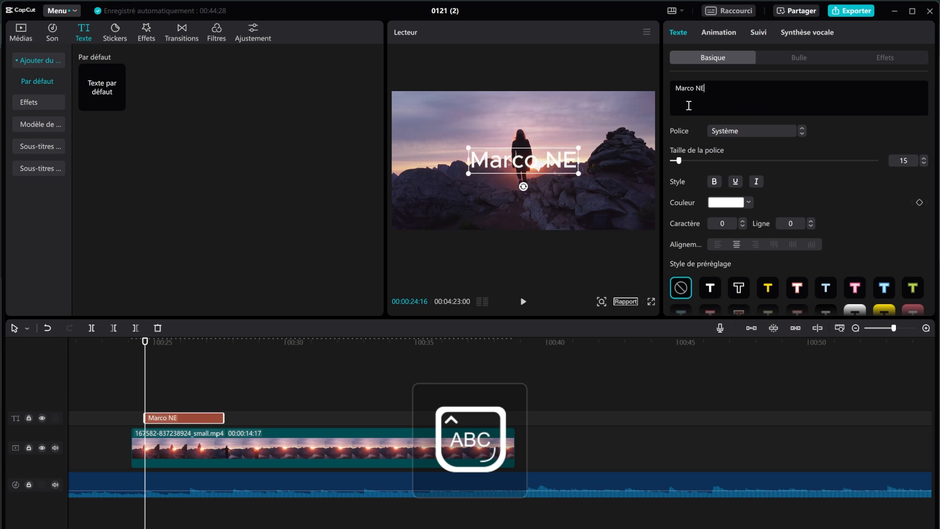
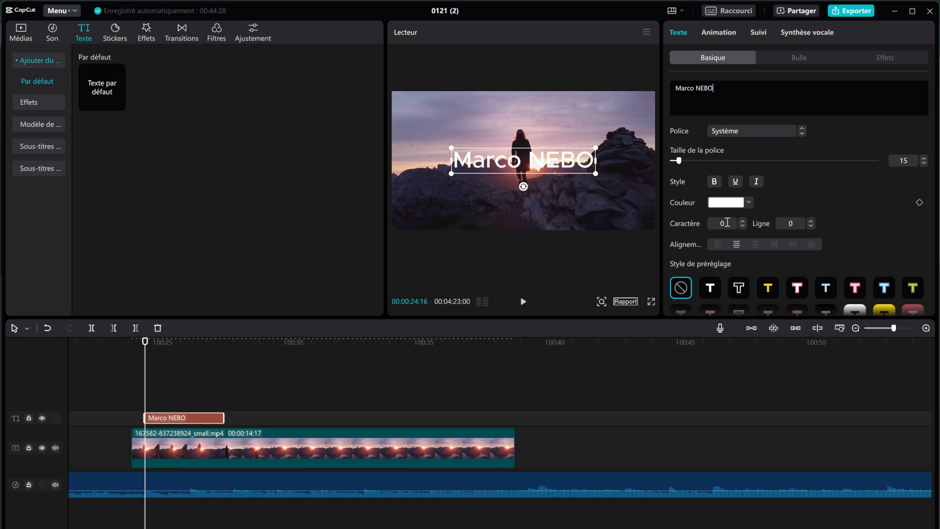
# Step: Keep the ZY Resolve font, apply the white outlined preset style, and move the title lower and smaller
pyautogui.click(754, 132)
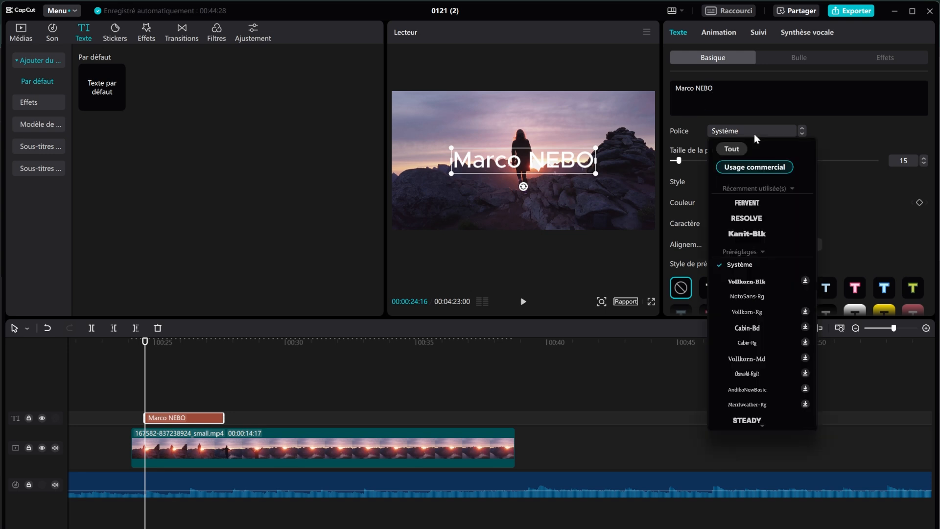
pyautogui.click(756, 222)
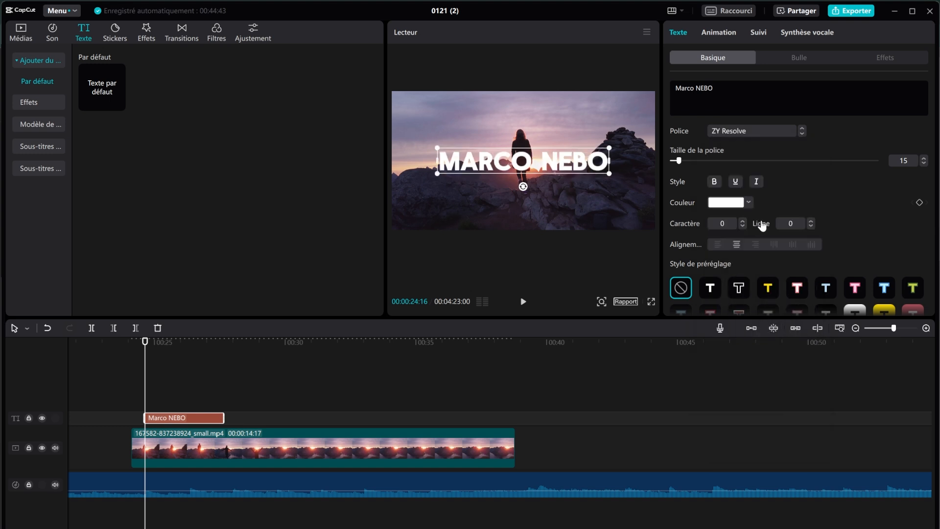
pyautogui.click(711, 289)
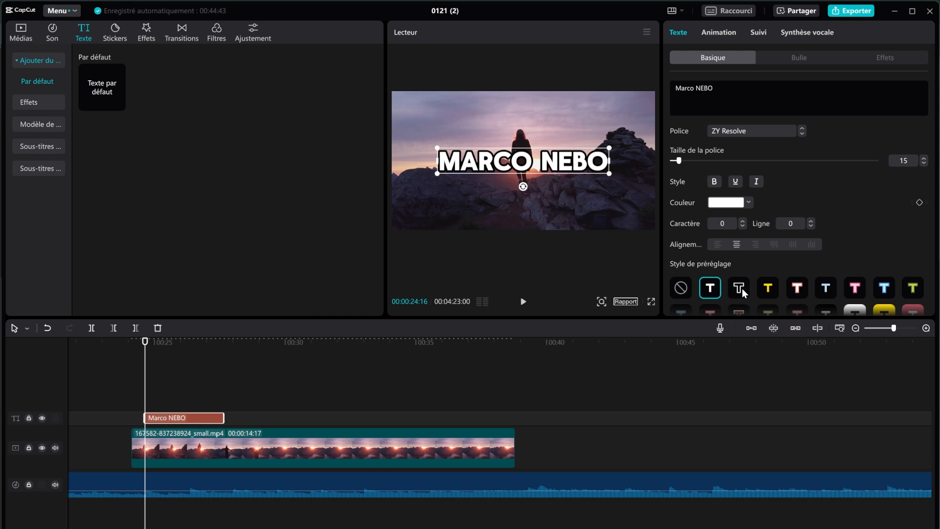
pyautogui.click(767, 290)
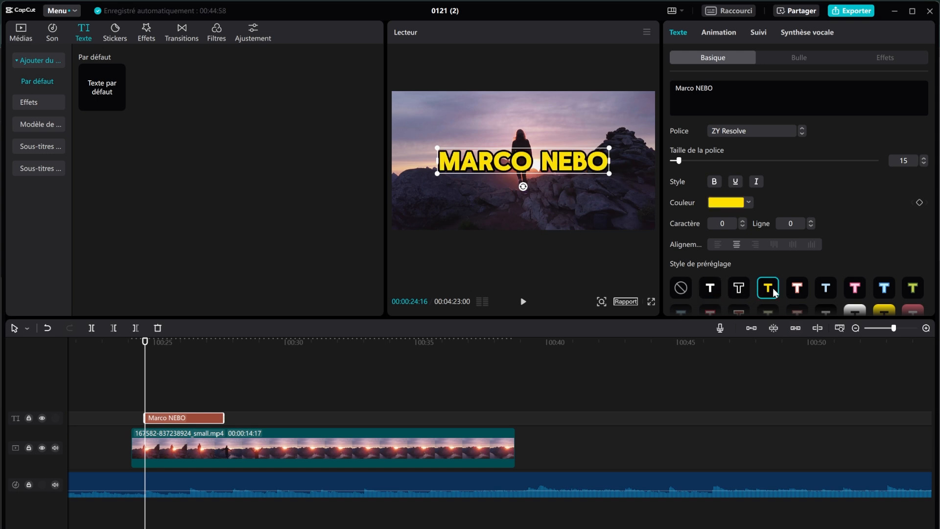
pyautogui.click(804, 290)
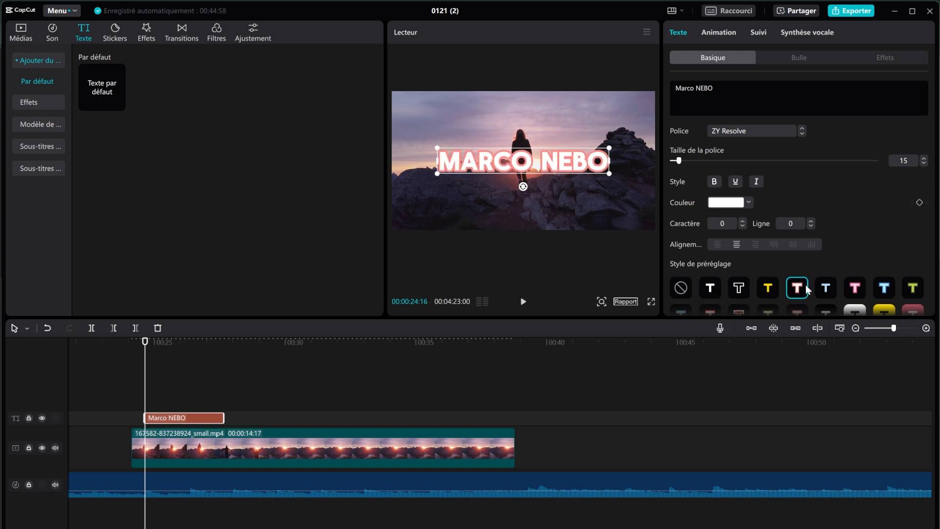
pyautogui.click(826, 290)
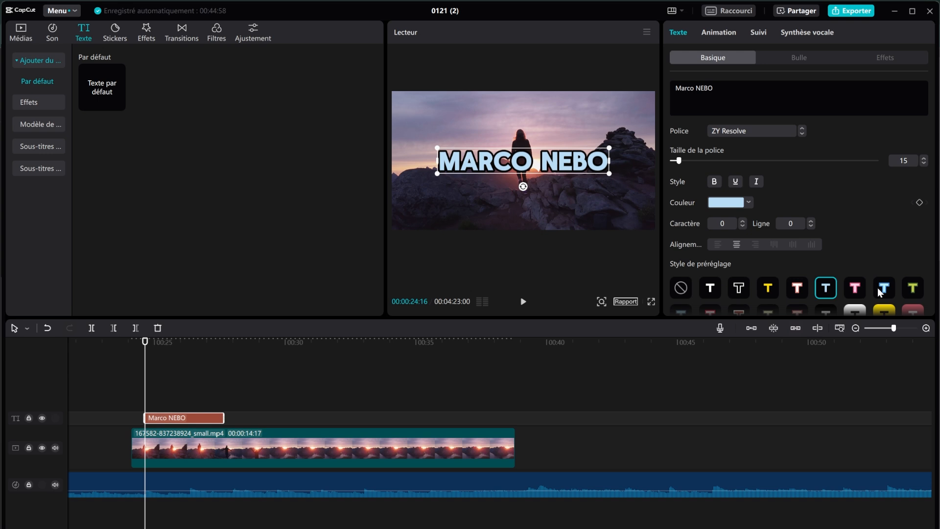
pyautogui.scroll(-2, 862, 282)
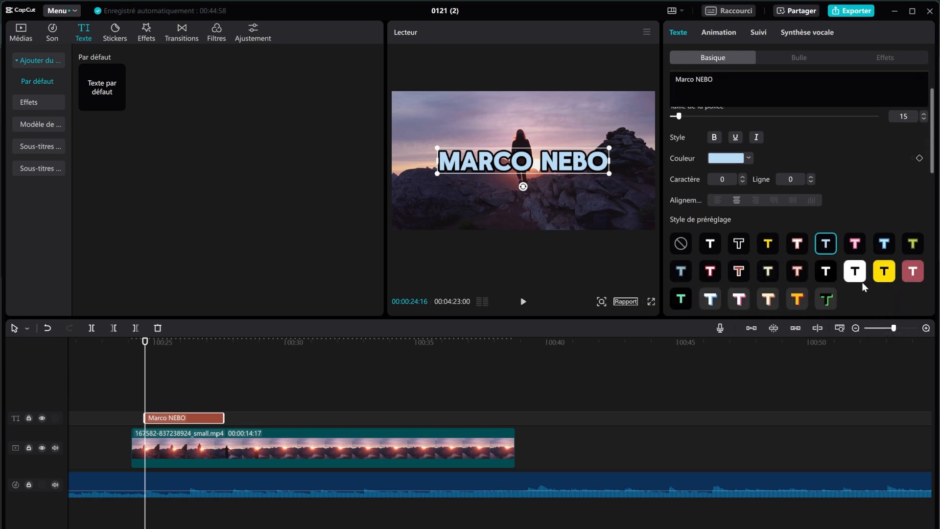
pyautogui.click(855, 205)
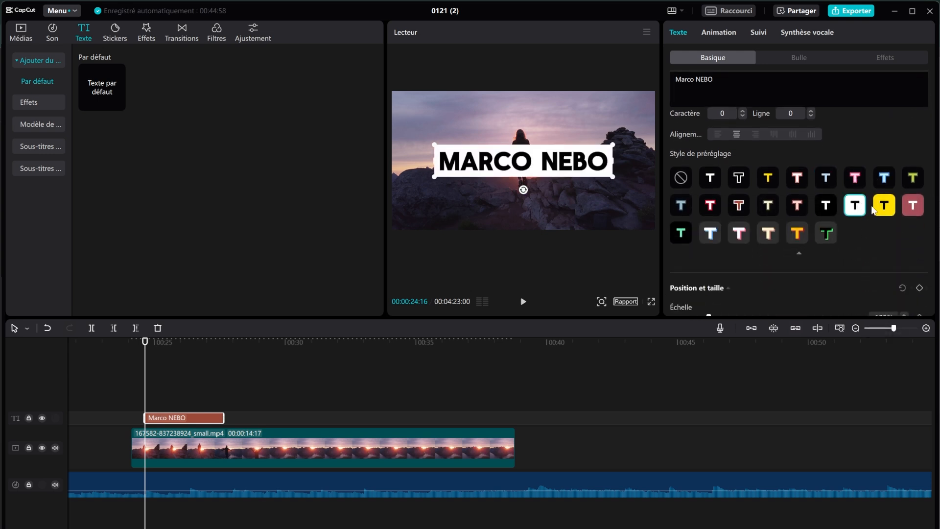
pyautogui.click(878, 207)
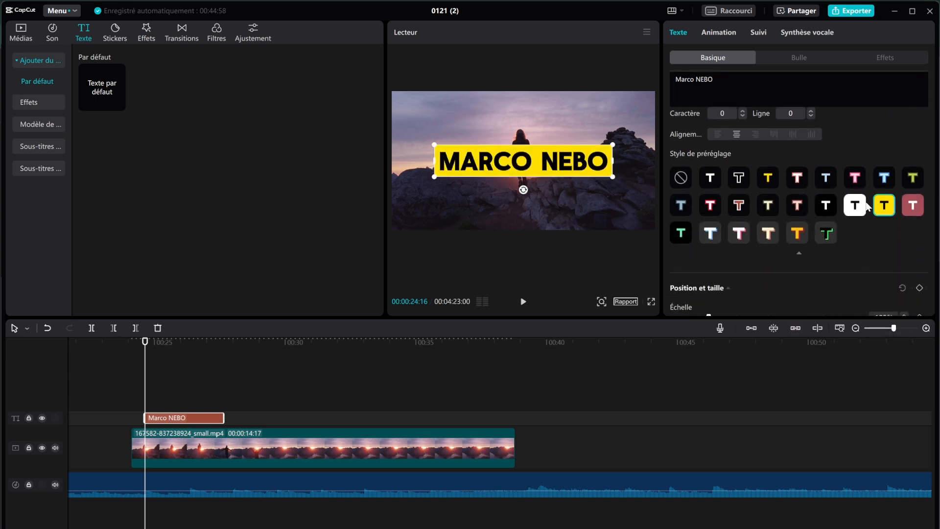
pyautogui.click(710, 179)
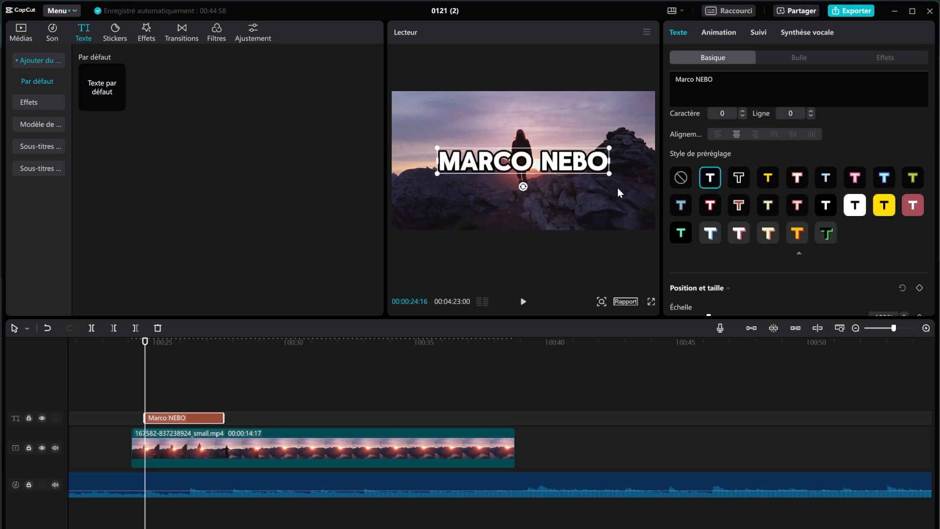
pyautogui.moveTo(575, 164); pyautogui.dragTo(536, 177)
# Step: Preview the title, then extend its text clip to the end of the video
pyautogui.click(157, 360)
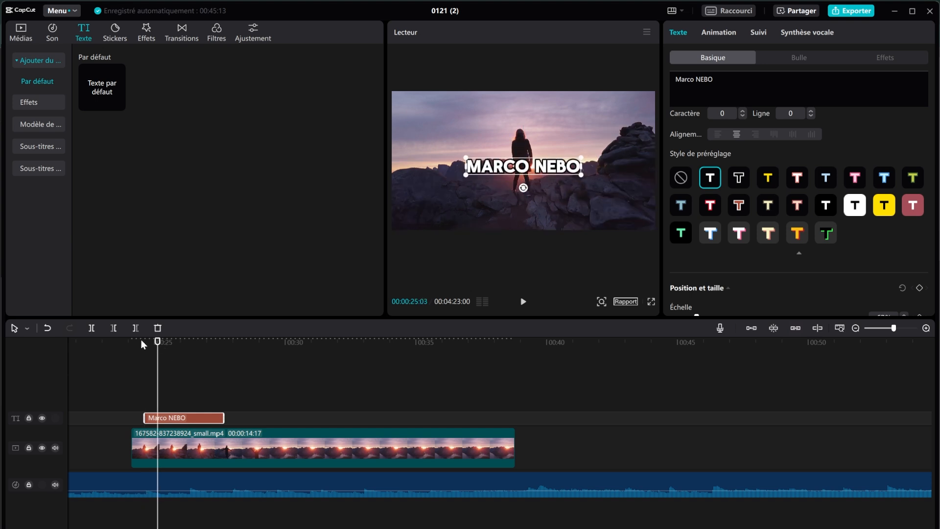
pyautogui.click(141, 341)
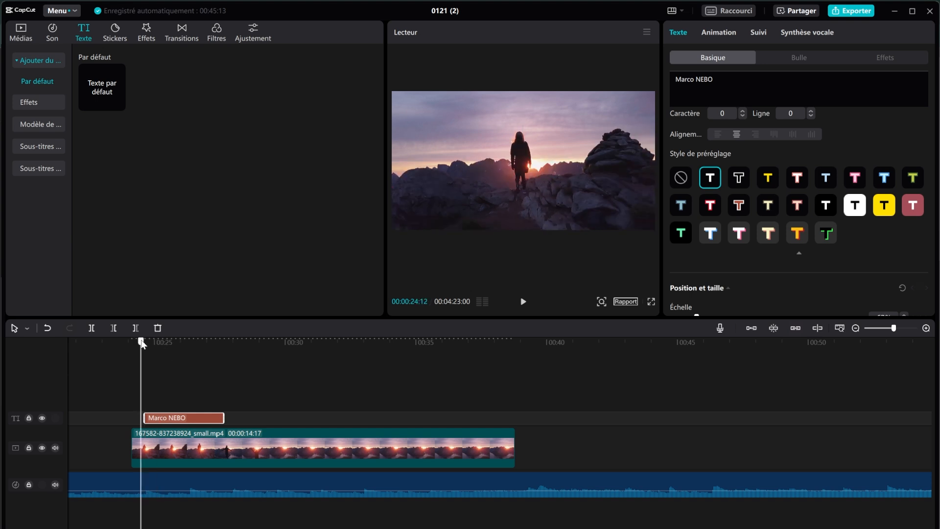
pyautogui.click(523, 302)
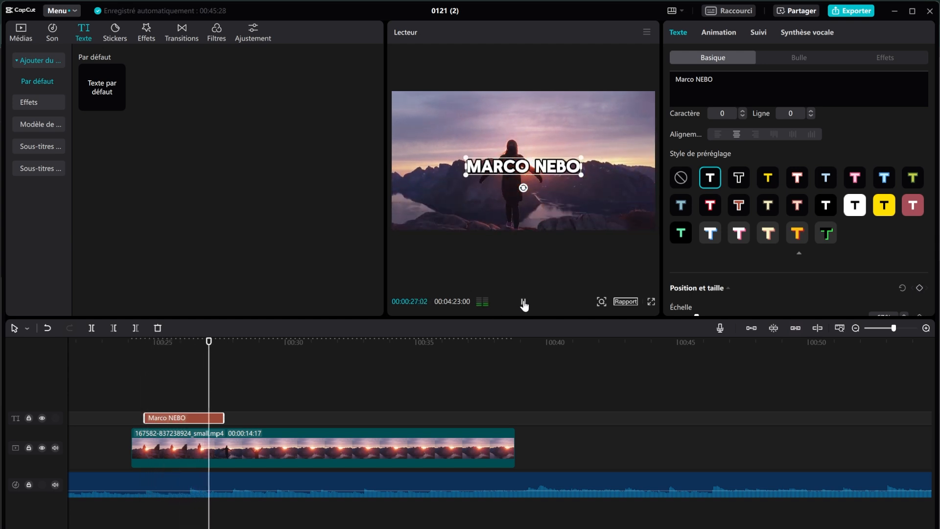
pyautogui.click(524, 302)
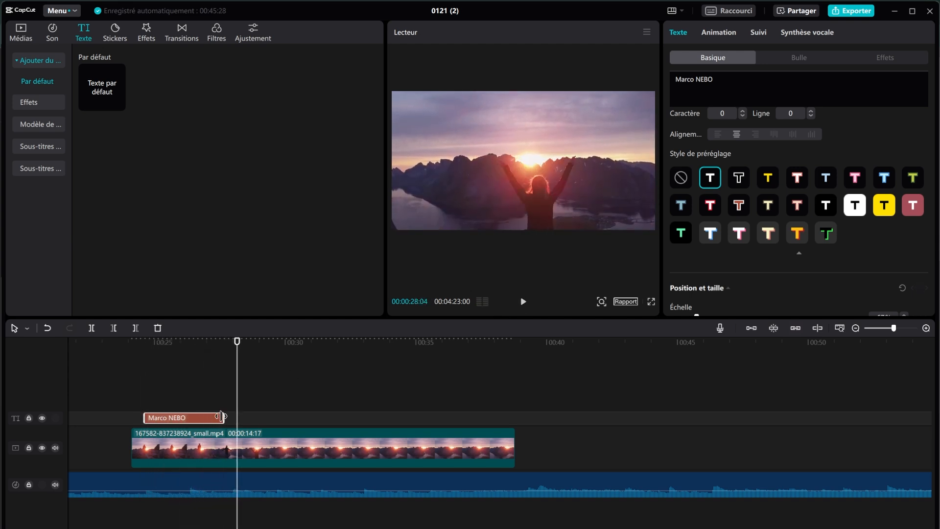
pyautogui.moveTo(223, 414); pyautogui.dragTo(506, 417)
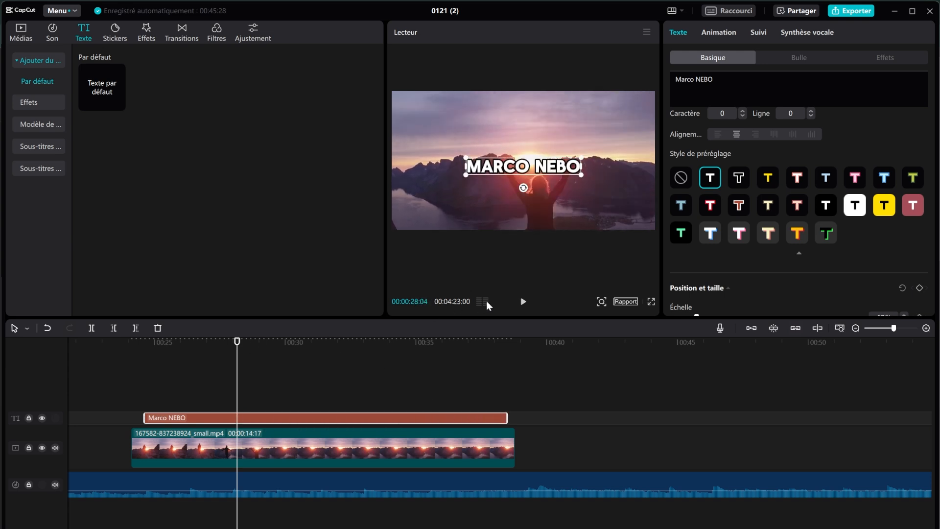
# Step: Trim the title's start to about 00:34 and play from there to check it
pyautogui.click(524, 302)
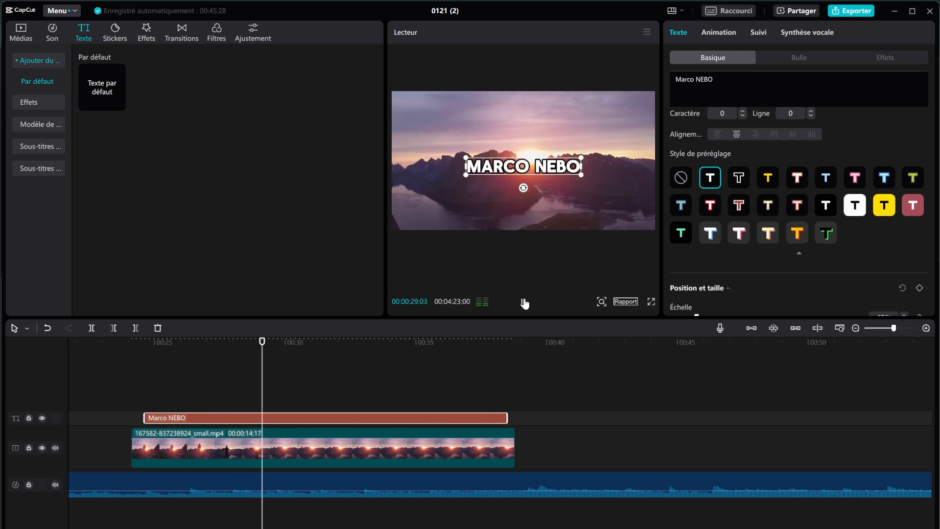
pyautogui.click(523, 302)
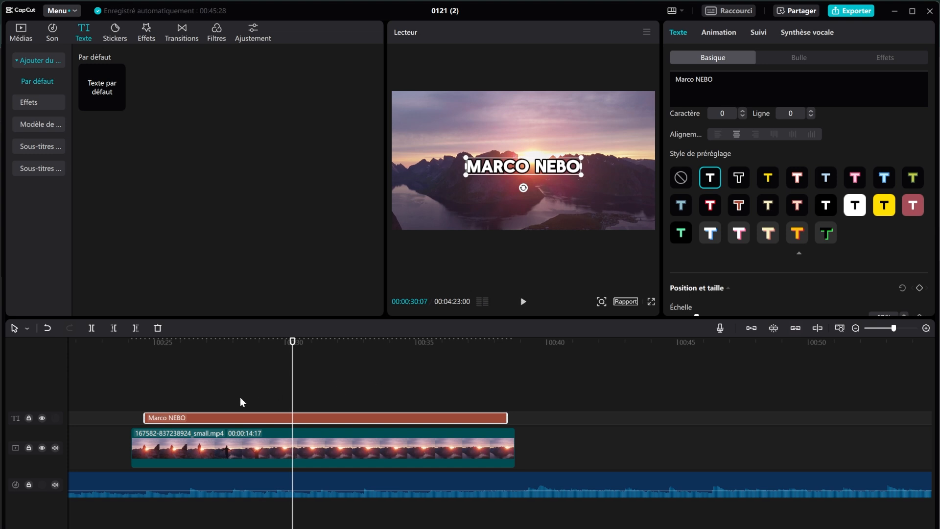
pyautogui.moveTo(152, 418); pyautogui.dragTo(410, 416)
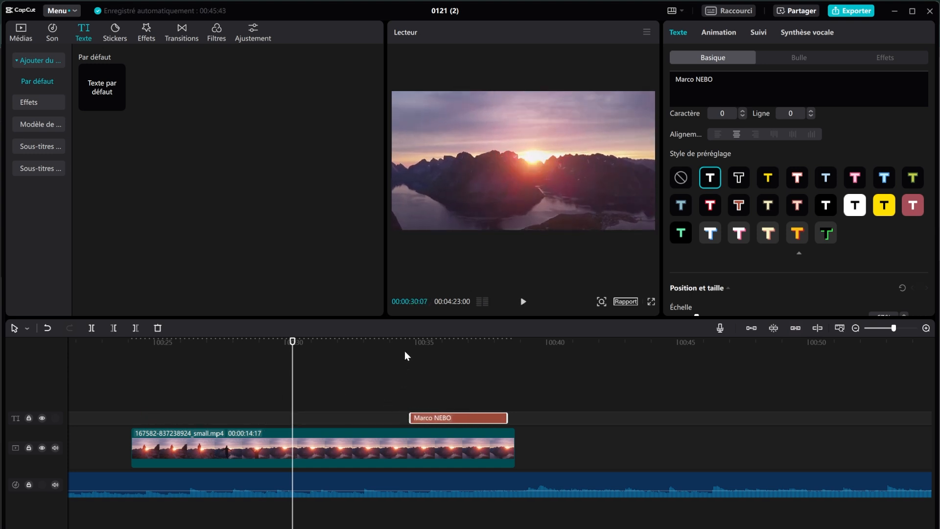
pyautogui.click(400, 342)
pyautogui.click(523, 301)
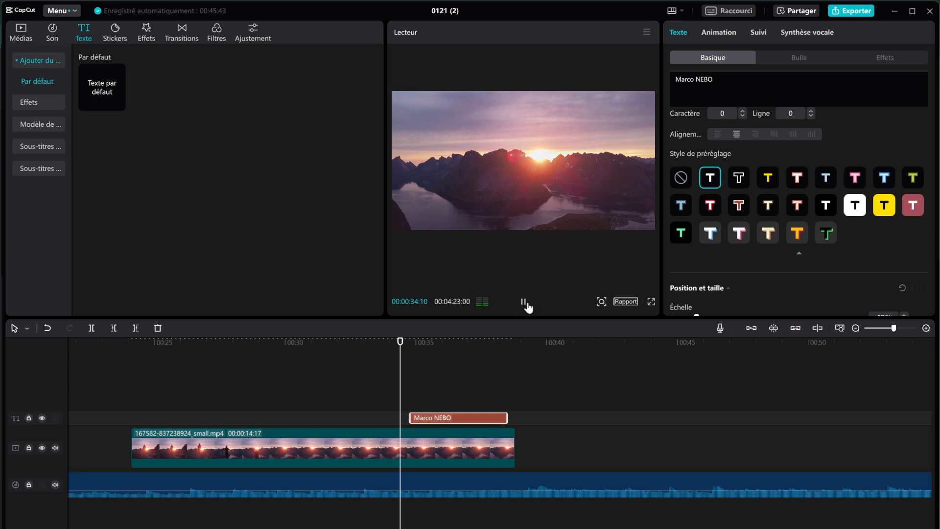
pyautogui.click(524, 302)
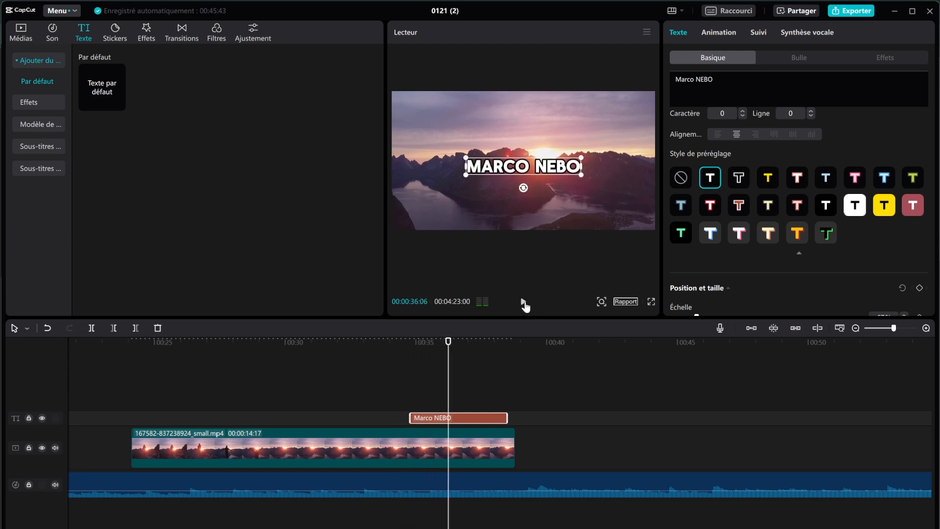
pyautogui.scroll(-5, 756, 191)
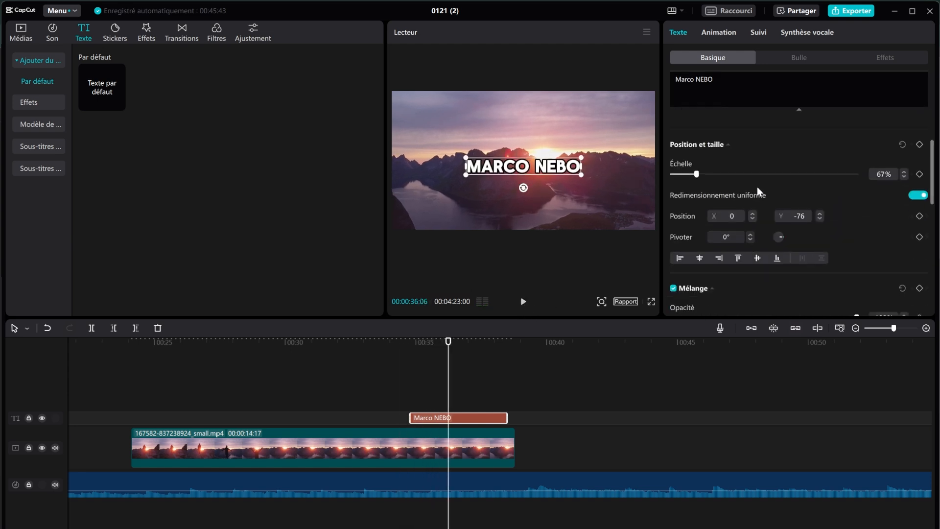
pyautogui.scroll(-3, 756, 187)
pyautogui.scroll(3, 753, 184)
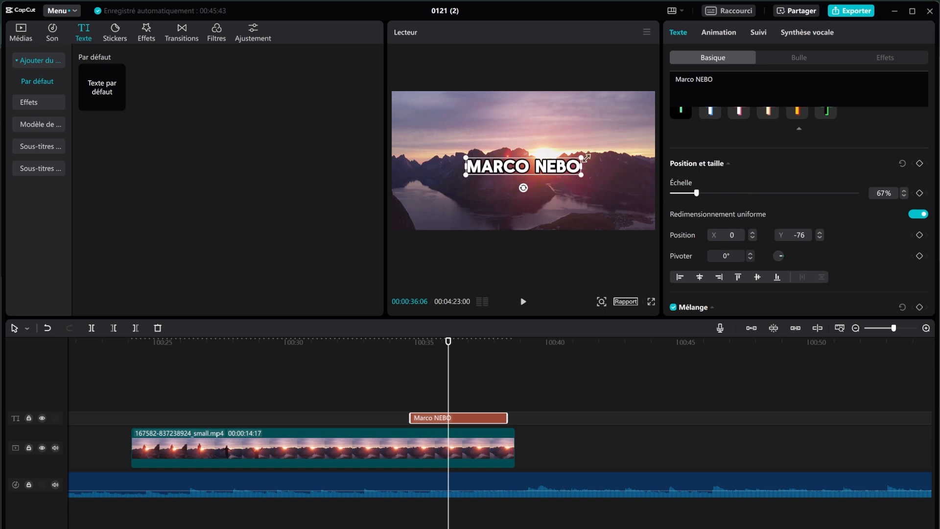
pyautogui.moveTo(585, 157)
pyautogui.mouseDown()
pyautogui.moveTo(614, 128)
pyautogui.moveTo(575, 158)
pyautogui.mouseUp()
pyautogui.moveTo(694, 195)
pyautogui.mouseDown()
pyautogui.moveTo(713, 195)
pyautogui.moveTo(702, 196)
pyautogui.mouseUp()
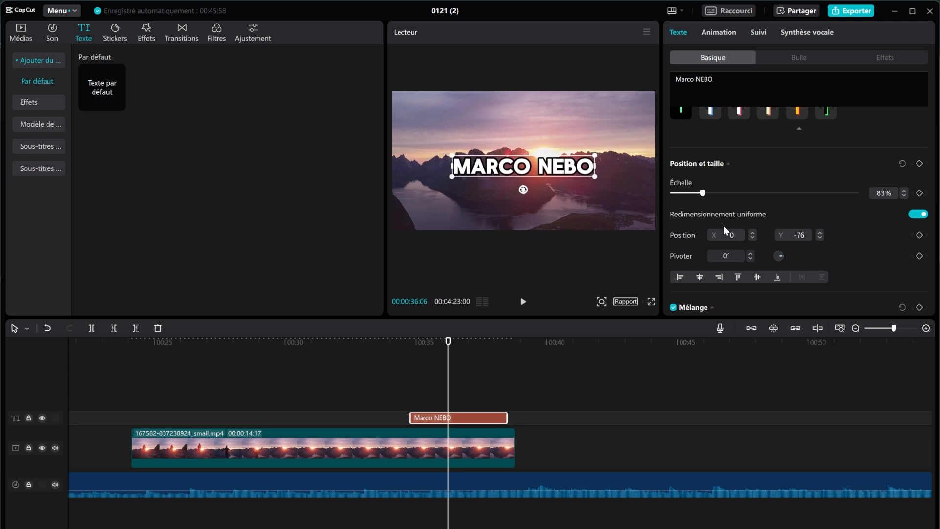
# Step: Preview a faded title, then restore its Opacité to 99%
pyautogui.scroll(-3, 727, 221)
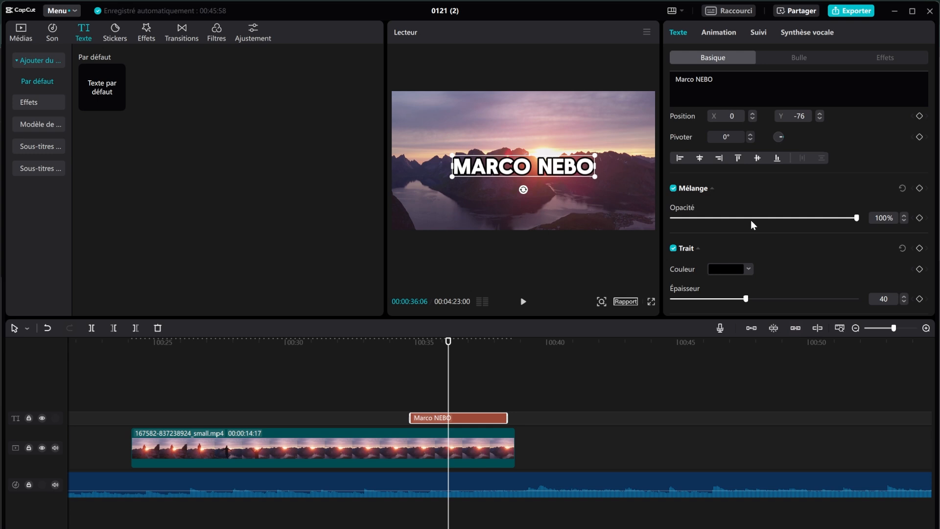
pyautogui.moveTo(752, 219); pyautogui.dragTo(710, 219)
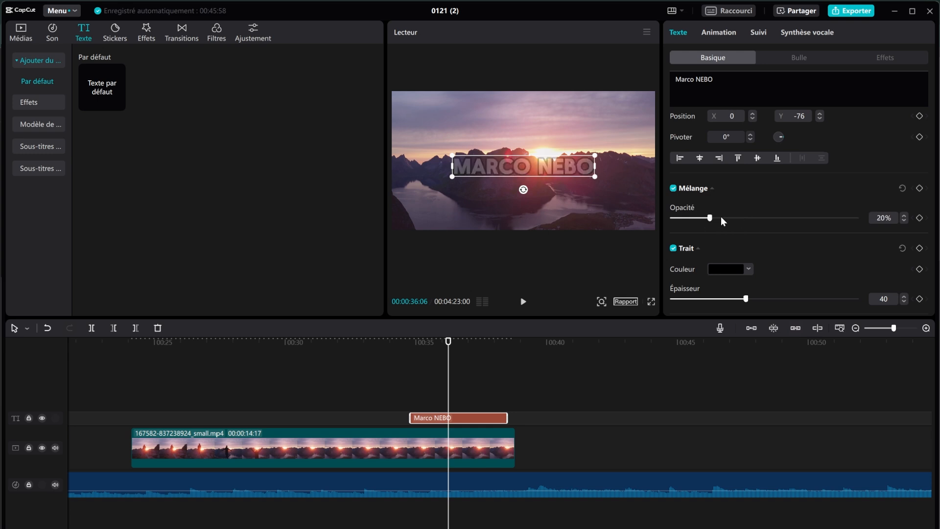
pyautogui.click(399, 342)
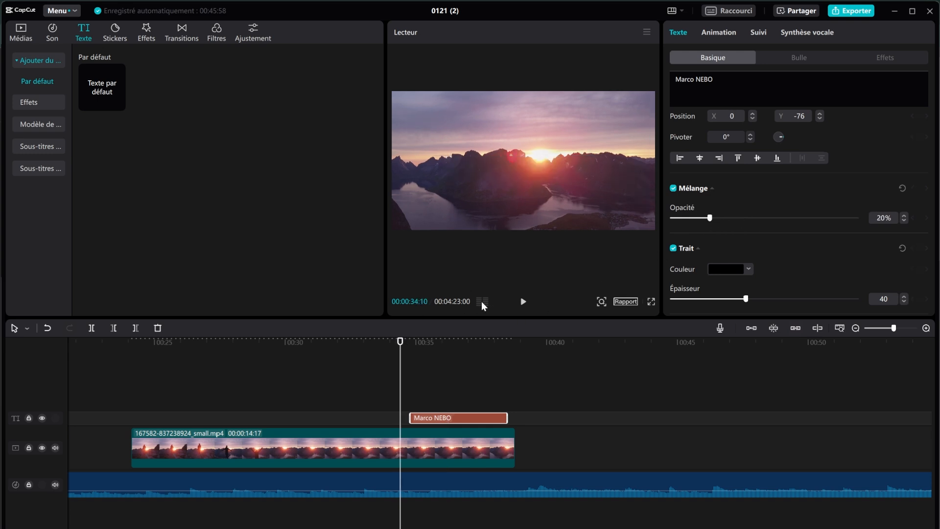
pyautogui.click(520, 301)
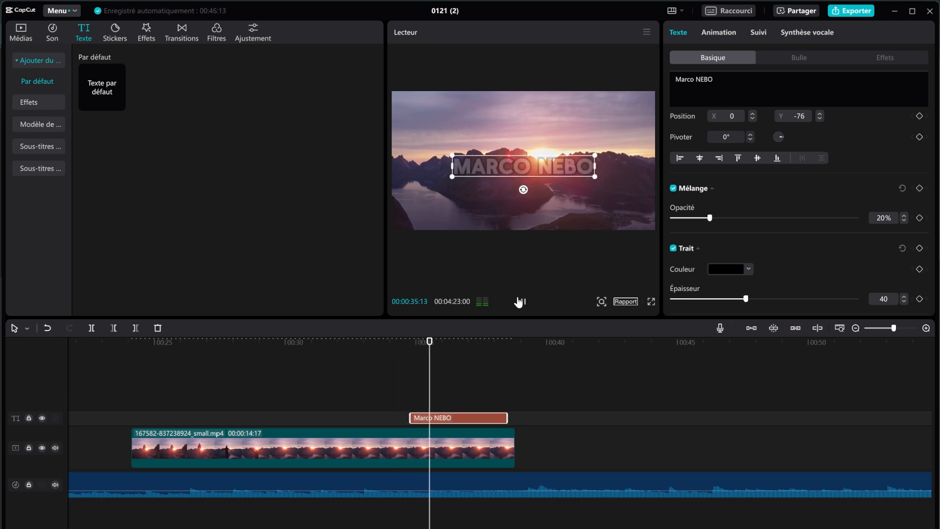
pyautogui.click(521, 301)
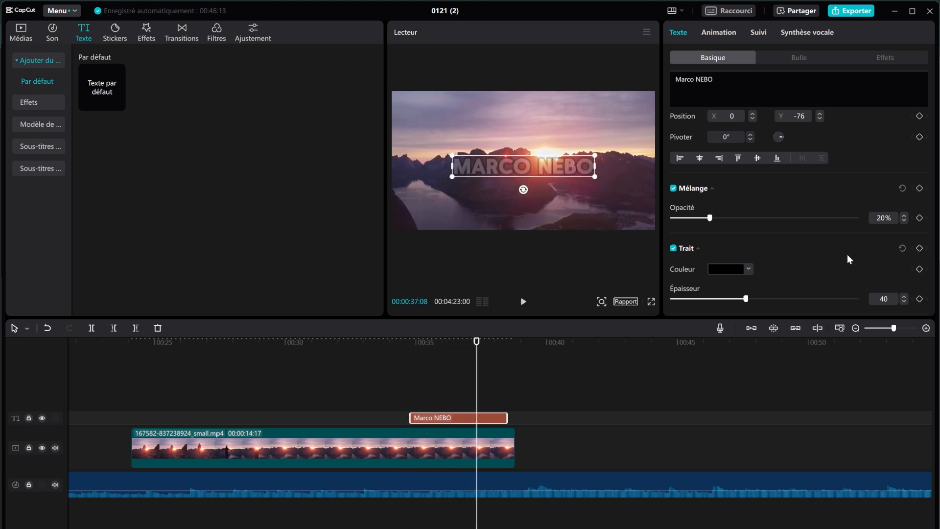
pyautogui.click(856, 219)
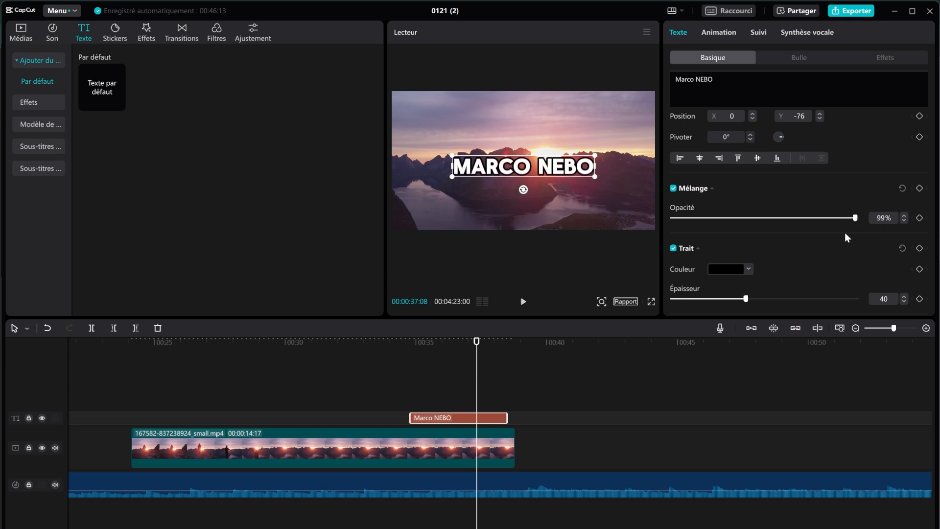
# Step: Thicken the title's outline to an Épaisseur of 44
pyautogui.scroll(-2, 826, 243)
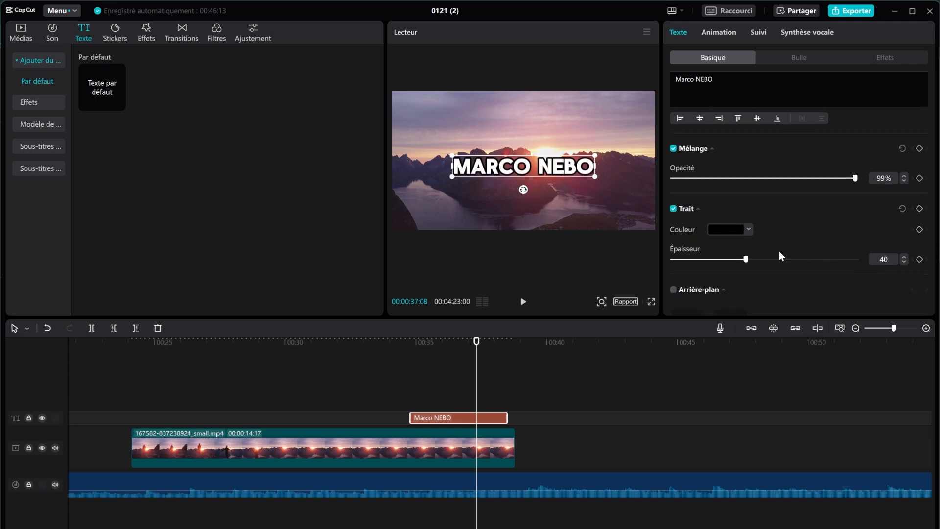
pyautogui.moveTo(768, 258)
pyautogui.mouseDown()
pyautogui.moveTo(876, 258)
pyautogui.moveTo(640, 289)
pyautogui.moveTo(867, 280)
pyautogui.moveTo(752, 280)
pyautogui.mouseUp()
pyautogui.scroll(-3, 746, 266)
pyautogui.scroll(2, 746, 266)
pyautogui.scroll(4, 746, 266)
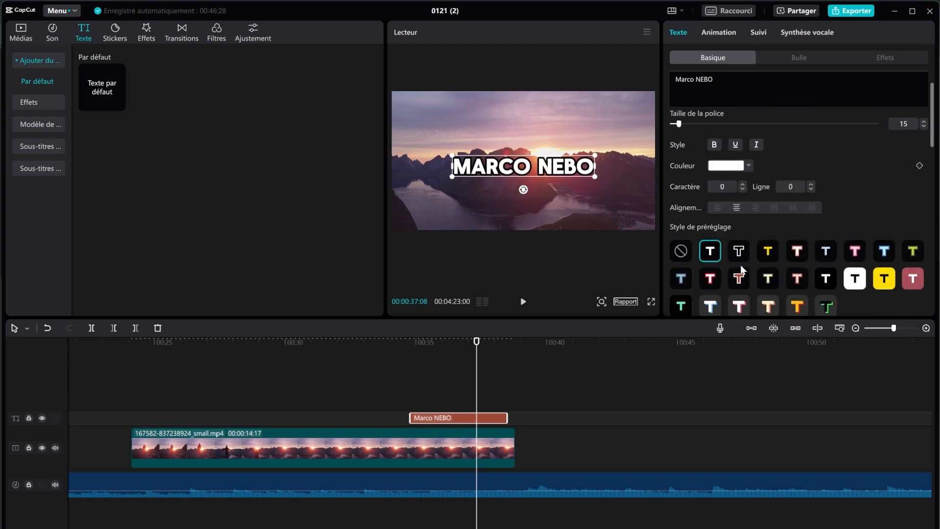
pyautogui.scroll(-8, 741, 268)
pyautogui.scroll(1, 739, 267)
pyautogui.scroll(5, 741, 264)
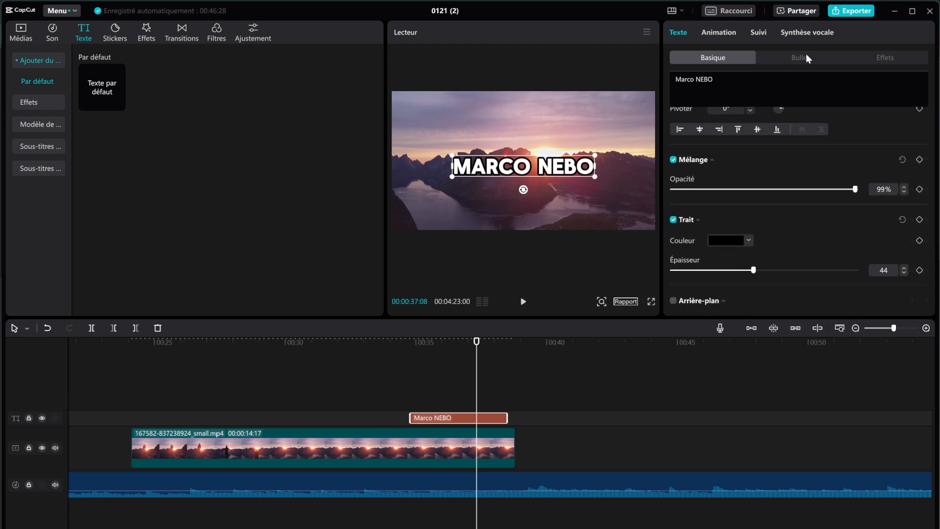
pyautogui.click(897, 59)
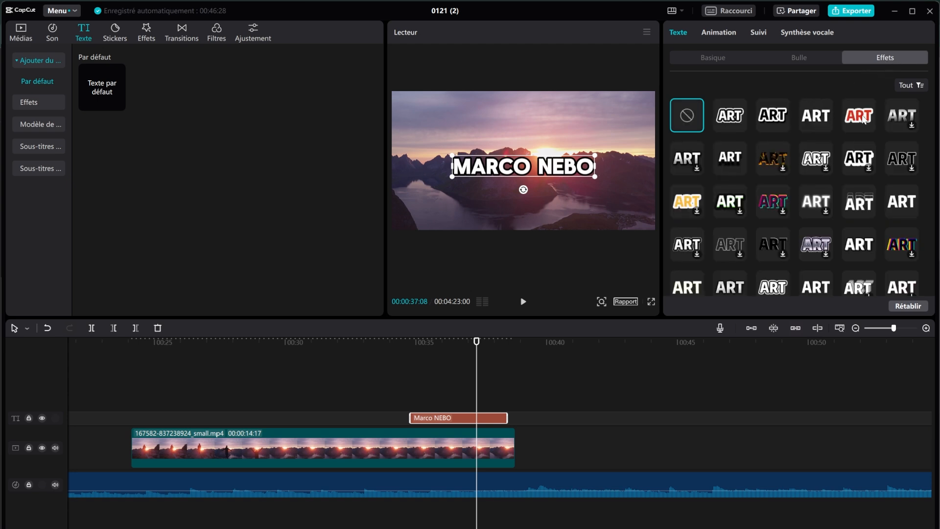
pyautogui.scroll(-5, 800, 142)
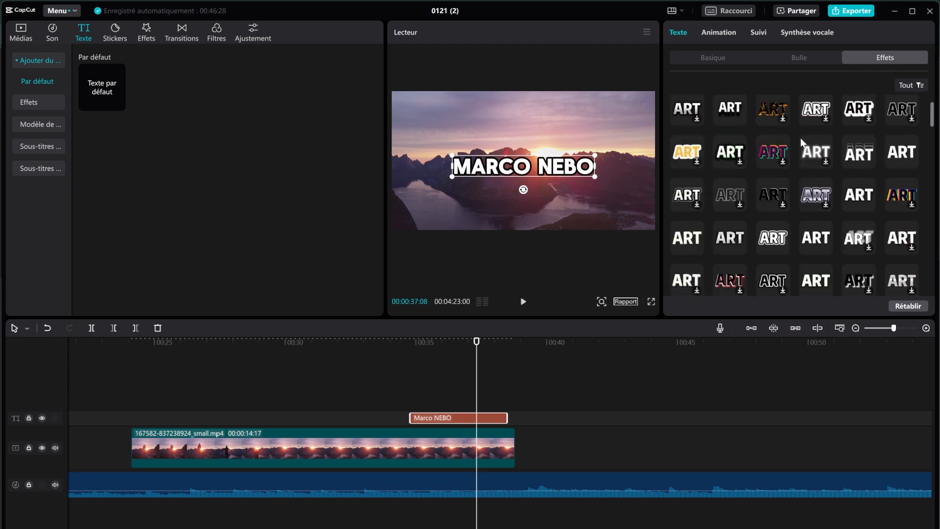
pyautogui.scroll(5, 796, 143)
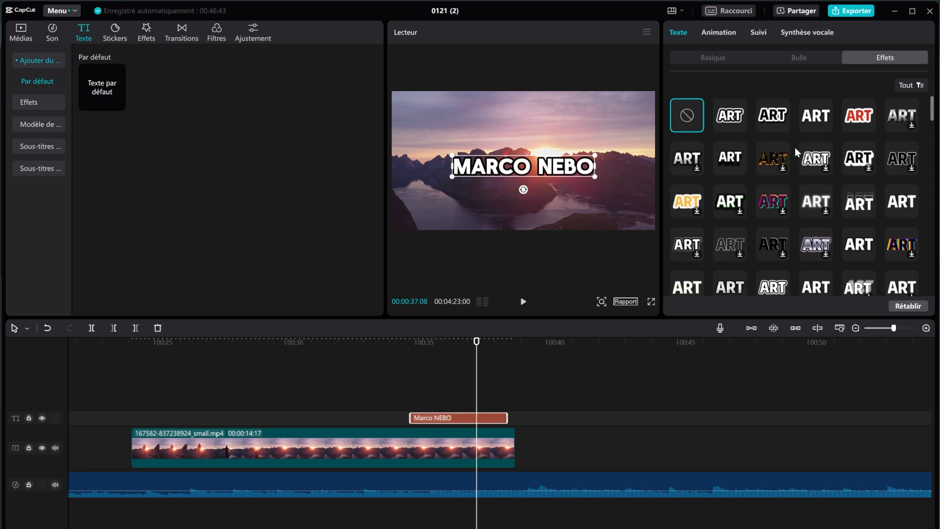
pyautogui.click(824, 117)
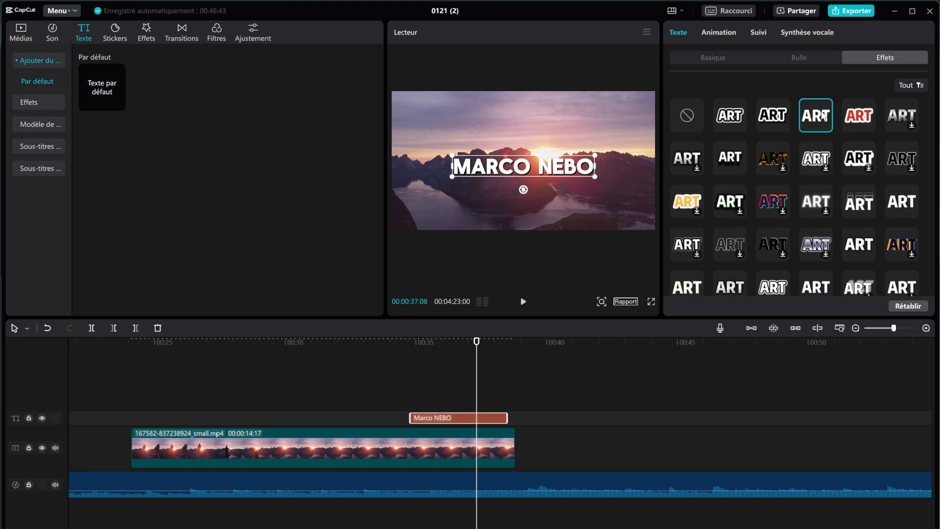
pyautogui.click(857, 123)
pyautogui.click(740, 122)
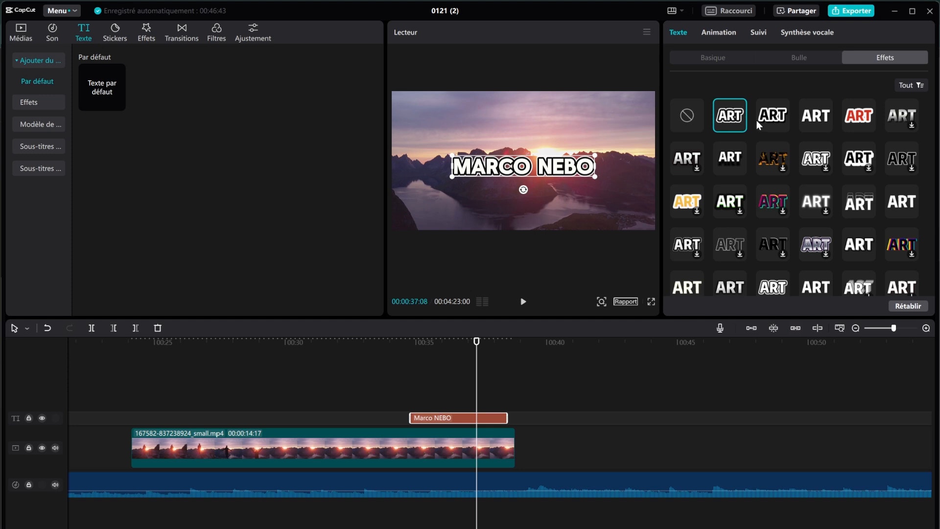
pyautogui.scroll(-8, 824, 158)
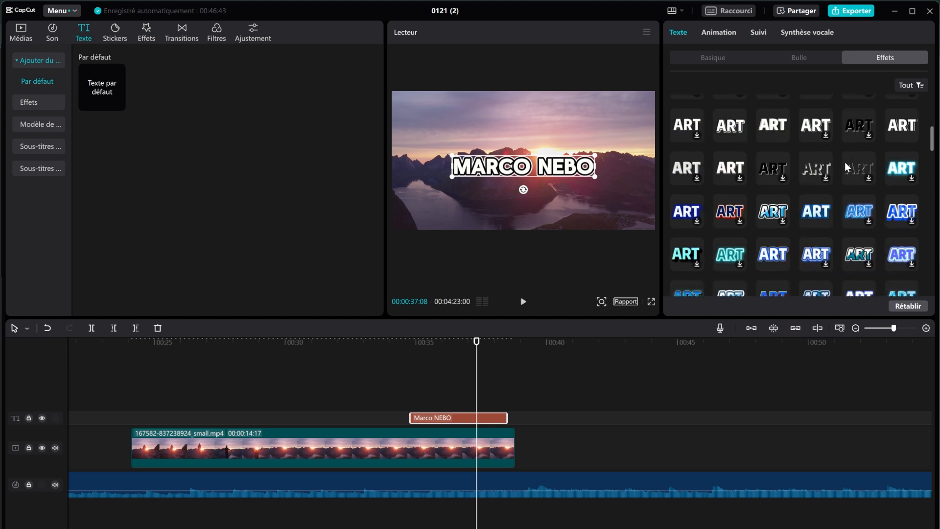
pyautogui.scroll(-3, 811, 223)
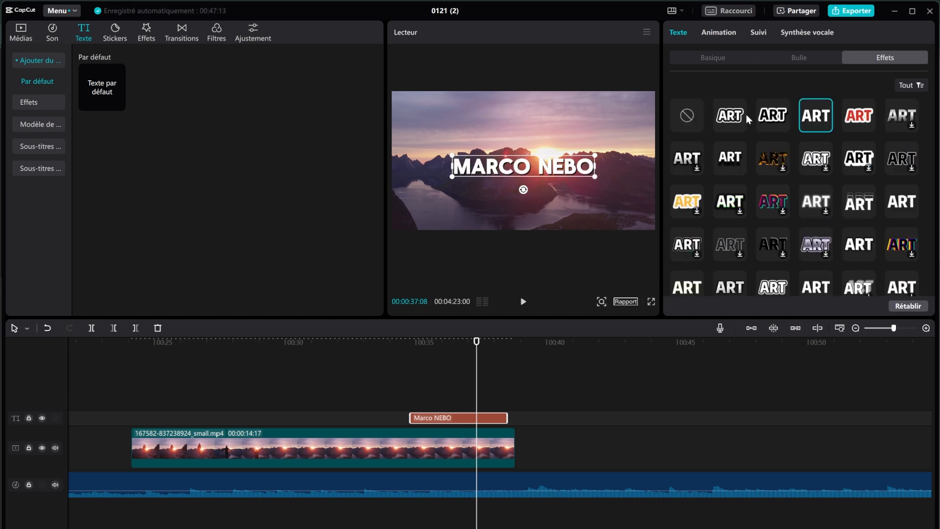
pyautogui.click(744, 117)
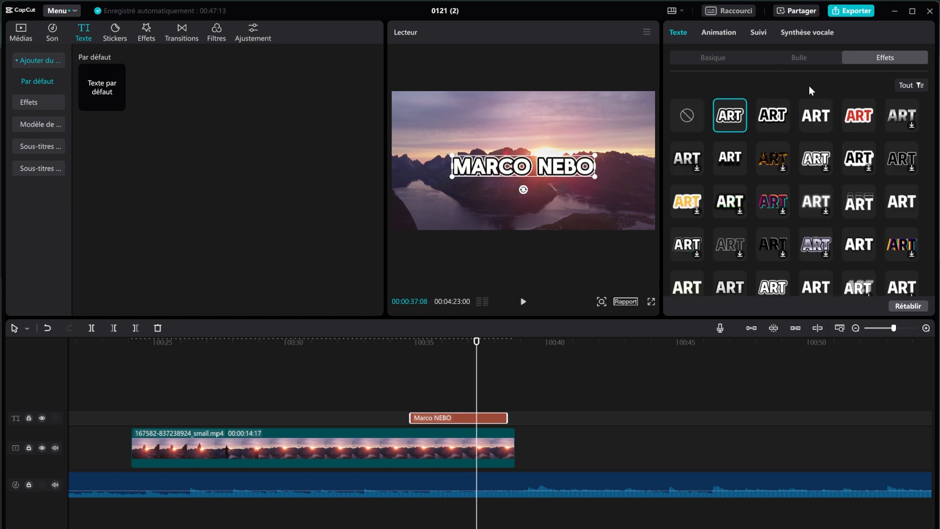
pyautogui.click(718, 31)
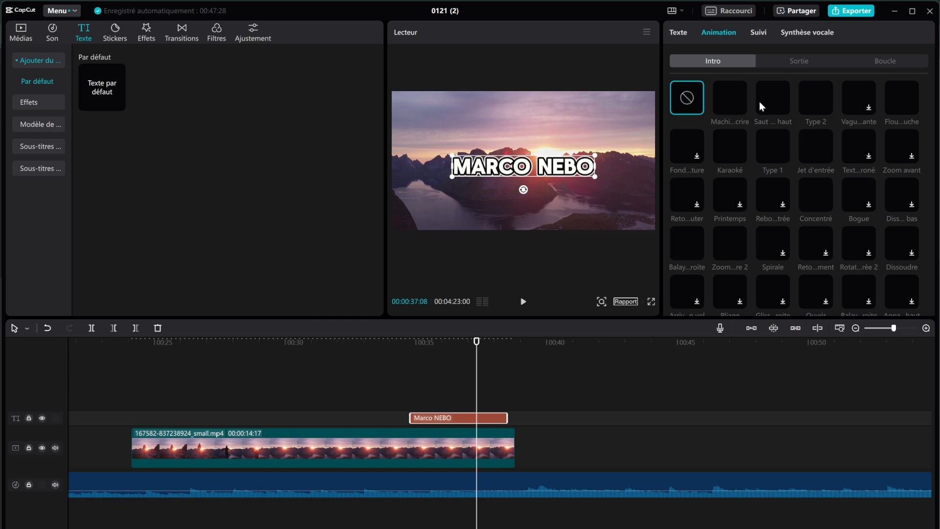
# Step: After trying Type 2, Karaoké, Type 1 and Jet d'entrée, set the intro to Machine à écrire
pyautogui.click(732, 101)
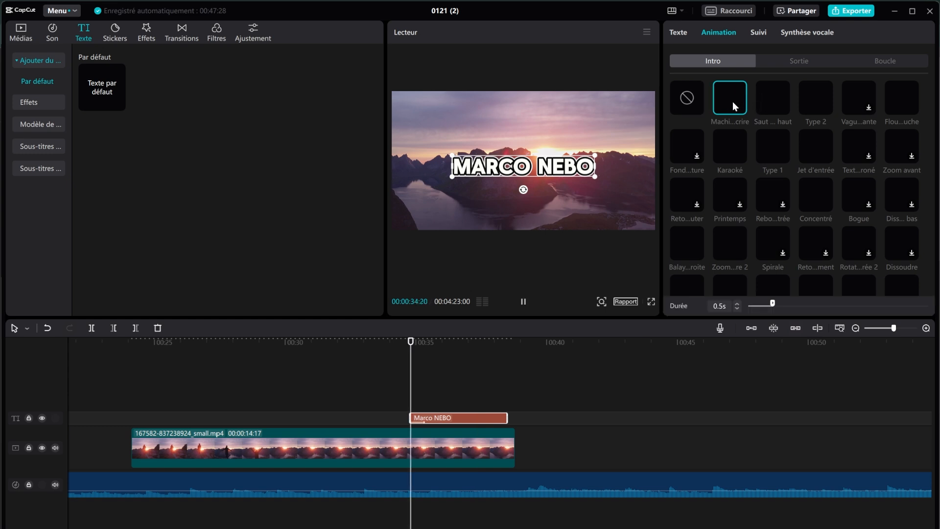
pyautogui.click(770, 108)
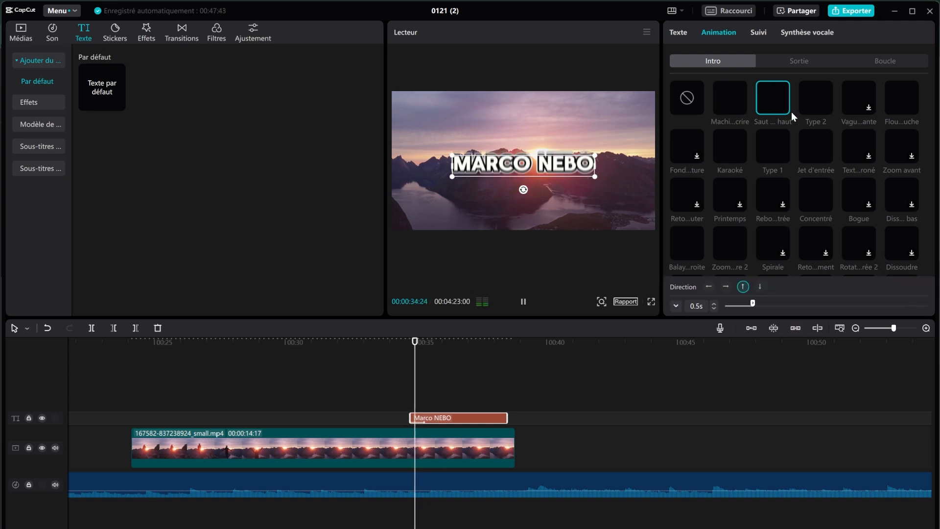
pyautogui.scroll(-5, 791, 111)
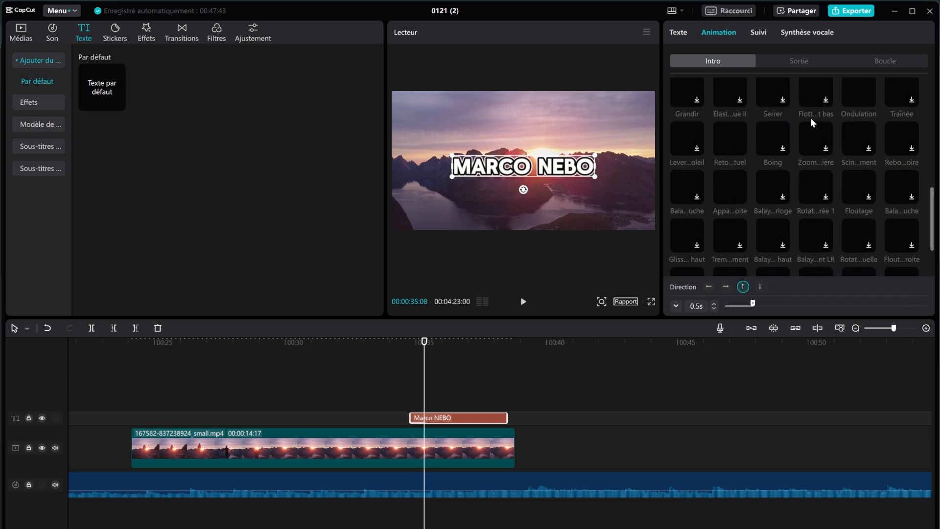
pyautogui.scroll(5, 809, 119)
pyautogui.scroll(2, 804, 122)
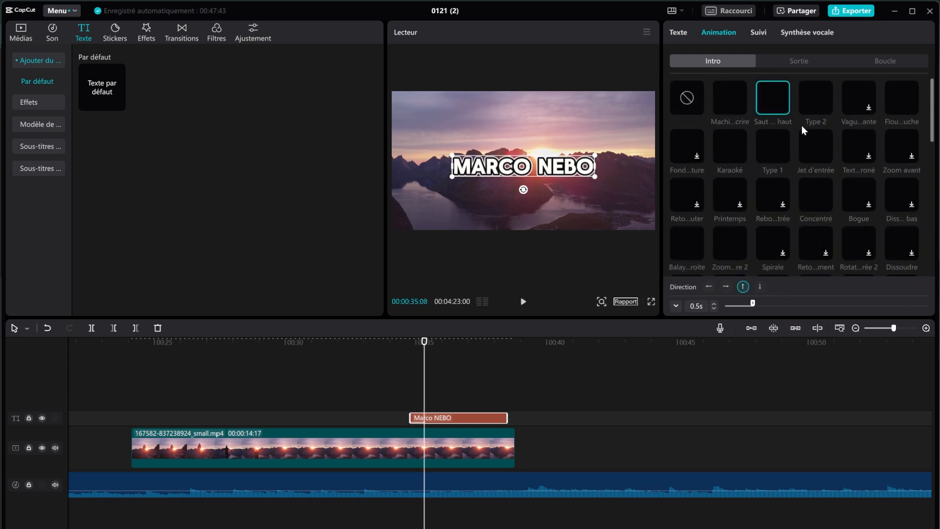
pyautogui.click(818, 105)
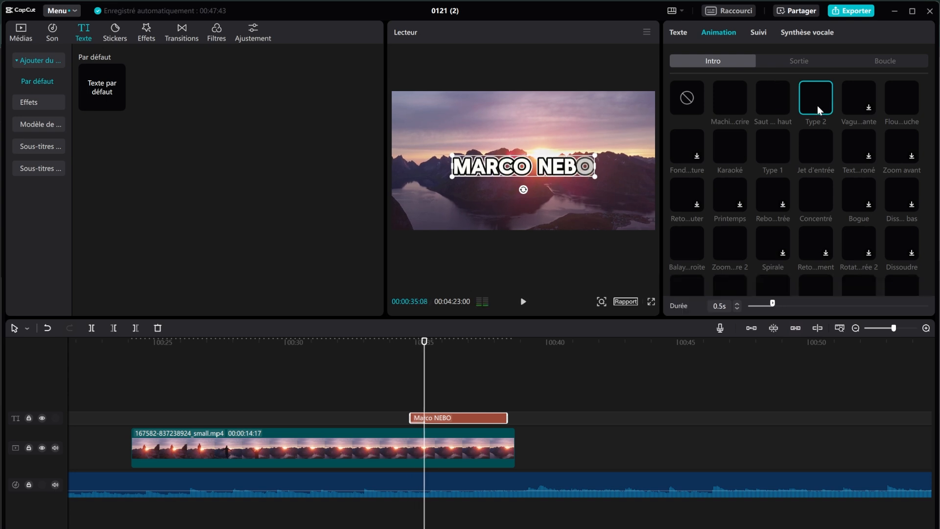
pyautogui.click(722, 105)
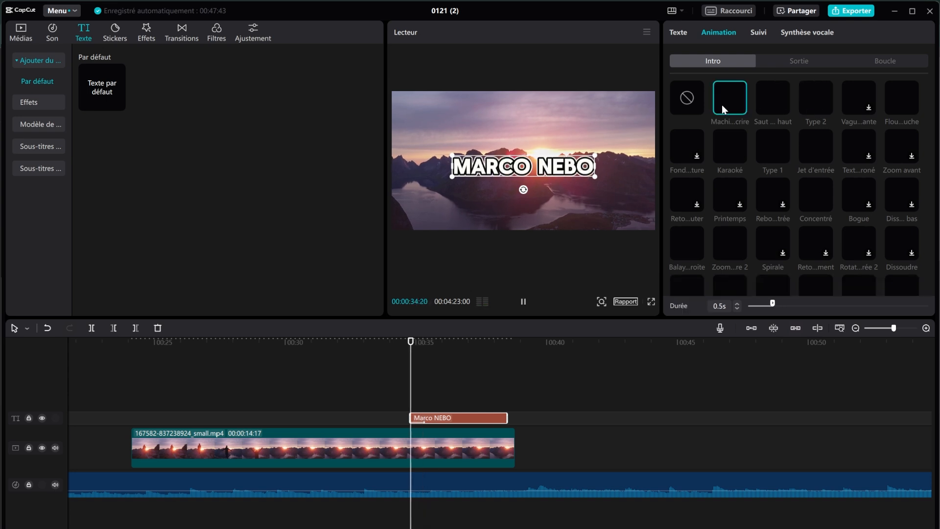
pyautogui.click(765, 104)
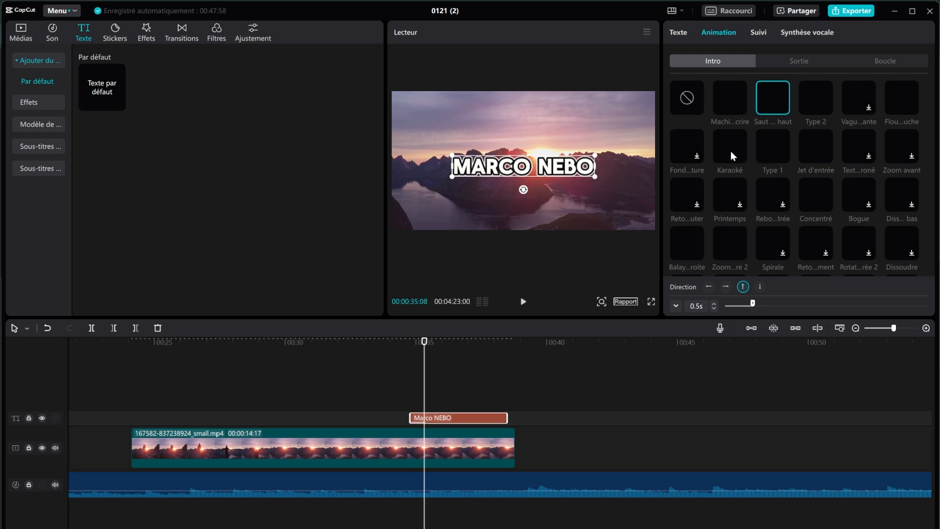
pyautogui.click(730, 151)
pyautogui.click(767, 151)
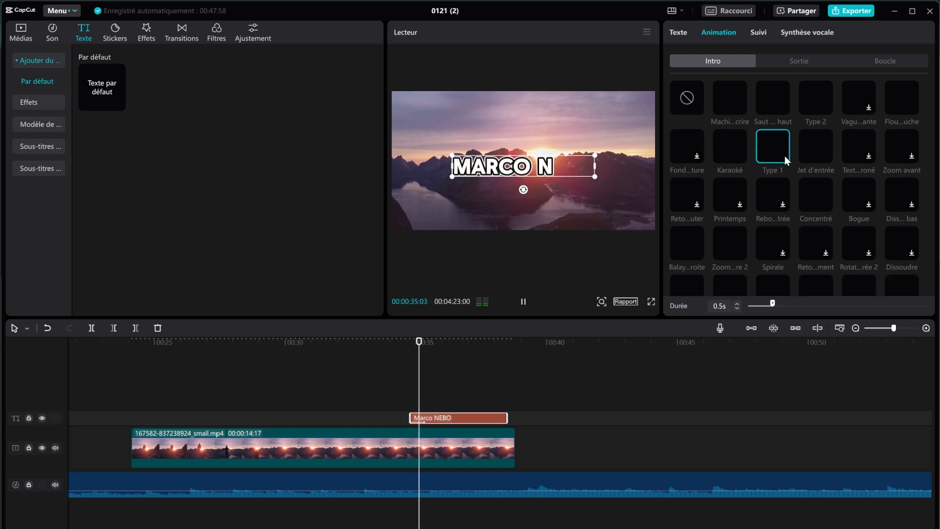
pyautogui.click(811, 153)
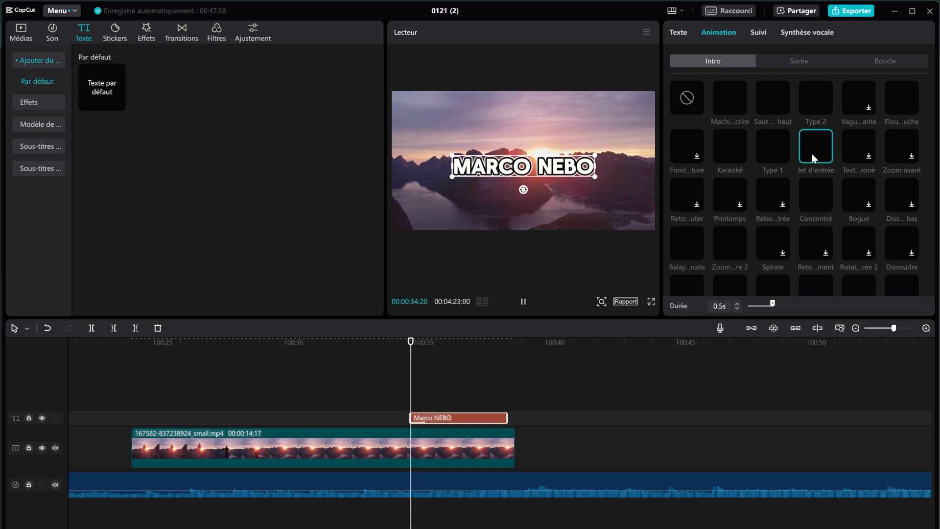
pyautogui.click(744, 153)
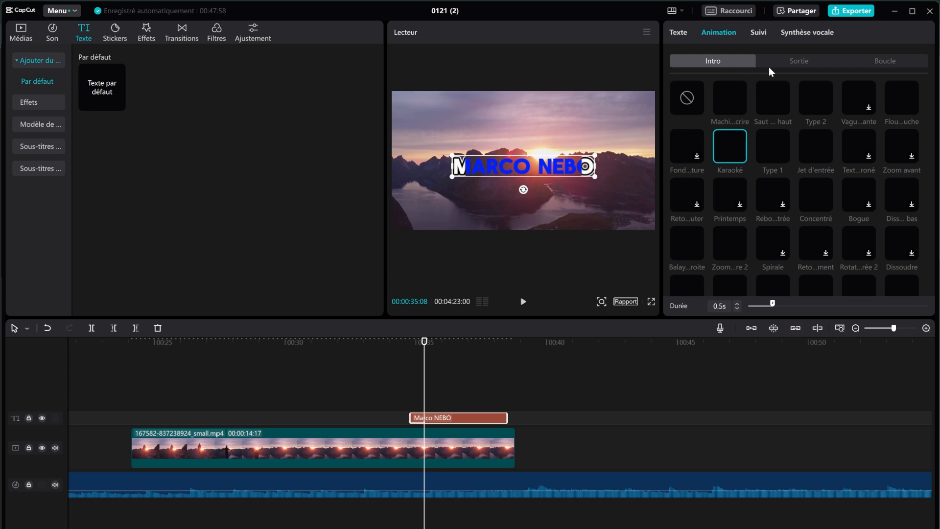
pyautogui.click(722, 108)
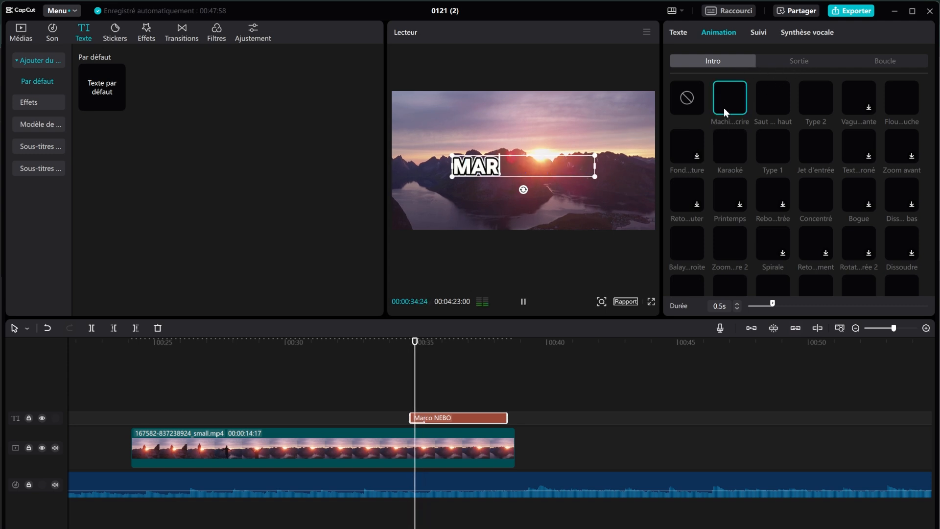
# Step: Give the title the Saut vers le bas exit animation and preview it
pyautogui.click(808, 61)
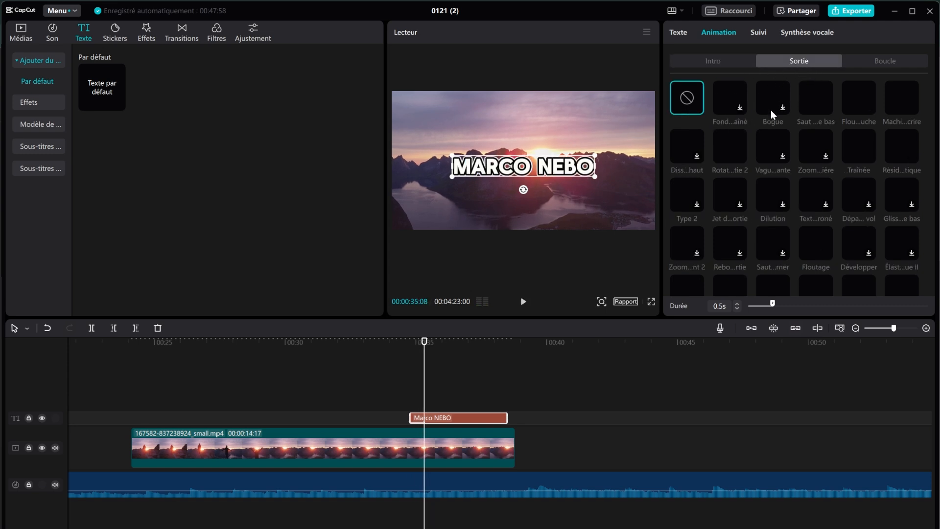
pyautogui.click(818, 108)
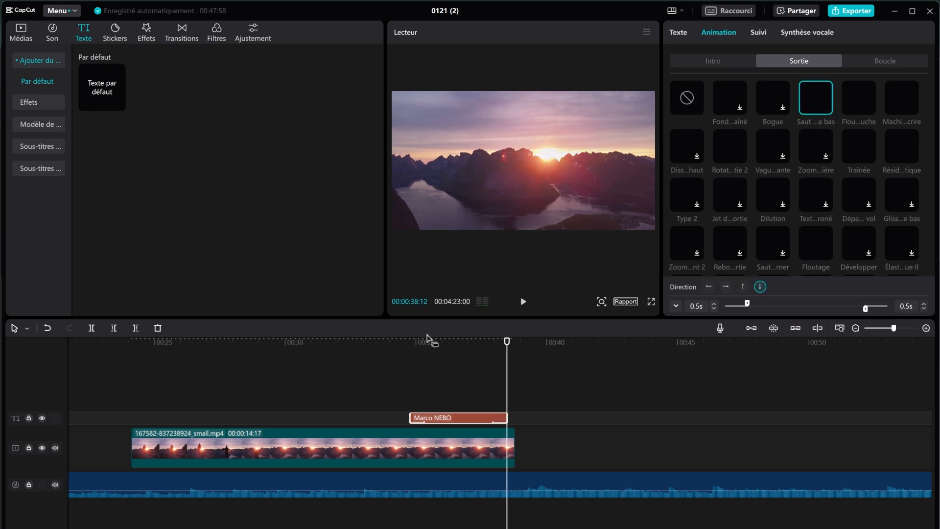
pyautogui.click(407, 343)
pyautogui.click(523, 302)
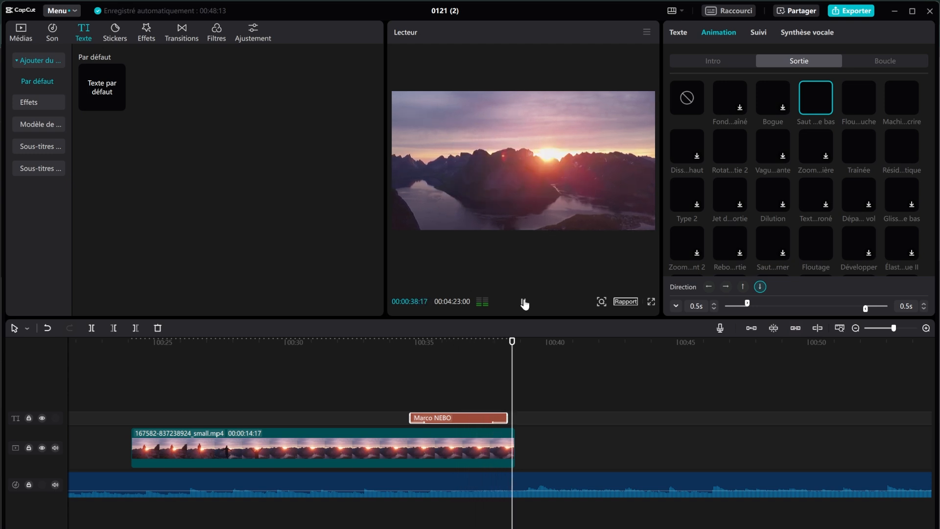
pyautogui.click(496, 343)
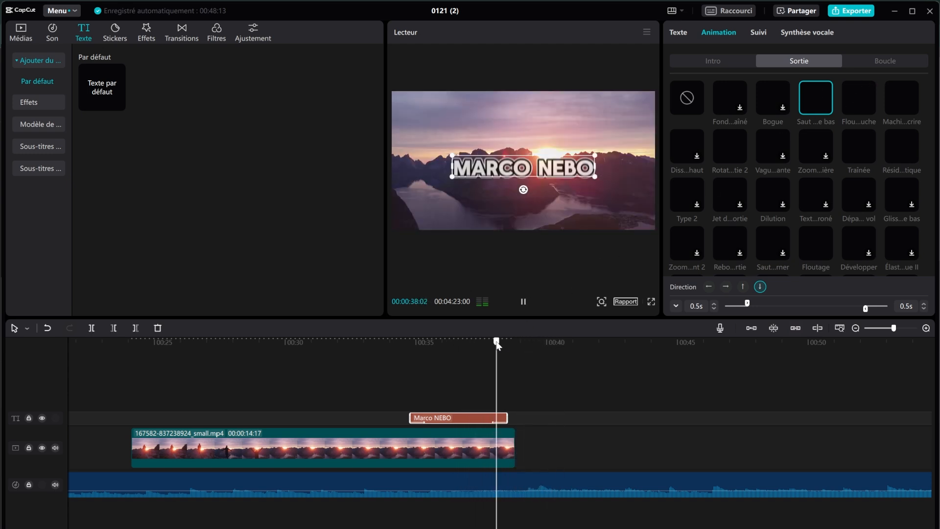
# Step: Glance over the loop, tracking and voice options, then return to Texte > Basique
pyautogui.click(889, 63)
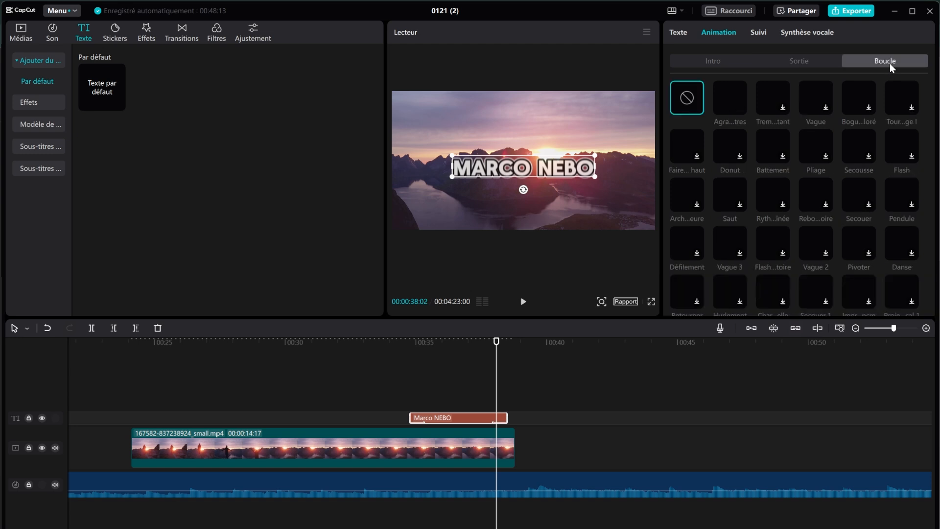
pyautogui.click(724, 65)
pyautogui.click(762, 38)
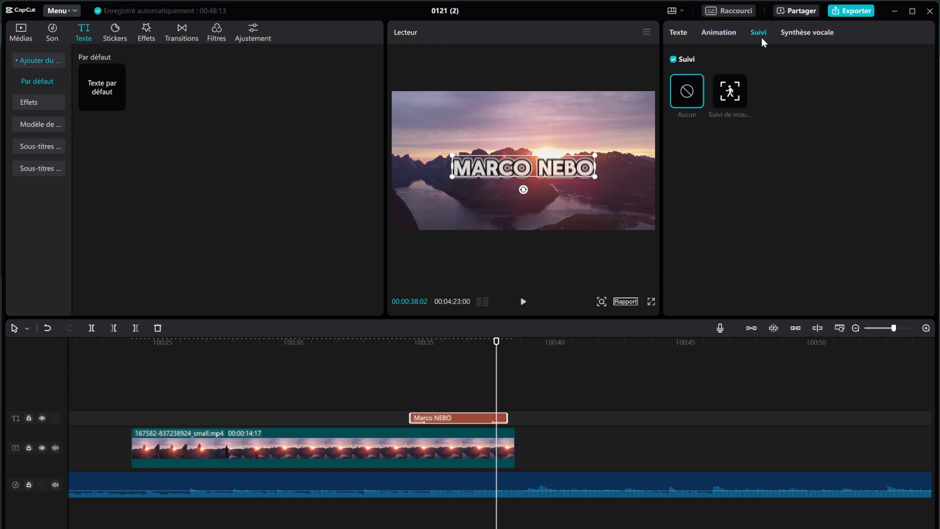
pyautogui.click(797, 34)
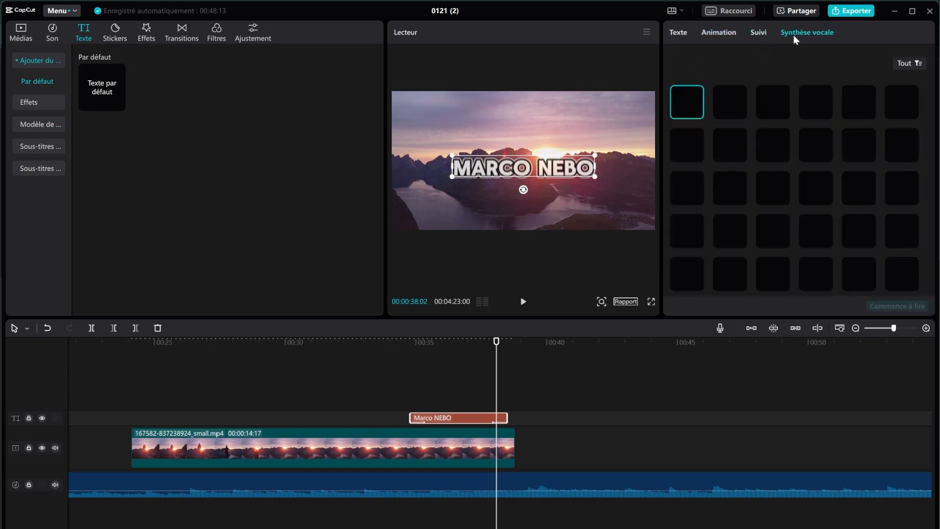
pyautogui.click(690, 36)
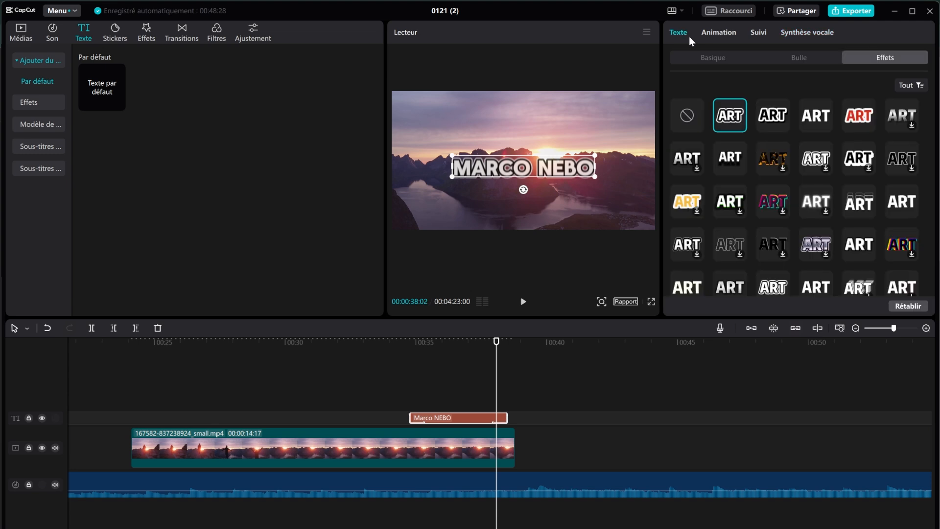
pyautogui.click(711, 57)
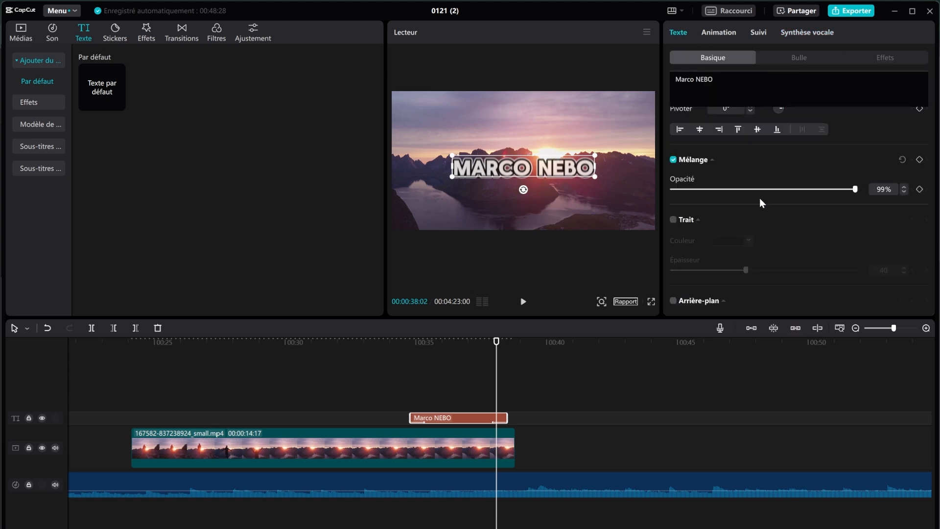
pyautogui.scroll(10, 760, 198)
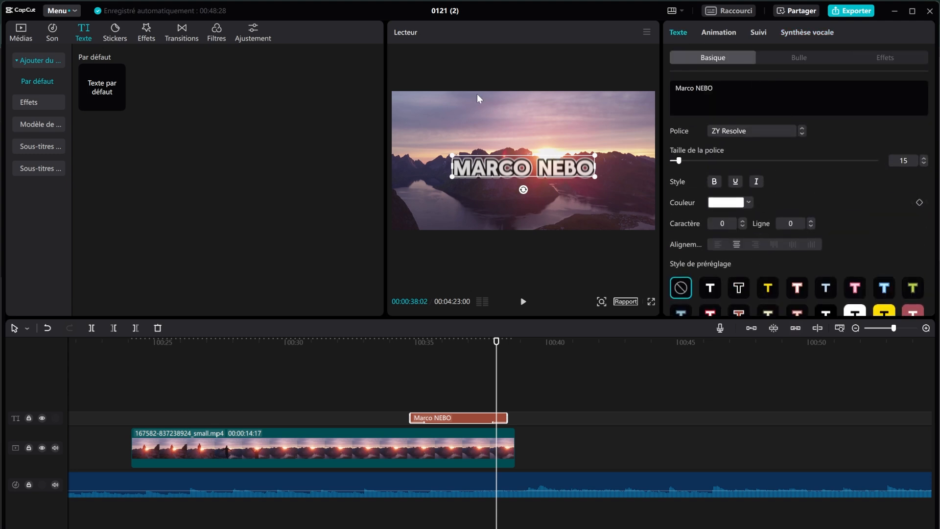
# Step: Download the sparkle sticker from the Tendance stickers and drag it toward the timeline
pyautogui.click(116, 36)
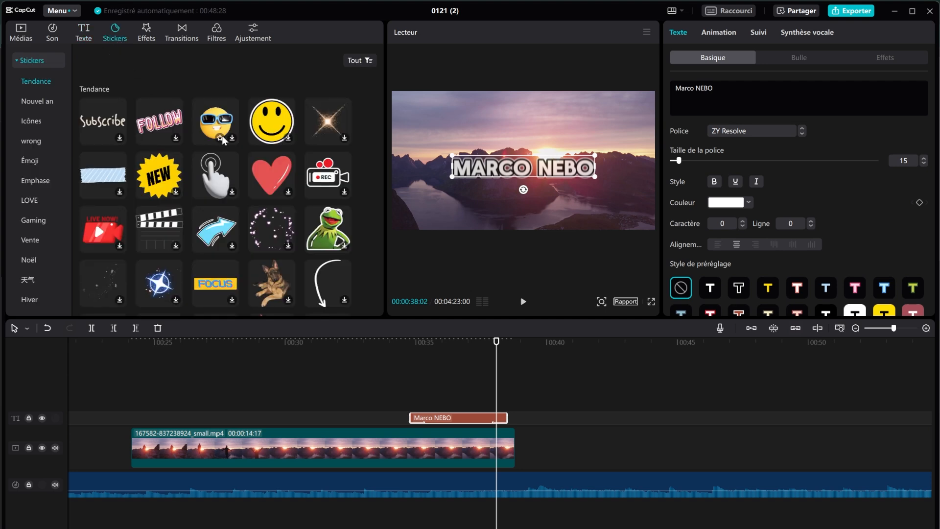
pyautogui.scroll(-5, 201, 159)
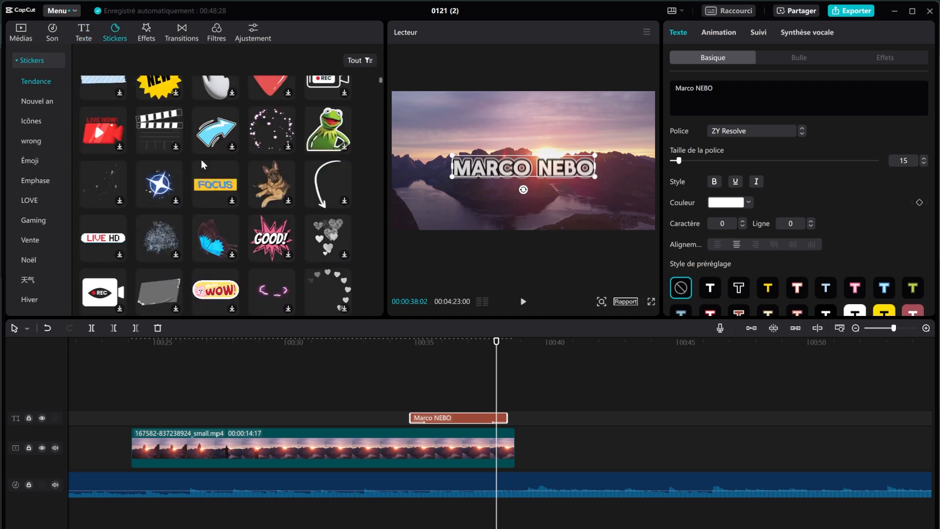
pyautogui.scroll(-3, 202, 160)
pyautogui.scroll(-3, 201, 161)
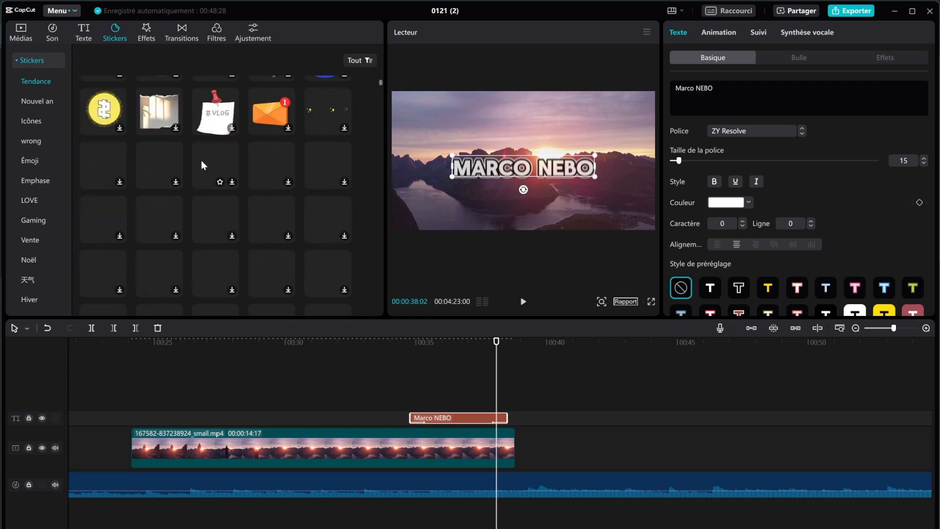
pyautogui.scroll(2, 201, 160)
pyautogui.scroll(2, 201, 160)
pyautogui.scroll(1, 201, 162)
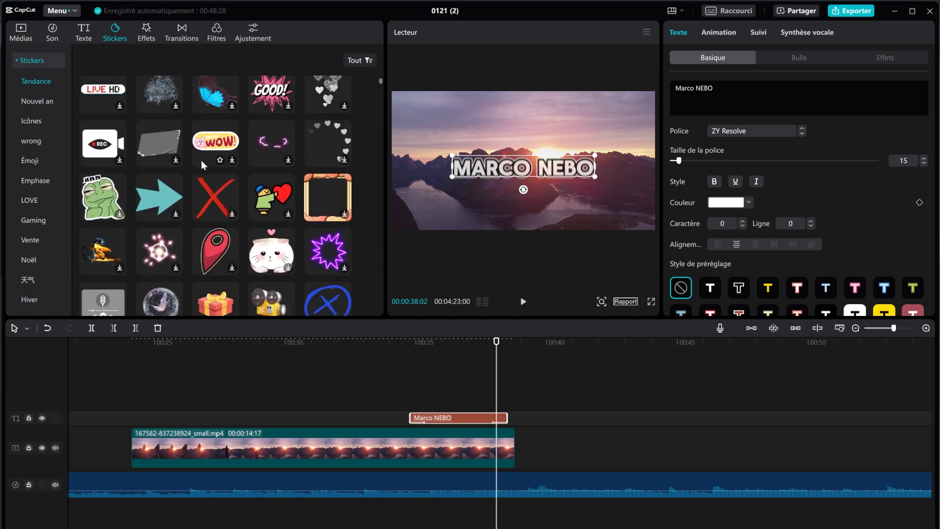
pyautogui.scroll(3, 201, 164)
pyautogui.scroll(2, 201, 163)
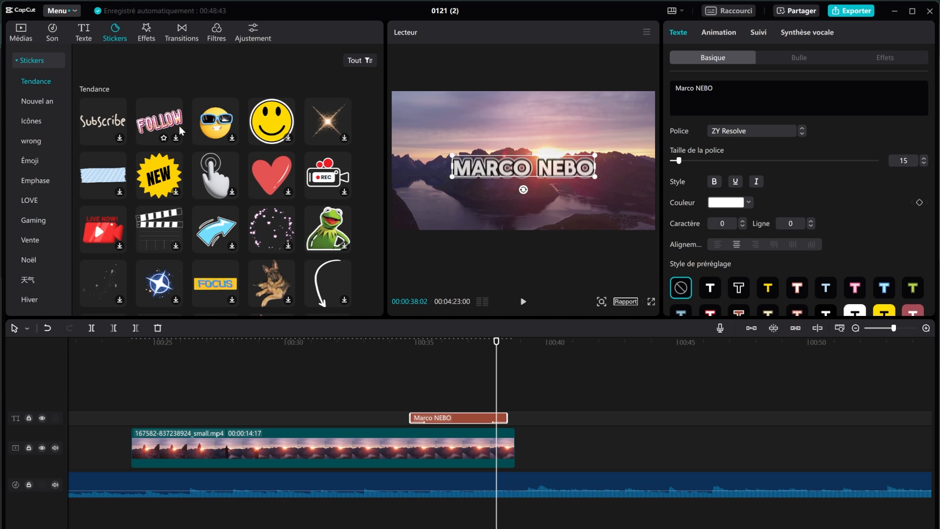
pyautogui.click(330, 132)
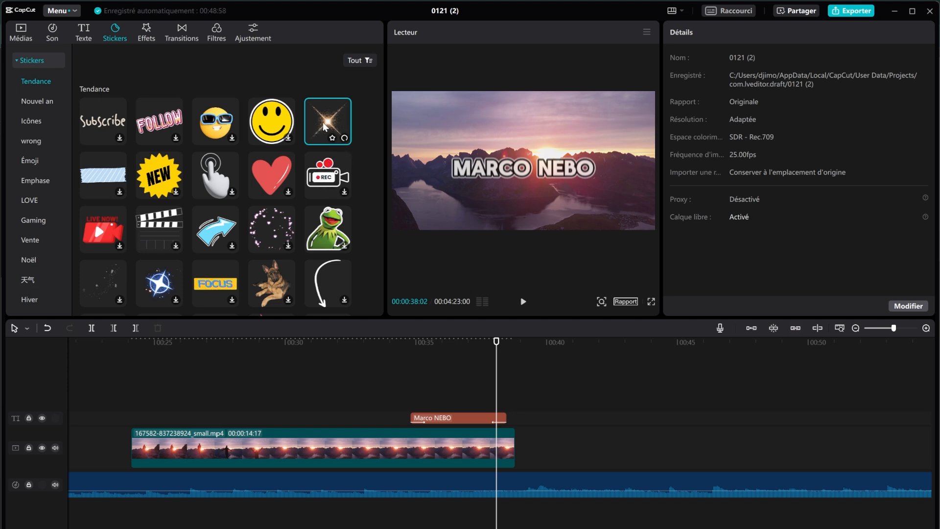
pyautogui.moveTo(336, 122); pyautogui.dragTo(308, 401)
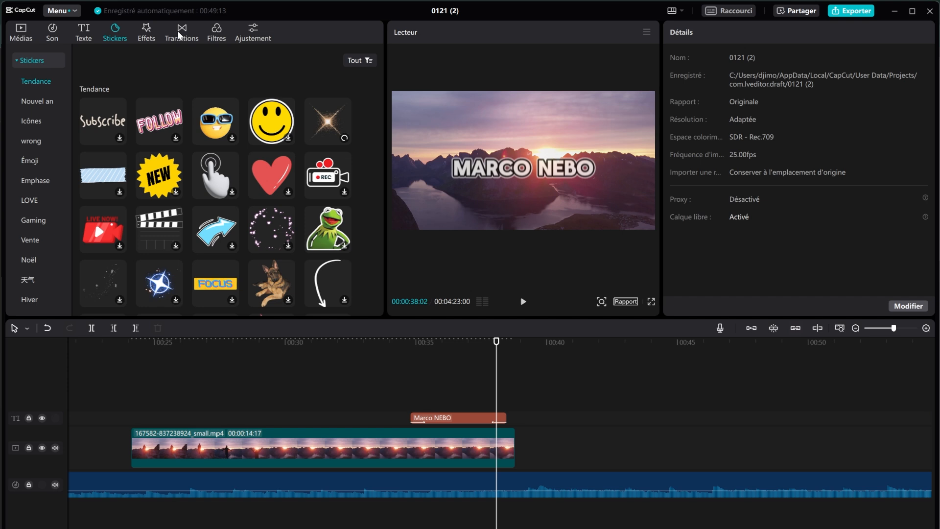
# Step: Add 156719 tiny.mp4 to the main video track right after the sunset clip
pyautogui.click(181, 32)
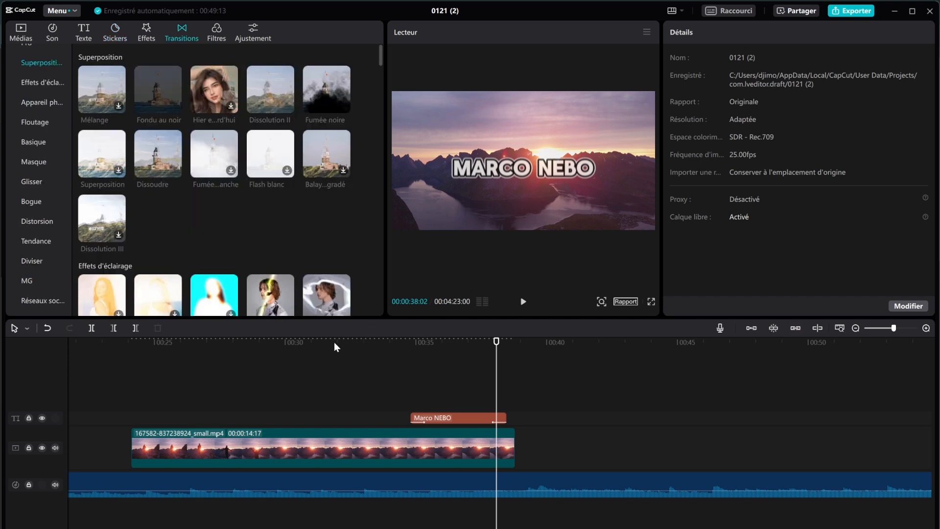
pyautogui.click(299, 343)
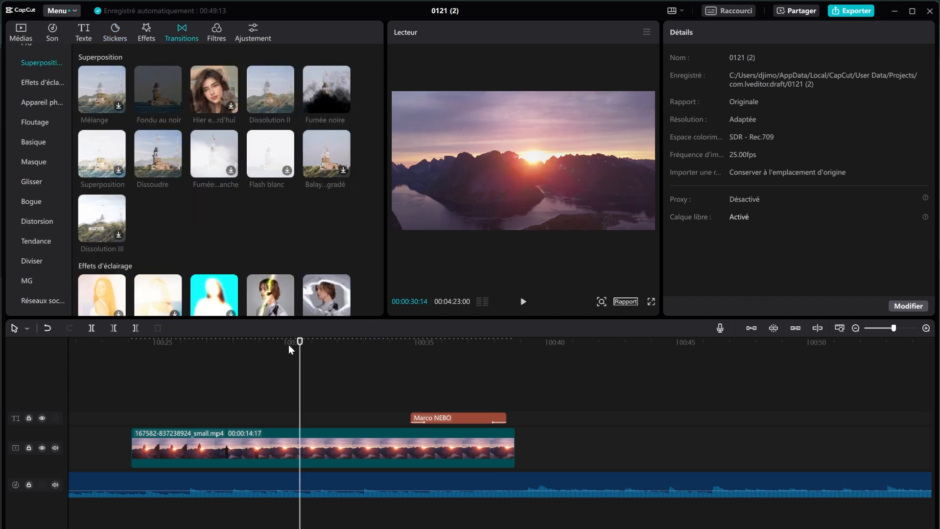
pyautogui.click(22, 35)
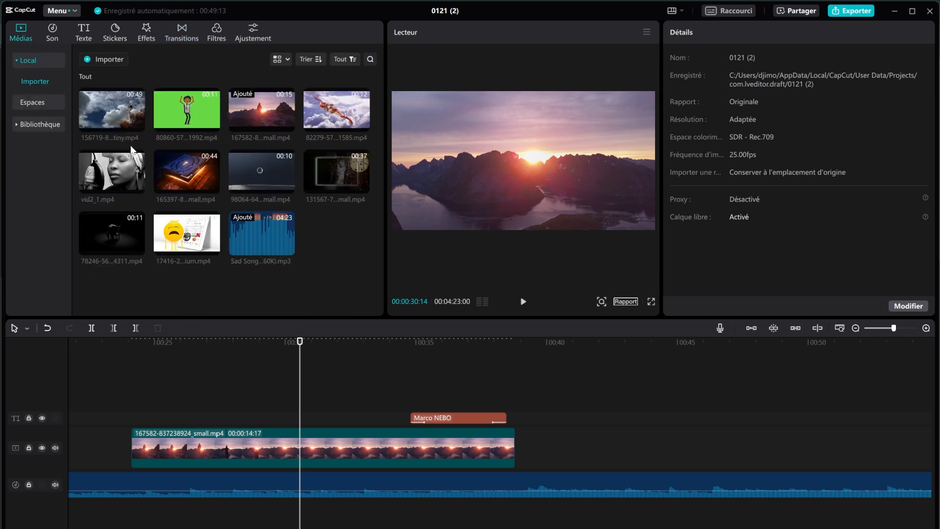
pyautogui.moveTo(104, 116); pyautogui.dragTo(512, 446)
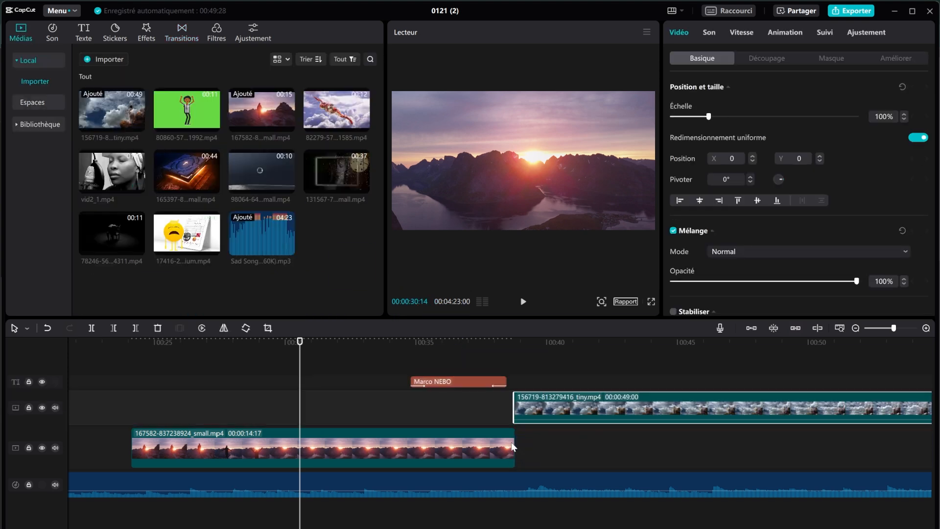
pyautogui.moveTo(539, 414); pyautogui.dragTo(542, 460)
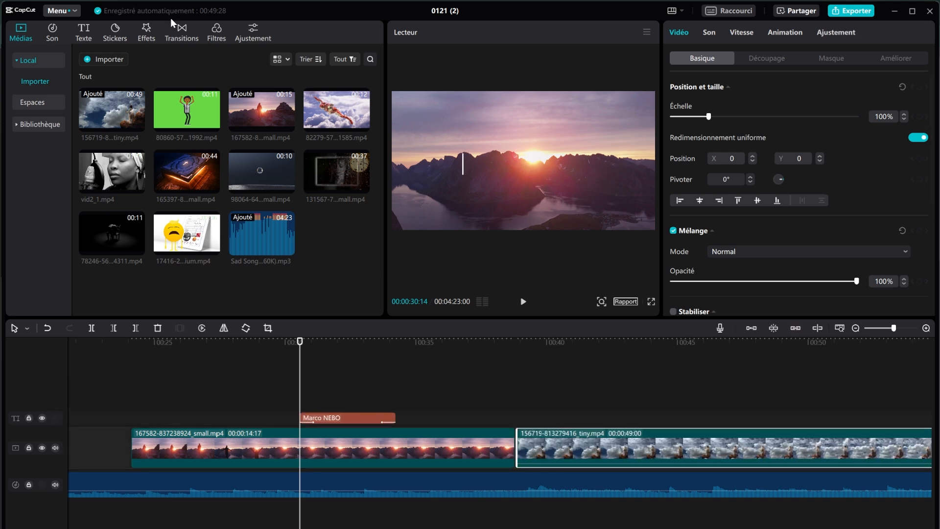
pyautogui.click(160, 30)
pyautogui.click(186, 31)
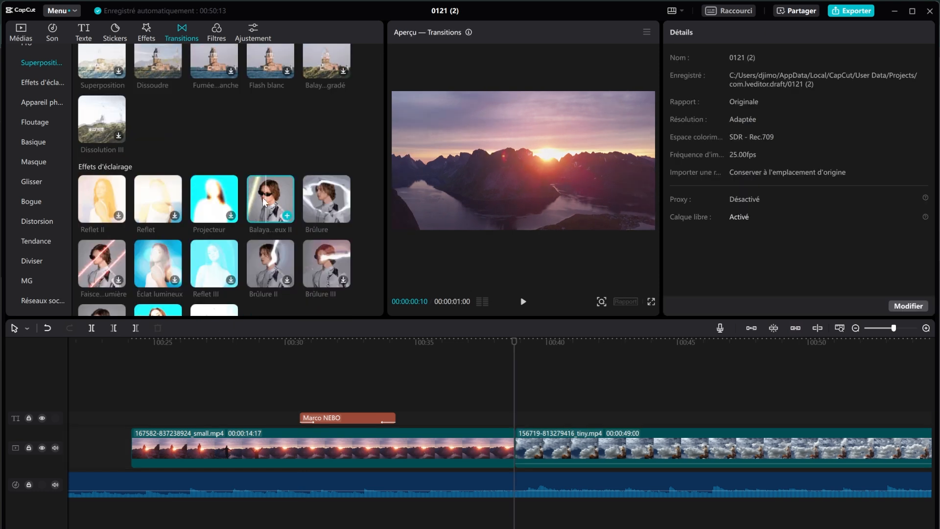
# Step: Put Balayage lumineux II between the clips, accepting duplicate frames, and preview it
pyautogui.moveTo(259, 193); pyautogui.dragTo(512, 439)
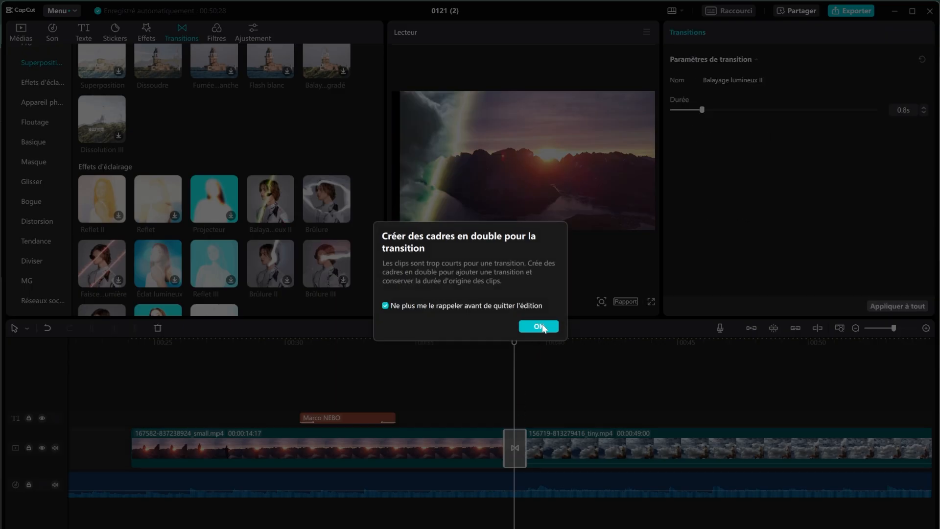
pyautogui.click(539, 326)
pyautogui.click(481, 338)
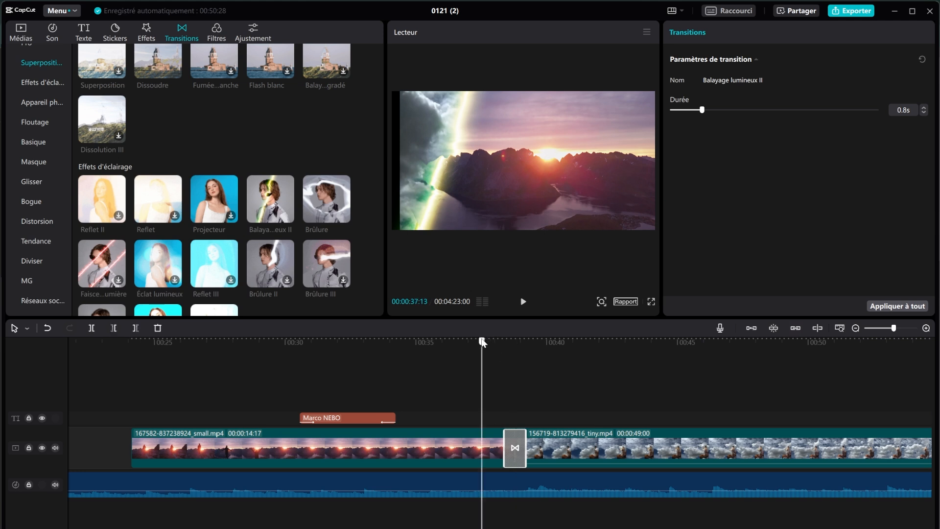
pyautogui.click(523, 302)
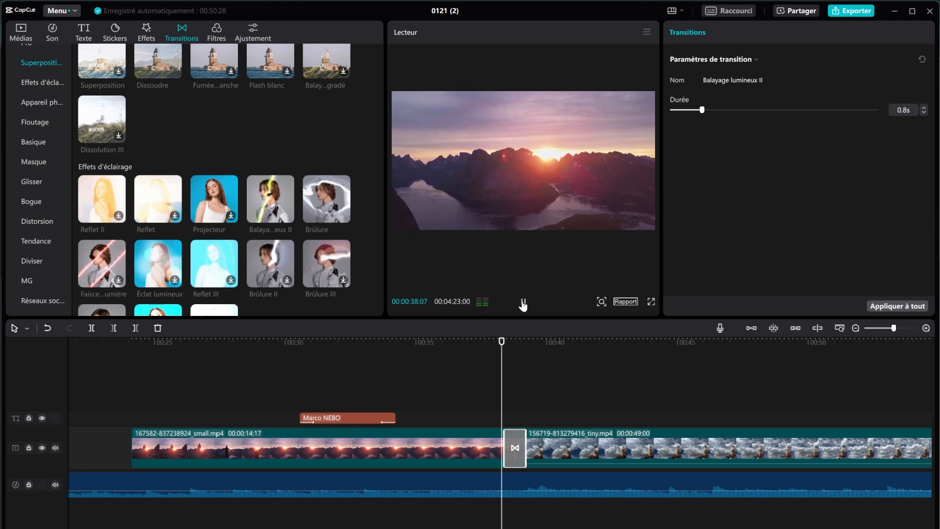
pyautogui.click(522, 304)
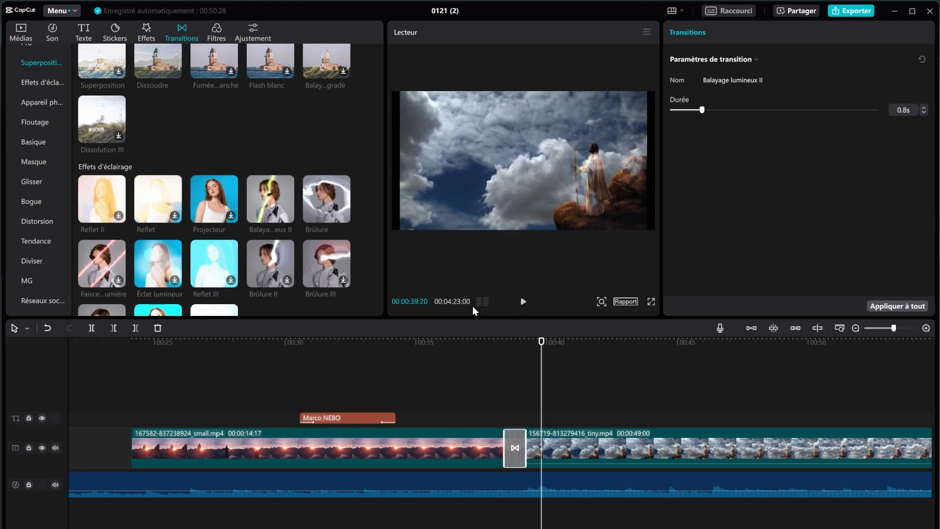
# Step: Replace it with the Brûlure transition and play it back
pyautogui.moveTo(334, 211); pyautogui.dragTo(514, 451)
pyautogui.click(487, 357)
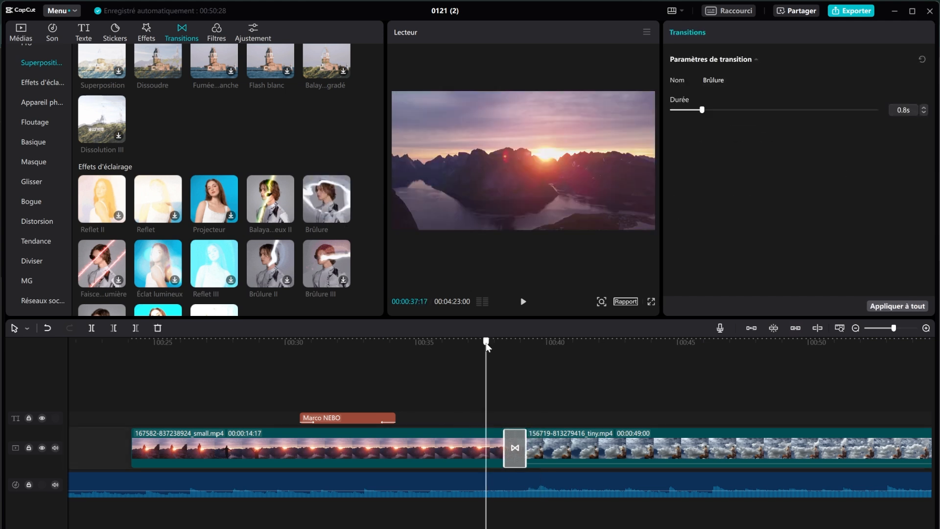
pyautogui.click(524, 302)
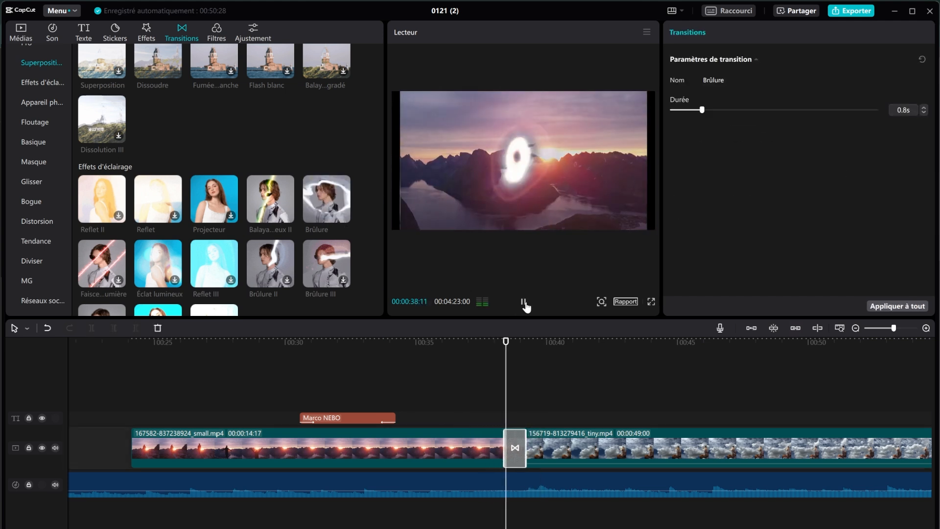
pyautogui.click(523, 302)
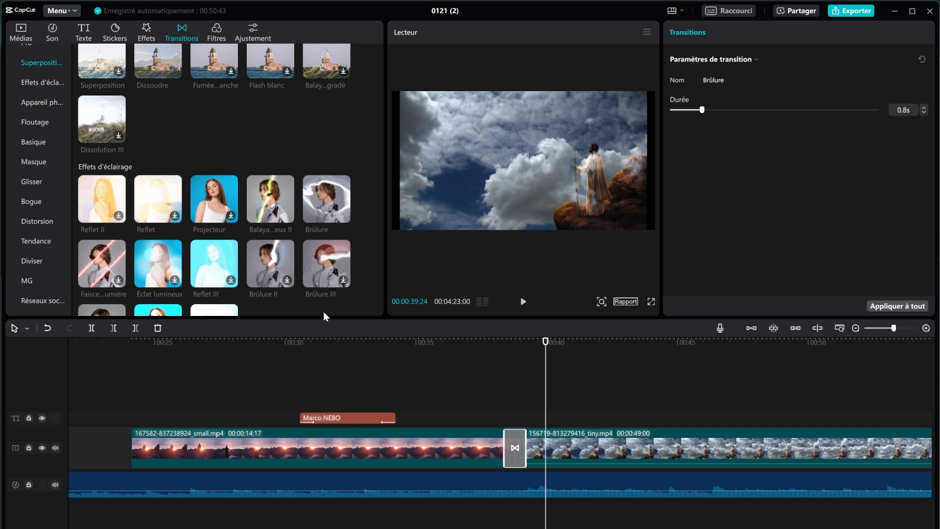
# Step: Preview the Dissoudre, Infini II and Souvenirs glissants transitions
pyautogui.scroll(-2, 253, 274)
pyautogui.scroll(-4, 254, 275)
pyautogui.scroll(-5, 254, 275)
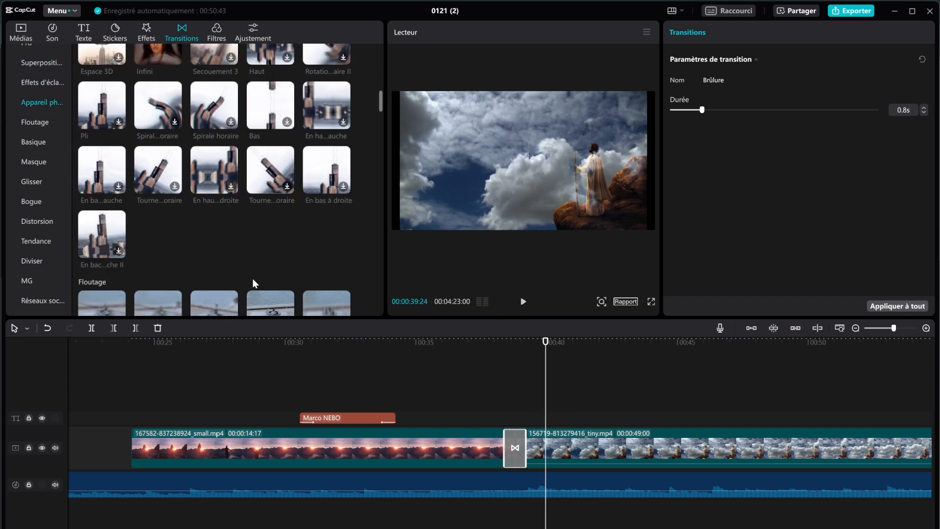
pyautogui.scroll(5, 253, 283)
pyautogui.scroll(5, 252, 279)
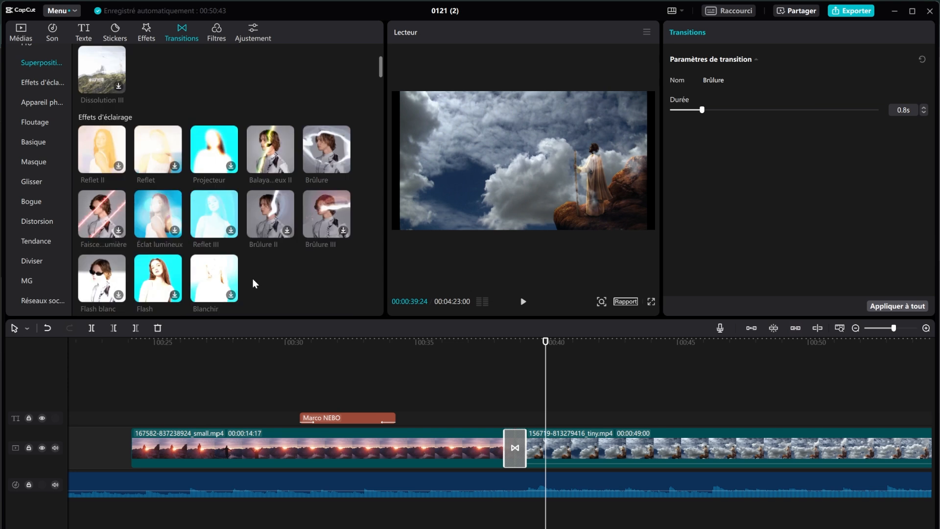
pyautogui.scroll(-1, 240, 249)
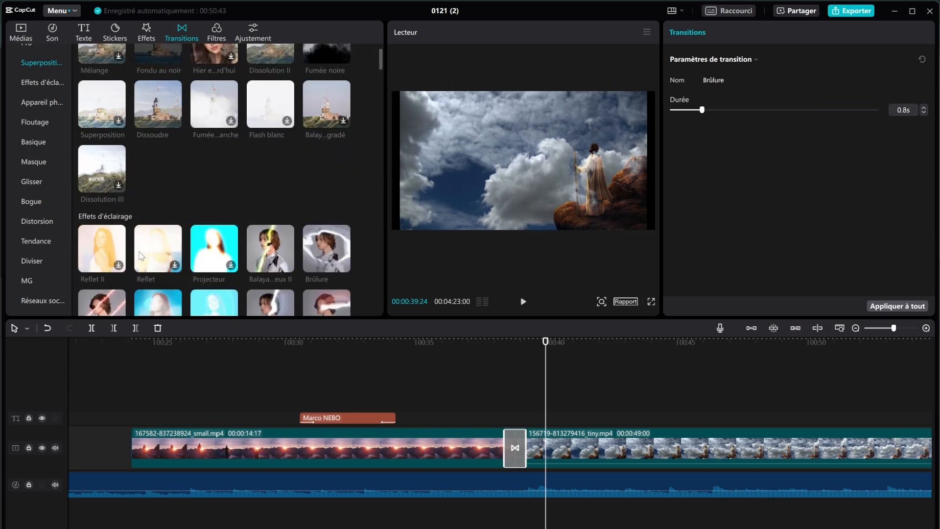
pyautogui.scroll(1, 143, 249)
pyautogui.scroll(-1, 143, 249)
pyautogui.scroll(1, 161, 234)
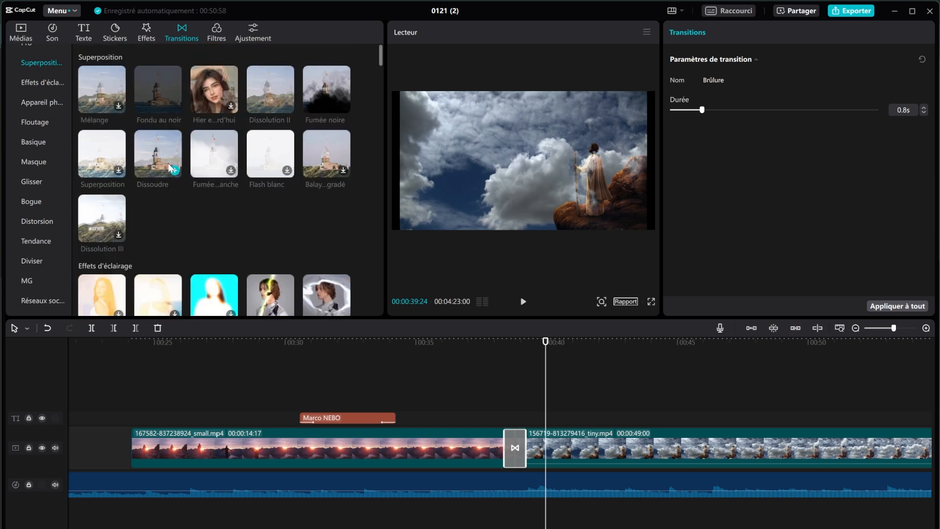
pyautogui.click(162, 140)
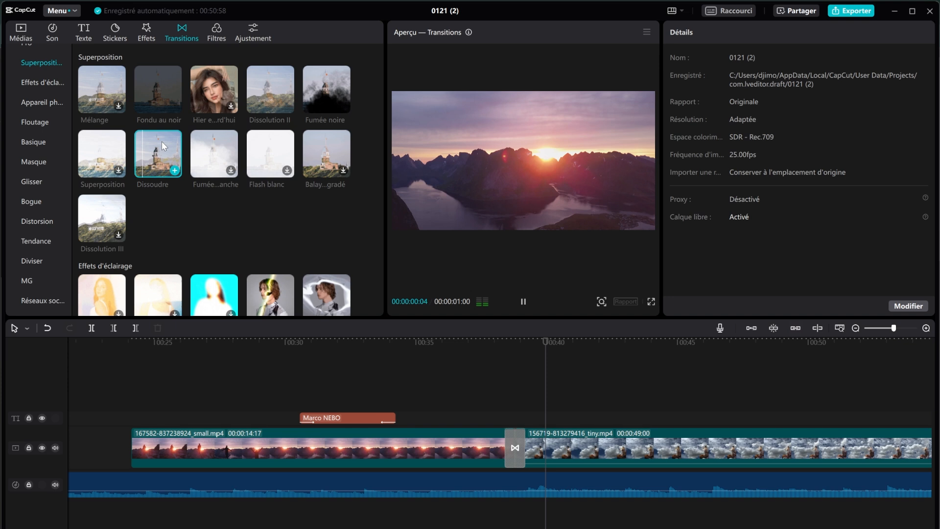
pyautogui.scroll(-5, 300, 224)
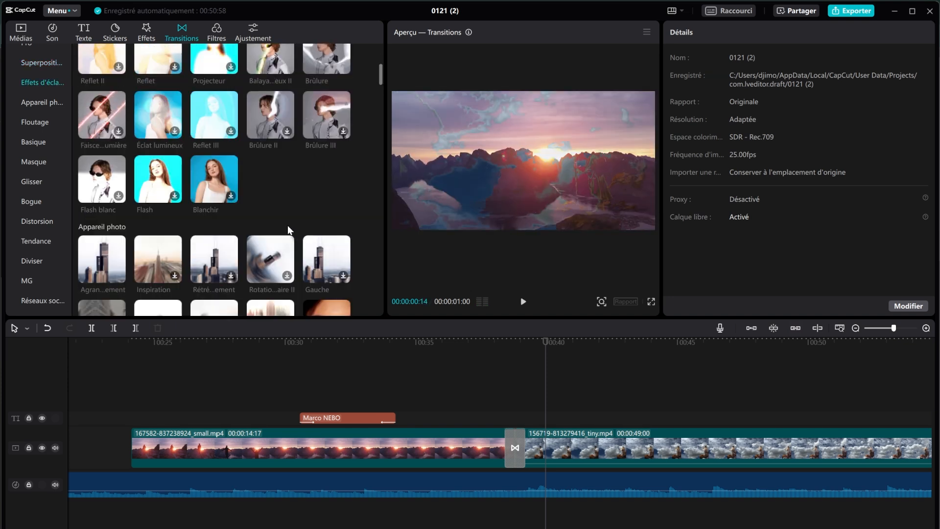
pyautogui.scroll(-2, 287, 225)
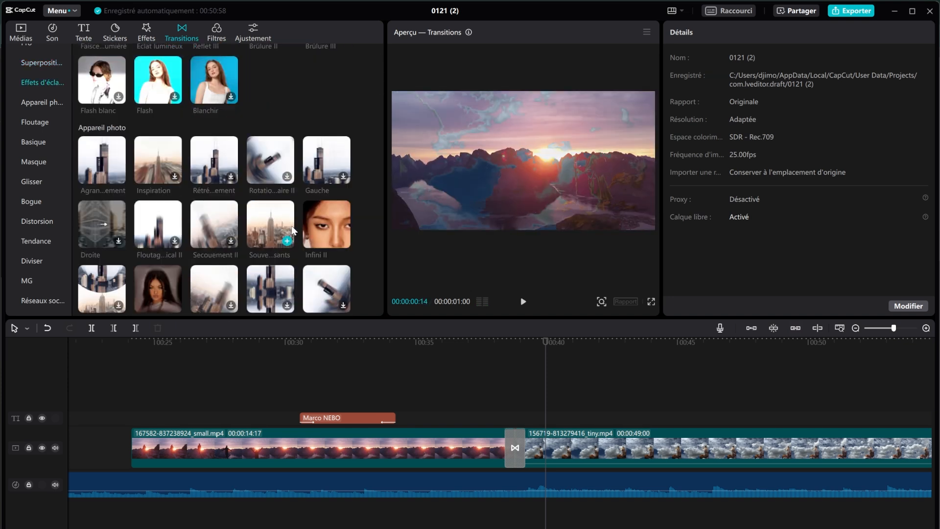
pyautogui.click(320, 230)
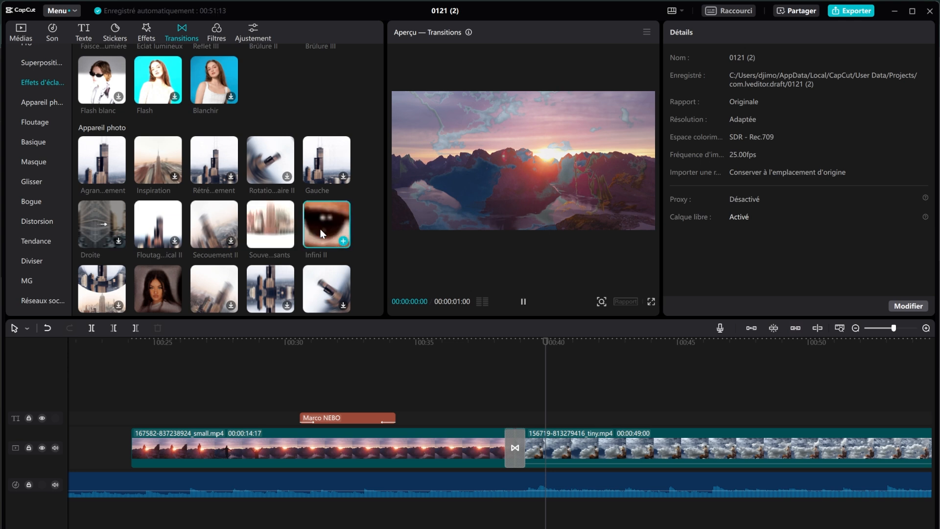
pyautogui.click(279, 238)
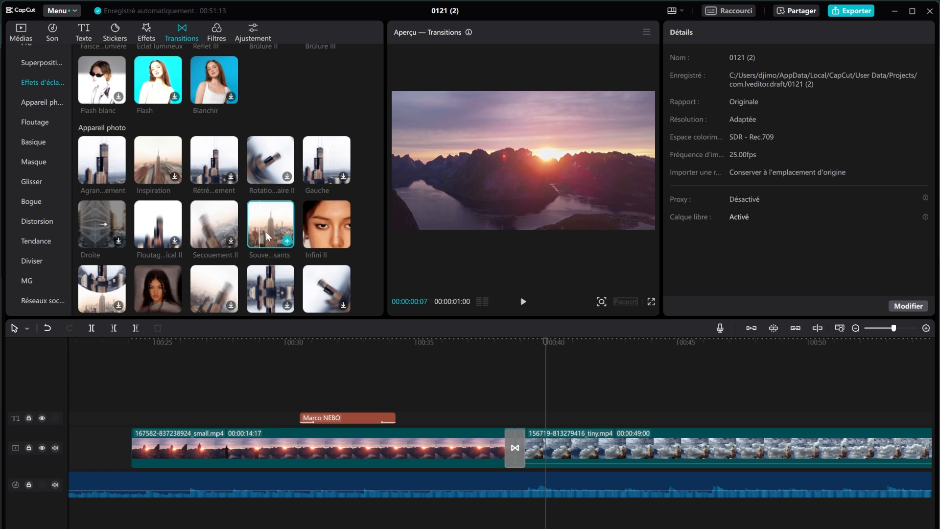
# Step: Apply Souvenirs glissants to the sunset-clouds junction and play it back
pyautogui.moveTo(266, 232); pyautogui.dragTo(515, 447)
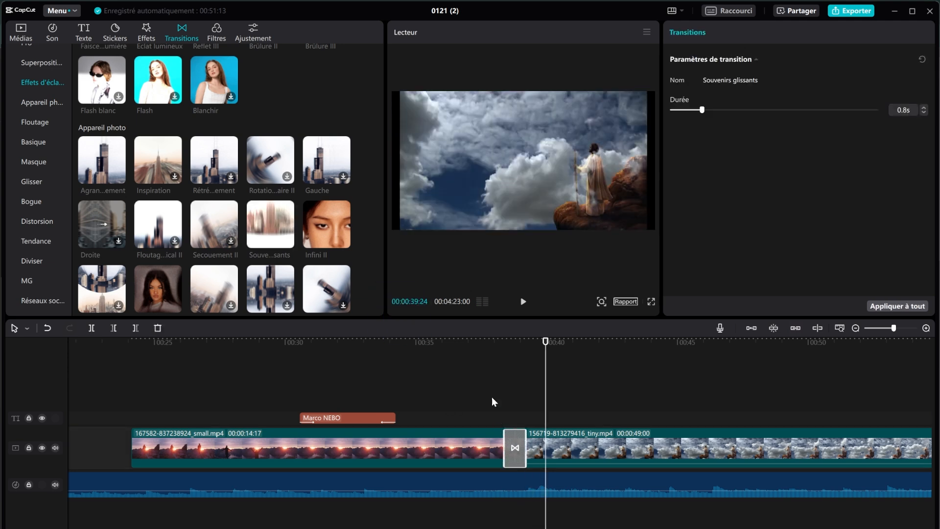
pyautogui.click(482, 341)
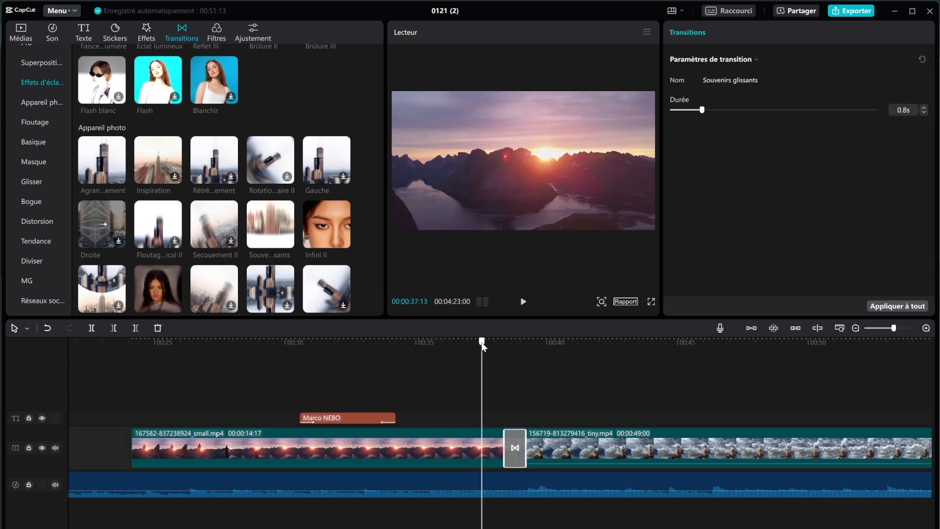
pyautogui.click(524, 302)
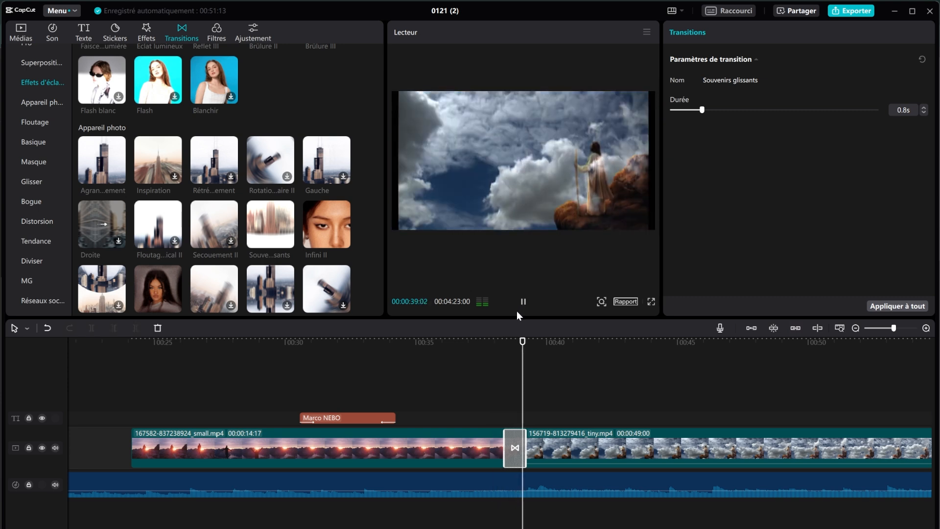
pyautogui.click(523, 302)
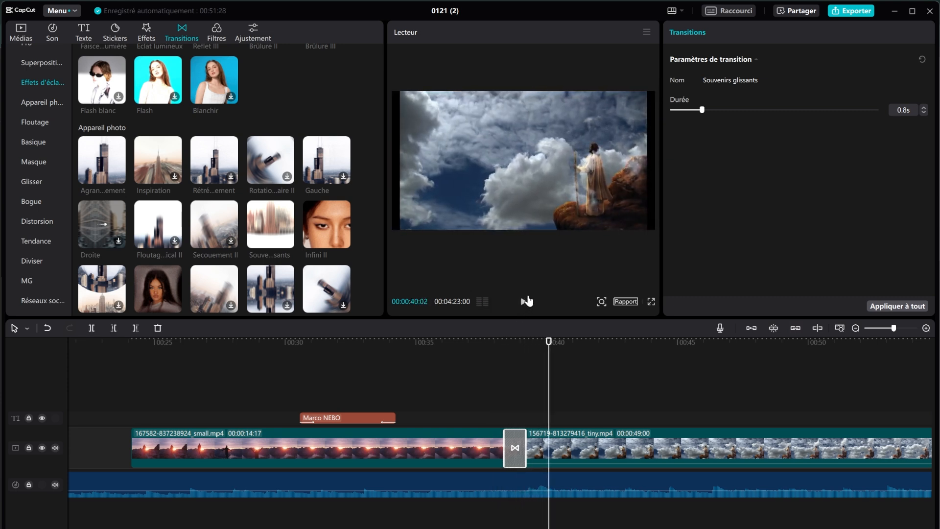
# Step: Switch the left panel from the video effects catalogue back to the Médias library
pyautogui.click(146, 38)
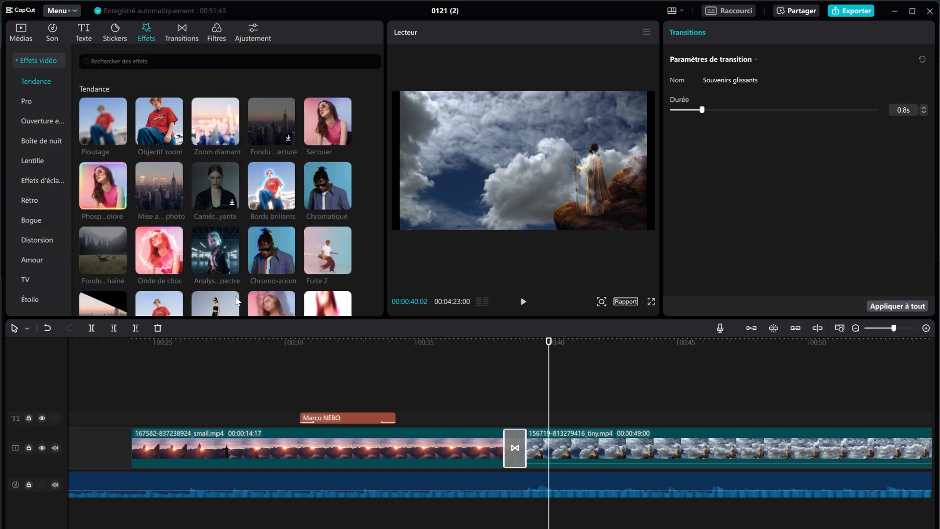
pyautogui.moveTo(216, 251)
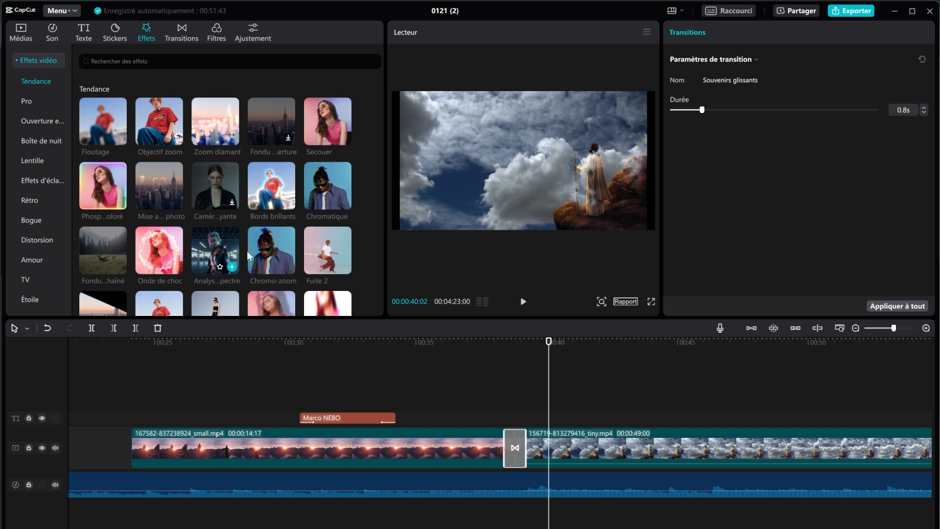
pyautogui.click(19, 37)
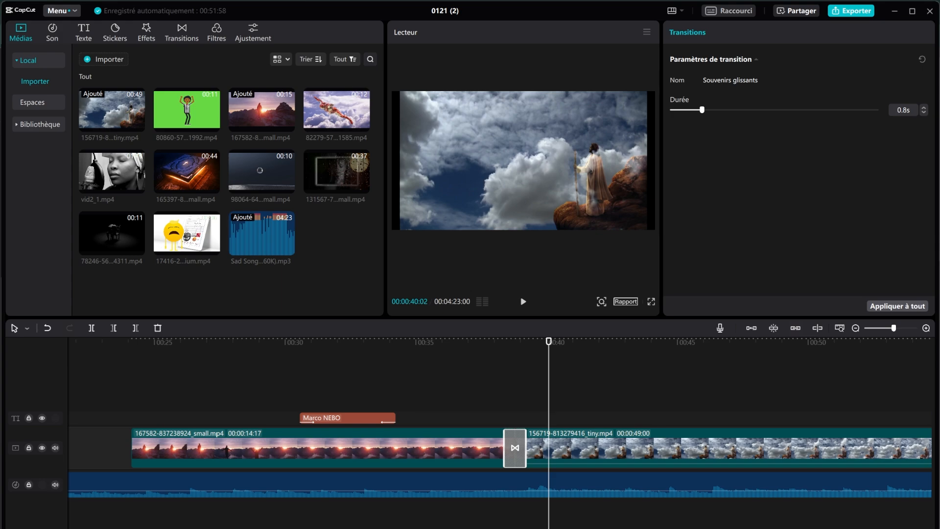
# Step: In File Explorer's Téléchargements folder, select tuto1.mp4 and drag it toward the CapCut timeline
pyautogui.hotkey('alt', 'Tab')
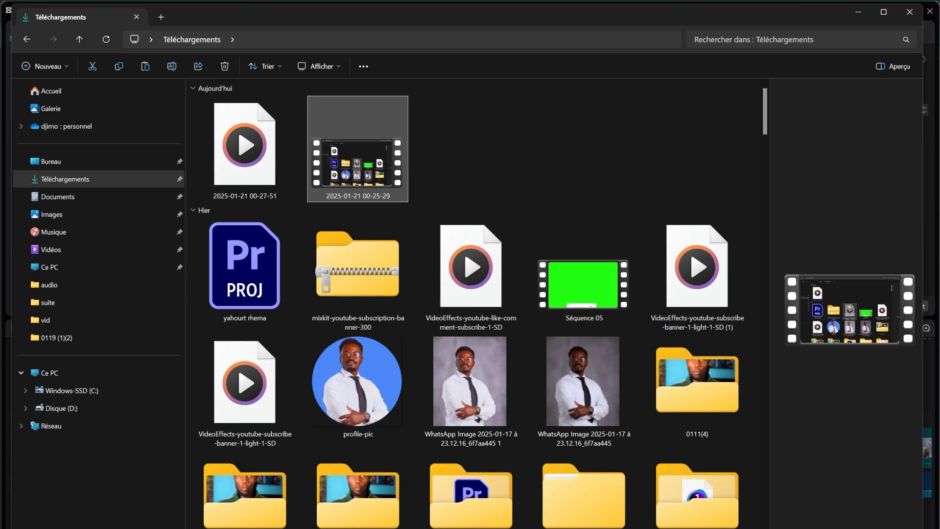
pyautogui.click(101, 179)
pyautogui.scroll(-15, 596, 306)
pyautogui.click(596, 307)
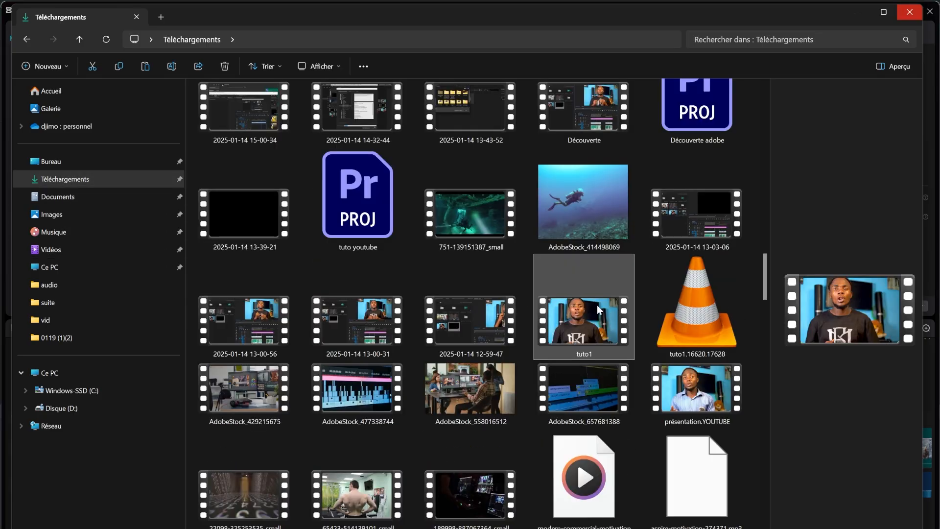
pyautogui.moveTo(597, 305); pyautogui.dragTo(571, 420)
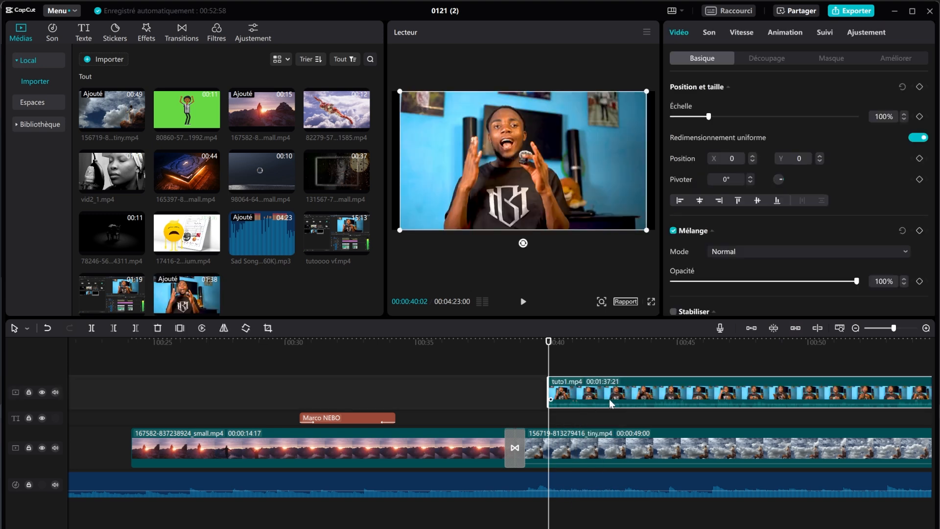
pyautogui.click(617, 528)
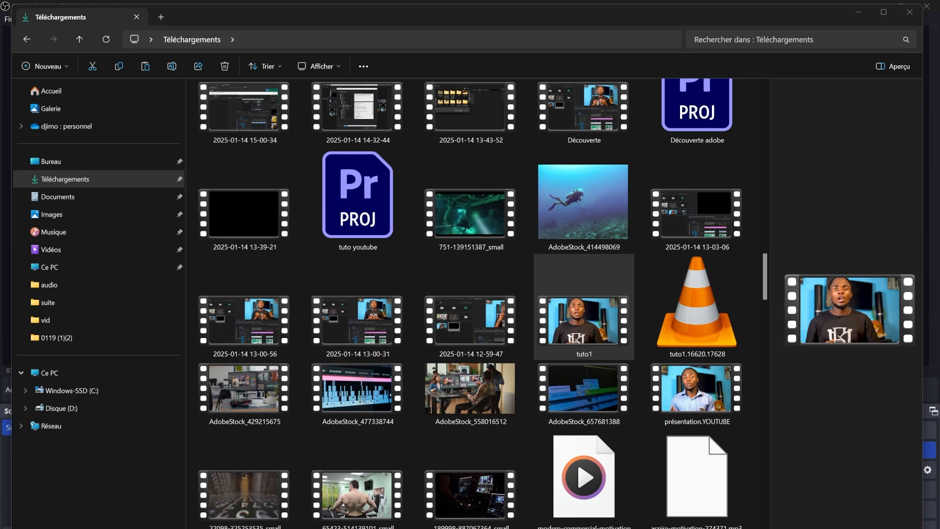
pyautogui.click(617, 528)
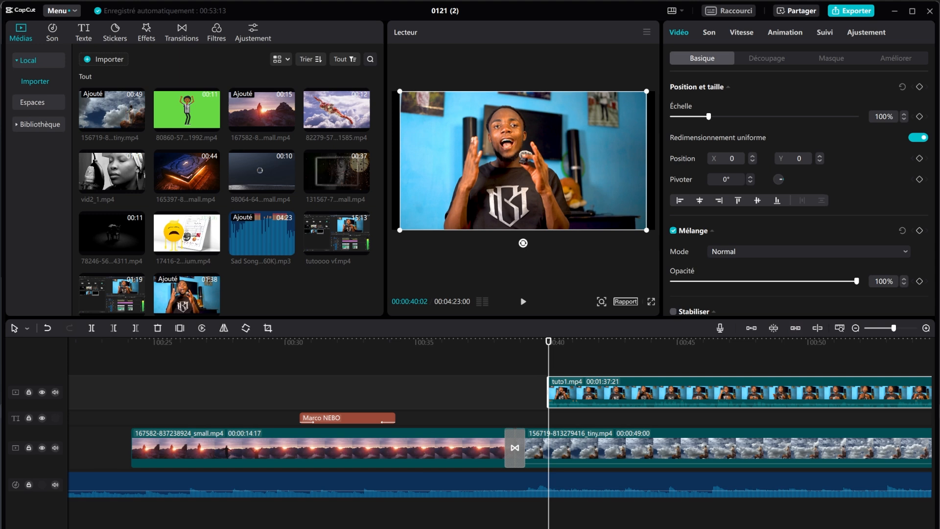
# Step: Drop tuto1.mp4 onto an overlay track above the clouds clip near 00:40 and play it
pyautogui.rightClick(324, 285)
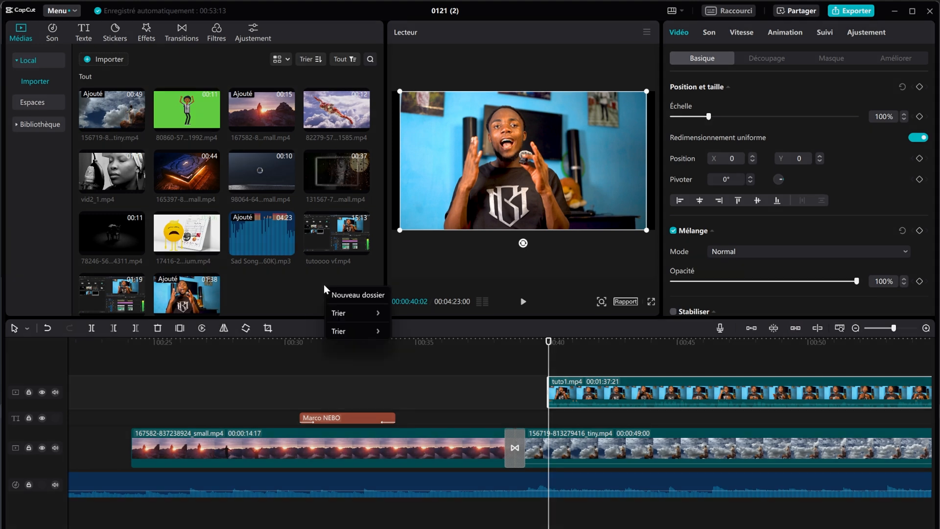
pyautogui.click(297, 277)
pyautogui.click(592, 527)
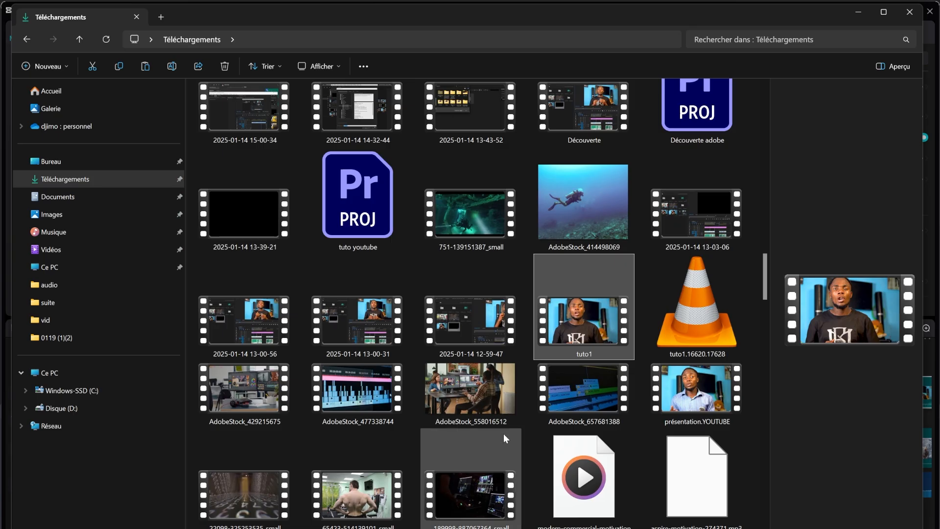
pyautogui.moveTo(584, 313); pyautogui.dragTo(594, 388)
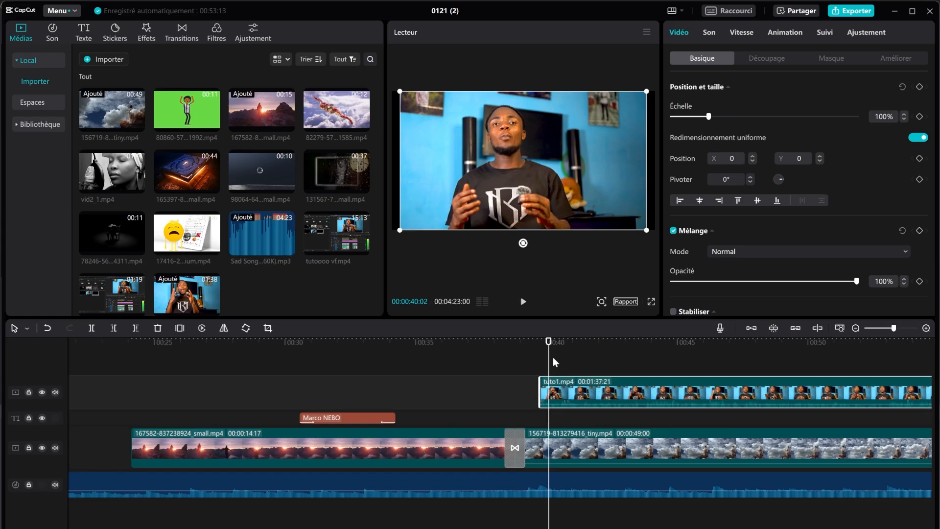
pyautogui.moveTo(547, 339); pyautogui.dragTo(581, 349)
pyautogui.click(523, 302)
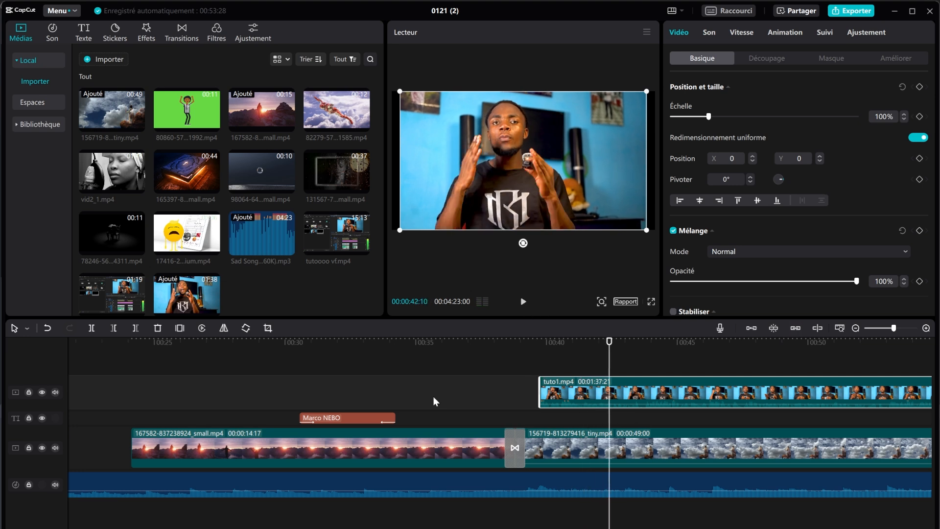
# Step: Preview a couple of effects, including a digital-style one and Bruit noir, on the presenter footage
pyautogui.click(146, 33)
pyautogui.click(221, 189)
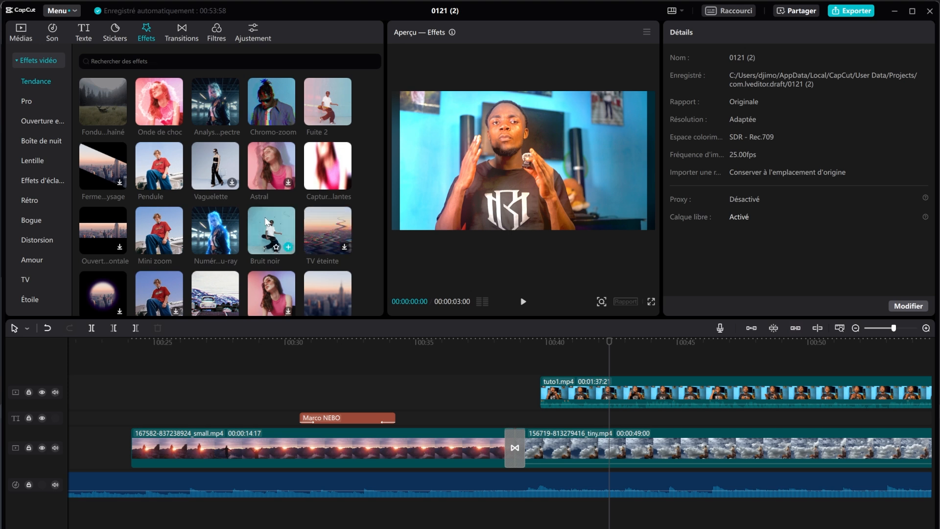
pyautogui.scroll(-1, 318, 210)
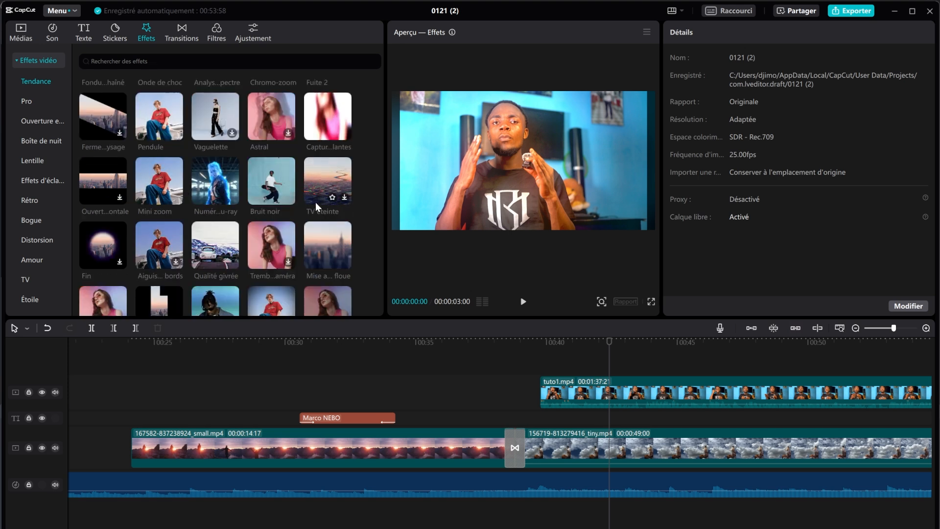
pyautogui.click(209, 185)
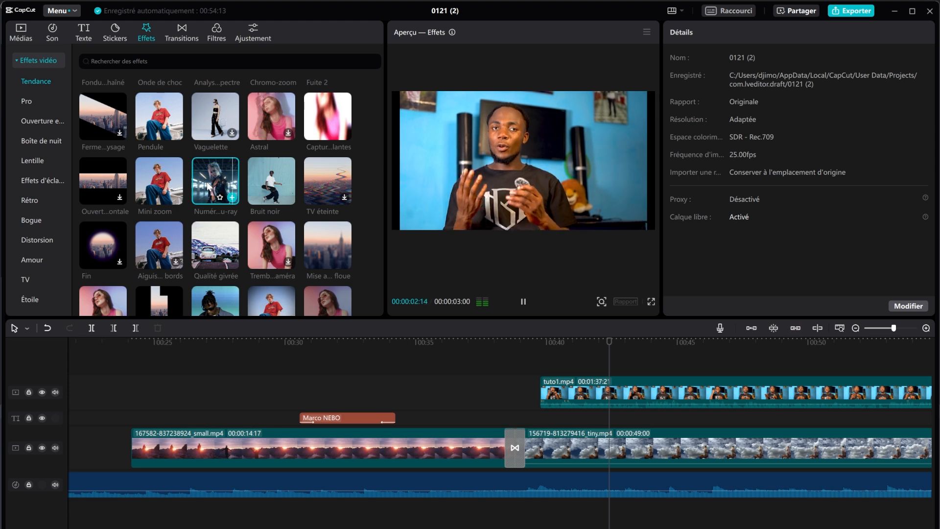
pyautogui.click(276, 184)
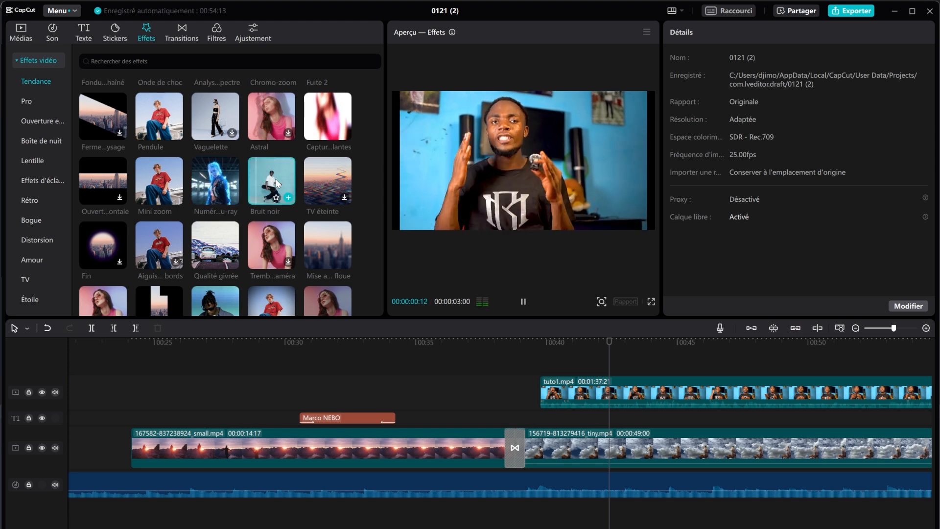
# Step: Preview Coloré, Éclair, hearts-and-butterflies, bubble-hearts and finally Lunes et étoiles effects
pyautogui.scroll(-1, 275, 180)
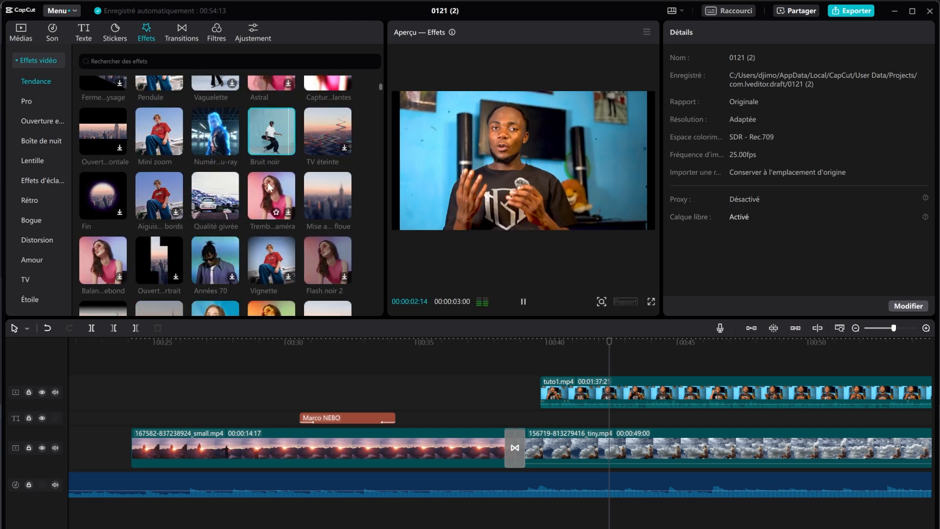
pyautogui.scroll(-4, 252, 192)
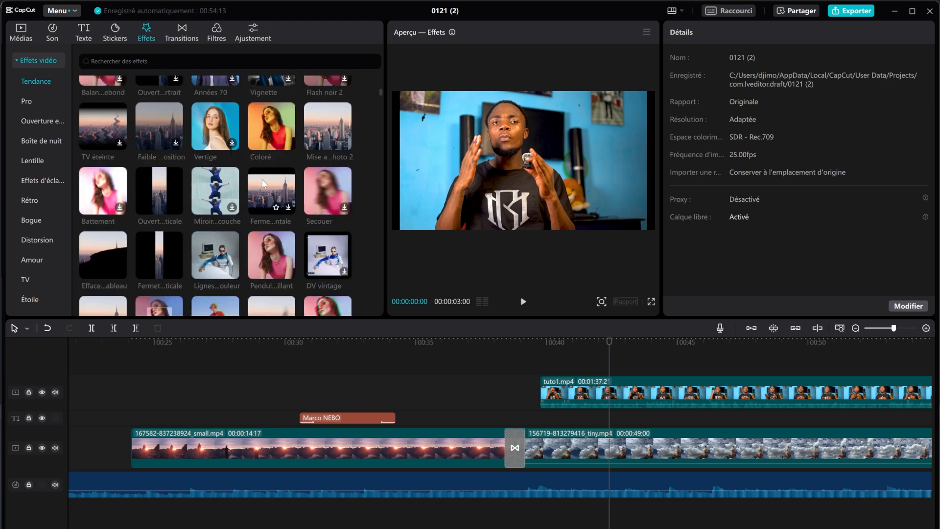
pyautogui.click(264, 123)
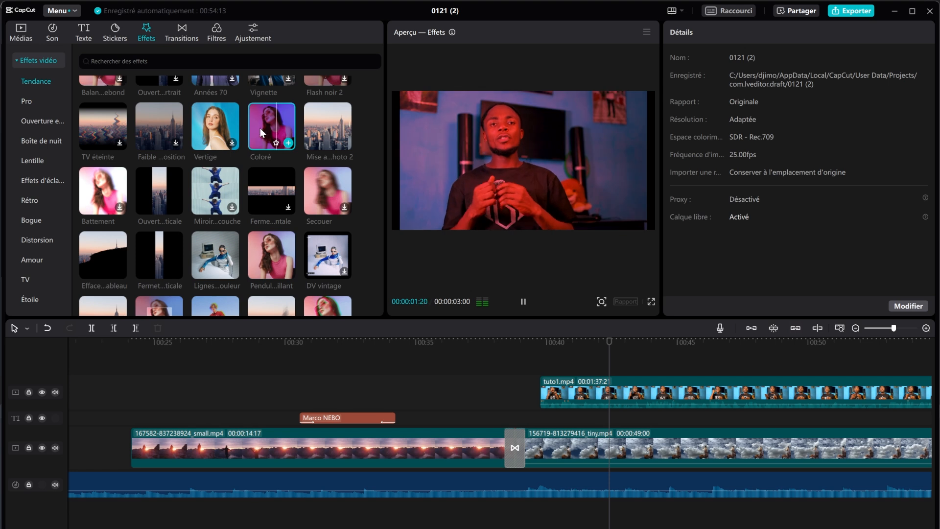
pyautogui.scroll(-4, 211, 220)
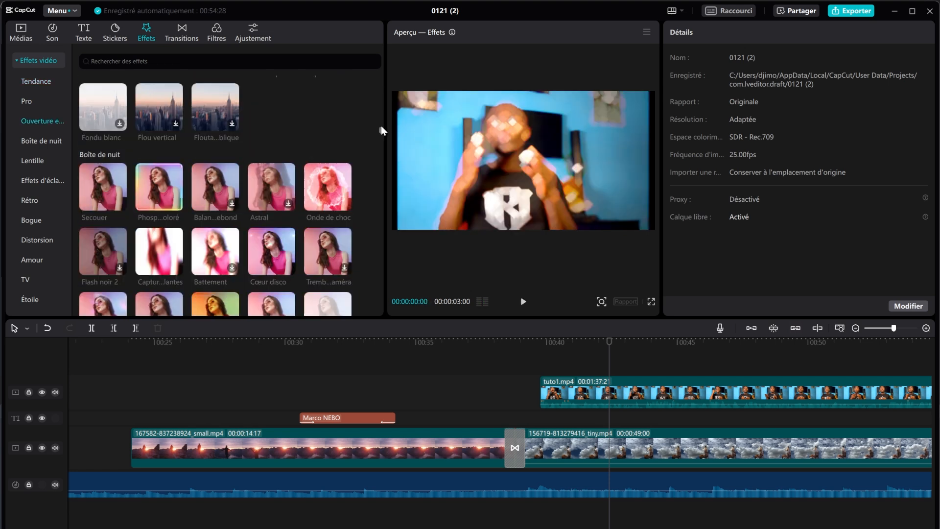
pyautogui.moveTo(380, 130); pyautogui.dragTo(371, 321)
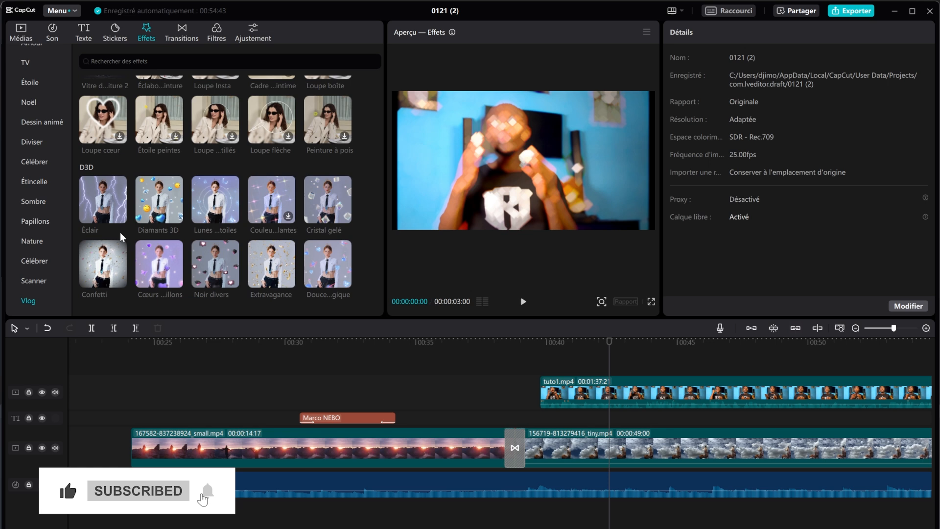
pyautogui.moveTo(108, 214)
pyautogui.click(94, 193)
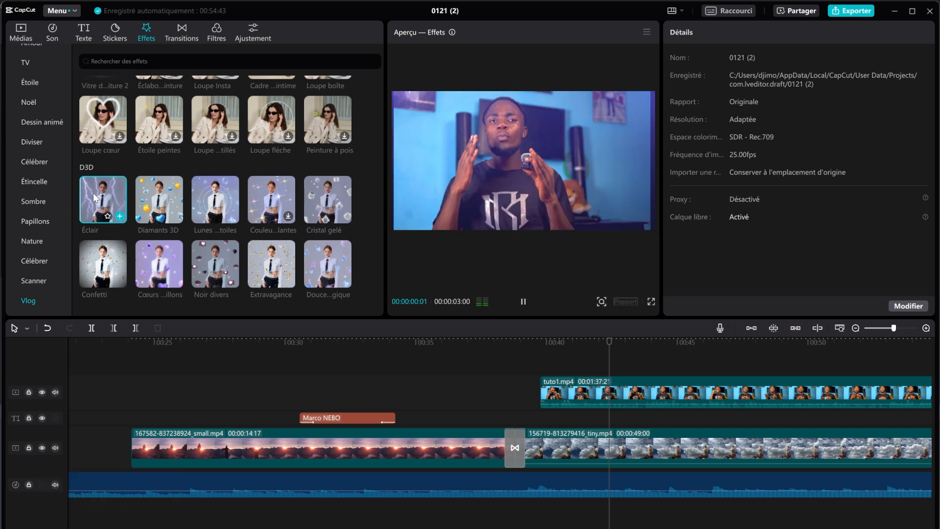
pyautogui.click(162, 254)
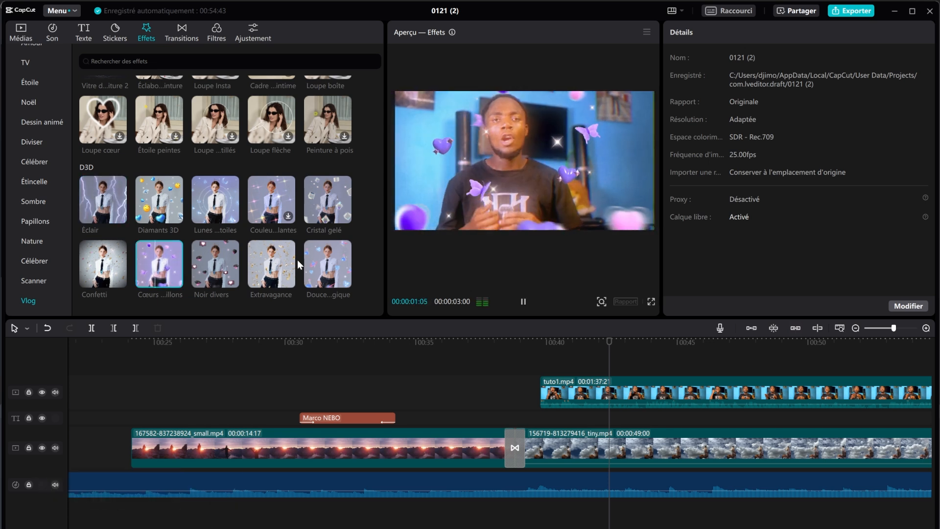
pyautogui.click(333, 255)
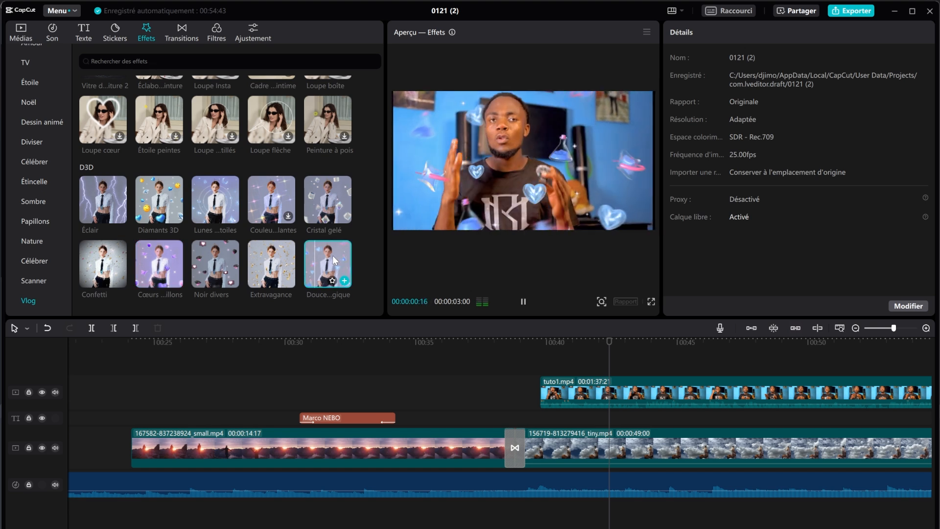
pyautogui.click(211, 209)
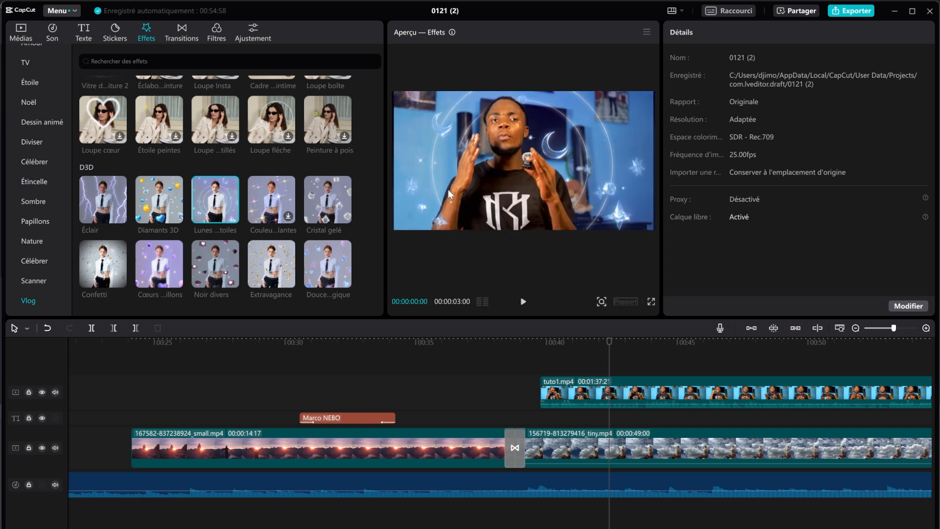
# Step: Add Lunes et étoiles to the timeline, stretch it over the presenter clip, and play it
pyautogui.moveTo(223, 195)
pyautogui.moveTo(215, 195); pyautogui.dragTo(617, 372)
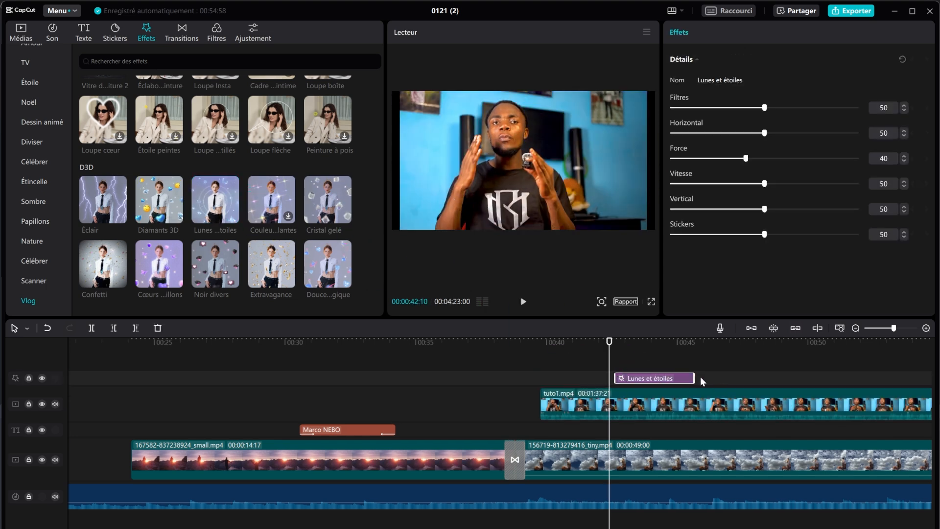
pyautogui.moveTo(698, 380); pyautogui.dragTo(851, 377)
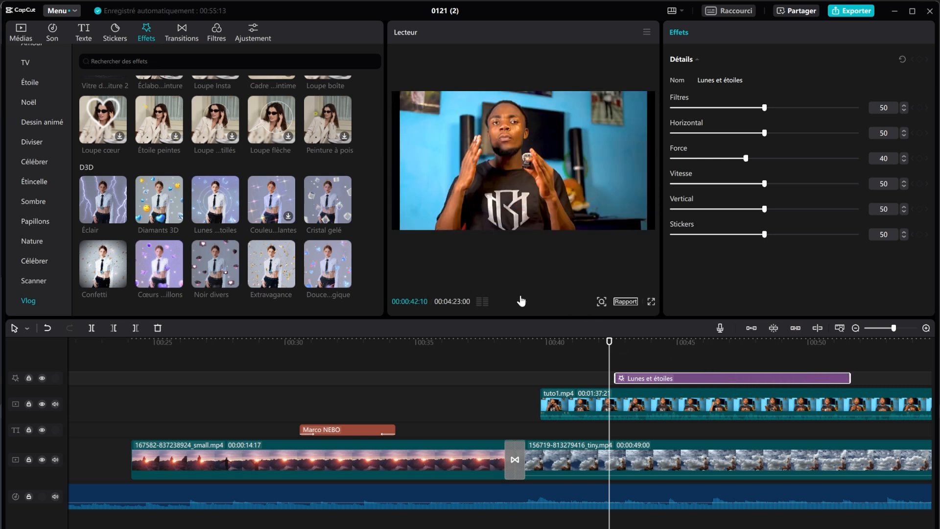
pyautogui.click(521, 303)
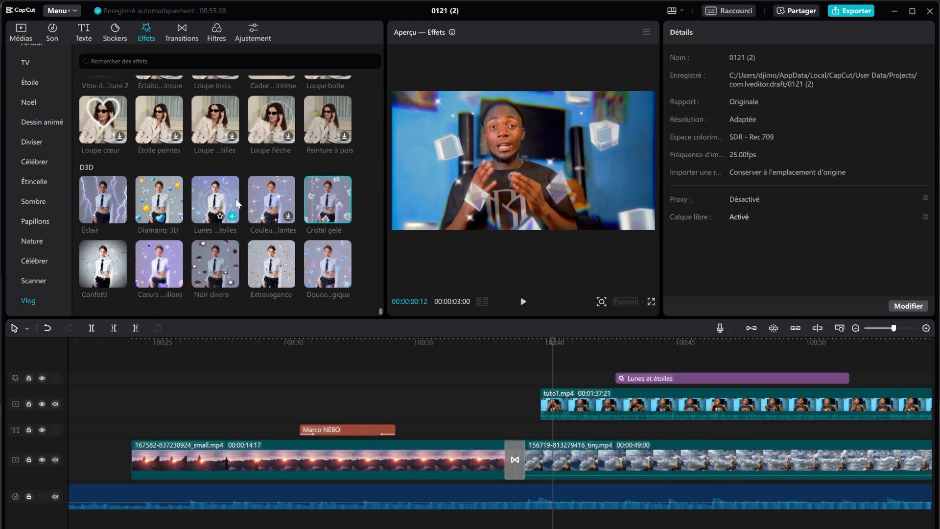
# Step: Apply Perforations noires to the presenter clip, review it, then undo both effects with Ctrl+Z
pyautogui.scroll(-5, 234, 202)
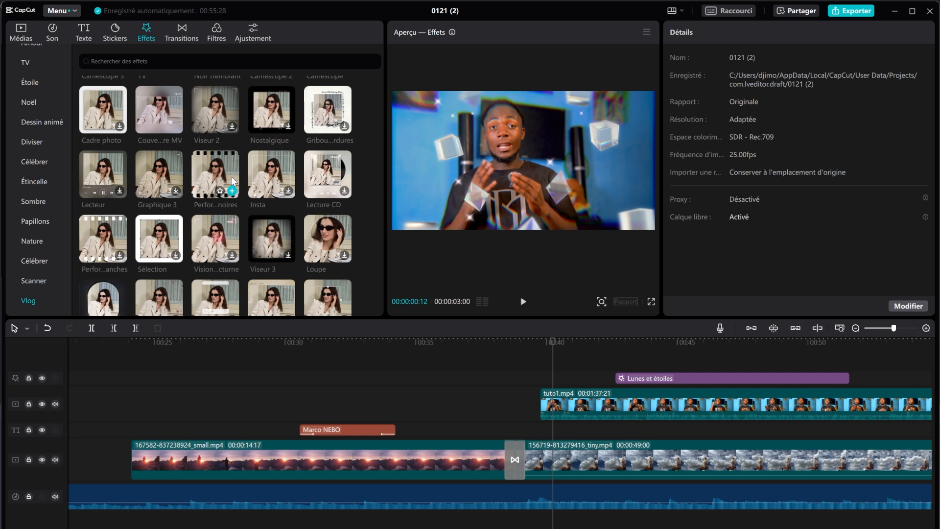
pyautogui.click(216, 176)
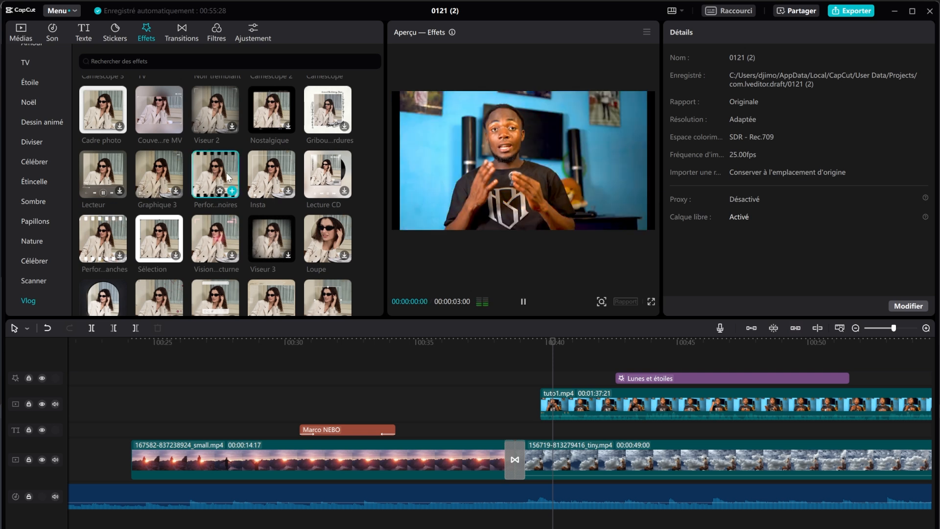
pyautogui.click(528, 301)
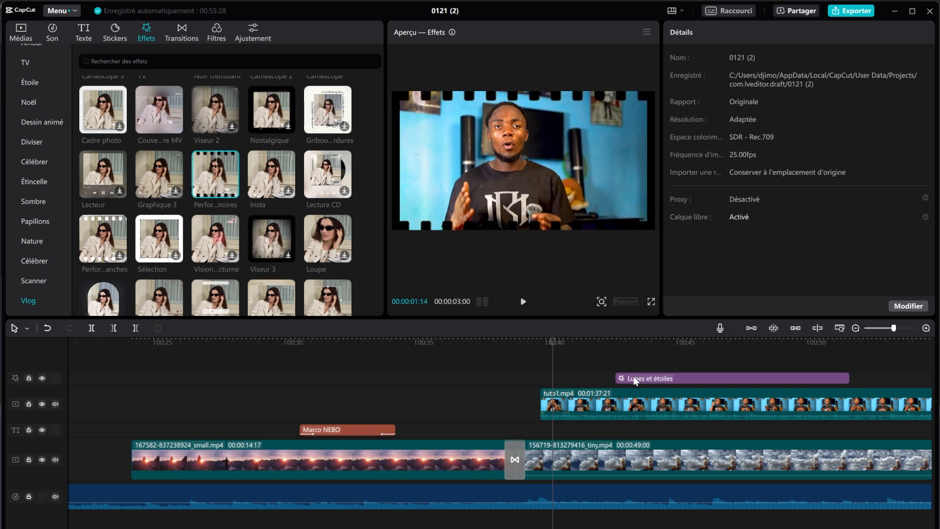
pyautogui.click(756, 377)
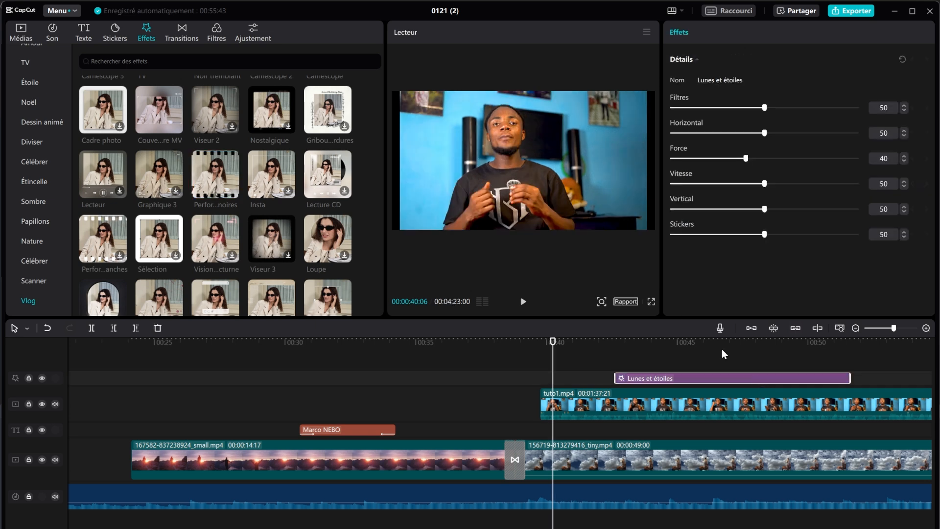
pyautogui.moveTo(214, 177); pyautogui.dragTo(639, 408)
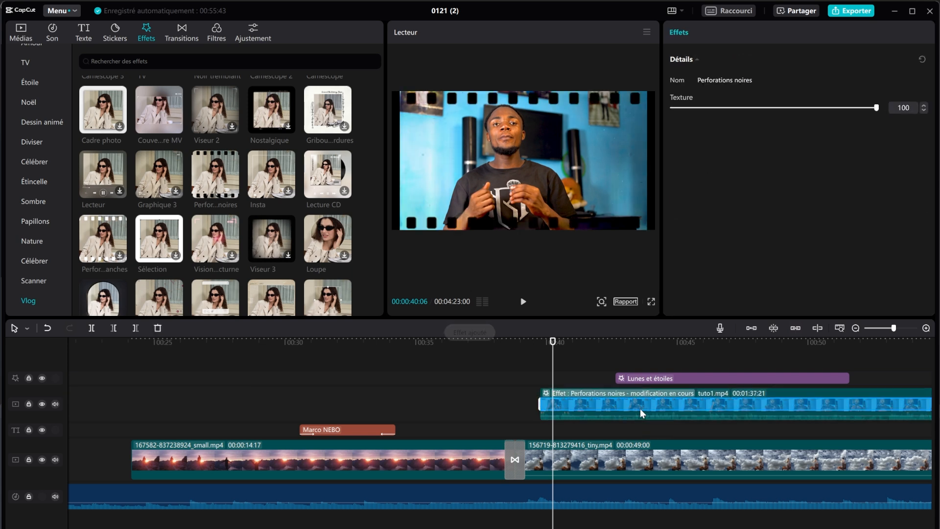
pyautogui.click(523, 301)
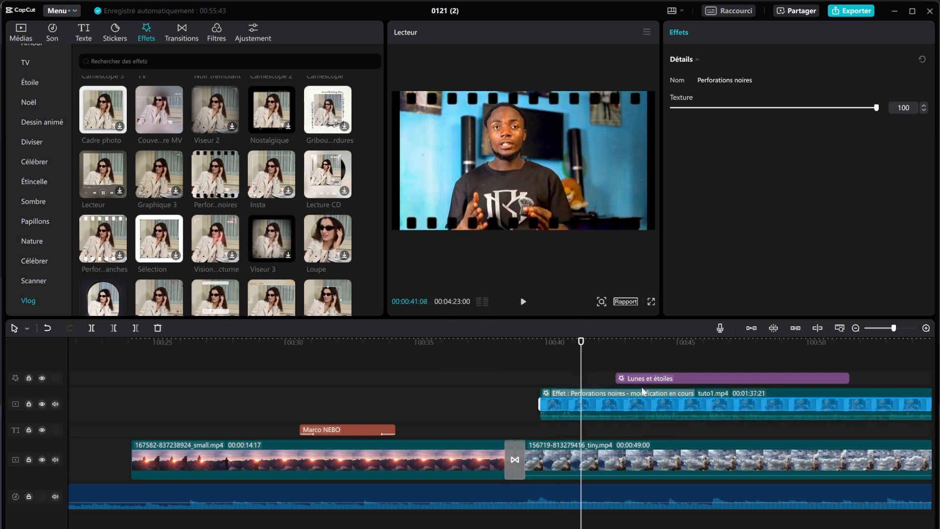
pyautogui.hotkey('ctrl', 'z')
pyautogui.hotkey('ctrl', 'z')
pyautogui.hotkey('ctrl', 'z')
pyautogui.hotkey('ctrl', 'z')
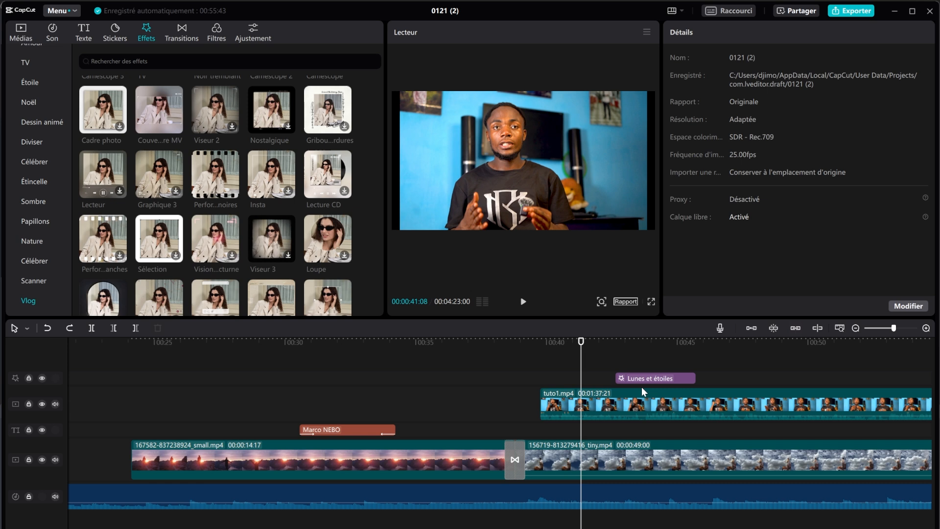
pyautogui.hotkey('ctrl', 'z')
pyautogui.hotkey('ctrl', 'z')
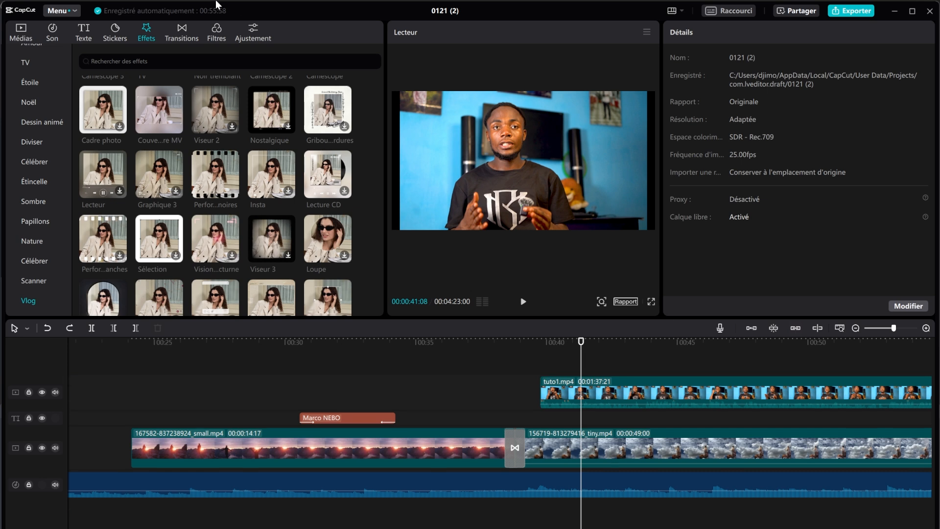
# Step: Preview Lac vert, Un jour, Bronzage, Oppenheimer, Effacer and Vert-orange filters, then switch to Ajustement
pyautogui.click(214, 35)
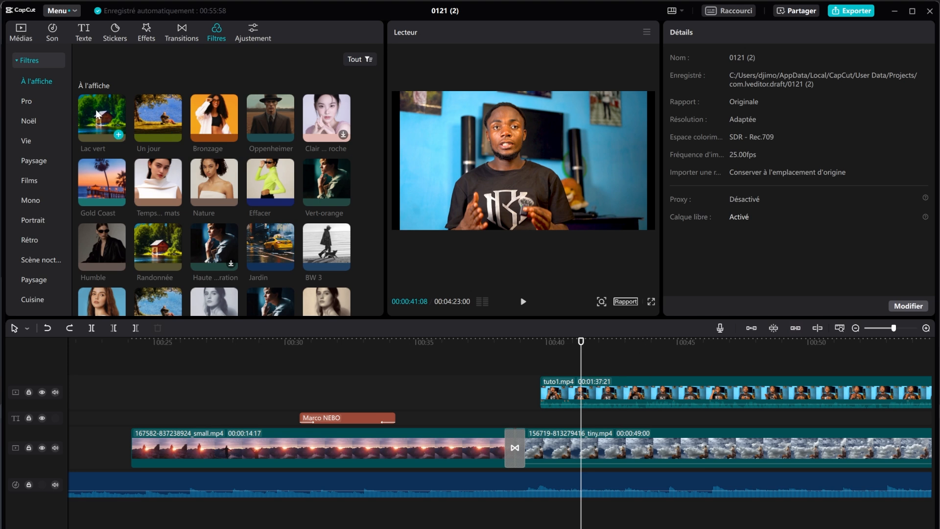
pyautogui.click(103, 119)
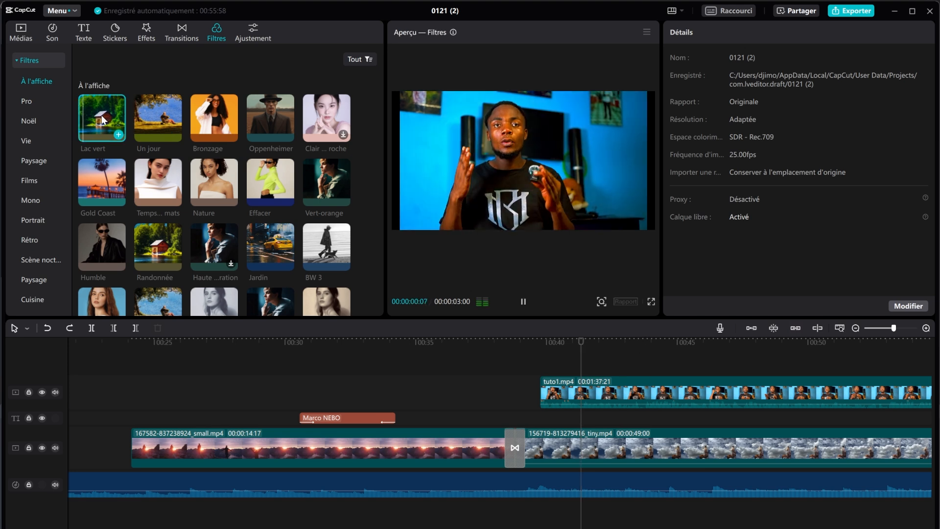
pyautogui.click(158, 120)
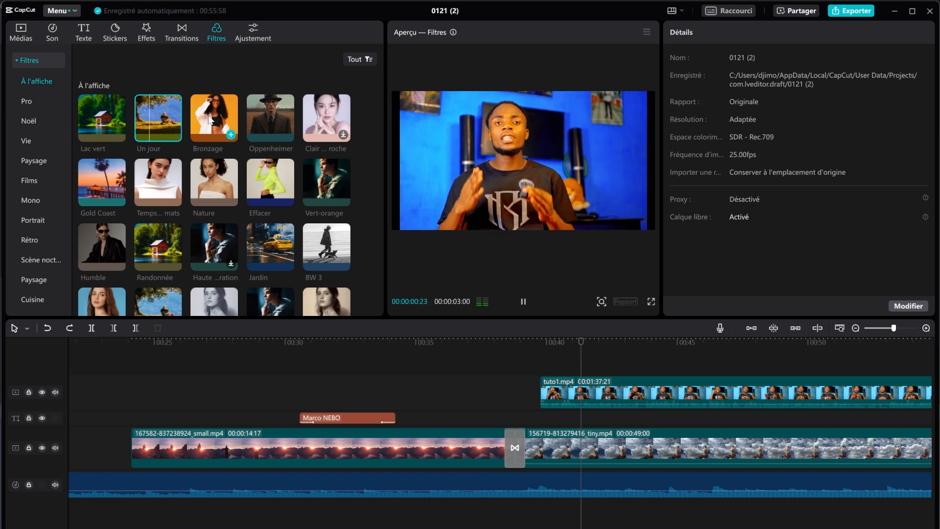
pyautogui.click(224, 115)
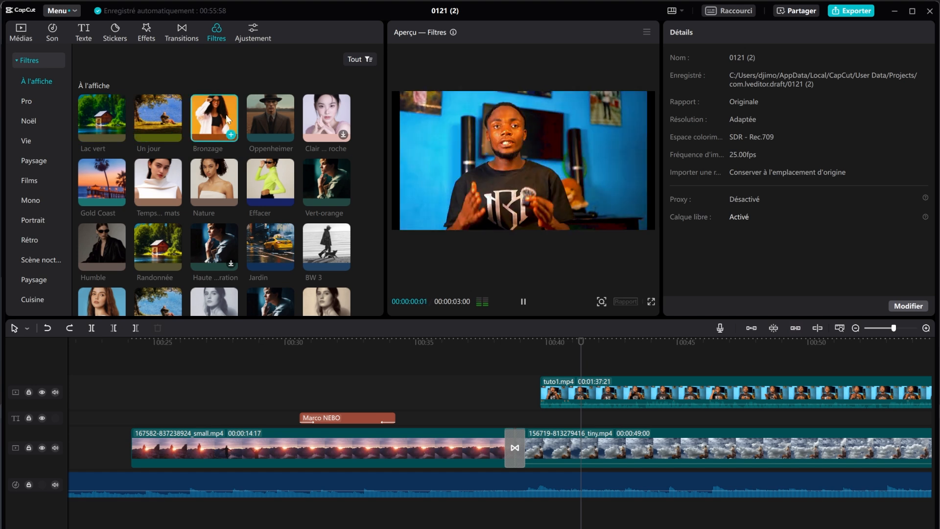
pyautogui.click(270, 118)
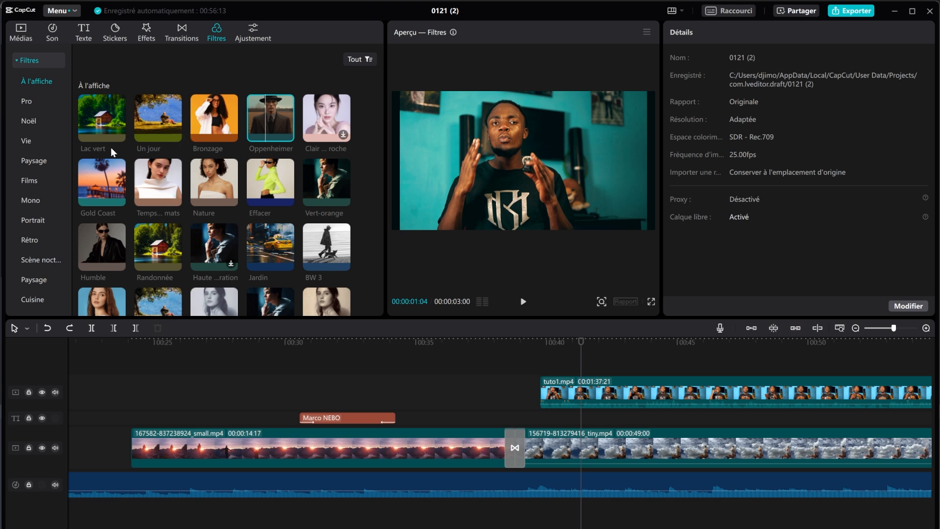
pyautogui.click(158, 175)
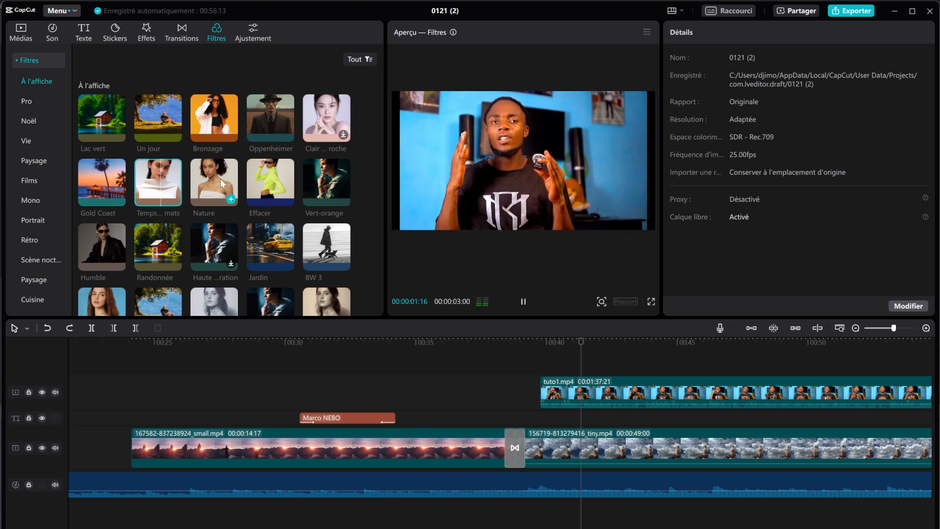
pyautogui.click(282, 184)
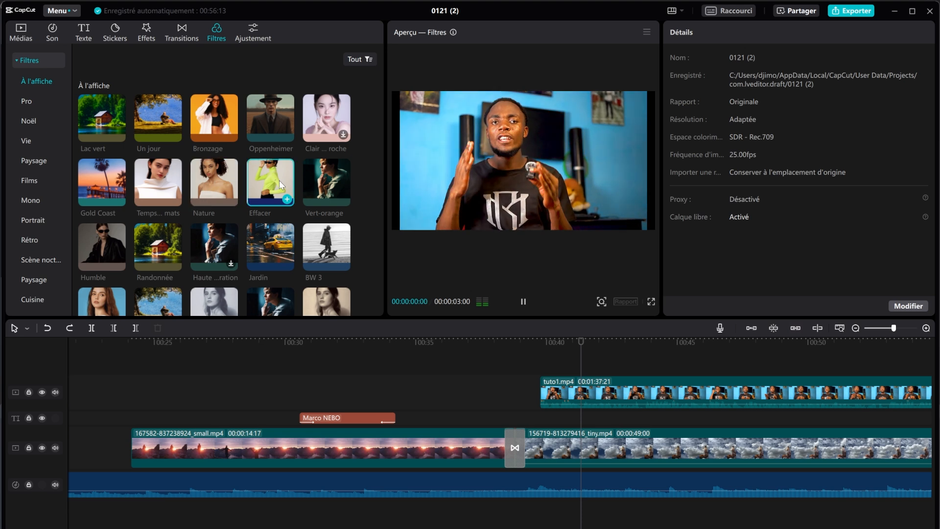
pyautogui.click(322, 188)
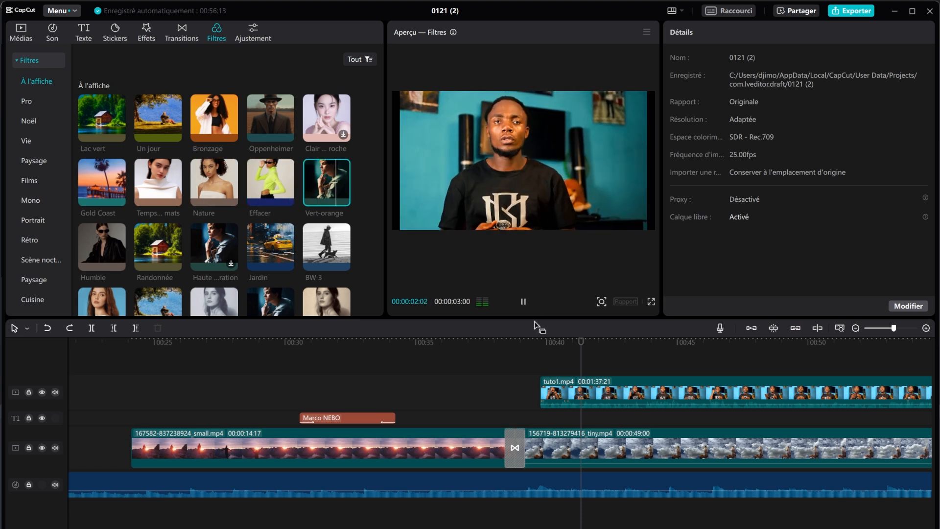
pyautogui.click(523, 301)
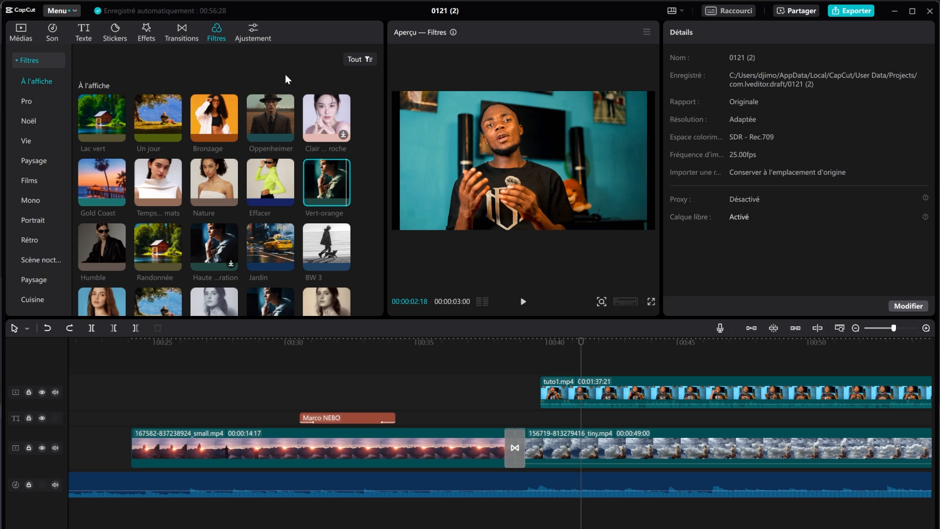
pyautogui.click(258, 35)
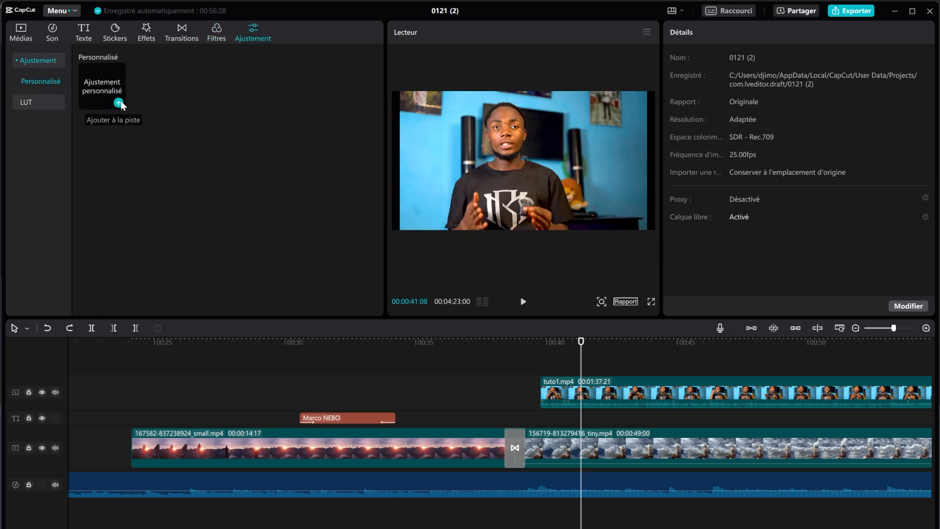
# Step: Add an Ajustement personnalisé layer and stretch it past the end of the presenter clip
pyautogui.click(212, 36)
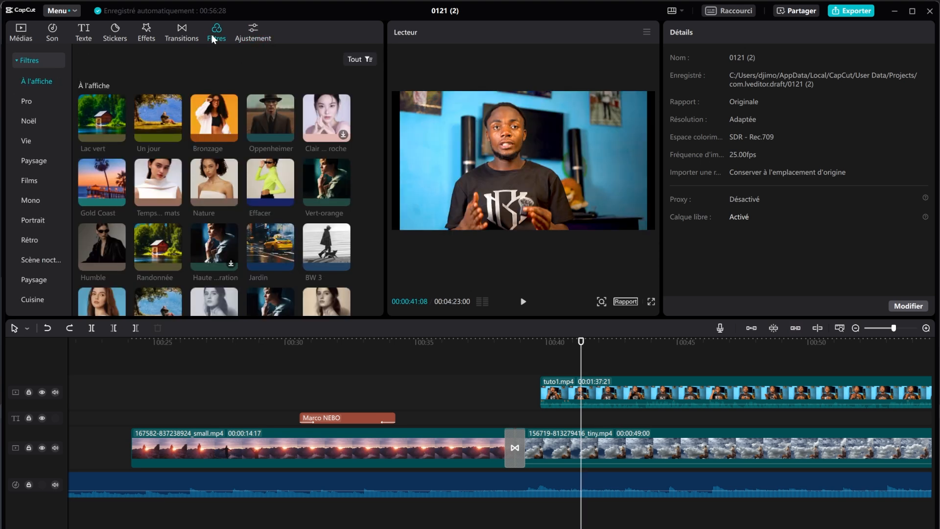
pyautogui.click(253, 32)
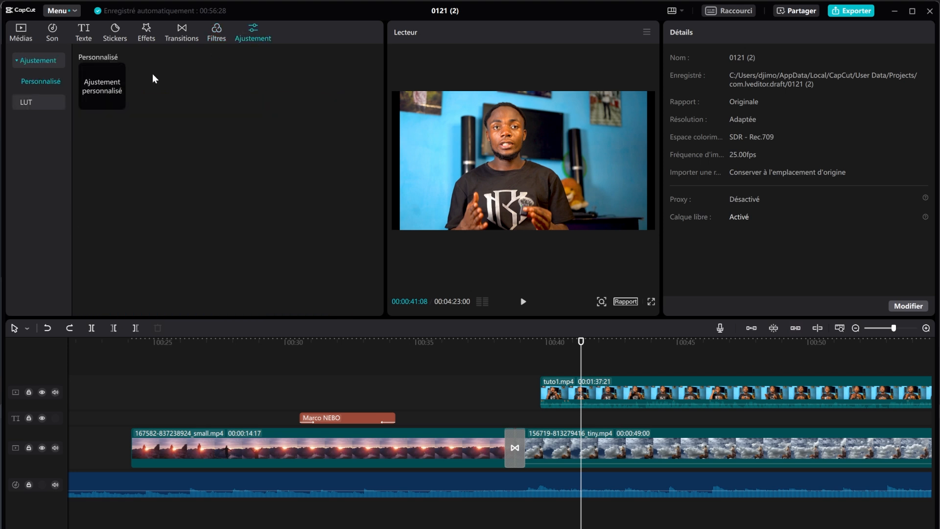
pyautogui.click(118, 103)
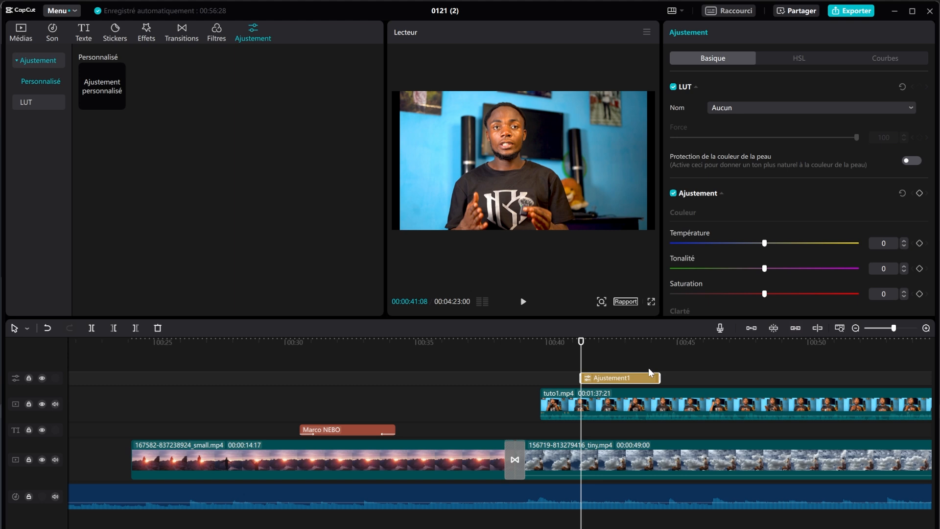
pyautogui.moveTo(657, 374); pyautogui.dragTo(822, 378)
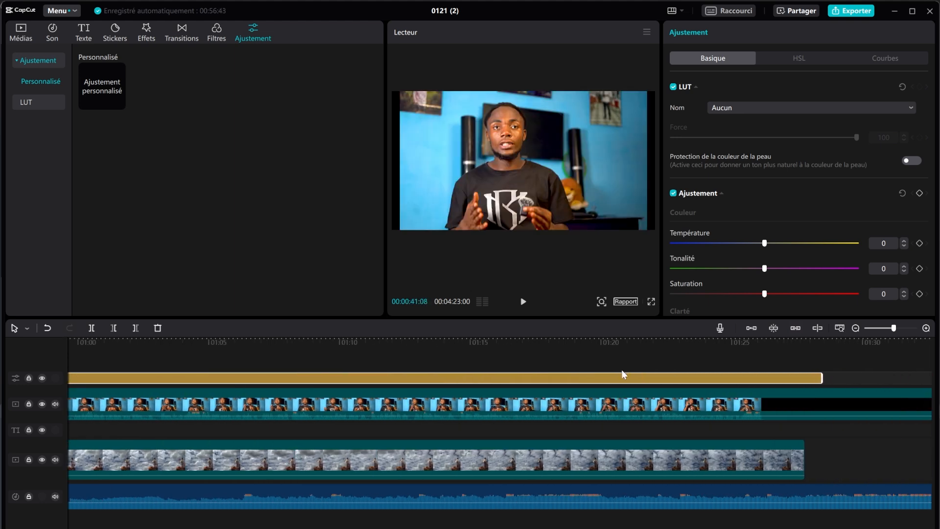
pyautogui.click(439, 341)
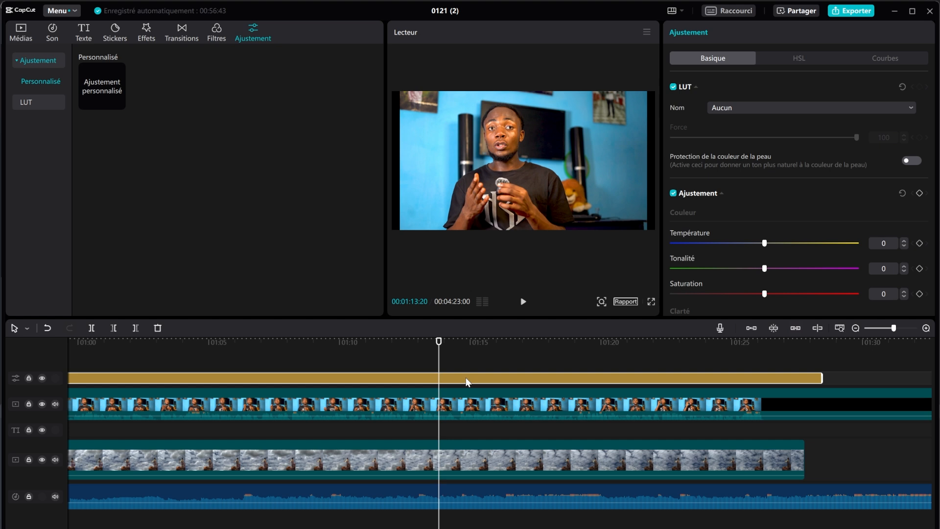
# Step: Try warming the Température to 13, then bring up the HSL per-colour controls
pyautogui.scroll(-1, 802, 134)
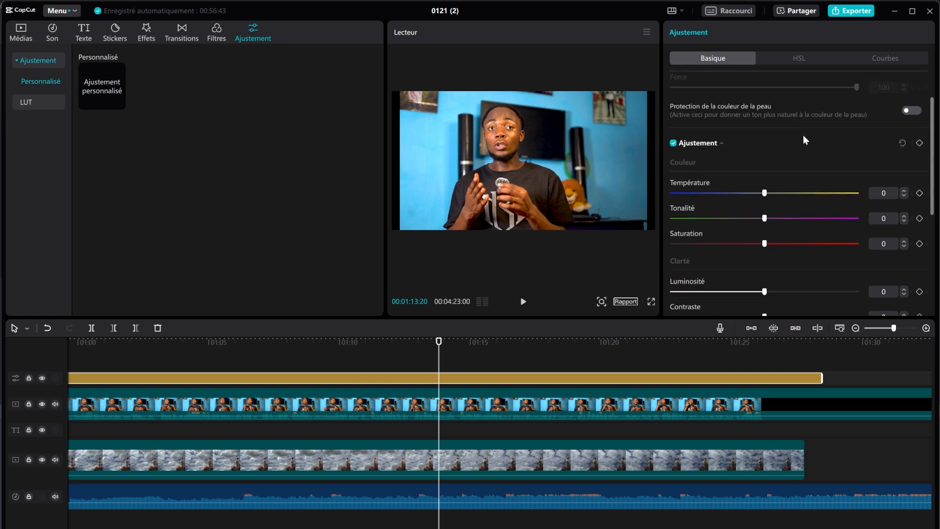
pyautogui.scroll(1, 800, 136)
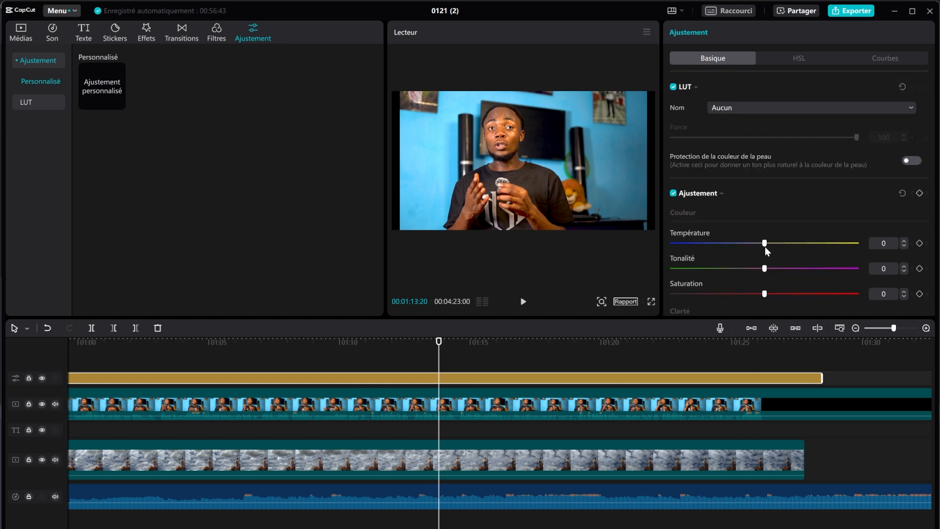
pyautogui.moveTo(765, 245); pyautogui.dragTo(765, 269)
pyautogui.scroll(-3, 759, 269)
pyautogui.scroll(-3, 759, 268)
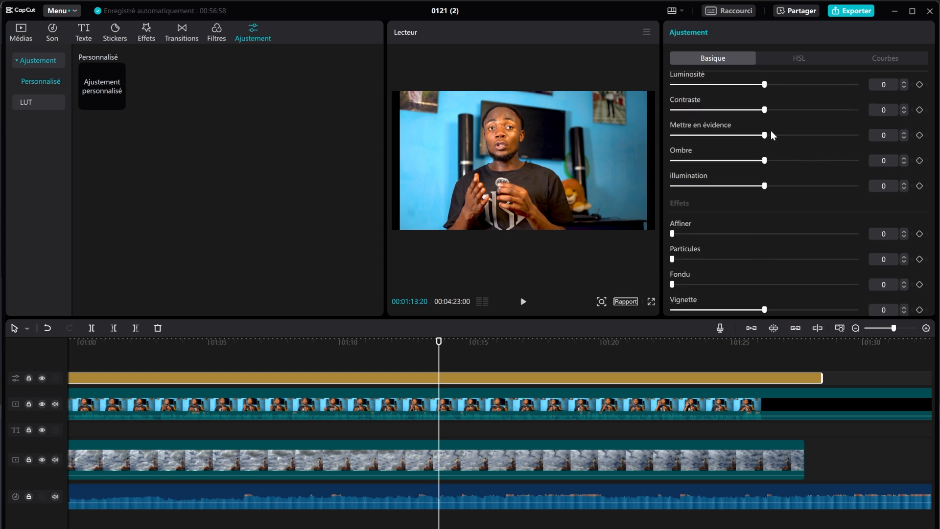
pyautogui.click(810, 62)
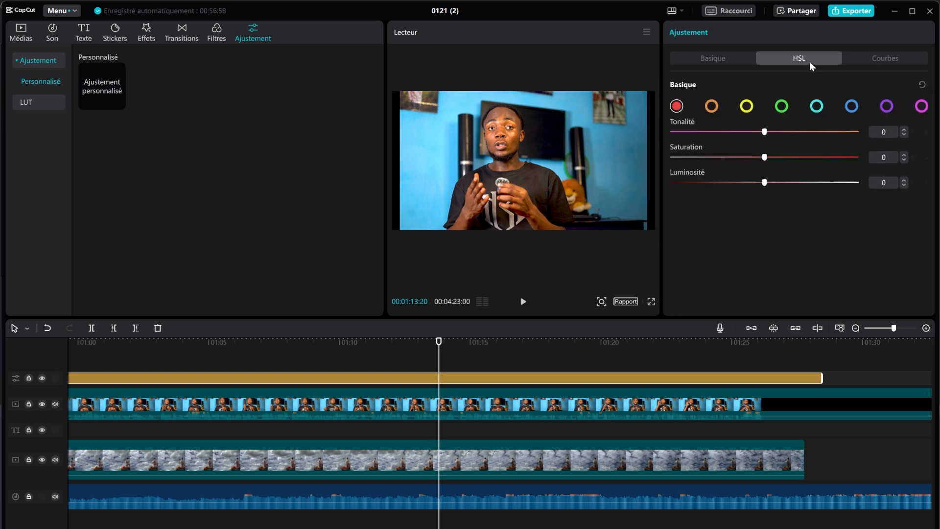
# Step: Trial HSL tweaks: boost cyan saturation, shift cyan hue, and shift magenta hue to -72
pyautogui.click(816, 106)
pyautogui.moveTo(763, 157); pyautogui.dragTo(800, 156)
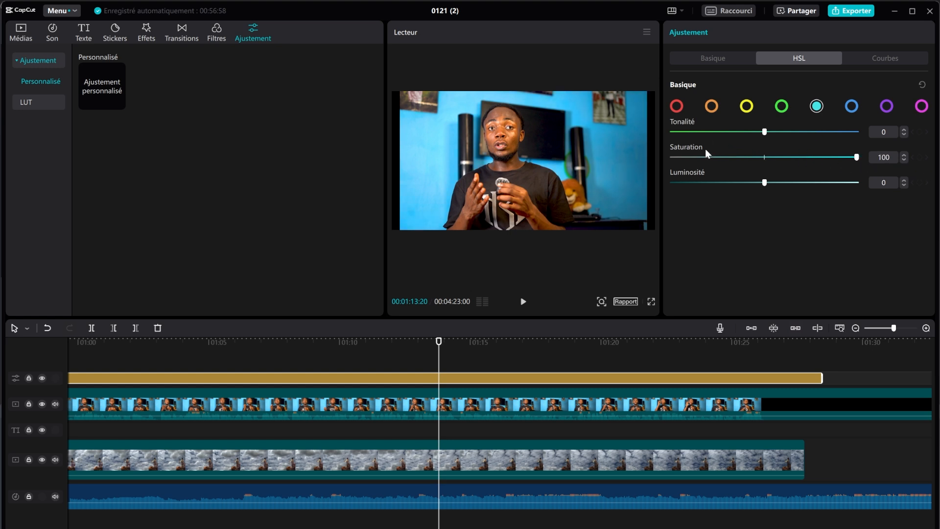
pyautogui.click(680, 132)
pyautogui.moveTo(680, 132); pyautogui.dragTo(766, 133)
pyautogui.click(921, 106)
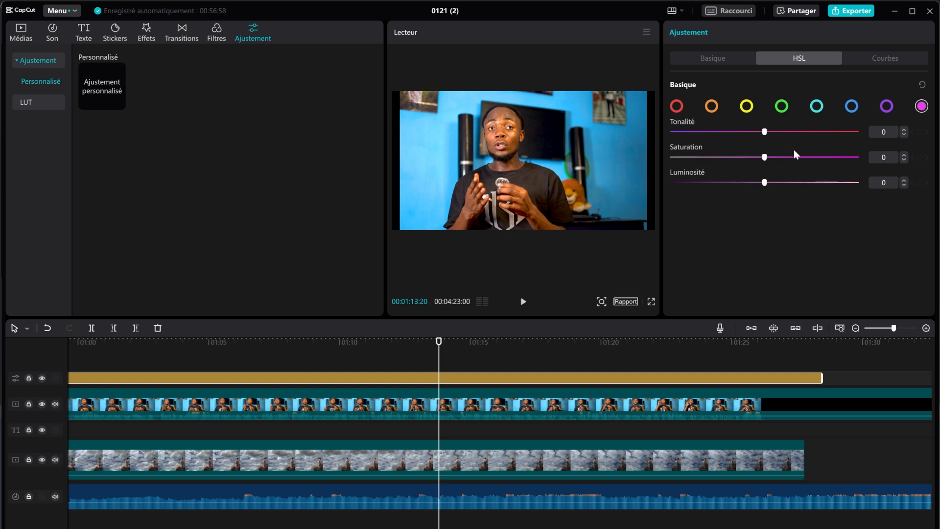
pyautogui.click(697, 132)
# Step: Undo all the trial HSL changes until red is the selected colour again
pyautogui.click(47, 328)
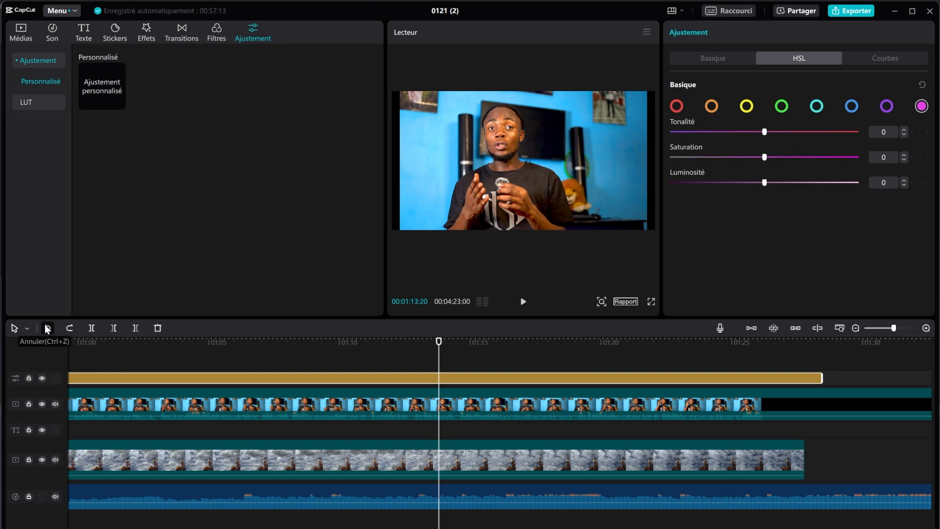
pyautogui.click(47, 329)
pyautogui.click(46, 329)
pyautogui.click(46, 329)
pyautogui.click(46, 329)
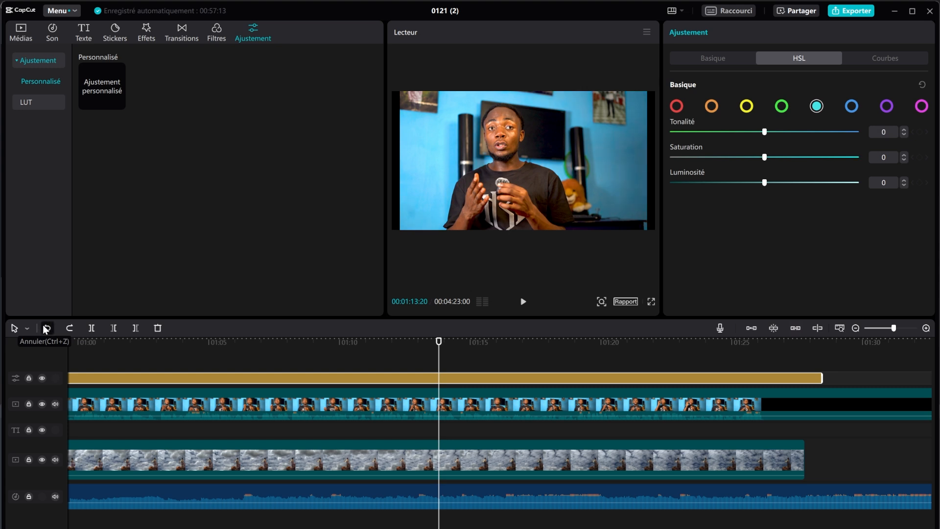
pyautogui.click(46, 329)
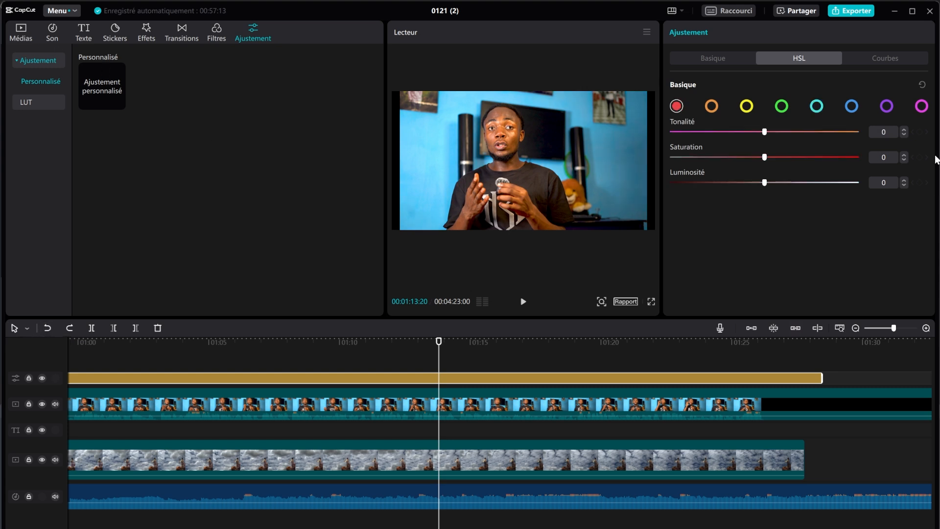
# Step: Look over the Courbes curves, then show the LUT section for importing .cube or .3dl files
pyautogui.click(894, 58)
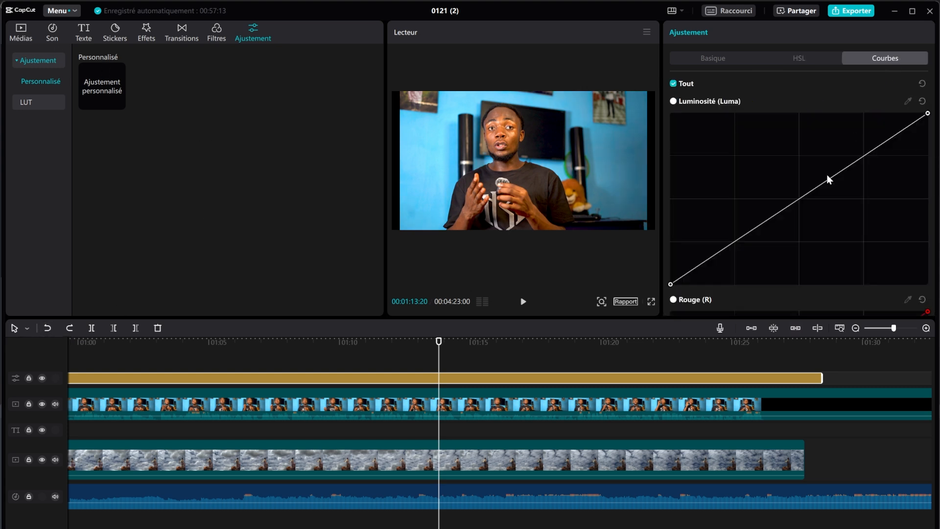
pyautogui.scroll(-6, 827, 181)
pyautogui.scroll(-2, 821, 185)
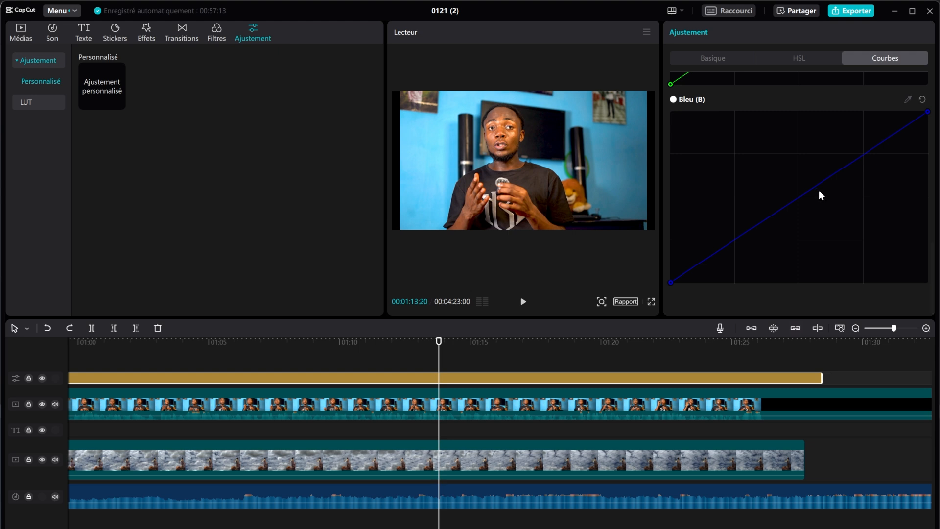
pyautogui.scroll(3, 818, 190)
pyautogui.scroll(-3, 818, 190)
pyautogui.click(25, 102)
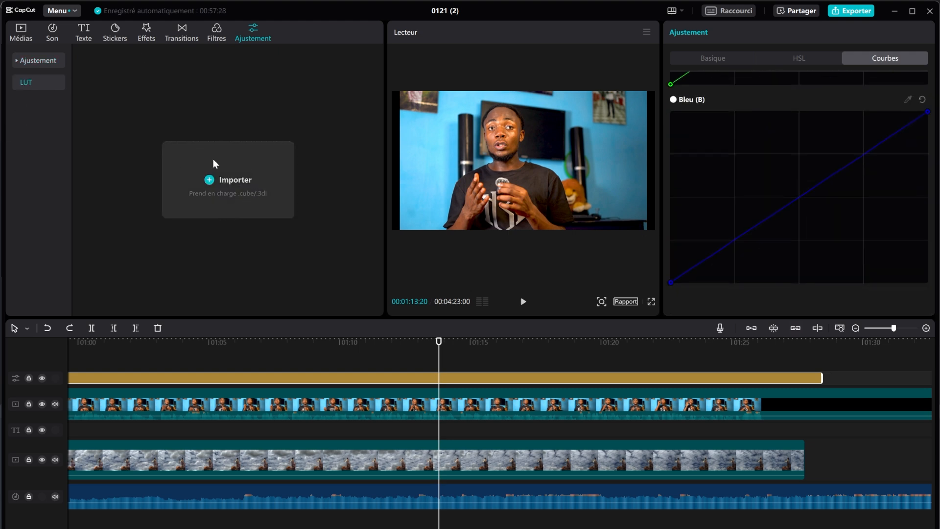
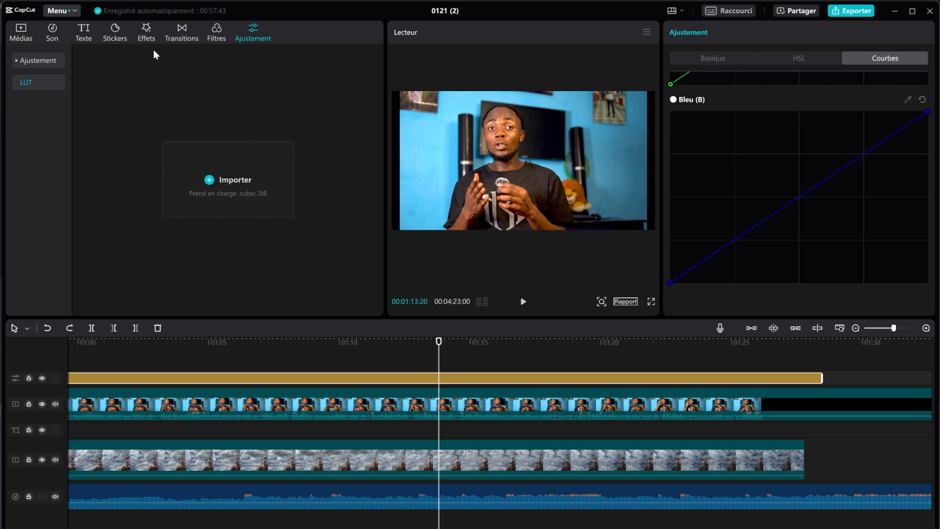
# Step: Preview the ART text effects and add the yellow ART preset to the timeline
pyautogui.click(84, 37)
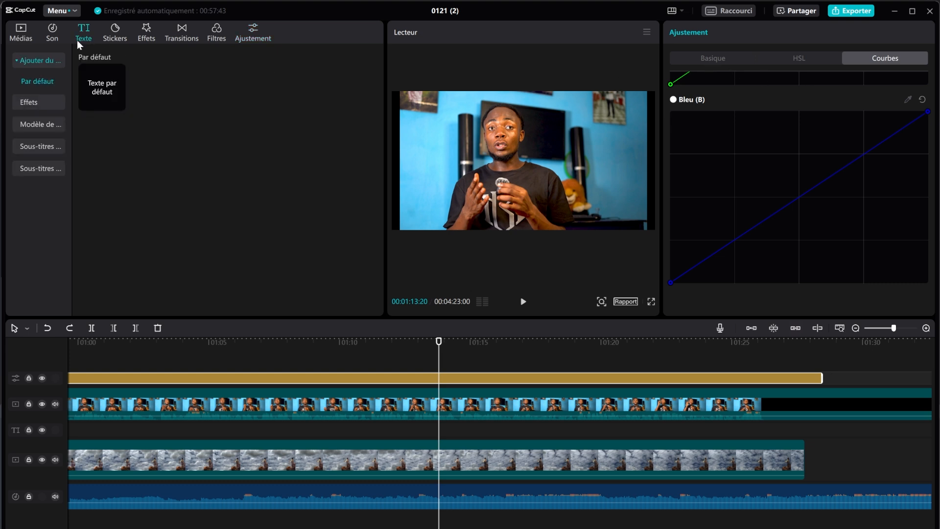
pyautogui.click(39, 107)
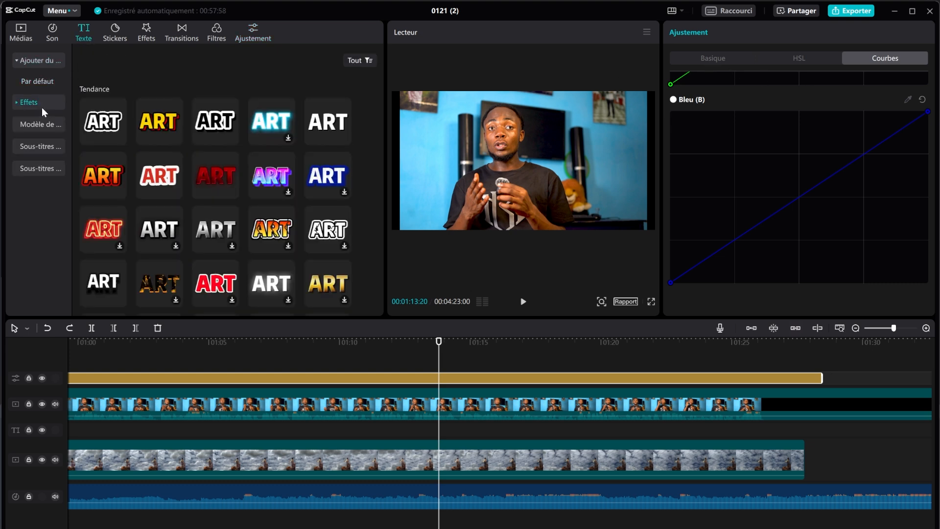
pyautogui.click(104, 122)
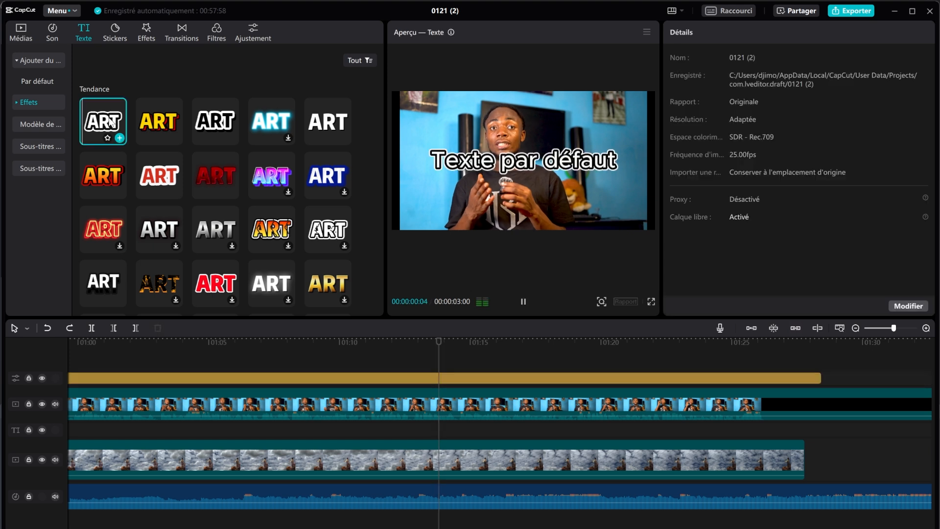
pyautogui.click(523, 301)
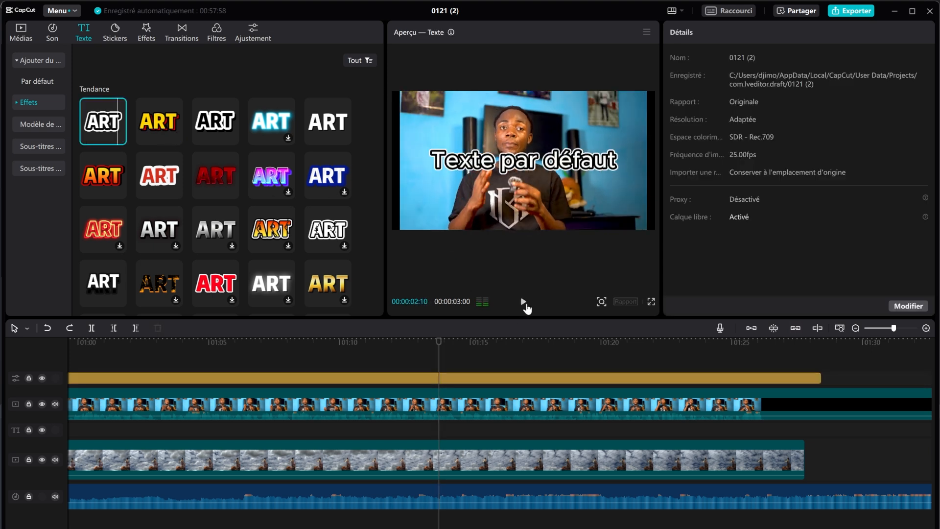
pyautogui.click(175, 138)
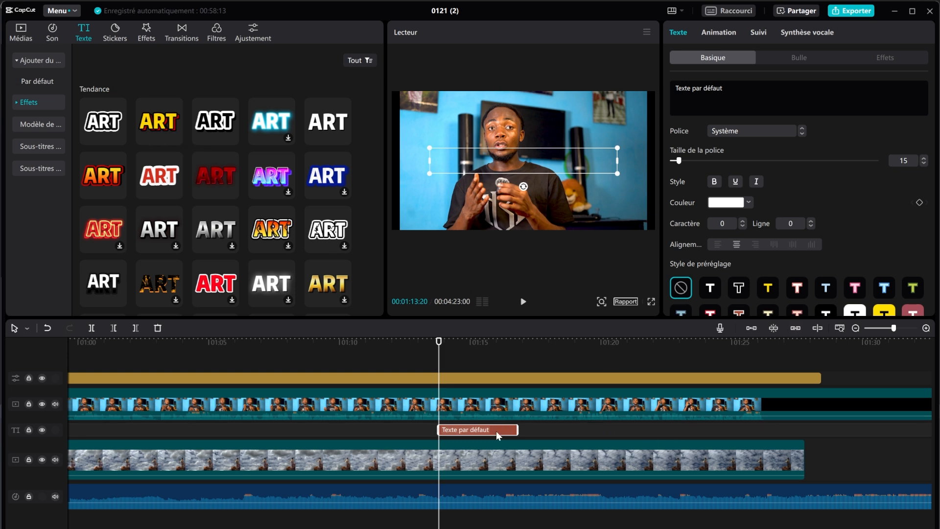
# Step: Move the title to a new top track, retype it as 'Marco', then delete it
pyautogui.moveTo(495, 430); pyautogui.dragTo(503, 370)
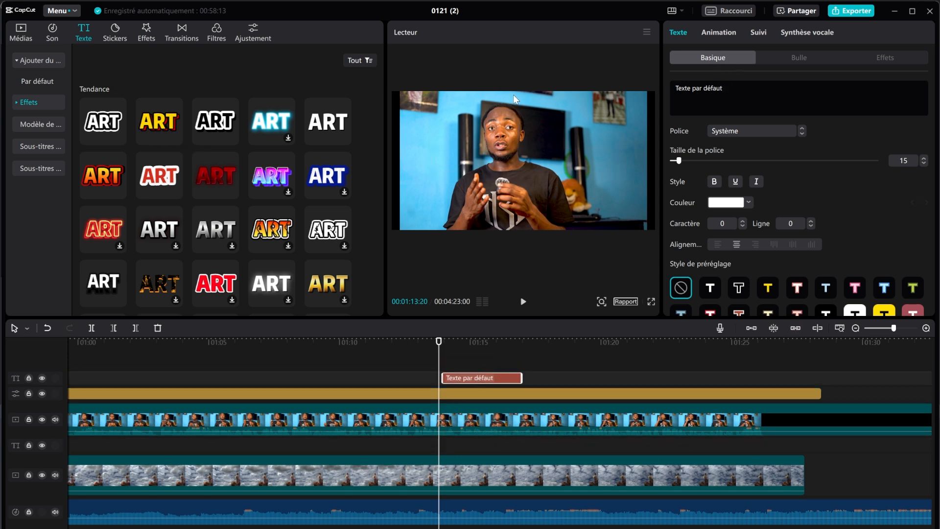
pyautogui.click(675, 86)
pyautogui.write('Ma')
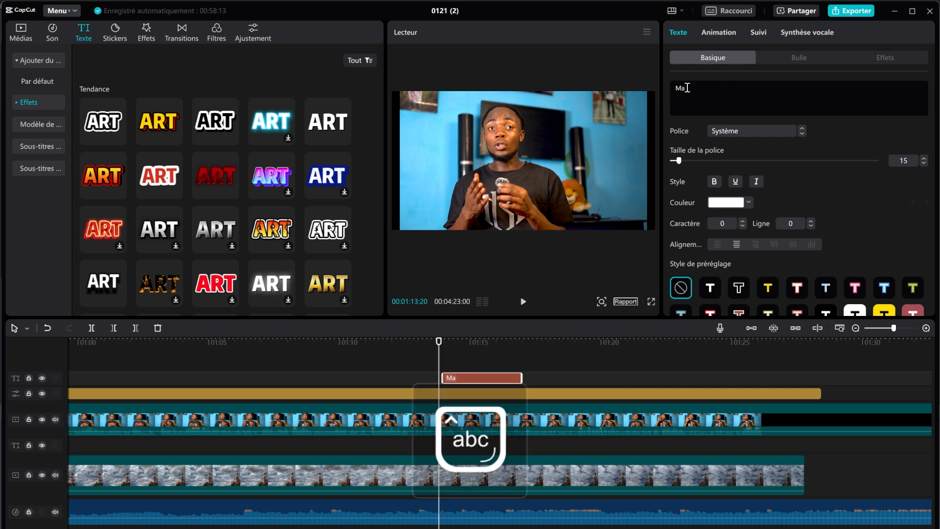
pyautogui.write('rco')
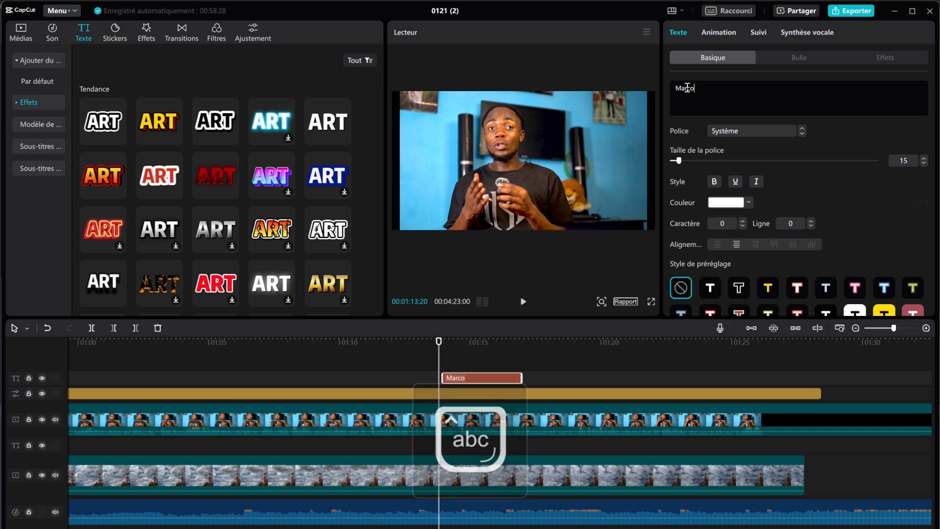
pyautogui.click(478, 337)
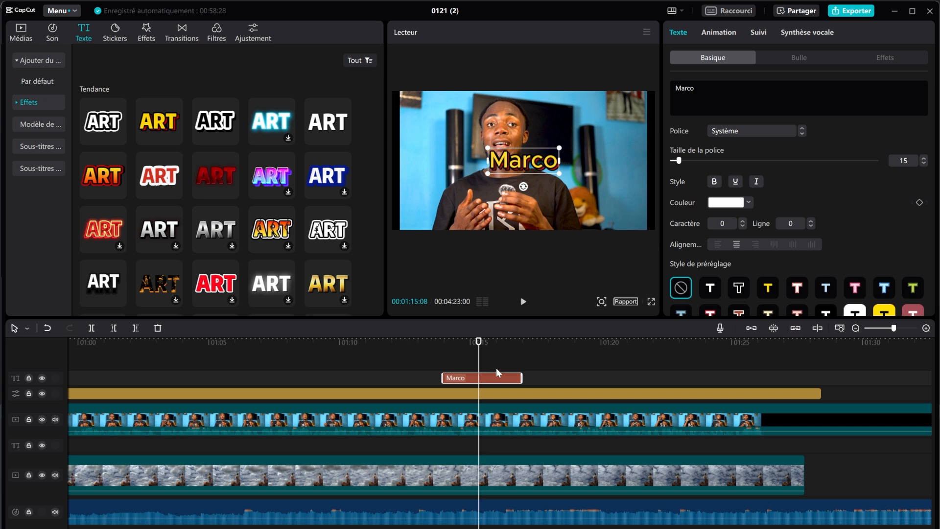
pyautogui.press('Delete')
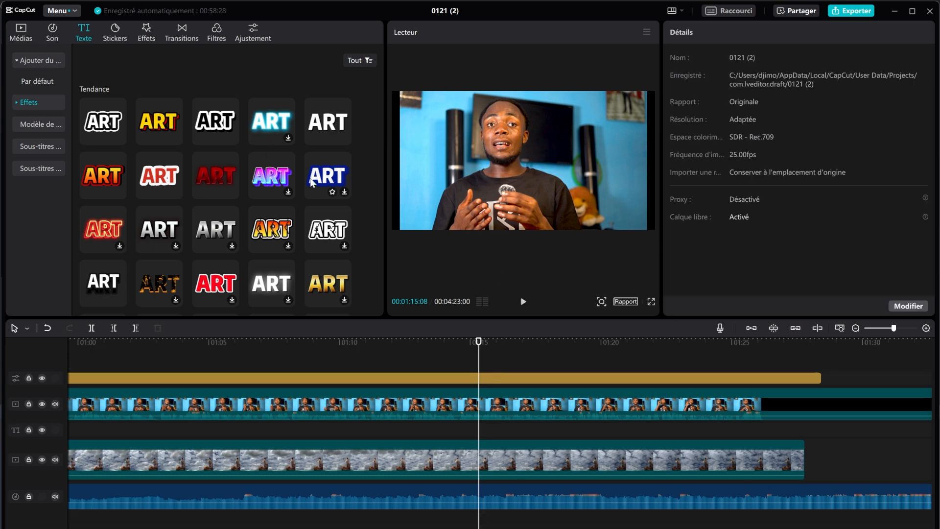
# Step: Browse the Effets grid and text templates, then pick the plain Par défaut text option
pyautogui.scroll(-2, 277, 182)
pyautogui.scroll(-5, 277, 181)
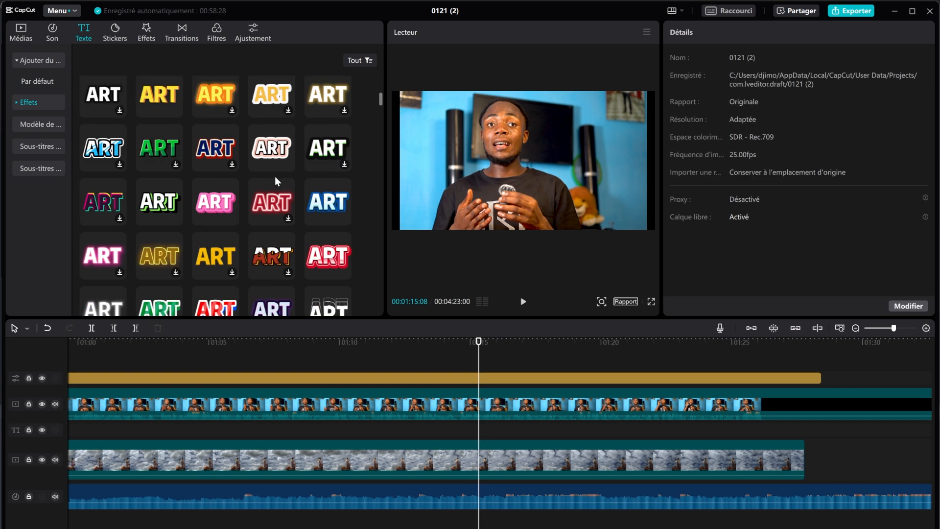
pyautogui.scroll(-4, 274, 183)
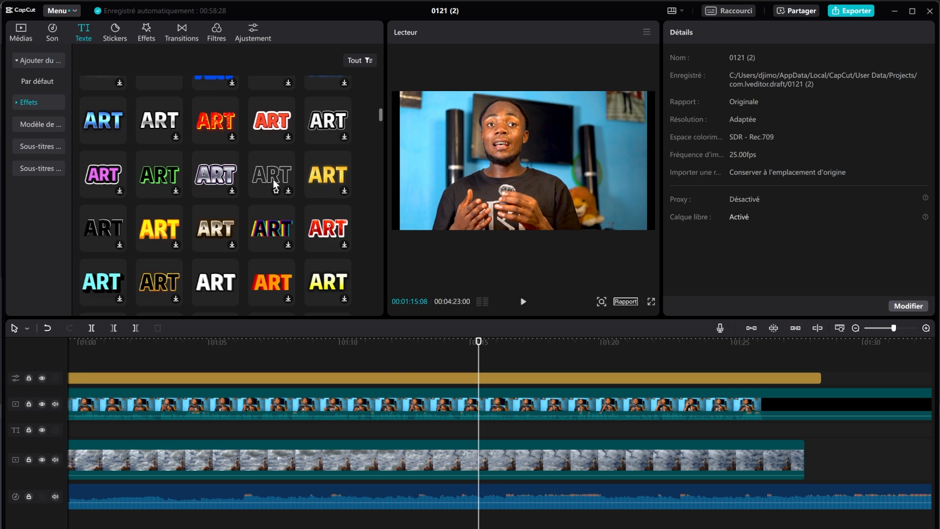
pyautogui.scroll(1, 273, 186)
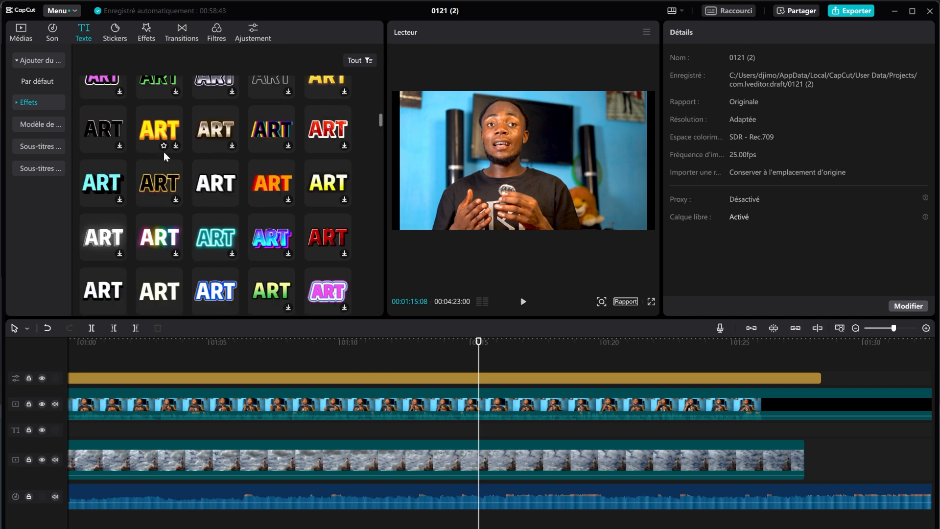
pyautogui.click(47, 125)
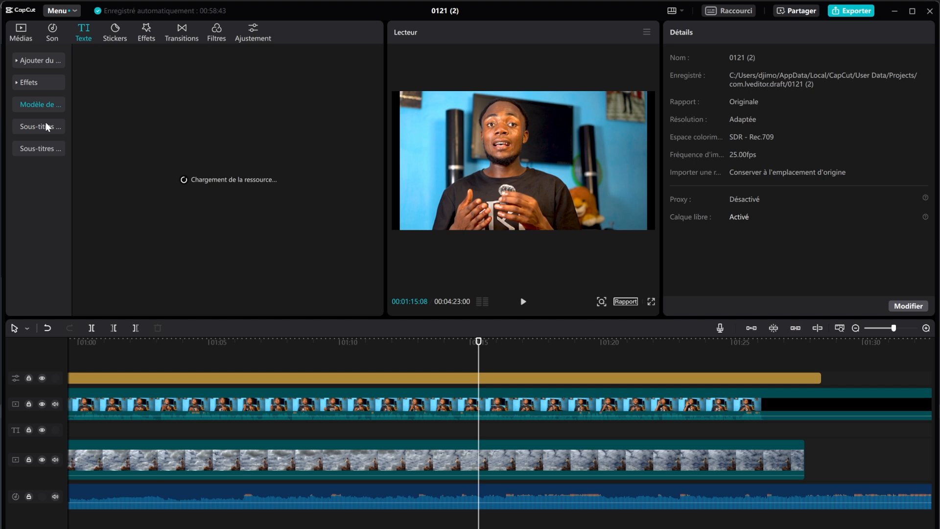
pyautogui.click(35, 81)
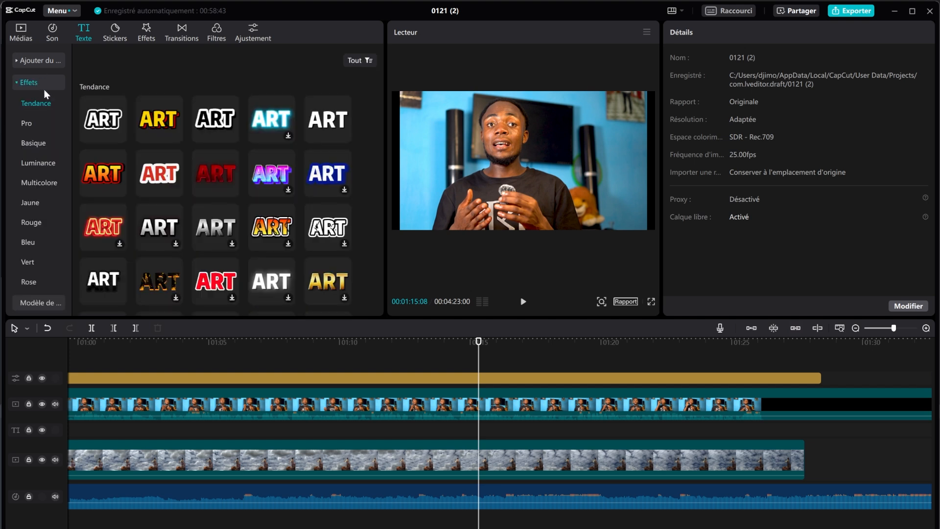
pyautogui.click(43, 86)
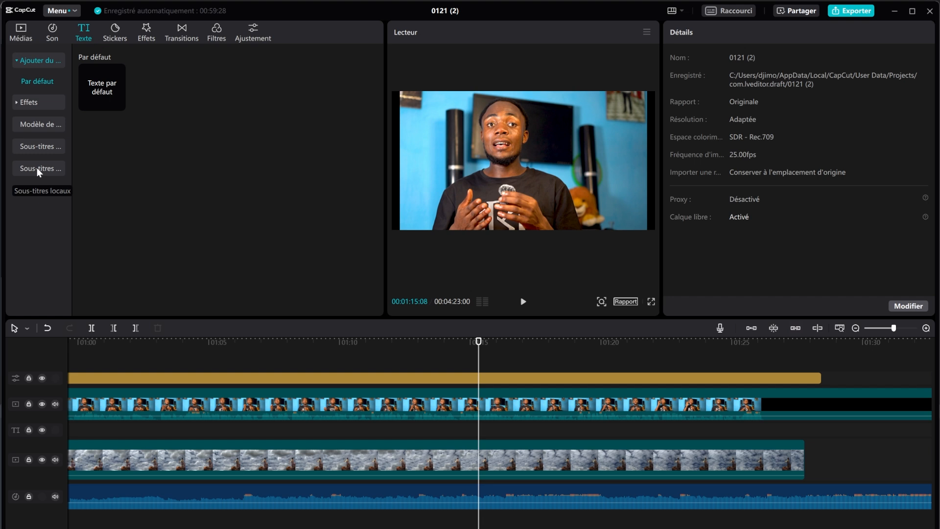
# Step: Open Sous-titres automatiques and keep Français as the spoken language
pyautogui.click(36, 168)
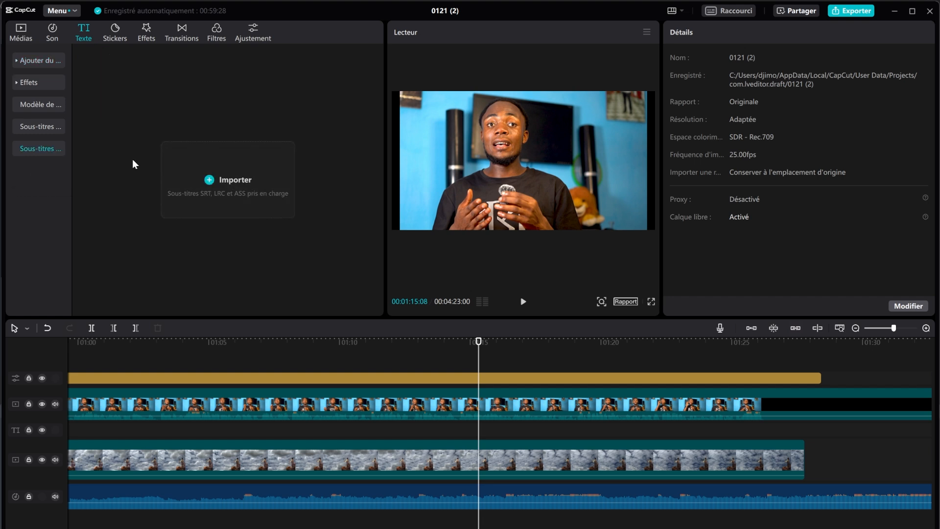
pyautogui.click(31, 126)
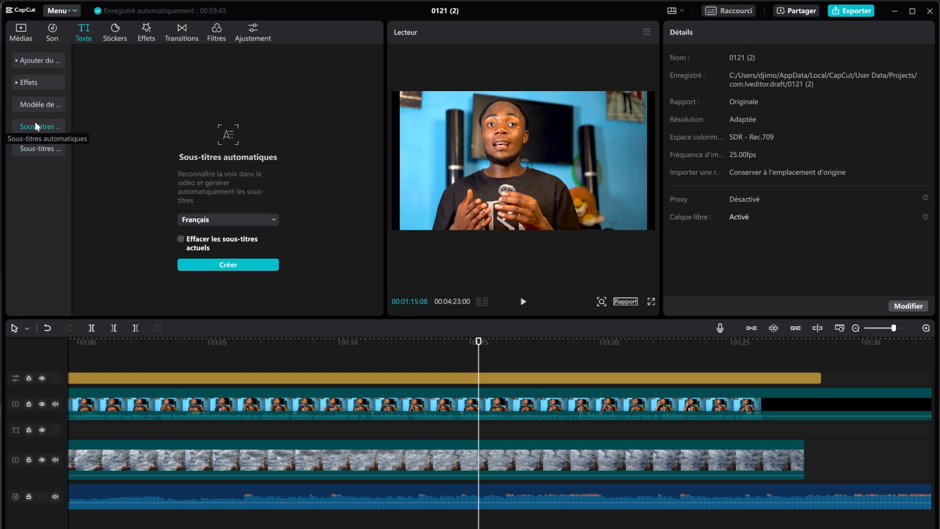
pyautogui.click(228, 222)
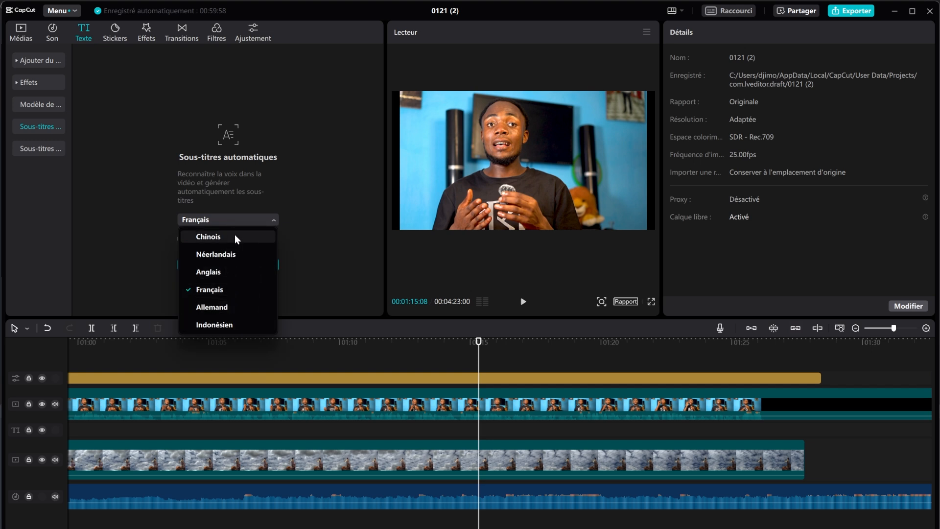
pyautogui.click(226, 288)
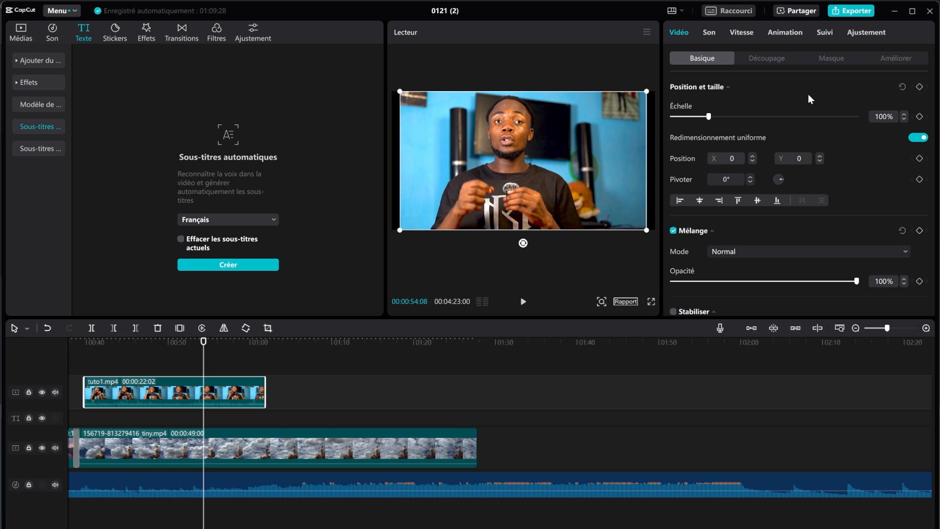
# Step: Look through the presenter clip's Son, Vitesse, Animation, Suivi and Ajustement tabs, then select the music track
pyautogui.click(709, 33)
pyautogui.click(742, 33)
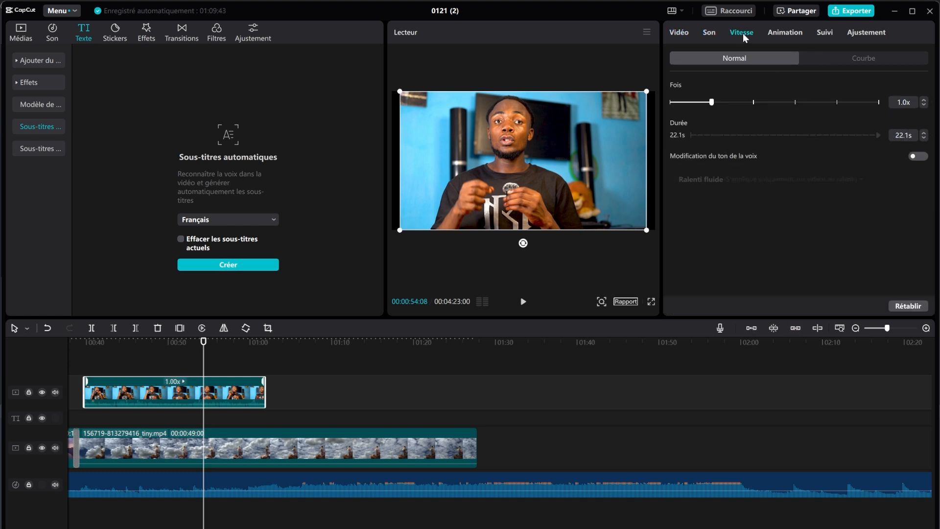
pyautogui.click(777, 33)
pyautogui.click(833, 33)
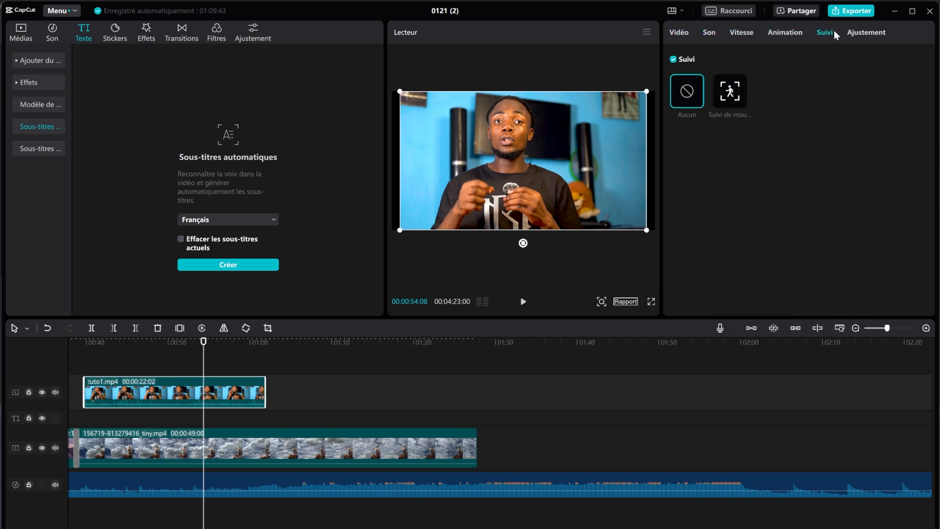
pyautogui.click(862, 36)
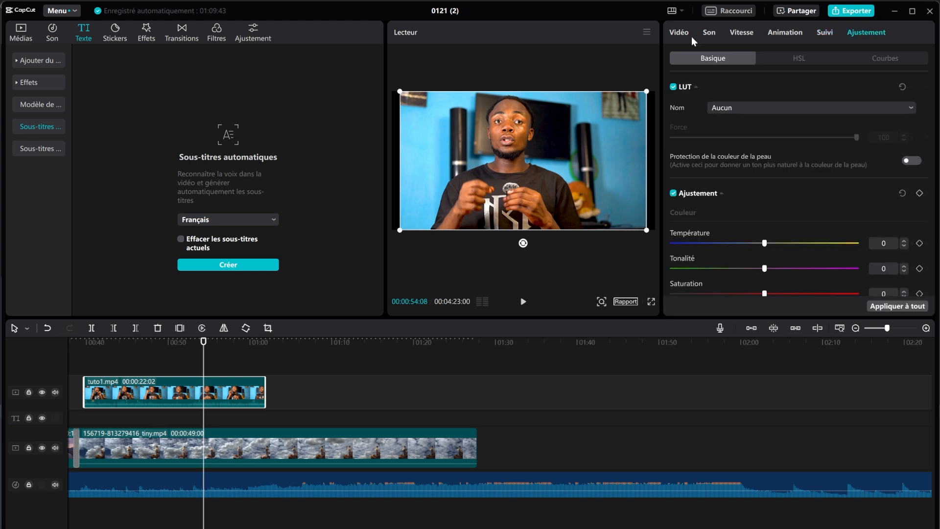
pyautogui.click(679, 34)
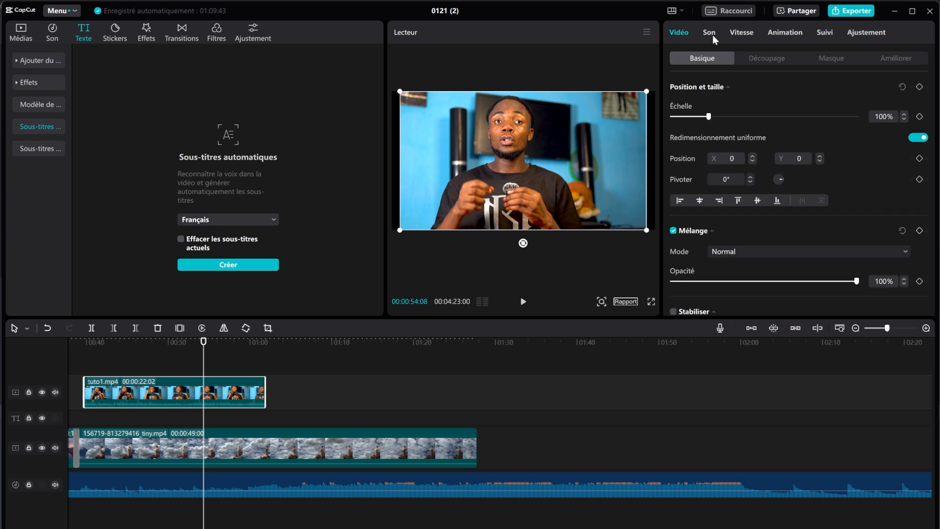
pyautogui.click(712, 34)
pyautogui.click(412, 477)
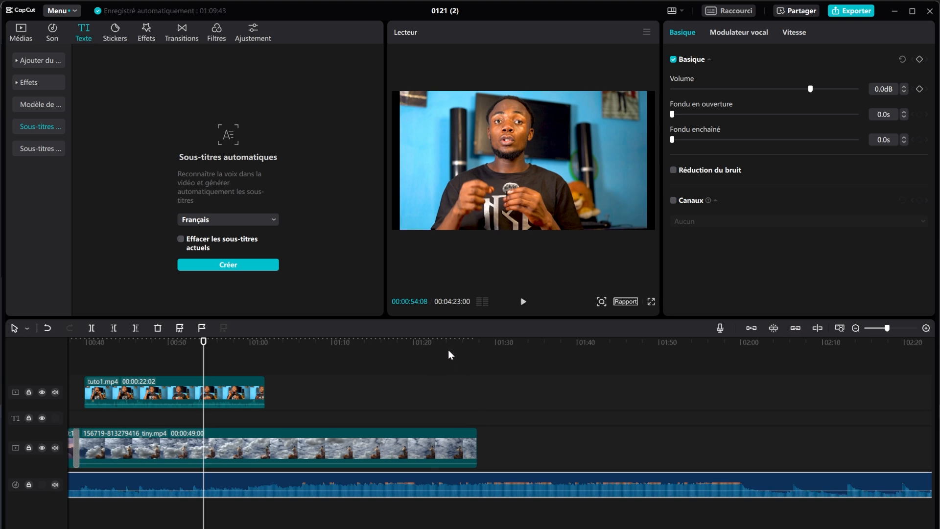
# Step: Lower the music track to -12.3dB and give it a fade-in while previewing around 00:38
pyautogui.moveTo(141, 341); pyautogui.dragTo(424, 327)
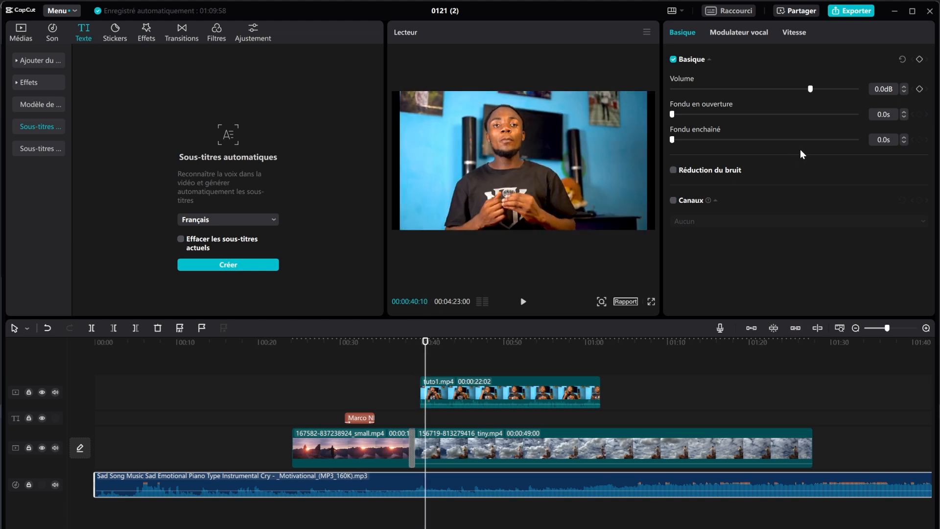
pyautogui.click(523, 301)
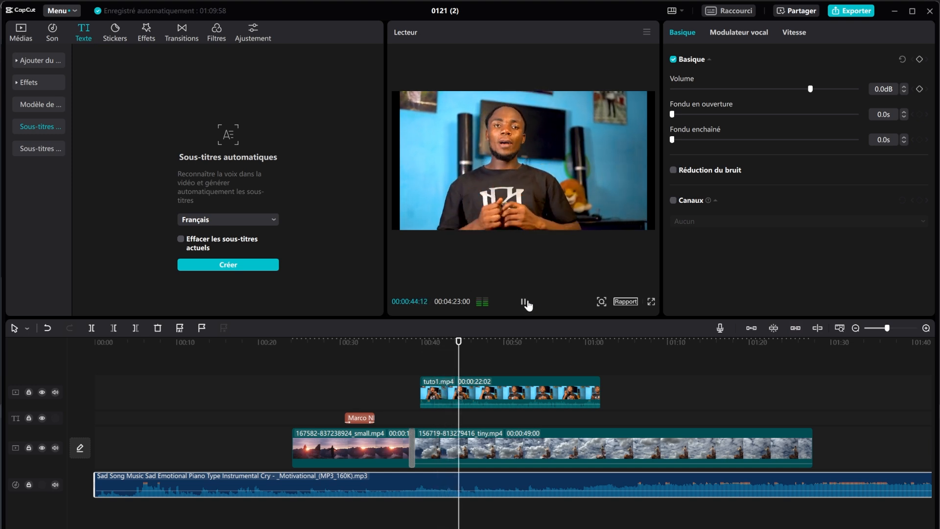
pyautogui.click(523, 302)
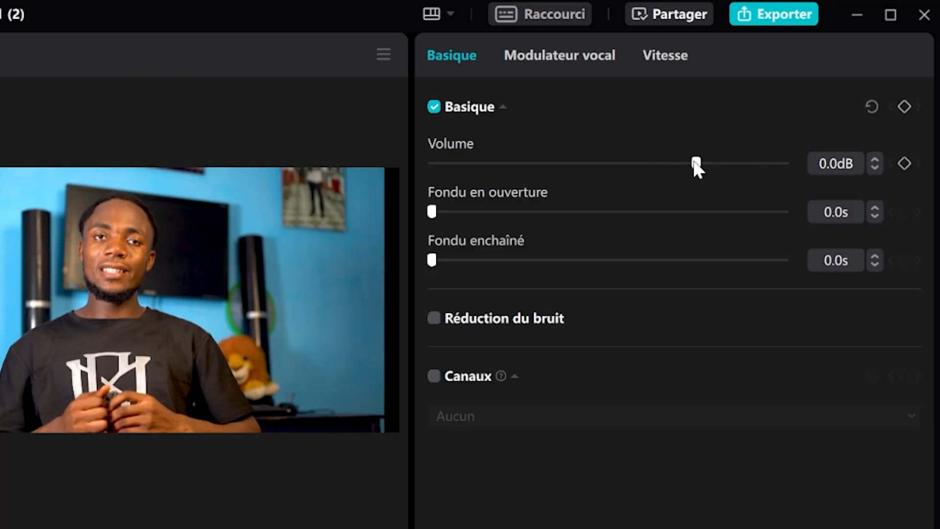
pyautogui.moveTo(684, 166); pyautogui.dragTo(637, 200)
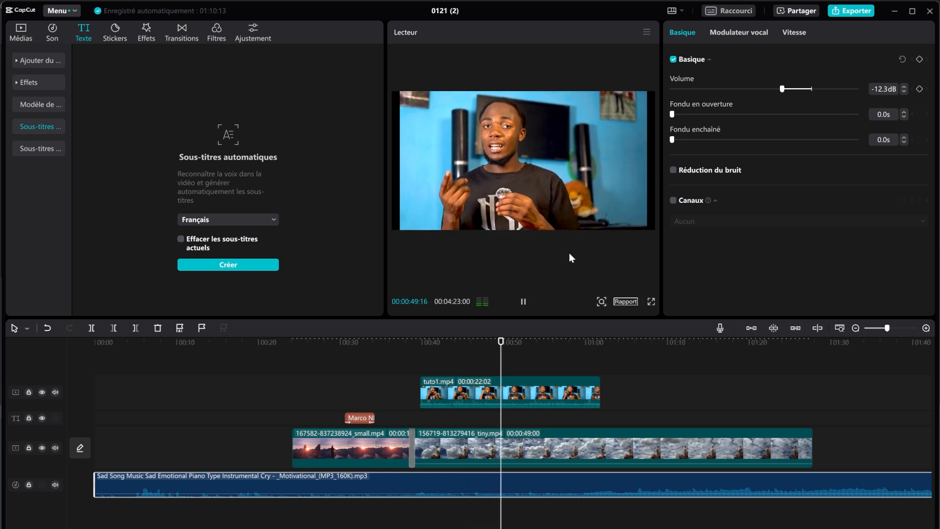
pyautogui.click(523, 302)
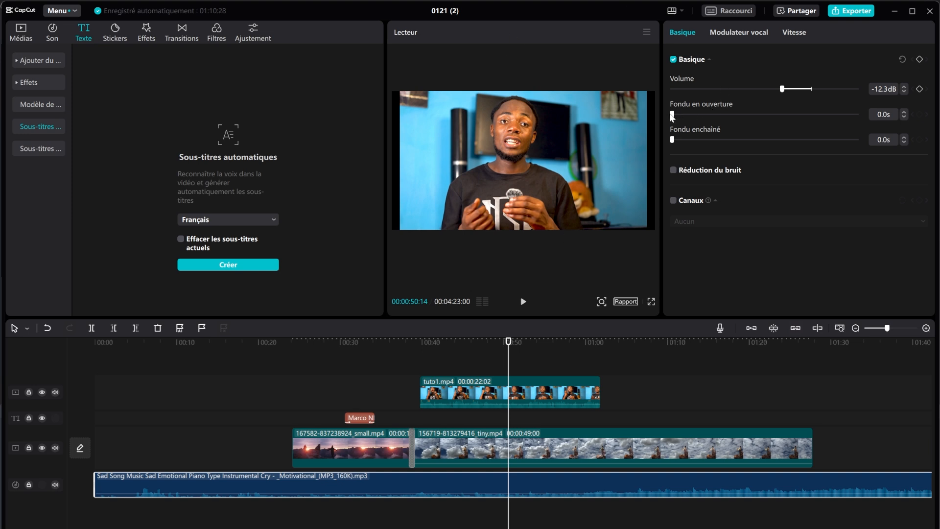
pyautogui.moveTo(672, 114); pyautogui.dragTo(744, 114)
# Step: Move the tuto1.mp4 presenter clip to the start of the timeline at 00:00
pyautogui.moveTo(432, 397)
pyautogui.click(424, 394)
pyautogui.moveTo(499, 392); pyautogui.dragTo(175, 391)
pyautogui.moveTo(142, 489)
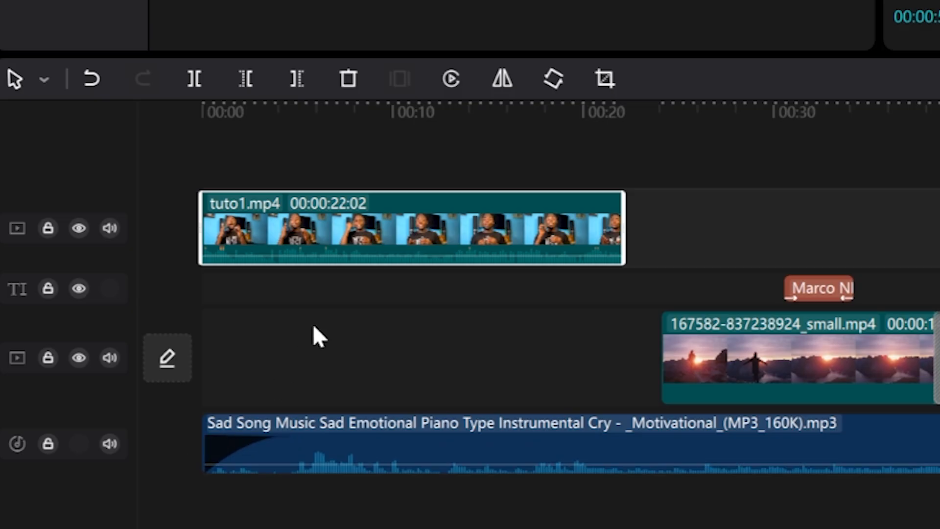
# Step: Move the tuto1.mp4 clip to about 45 seconds on the timeline
pyautogui.moveTo(401, 206)
pyautogui.moveTo(387, 222); pyautogui.dragTo(939, 223)
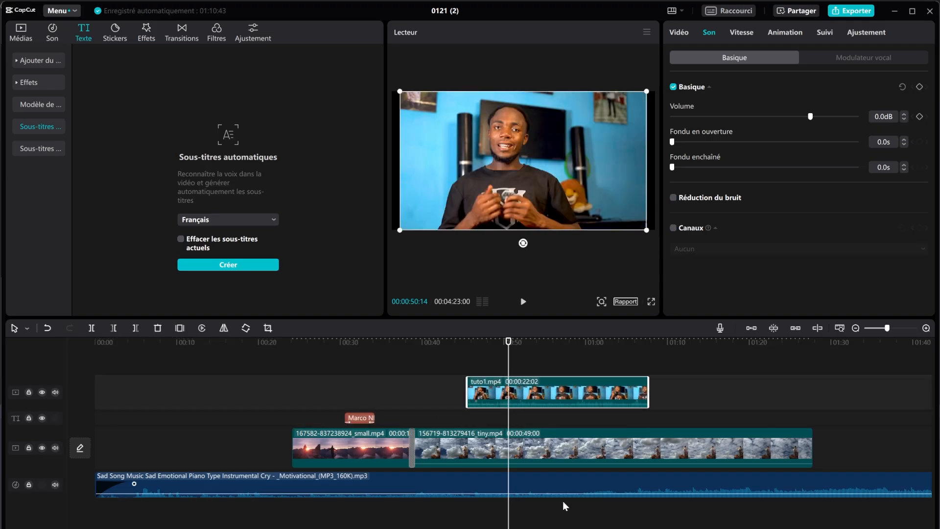
pyautogui.click(454, 486)
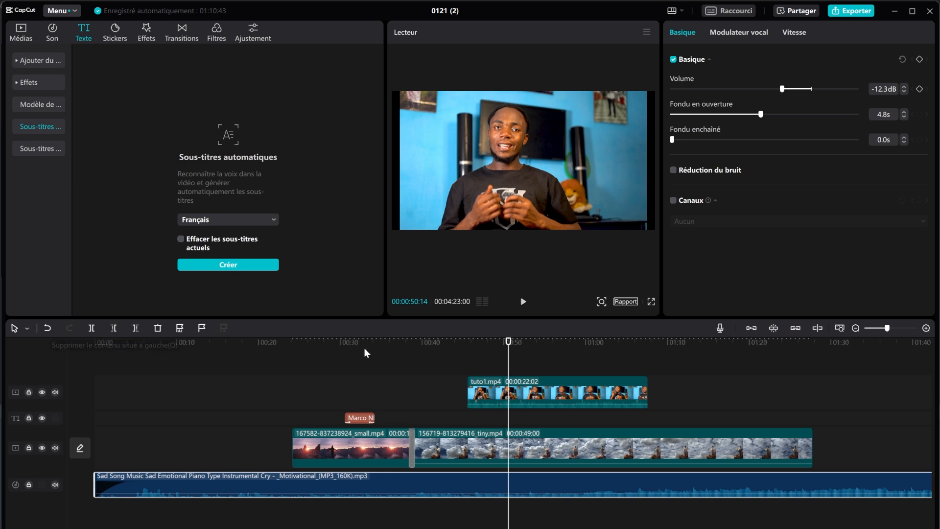
# Step: Split the music at 45 seconds and delete its earlier left part
pyautogui.click(465, 340)
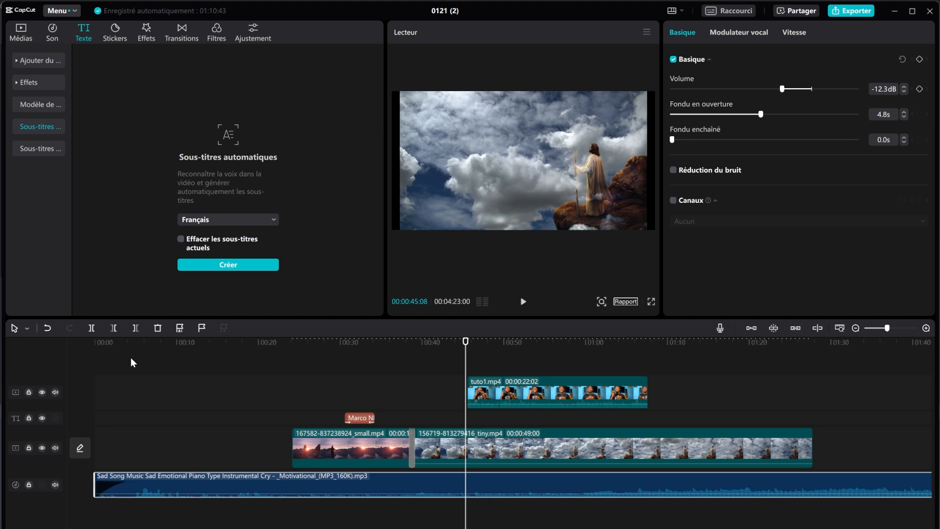
pyautogui.click(110, 330)
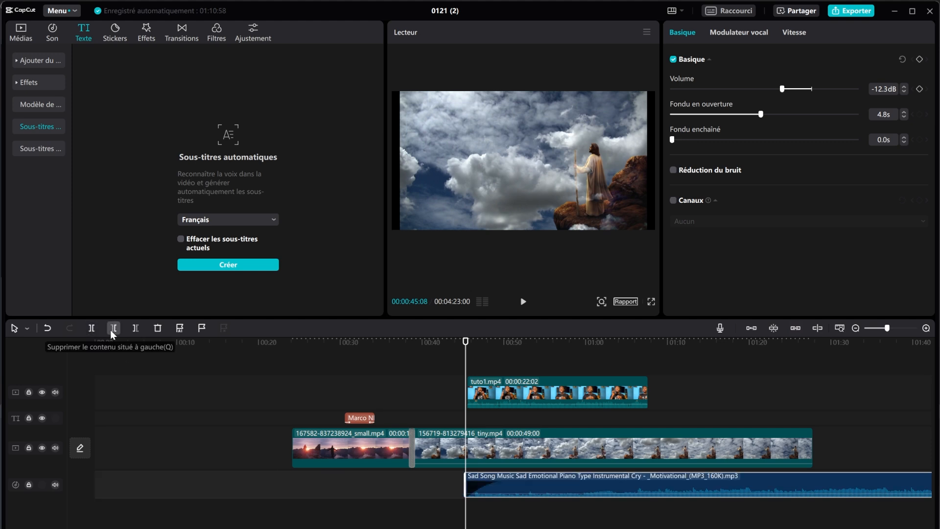
pyautogui.click(47, 327)
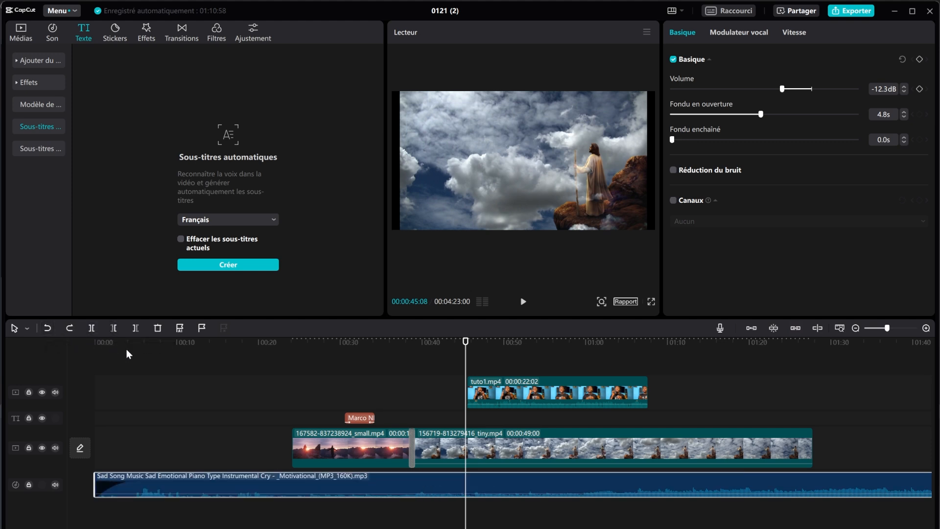
pyautogui.click(91, 327)
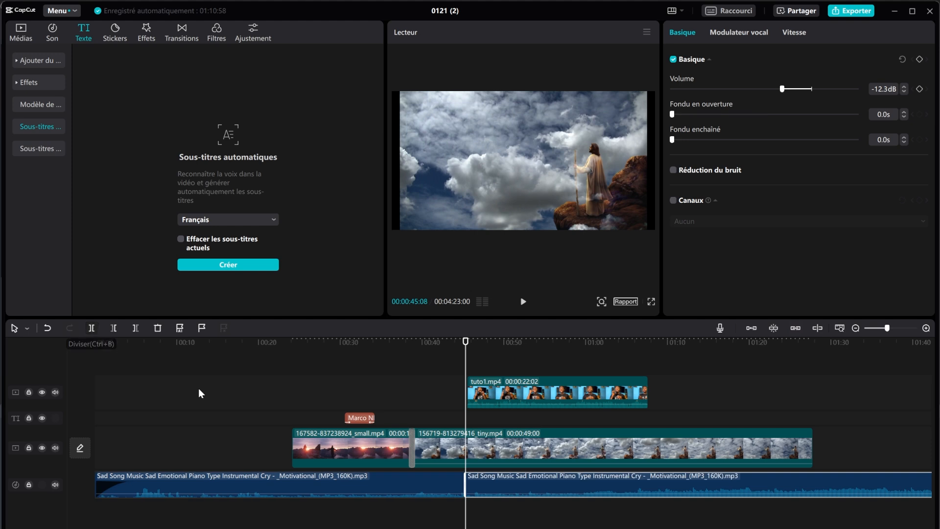
pyautogui.click(386, 493)
pyautogui.click(157, 329)
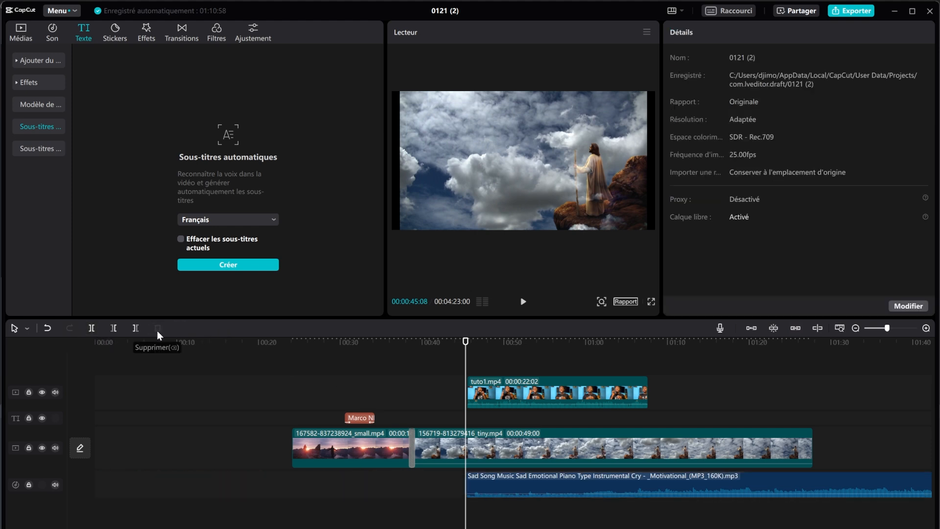
# Step: Fade the trimmed music in over 5.7 seconds and play it back to check
pyautogui.click(514, 490)
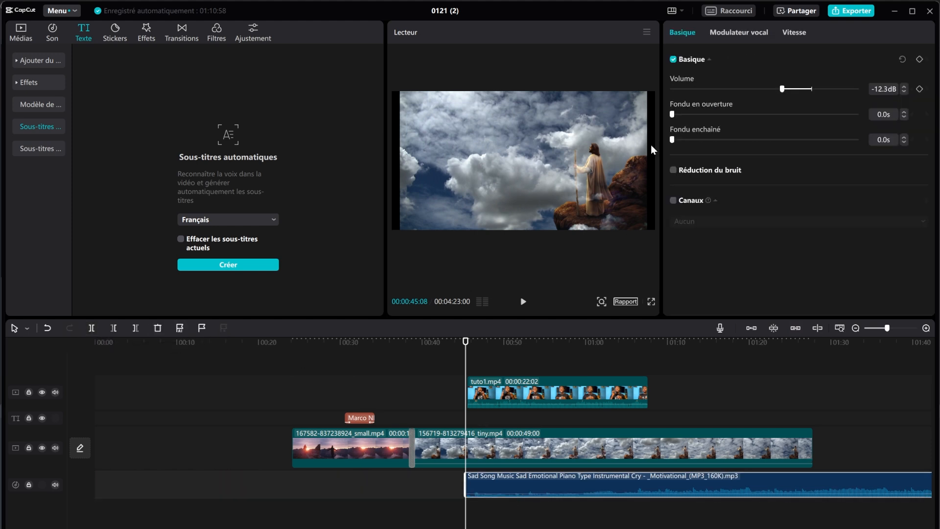
pyautogui.moveTo(699, 116); pyautogui.dragTo(774, 118)
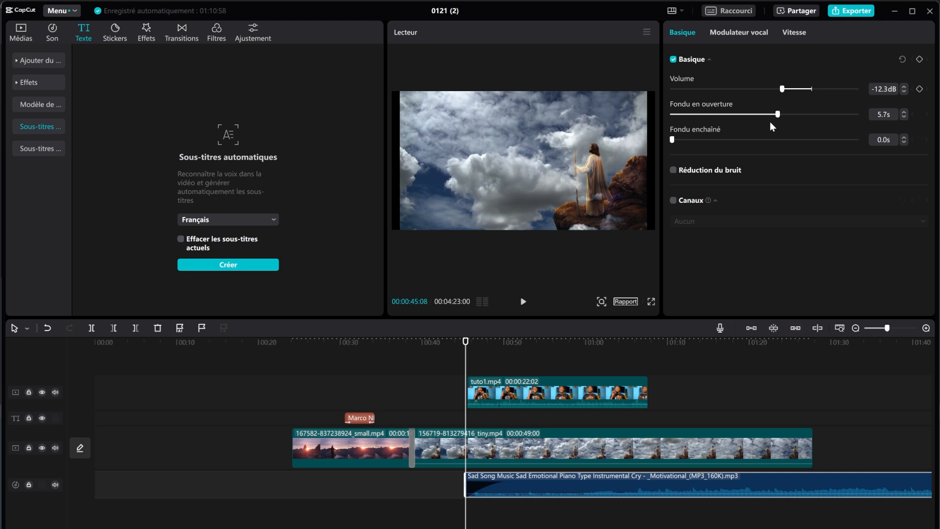
pyautogui.click(521, 304)
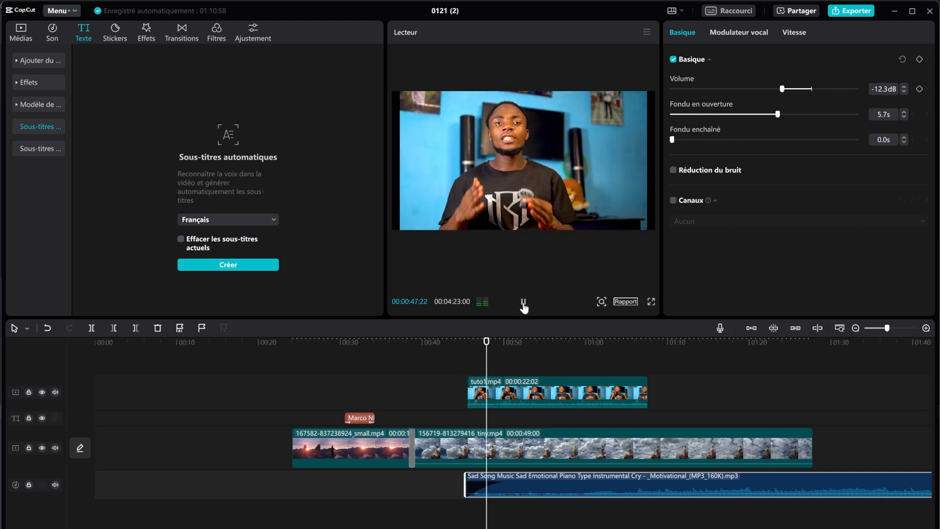
pyautogui.click(523, 306)
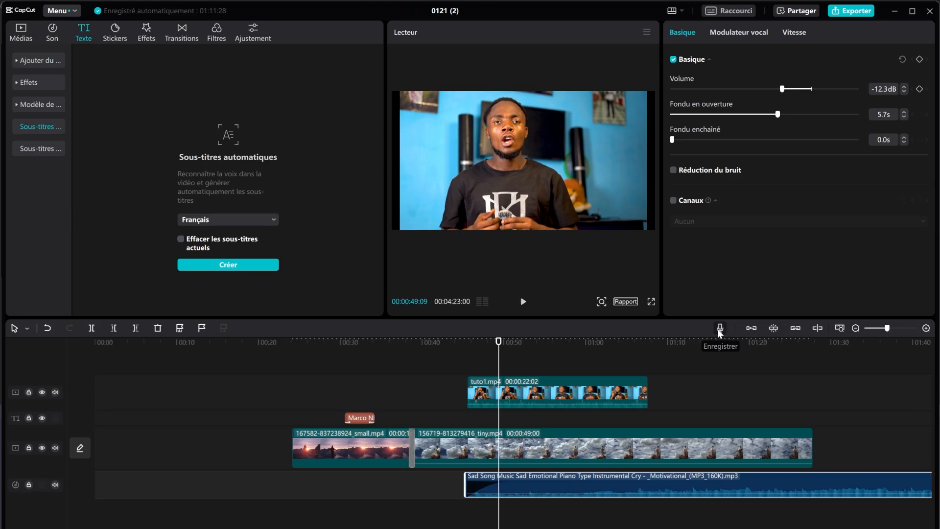
# Step: Record a short Enregistrer1 voice-over near 00:48, then close the recorder
pyautogui.click(718, 328)
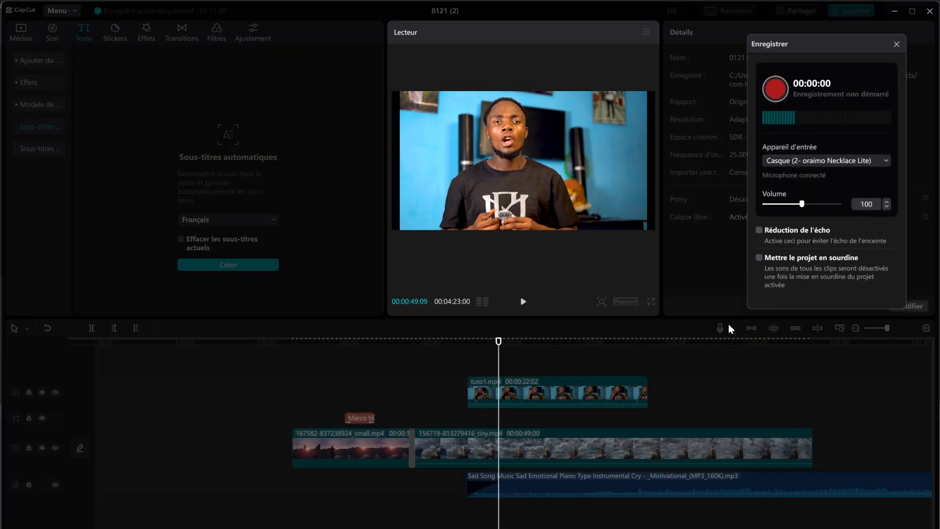
pyautogui.click(777, 93)
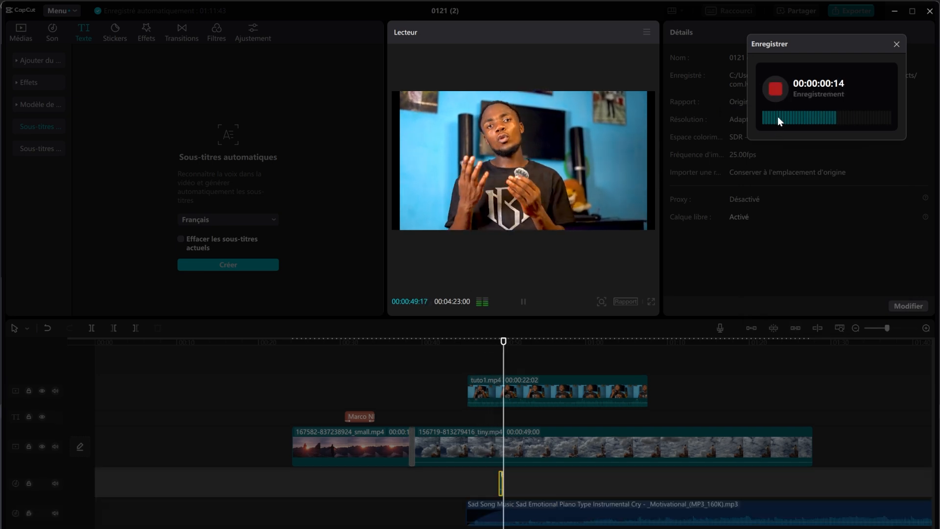
pyautogui.click(779, 91)
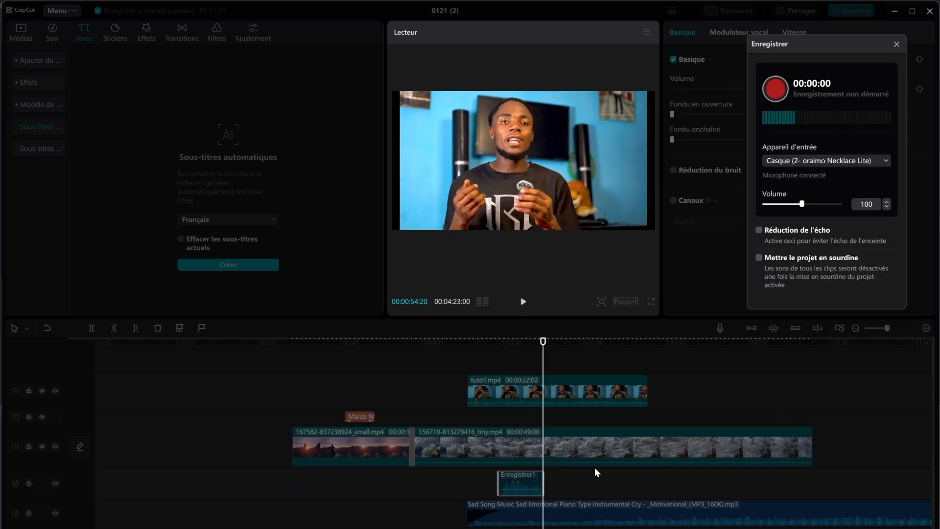
pyautogui.click(619, 467)
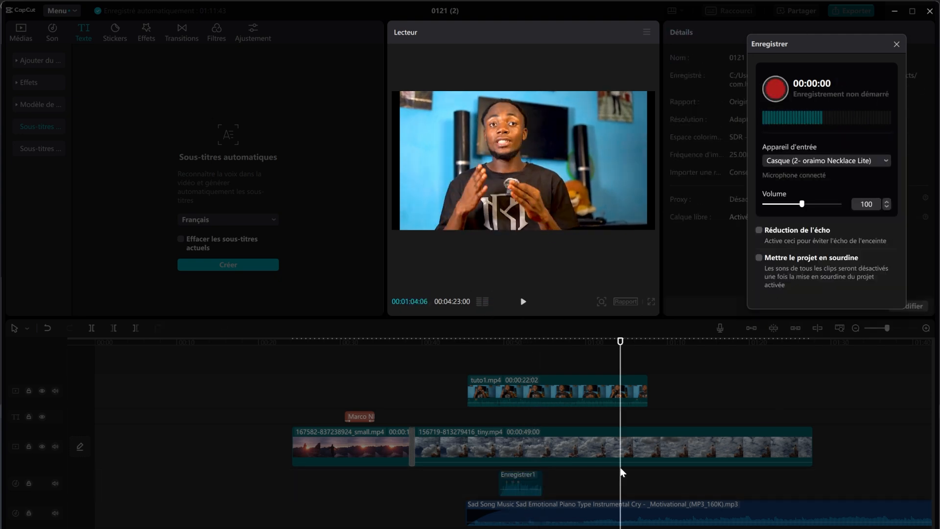
pyautogui.click(896, 44)
pyautogui.click(490, 361)
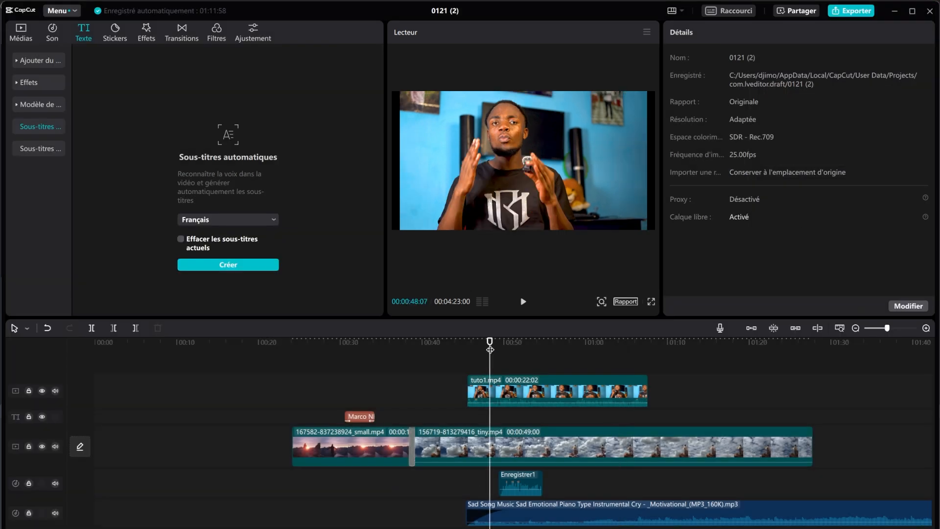
# Step: Mute the music track, replay the presenter section without it, then select tuto1.mp4
pyautogui.click(523, 302)
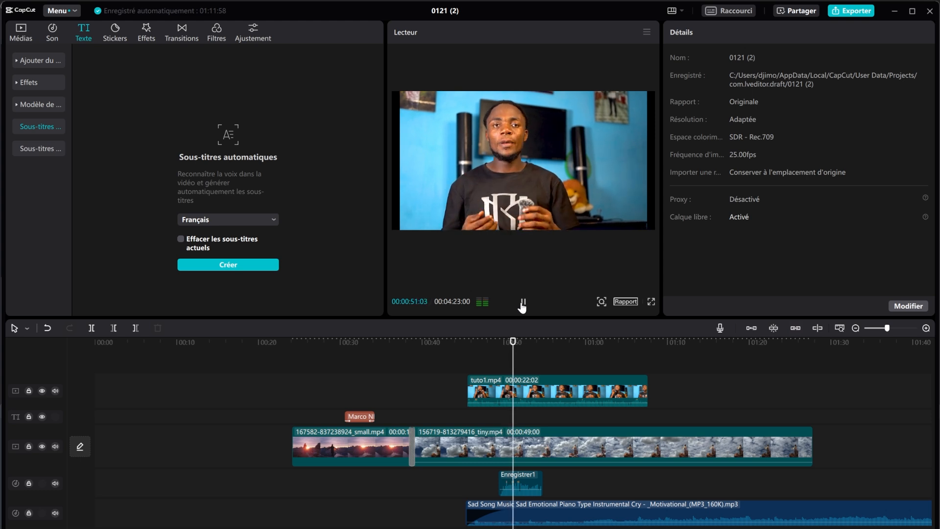
pyautogui.click(522, 302)
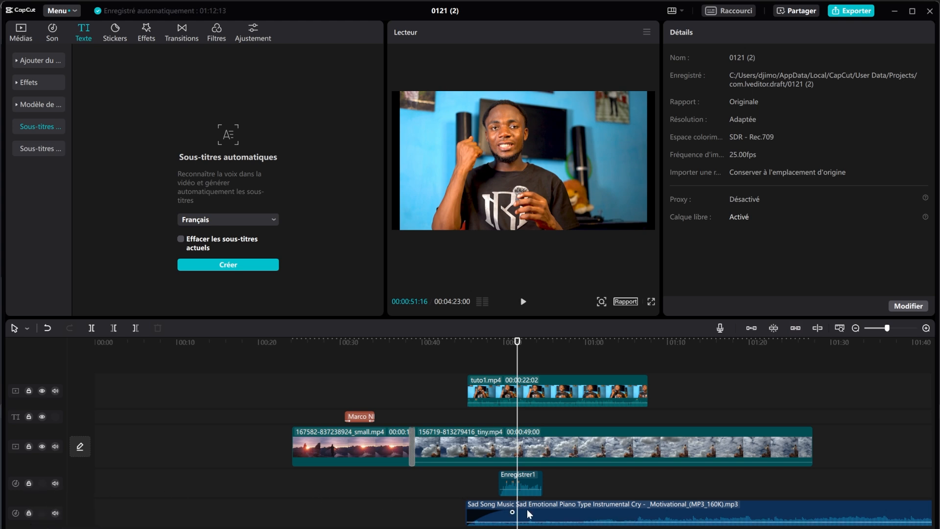
pyautogui.click(489, 512)
pyautogui.click(56, 514)
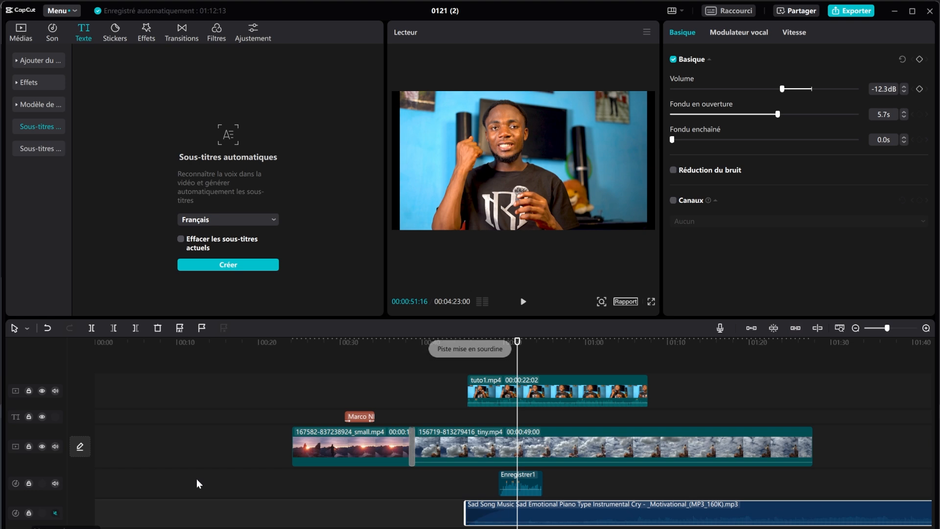
pyautogui.click(523, 301)
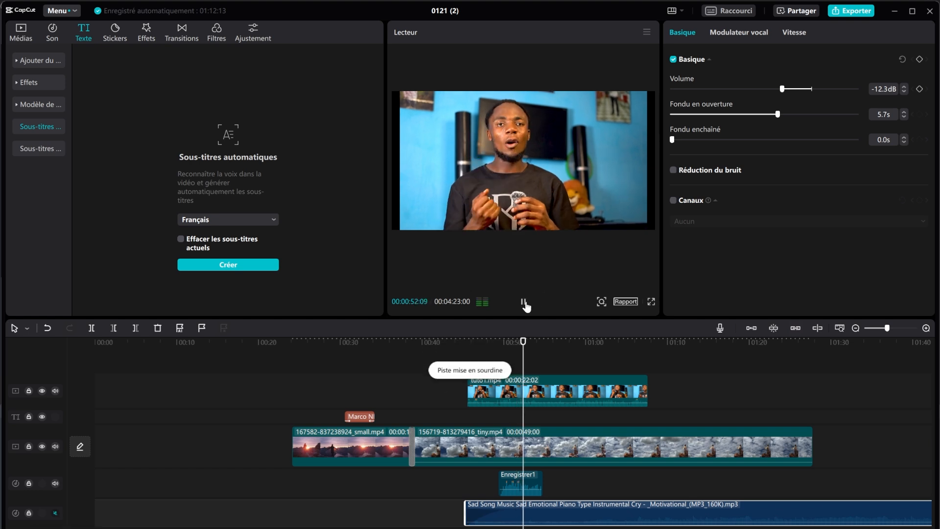
pyautogui.click(556, 387)
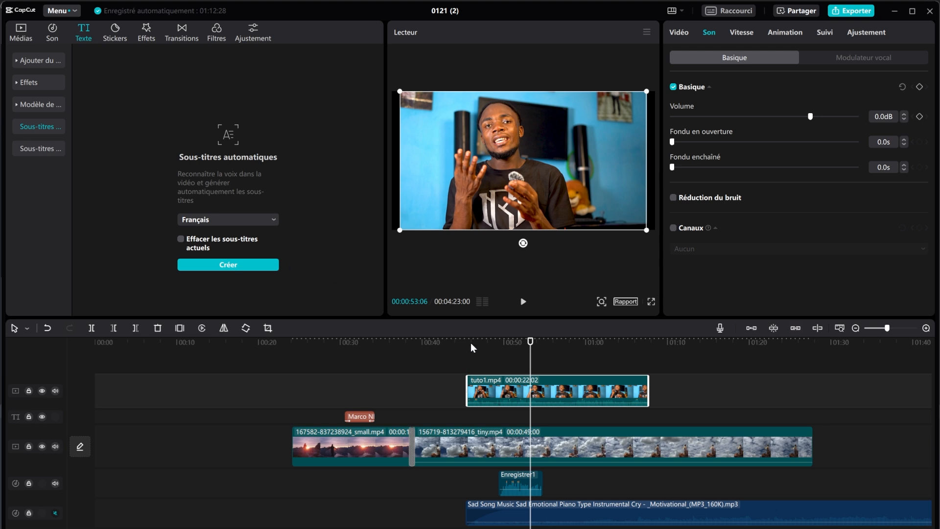
# Step: Extract tuto1.mp4's sound onto its own audio track and play back the presenter section
pyautogui.rightClick(557, 396)
pyautogui.click(630, 472)
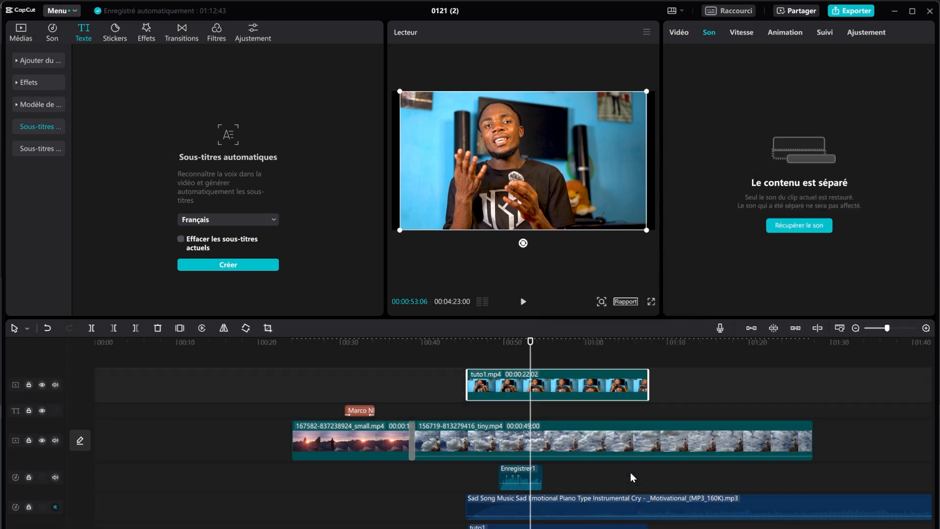
pyautogui.click(563, 526)
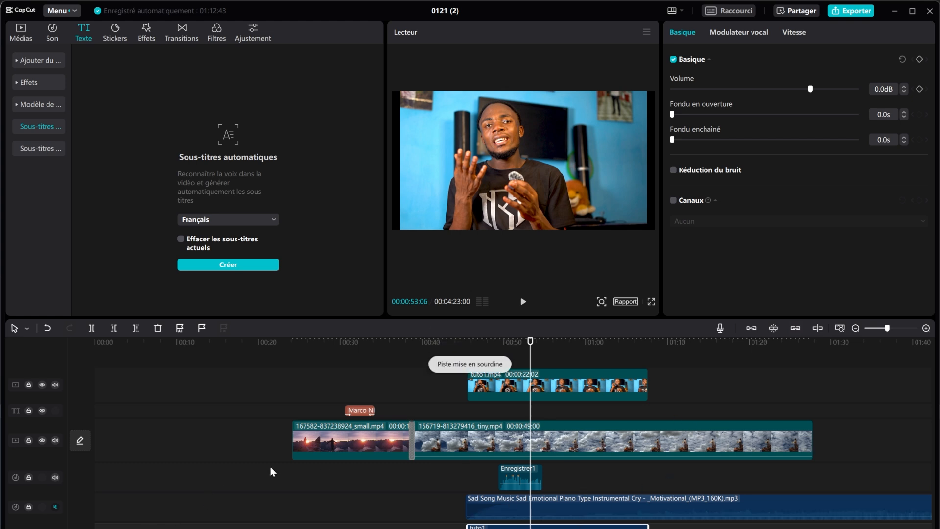
pyautogui.click(487, 343)
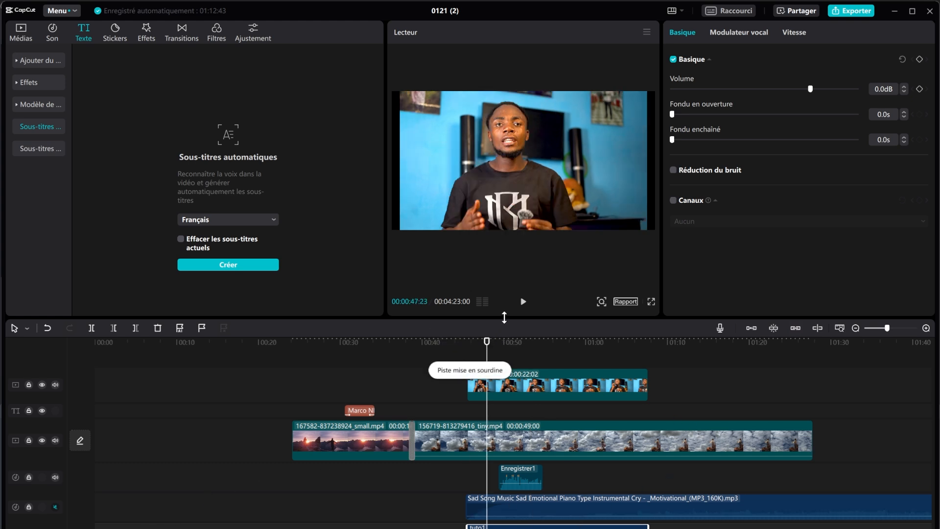
pyautogui.click(522, 302)
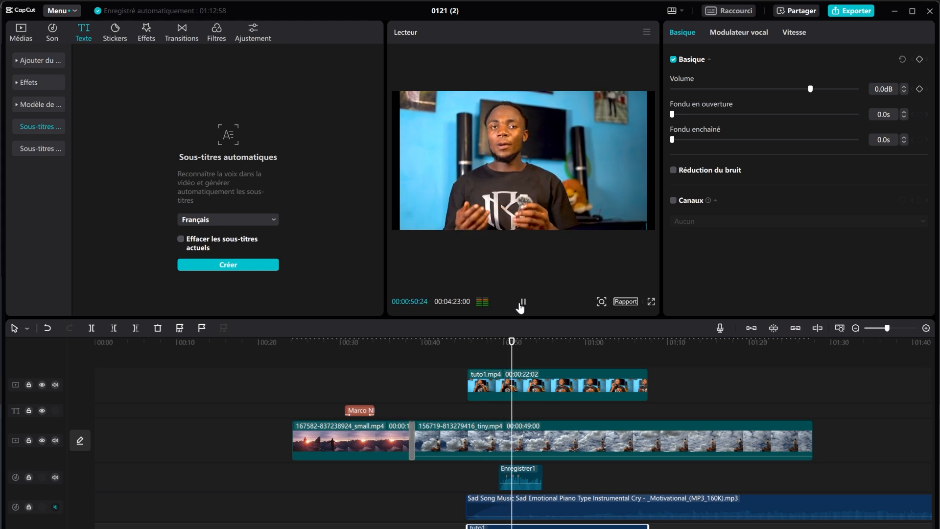
pyautogui.click(521, 304)
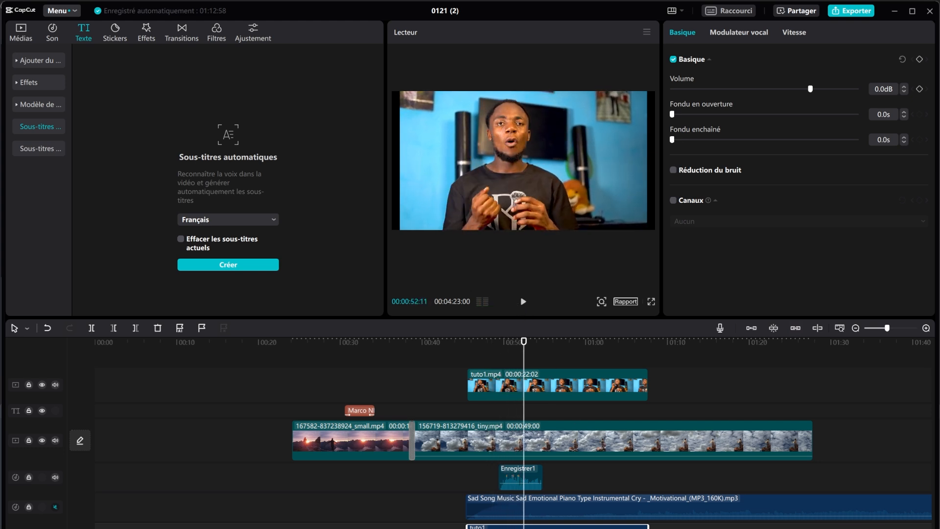
# Step: Trial a 3.5 s fade-in and -20 dB on tuto1's audio, reset to 0 dB, and delete Enregistrer1
pyautogui.moveTo(568, 528)
pyautogui.moveTo(672, 114); pyautogui.dragTo(812, 115)
pyautogui.moveTo(806, 114); pyautogui.dragTo(698, 128)
pyautogui.moveTo(810, 89); pyautogui.dragTo(762, 89)
pyautogui.click(523, 302)
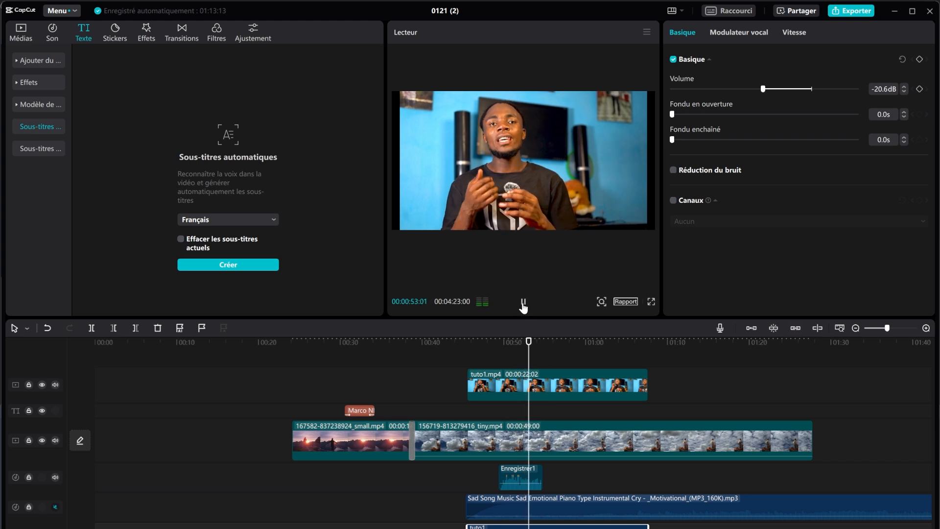
pyautogui.click(522, 303)
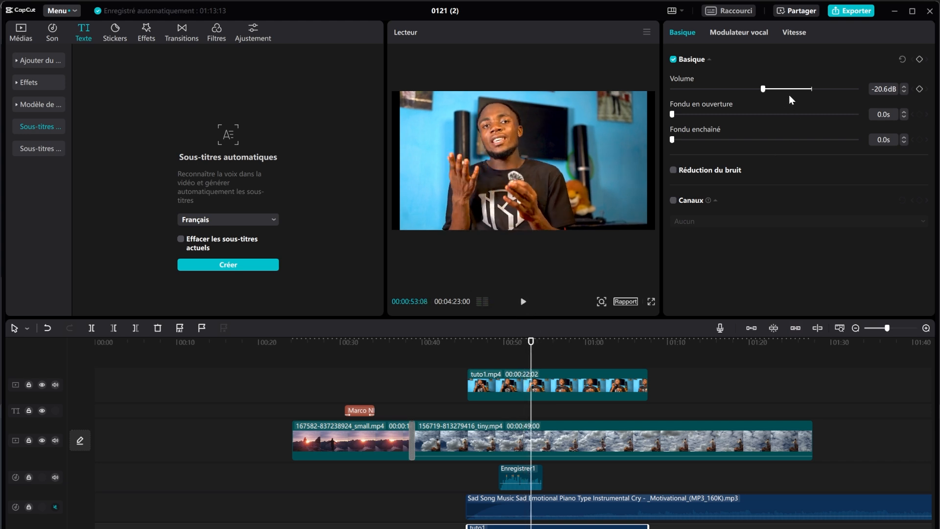
pyautogui.click(811, 89)
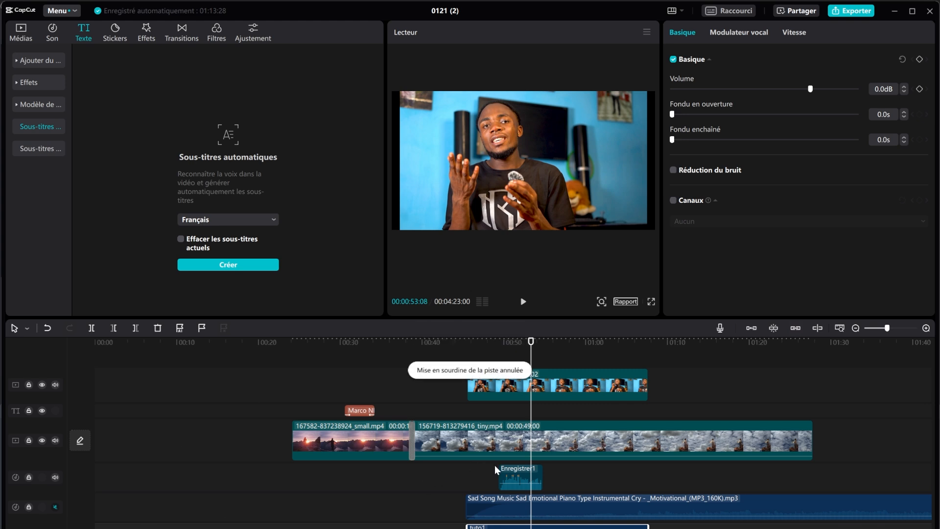
pyautogui.click(504, 477)
pyautogui.press('Delete')
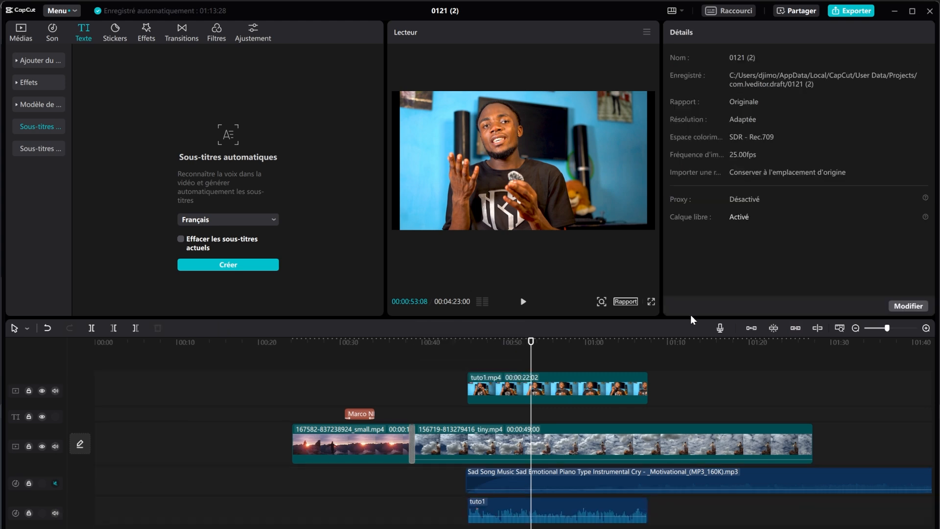
# Step: Select tuto1 and bring up its Vidéo > Découpage background removal settings
pyautogui.click(564, 389)
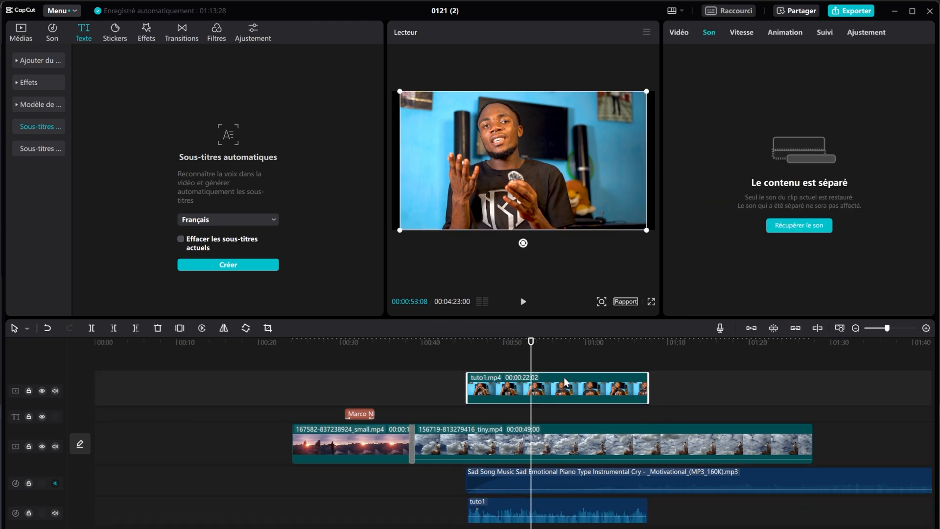
pyautogui.click(678, 32)
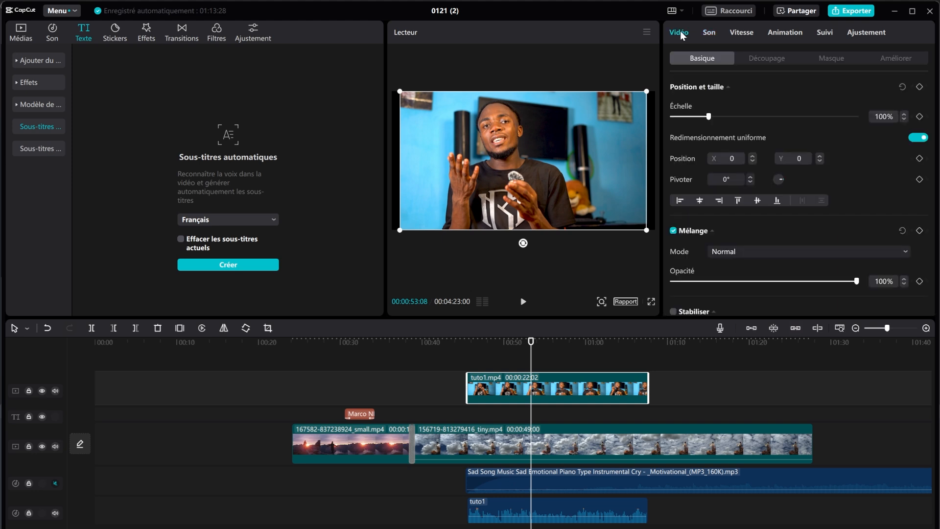
pyautogui.click(767, 59)
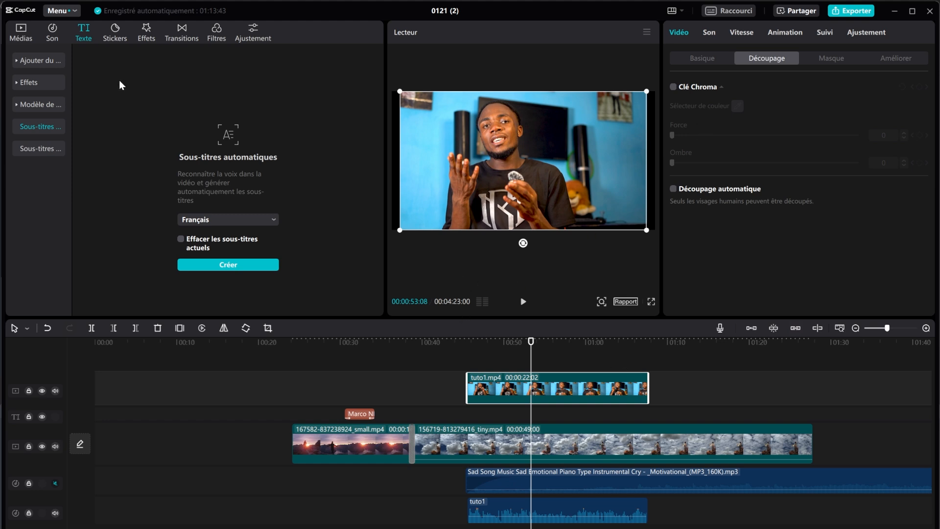
# Step: Drag 80860-573481992.mp4 from Médias onto a new track above tuto1 and switch on Clé Chroma
pyautogui.click(21, 32)
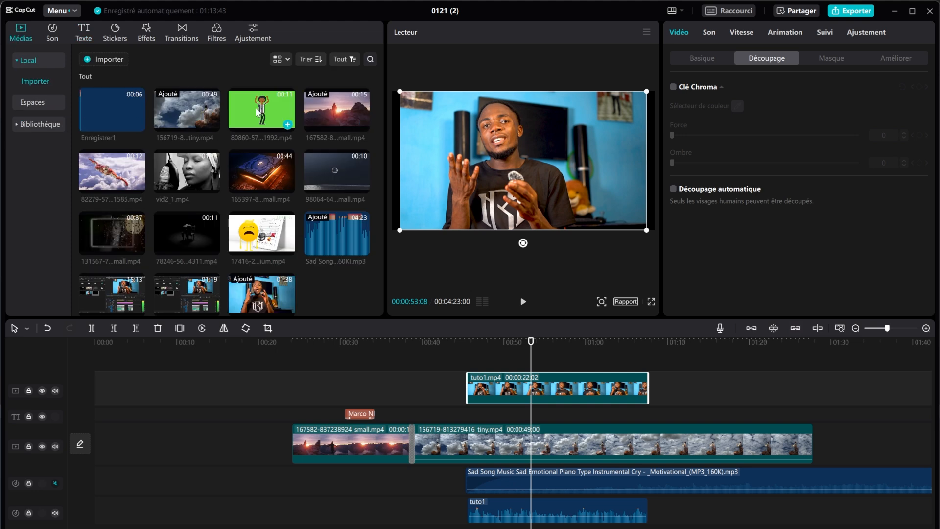
pyautogui.moveTo(260, 111); pyautogui.dragTo(521, 353)
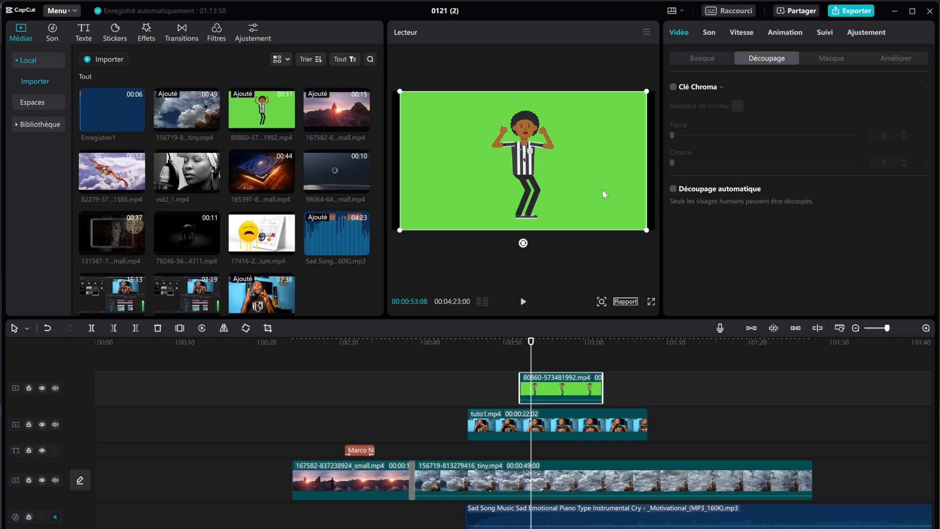
pyautogui.click(673, 87)
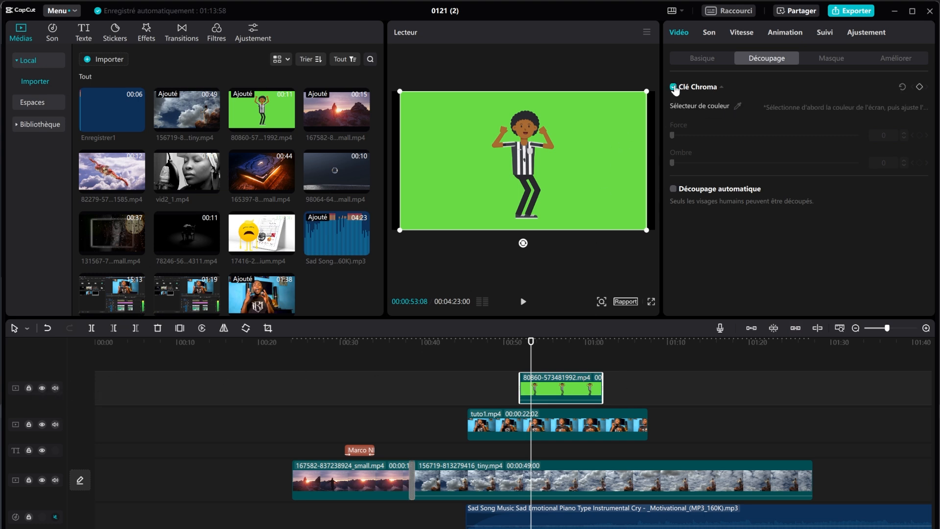
# Step: Key out the green with the Sélecteur de couleur eyedropper at Force 44, then play back the composite
pyautogui.click(672, 87)
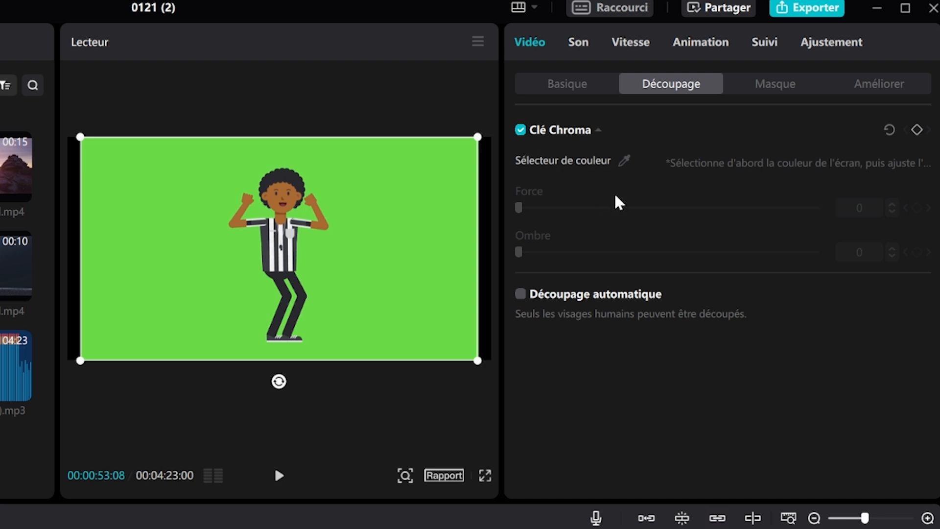
pyautogui.click(624, 161)
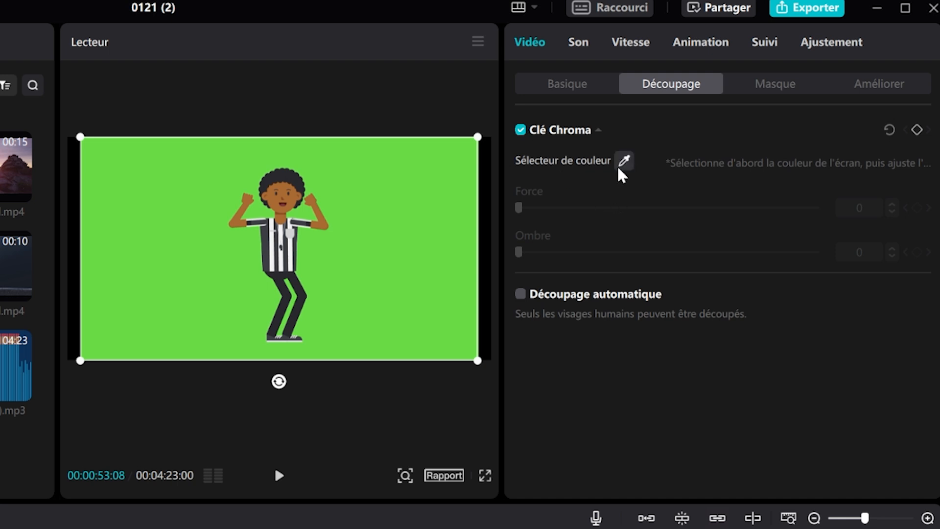
pyautogui.click(392, 282)
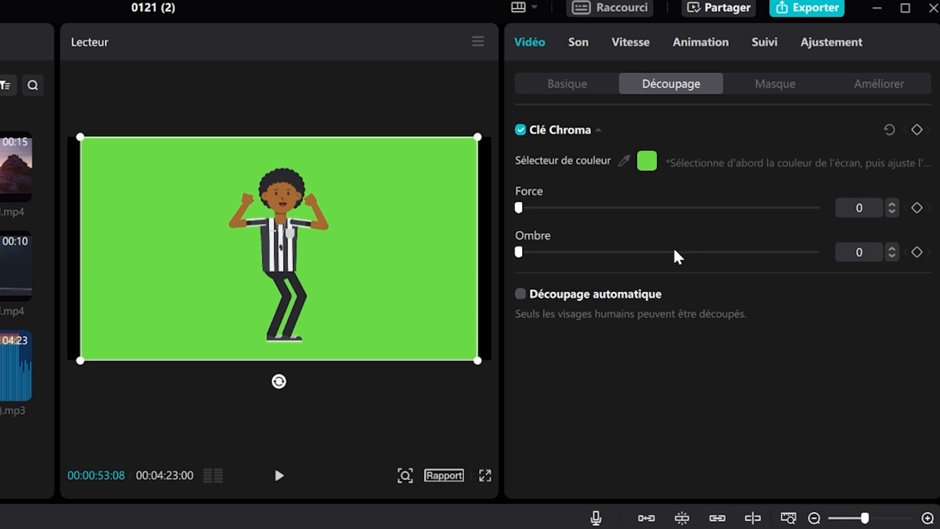
pyautogui.moveTo(520, 208); pyautogui.dragTo(649, 210)
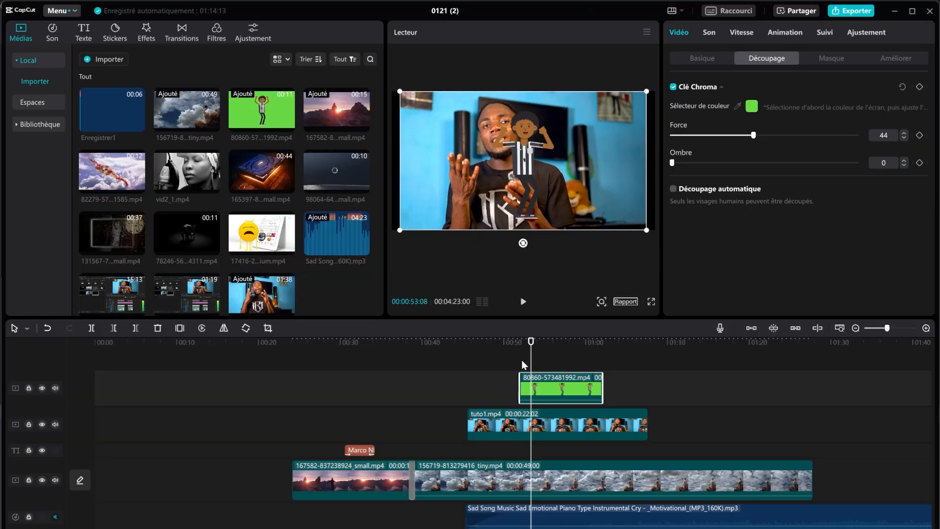
pyautogui.click(516, 344)
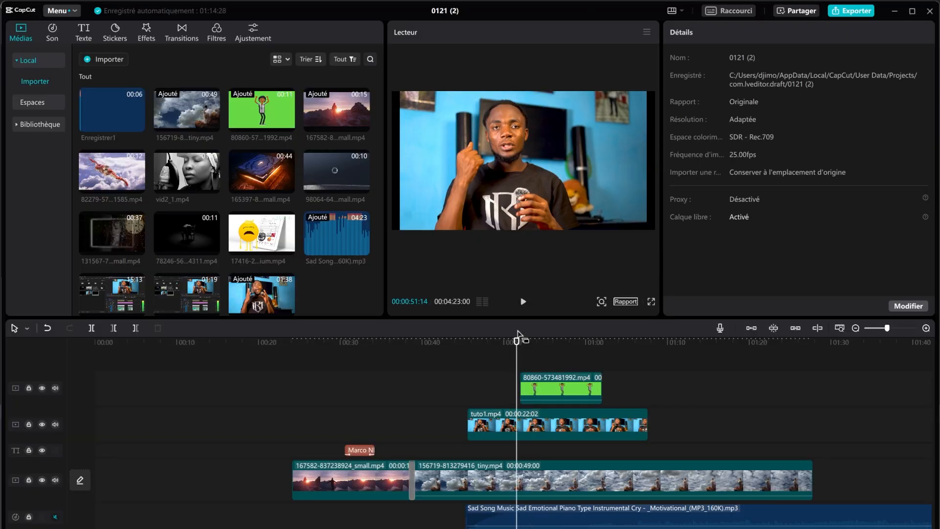
pyautogui.click(522, 301)
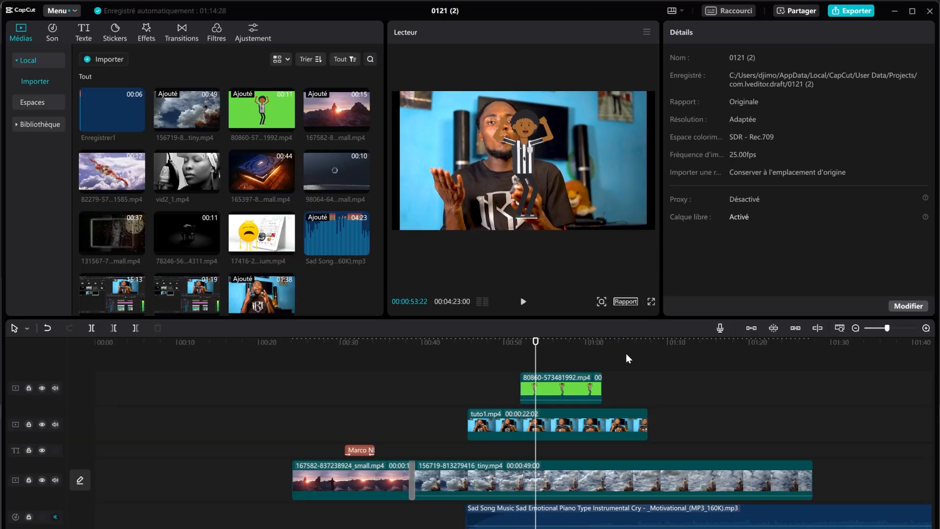
# Step: Shrink the dancer to sit right of the presenter, preview it, and set its chroma Ombre to 6
pyautogui.click(576, 389)
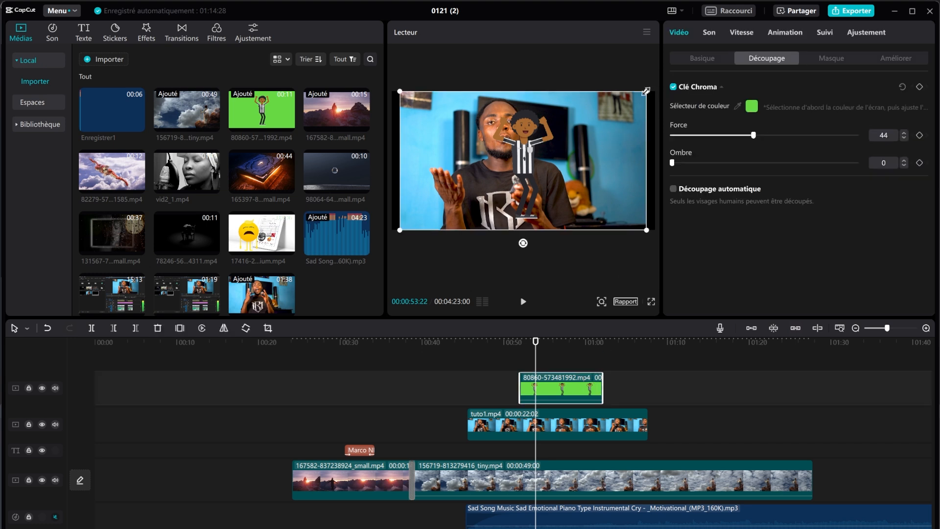
pyautogui.moveTo(646, 91); pyautogui.dragTo(618, 194)
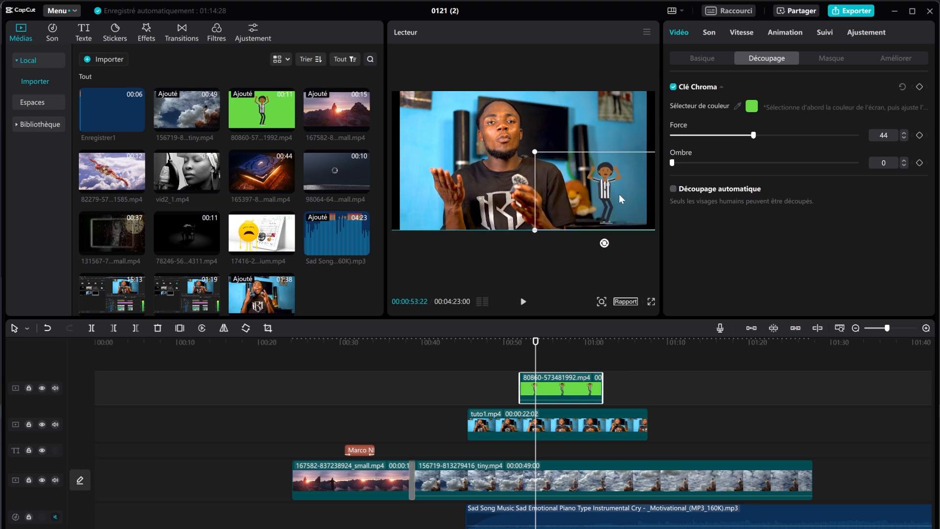
pyautogui.click(522, 301)
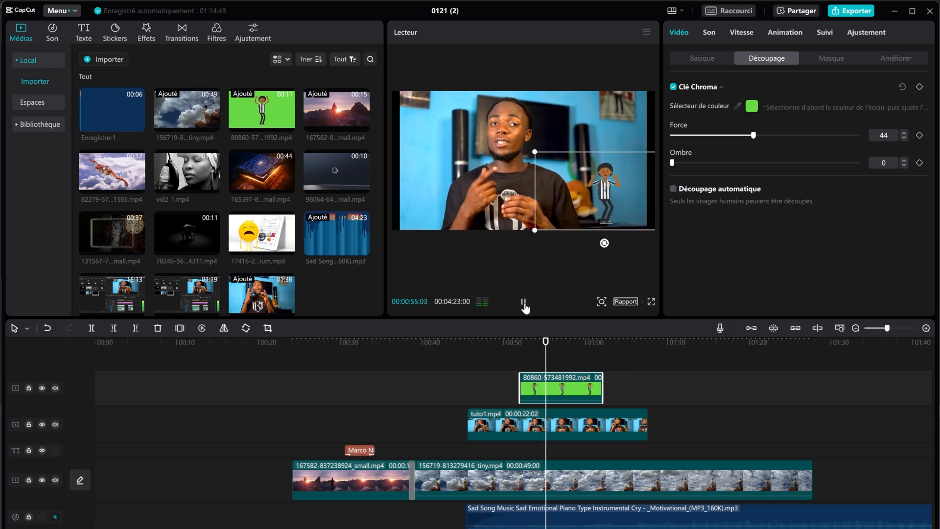
pyautogui.click(522, 301)
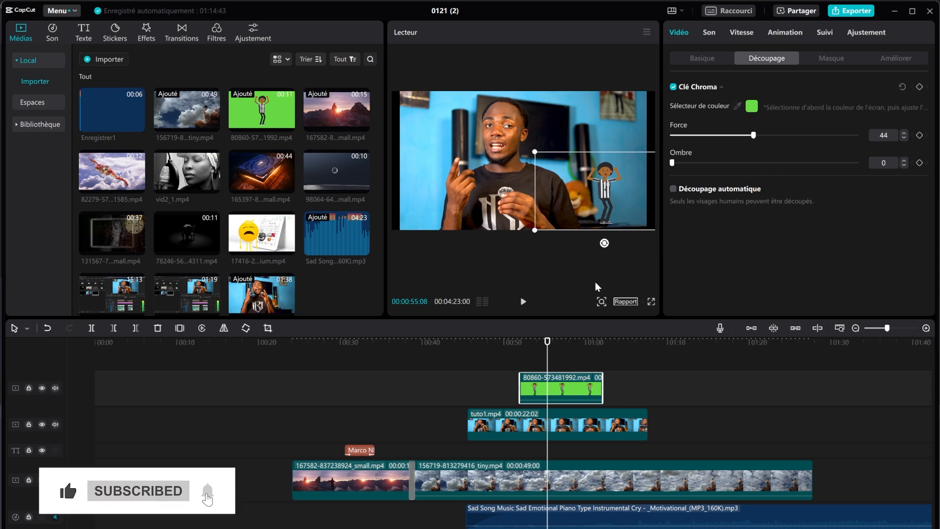
pyautogui.click(683, 163)
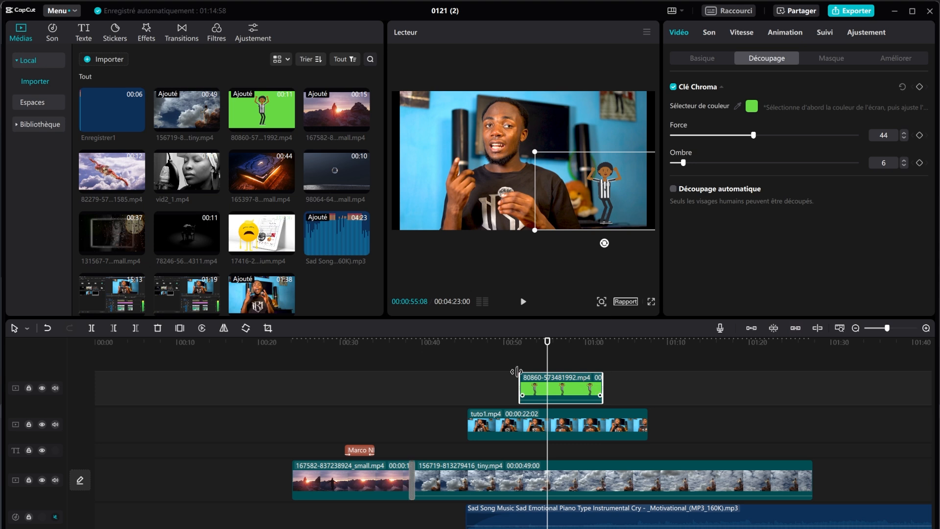
pyautogui.click(513, 423)
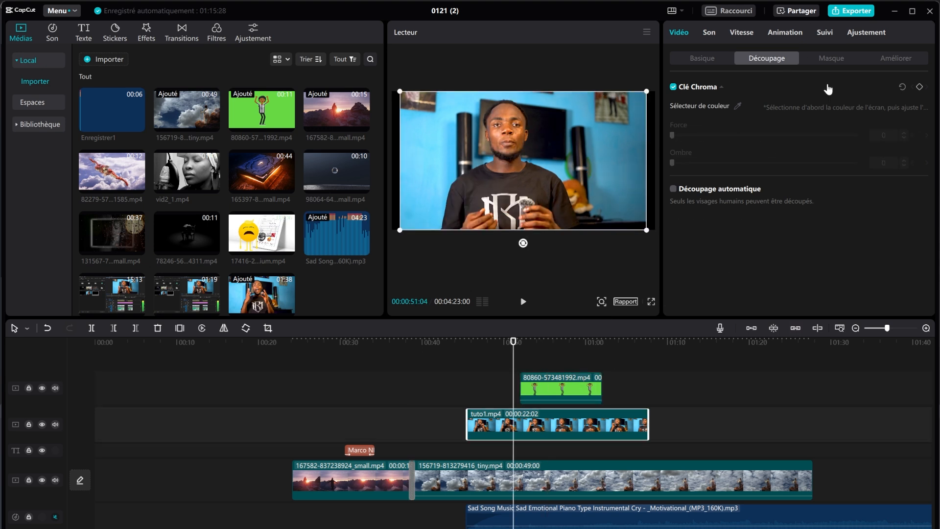
# Step: Try a Cercle mask on tuto1 over the presenter's face and preview it
pyautogui.click(834, 59)
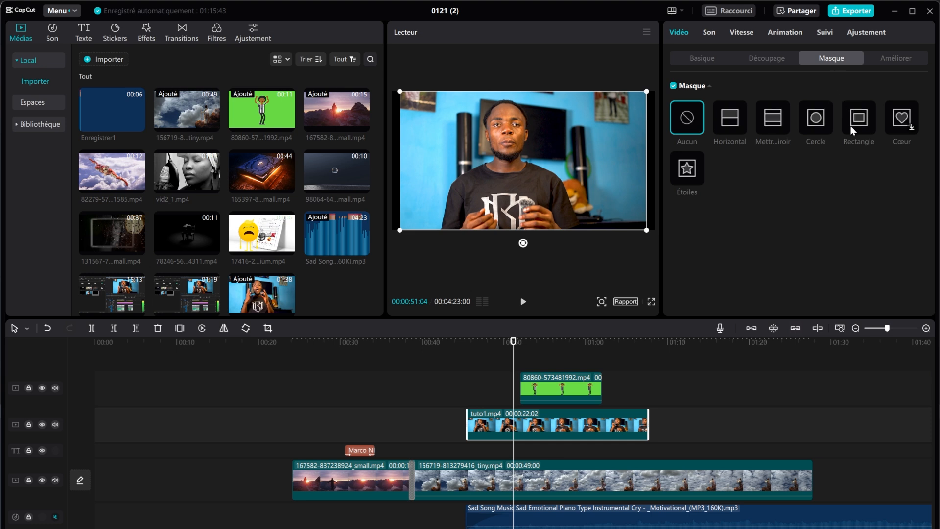
pyautogui.click(817, 121)
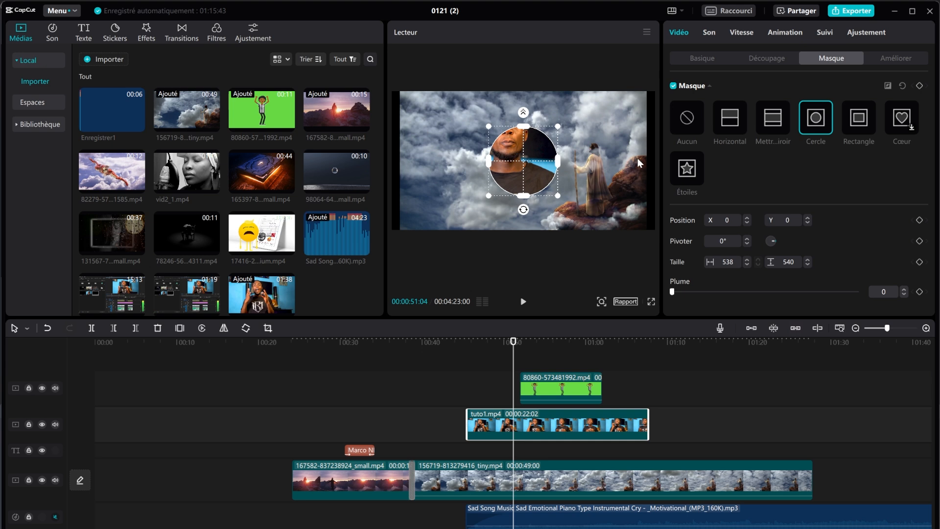
pyautogui.moveTo(528, 180); pyautogui.dragTo(513, 154)
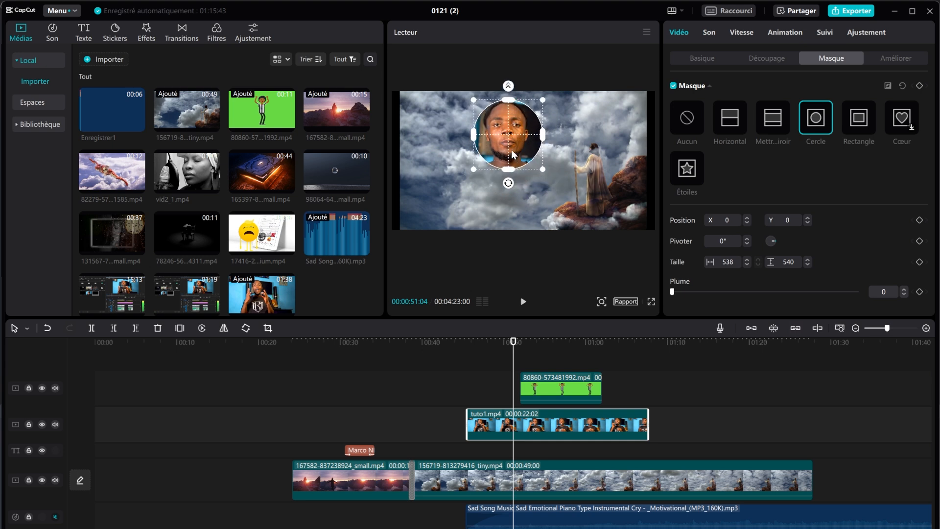
pyautogui.click(523, 301)
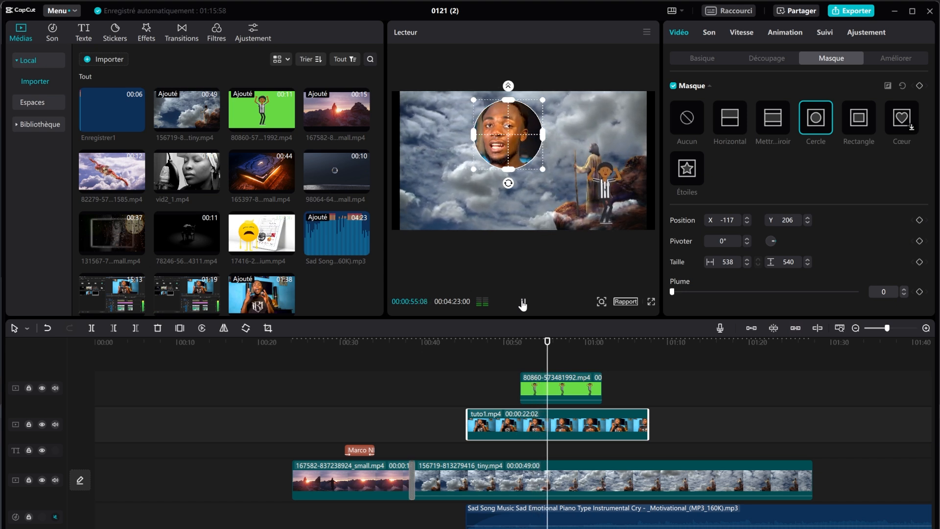
pyautogui.click(523, 302)
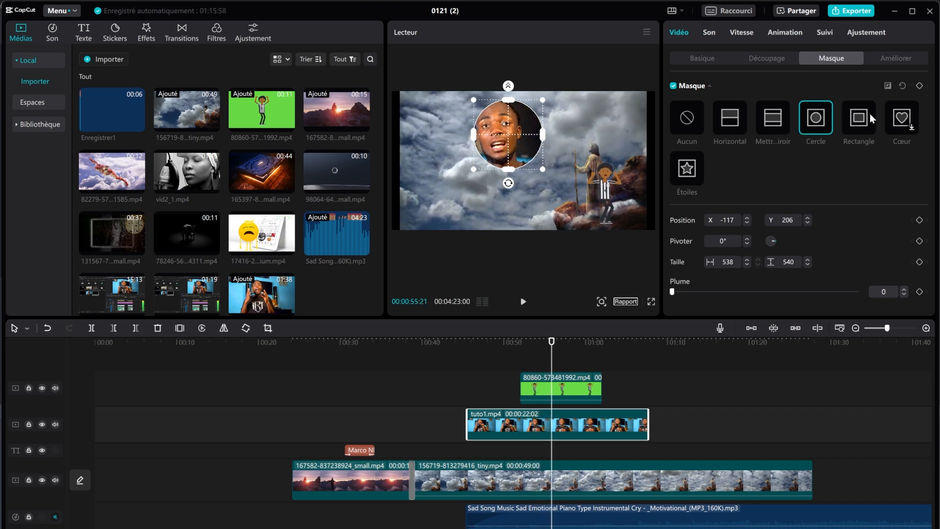
# Step: Switch to a Rectangle mask over the presenter and stretch it to 960×790 at -140, 143
pyautogui.click(860, 128)
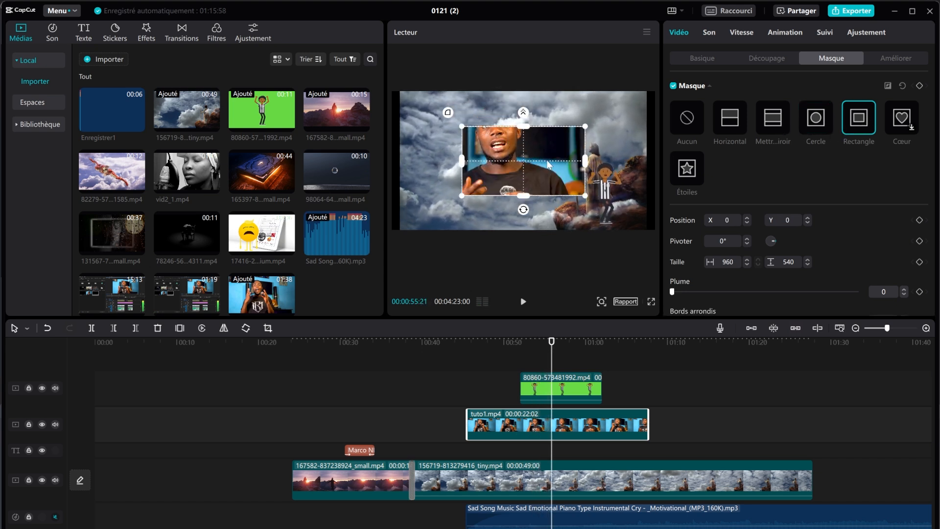
pyautogui.moveTo(547, 164); pyautogui.dragTo(531, 131)
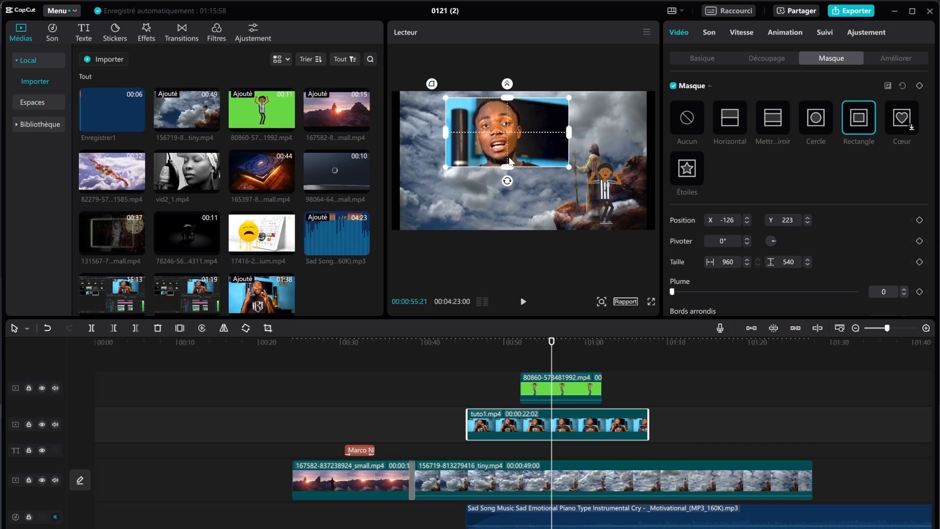
pyautogui.moveTo(507, 167); pyautogui.dragTo(507, 181)
pyautogui.moveTo(510, 132); pyautogui.dragTo(508, 143)
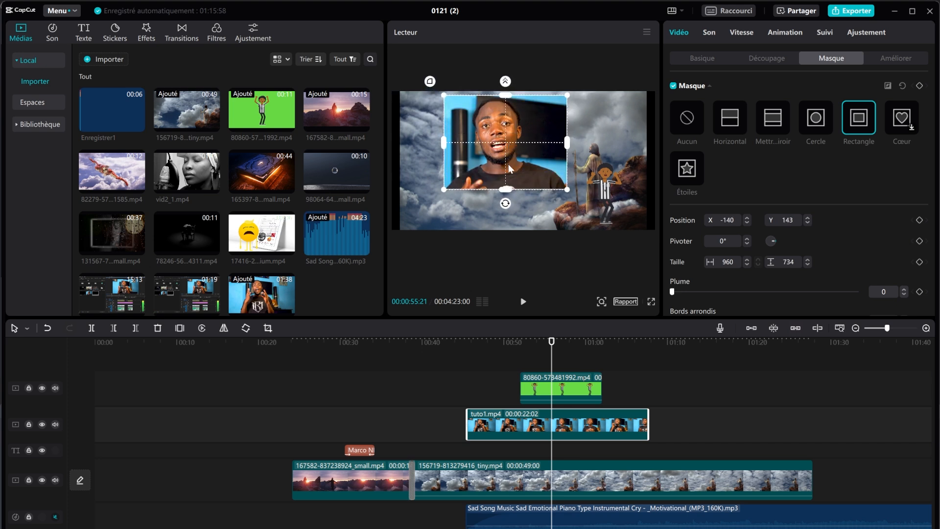
pyautogui.moveTo(507, 190)
pyautogui.mouseDown()
pyautogui.moveTo(508, 239)
pyautogui.moveTo(509, 194)
pyautogui.mouseUp()
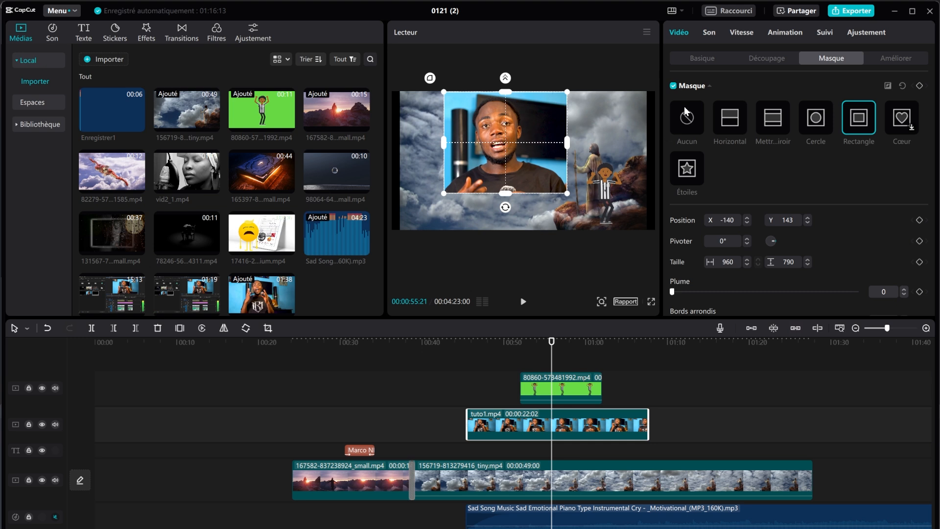
# Step: Scale the masked presenter to 67%, move it to -771, 129 at upper left, and preview
pyautogui.click(709, 57)
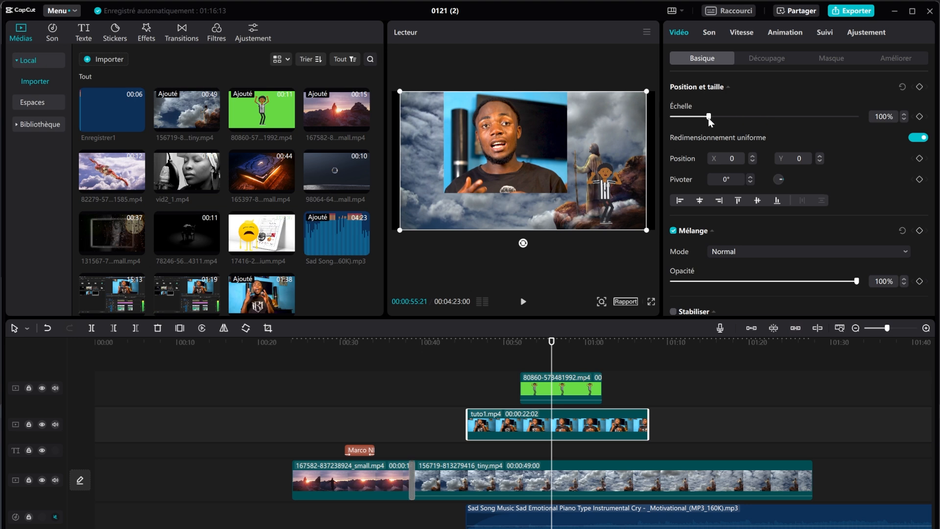
pyautogui.moveTo(709, 119)
pyautogui.mouseDown()
pyautogui.moveTo(733, 116)
pyautogui.moveTo(695, 122)
pyautogui.mouseUp()
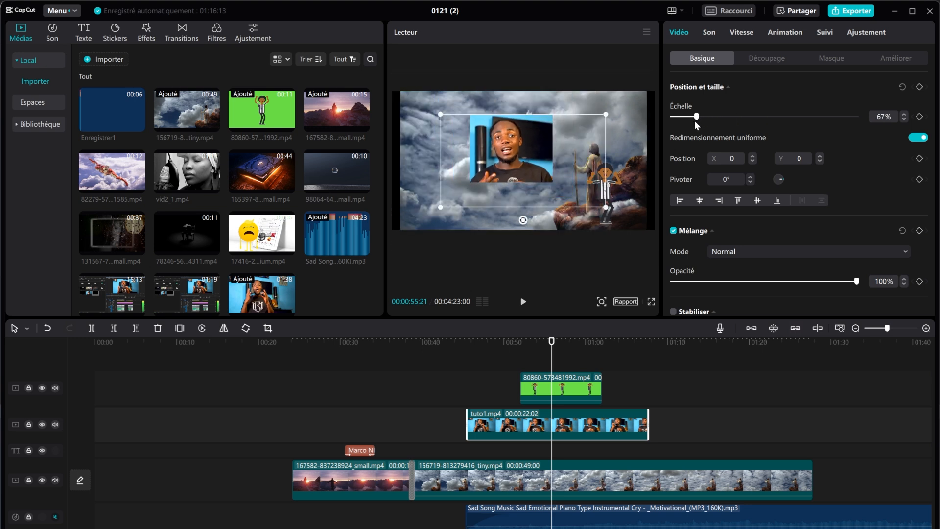
pyautogui.moveTo(535, 146); pyautogui.dragTo(482, 137)
pyautogui.click(522, 301)
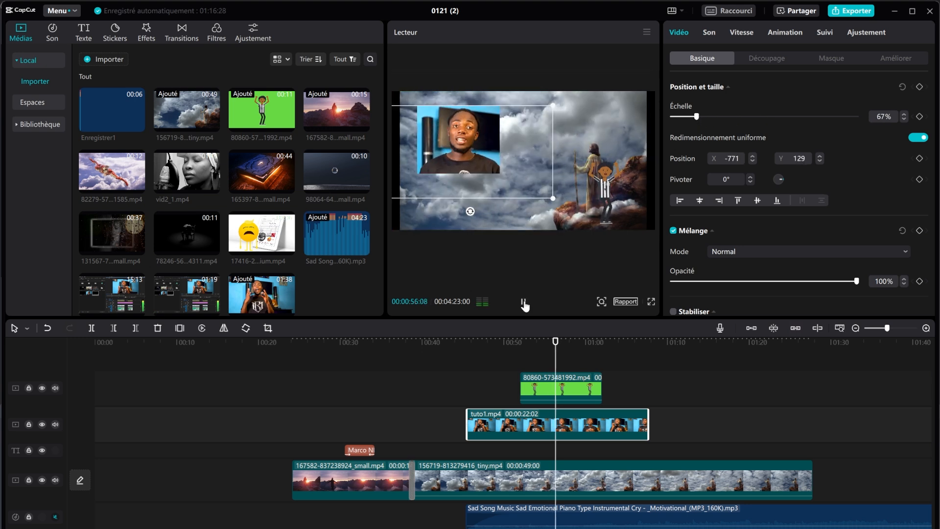
pyautogui.click(522, 302)
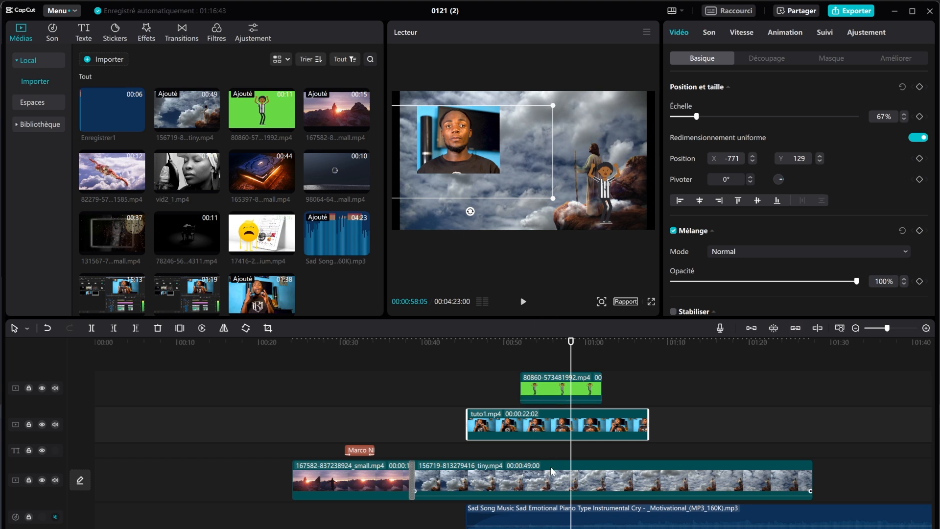
pyautogui.moveTo(550, 471); pyautogui.dragTo(551, 413)
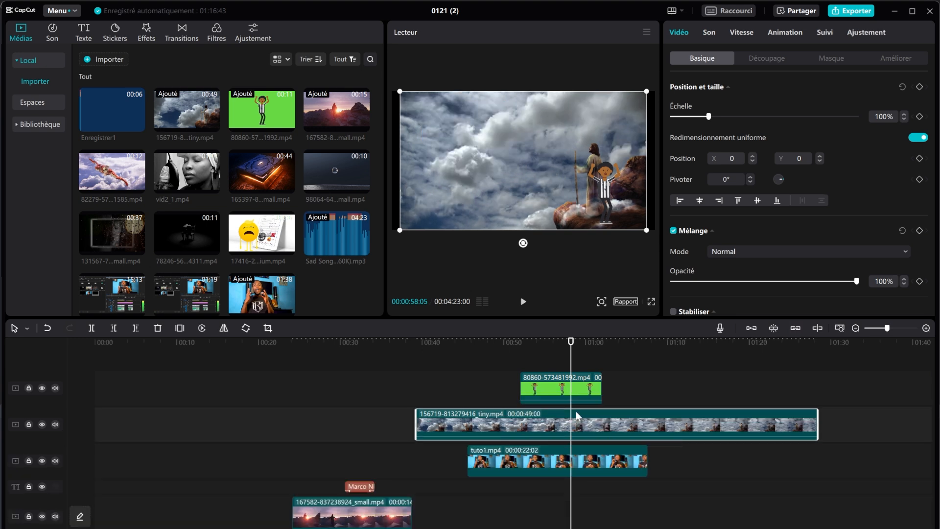
pyautogui.moveTo(550, 465); pyautogui.dragTo(554, 416)
pyautogui.click(491, 348)
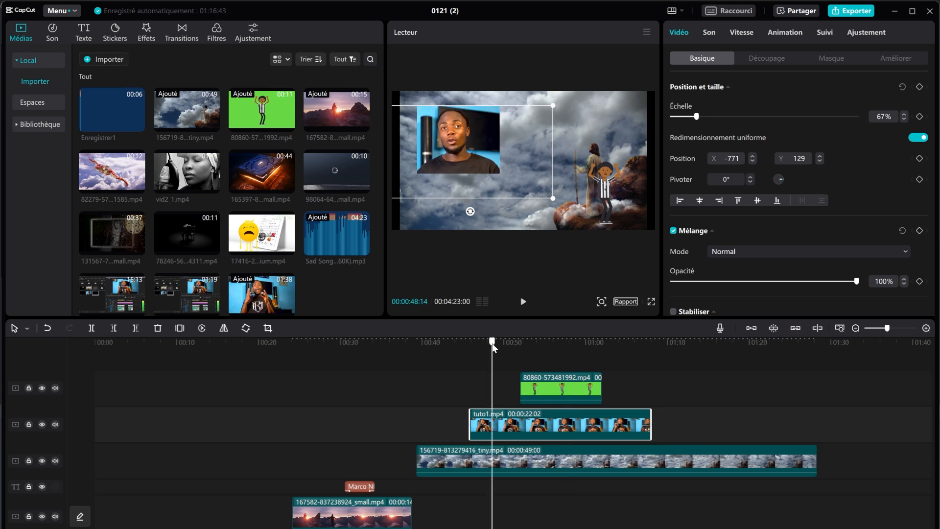
pyautogui.click(830, 58)
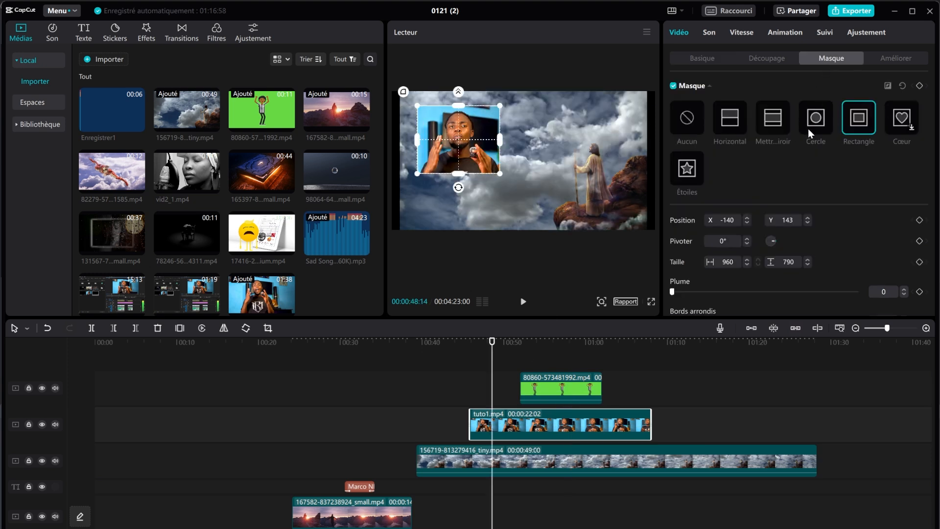
# Step: After trying Miroir and Horizontal, set the mask to Aucun and enlarge the presenter to fill the frame
pyautogui.click(779, 125)
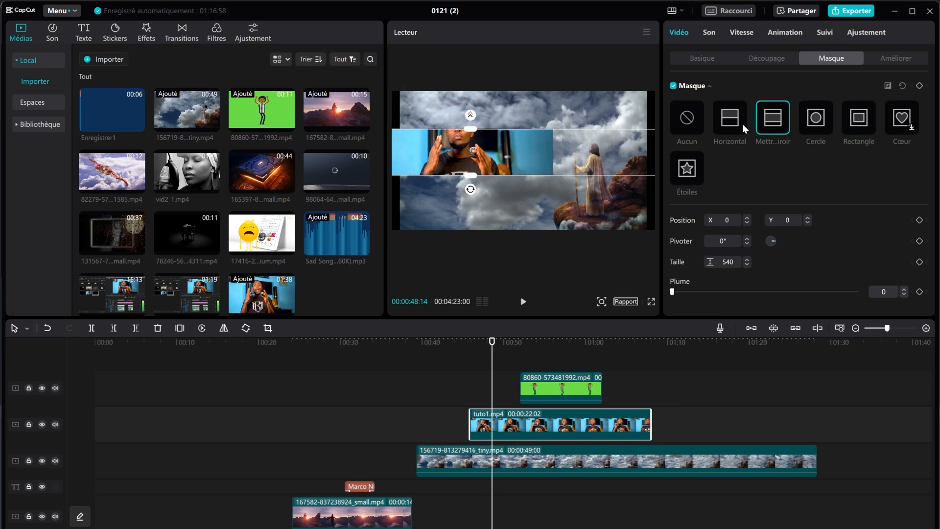
pyautogui.click(723, 122)
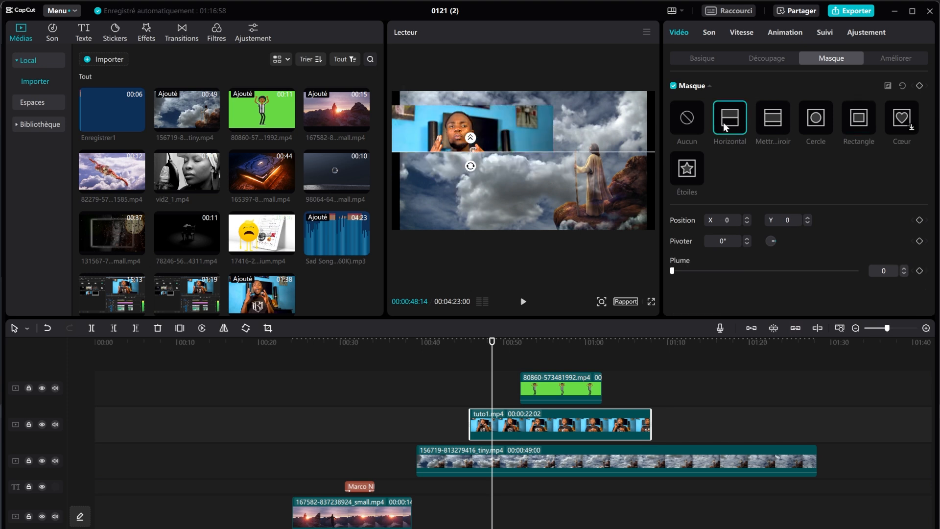
pyautogui.click(688, 121)
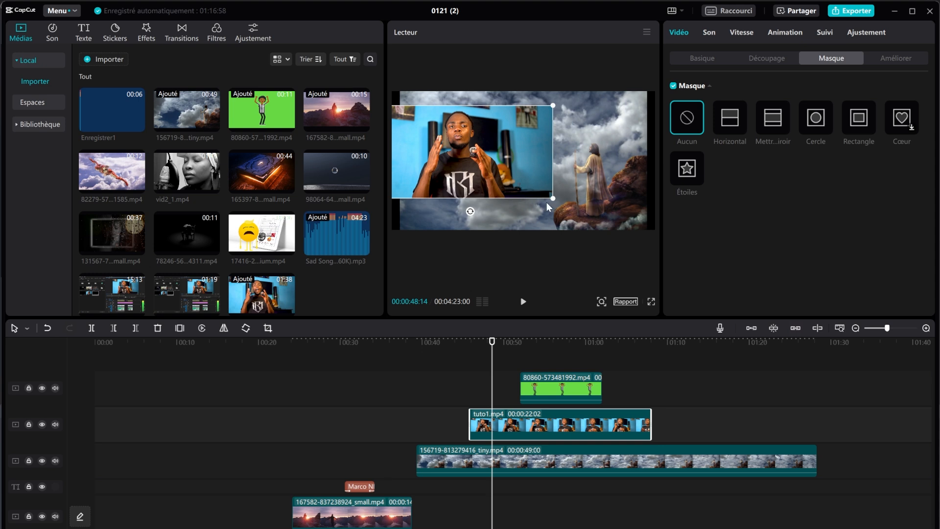
pyautogui.moveTo(553, 198); pyautogui.dragTo(642, 245)
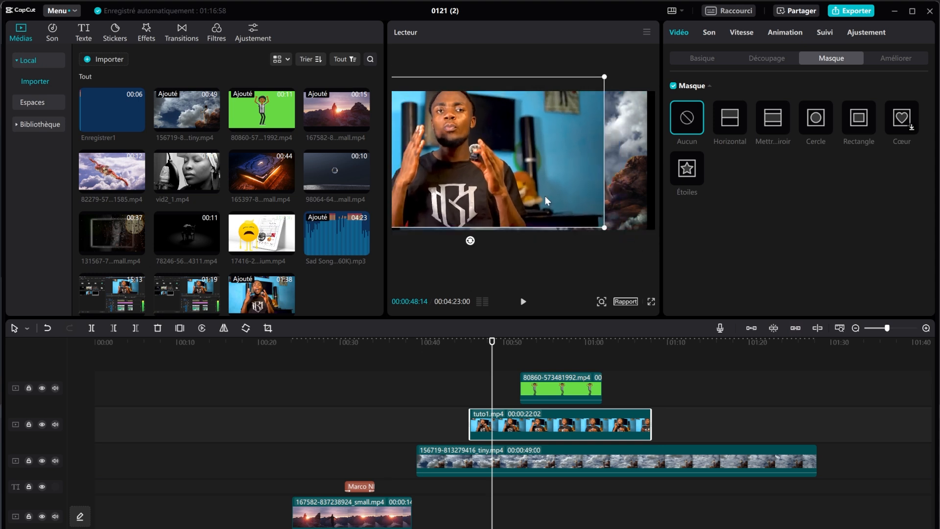
pyautogui.moveTo(544, 195); pyautogui.dragTo(579, 195)
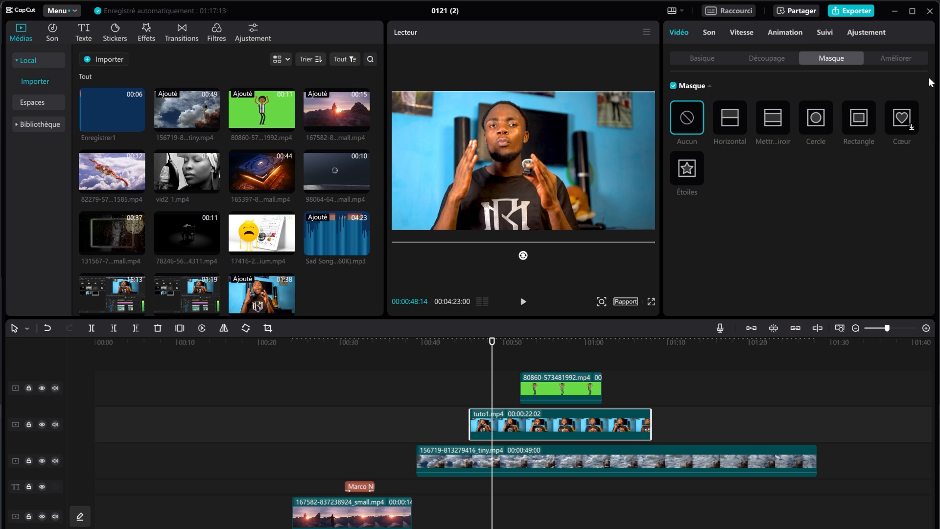
# Step: Turn on Visage retouching with Lisser at 100 and review it full screen
pyautogui.click(899, 58)
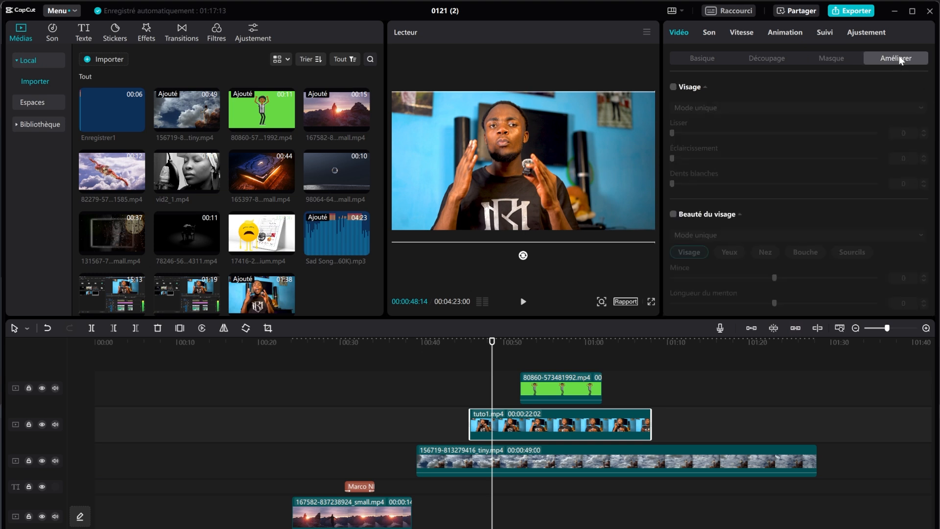
pyautogui.click(675, 87)
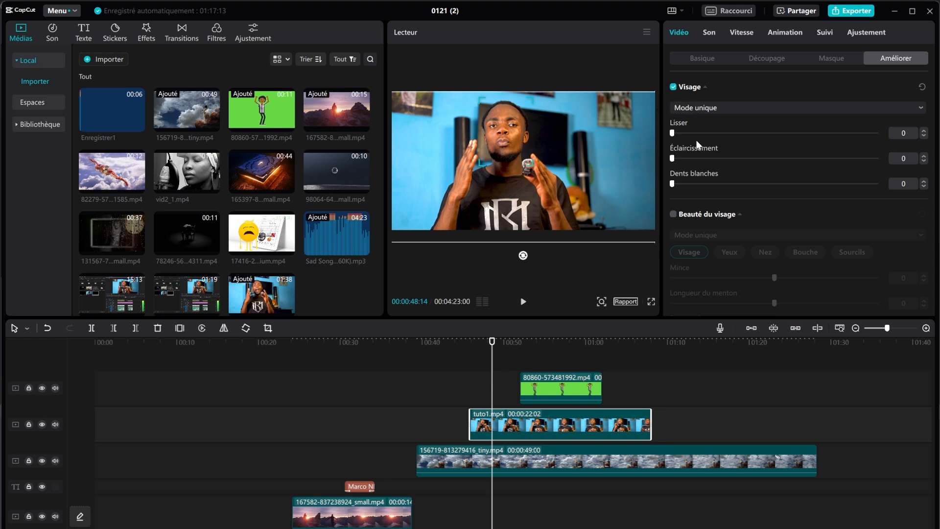
pyautogui.moveTo(707, 132); pyautogui.dragTo(879, 151)
pyautogui.click(651, 302)
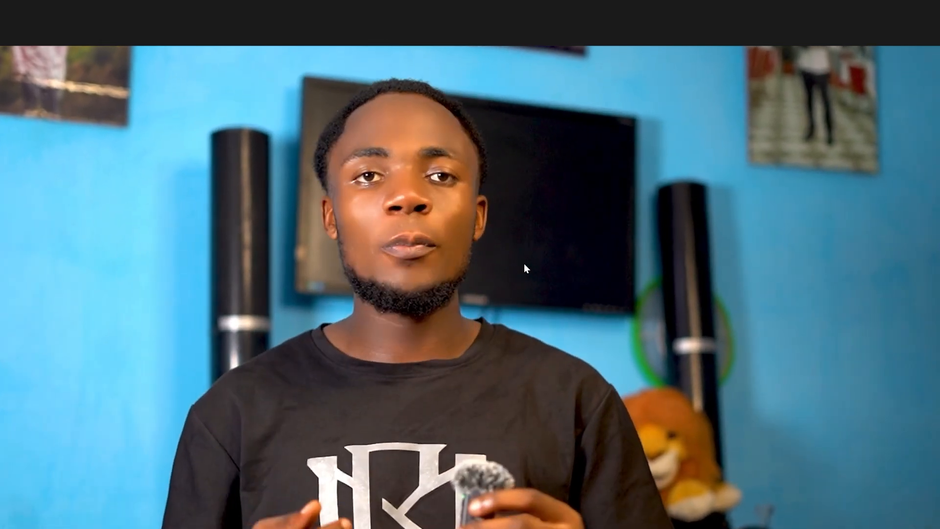
pyautogui.press('Escape')
pyautogui.press('space')
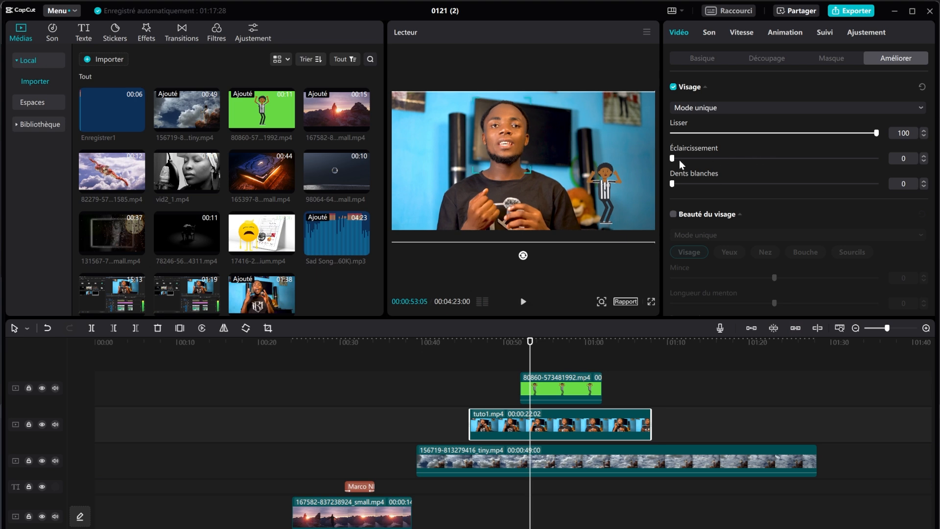
# Step: Adjust Éclaircissement and settle skin smoothing at 50, reviewing the result full screen
pyautogui.moveTo(680, 160); pyautogui.dragTo(702, 161)
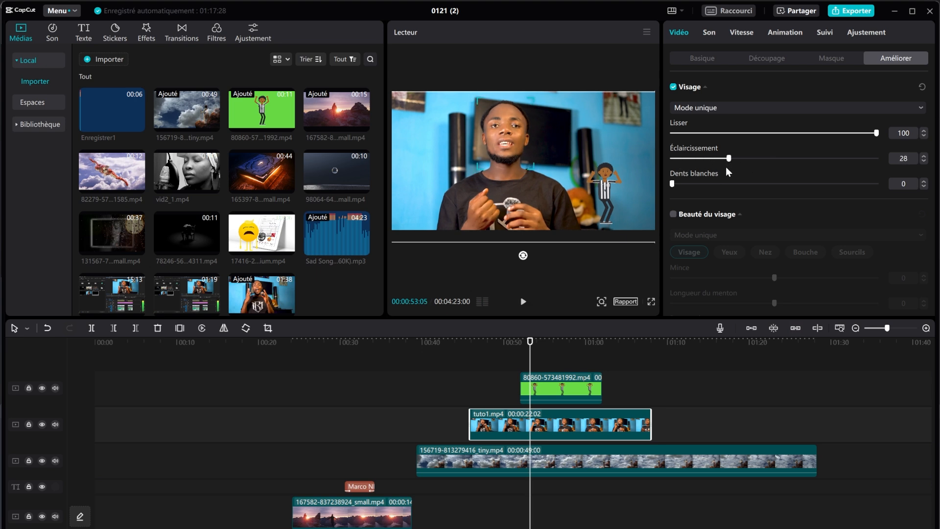
pyautogui.click(731, 133)
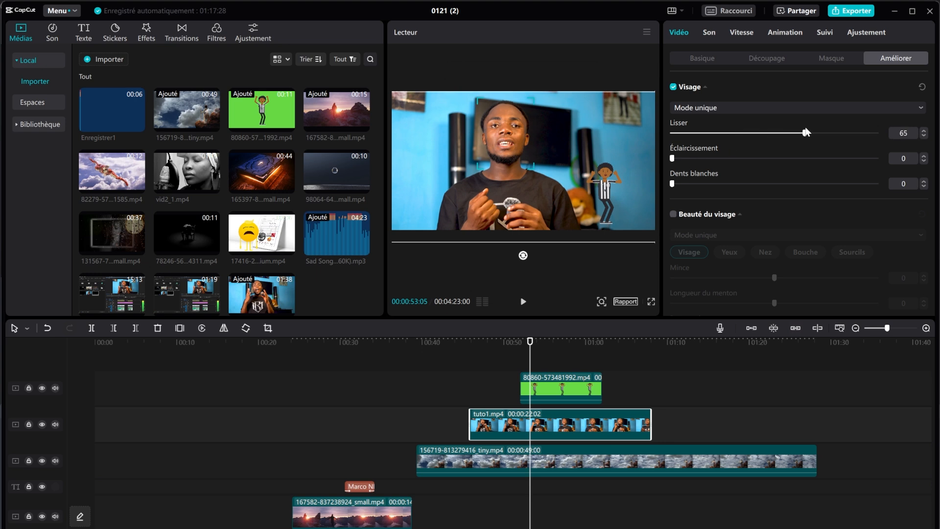
pyautogui.click(651, 301)
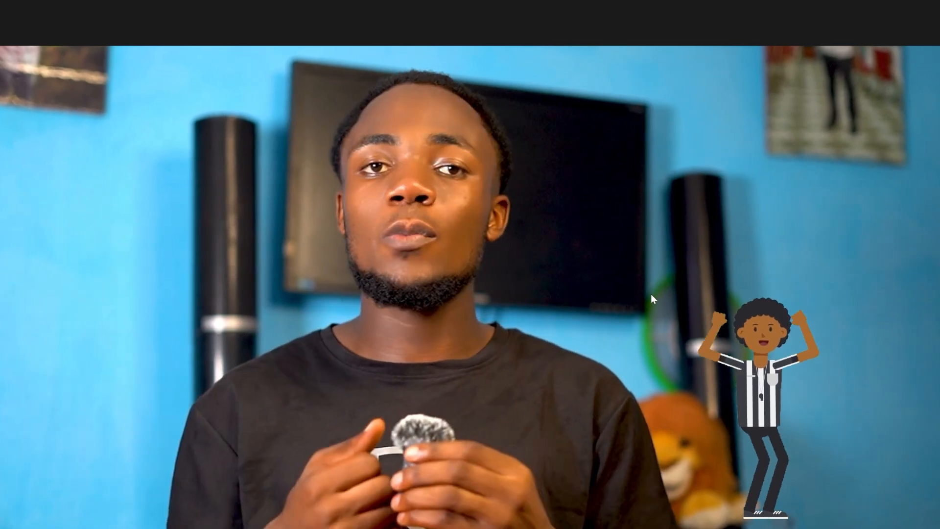
pyautogui.press('Escape')
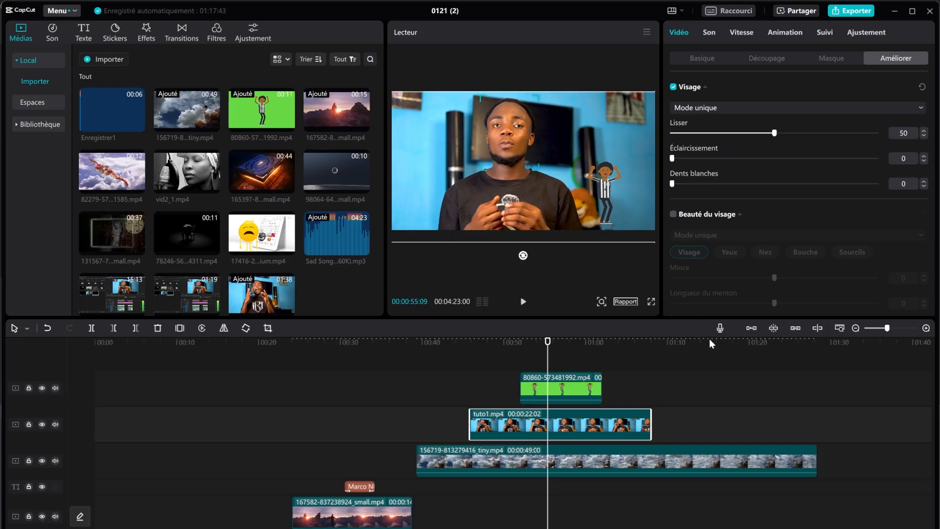
pyautogui.scroll(-5, 709, 220)
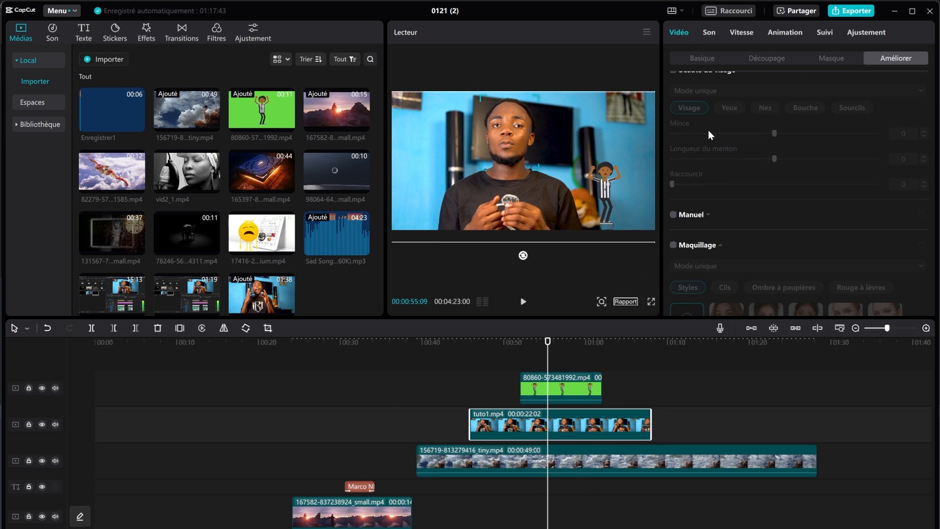
# Step: Speed the presenter clip up to 1.6x in Vitesse and play it back
pyautogui.click(710, 34)
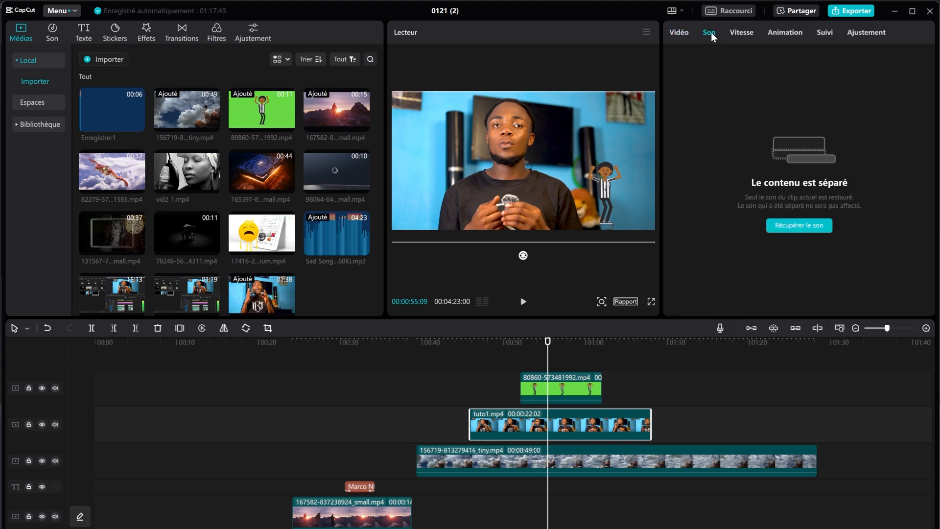
pyautogui.click(752, 38)
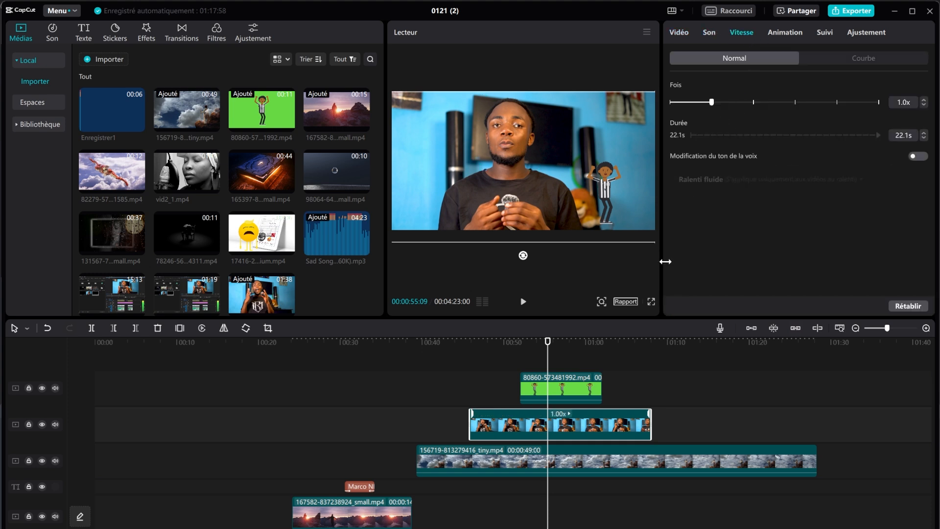
pyautogui.moveTo(711, 102); pyautogui.dragTo(735, 103)
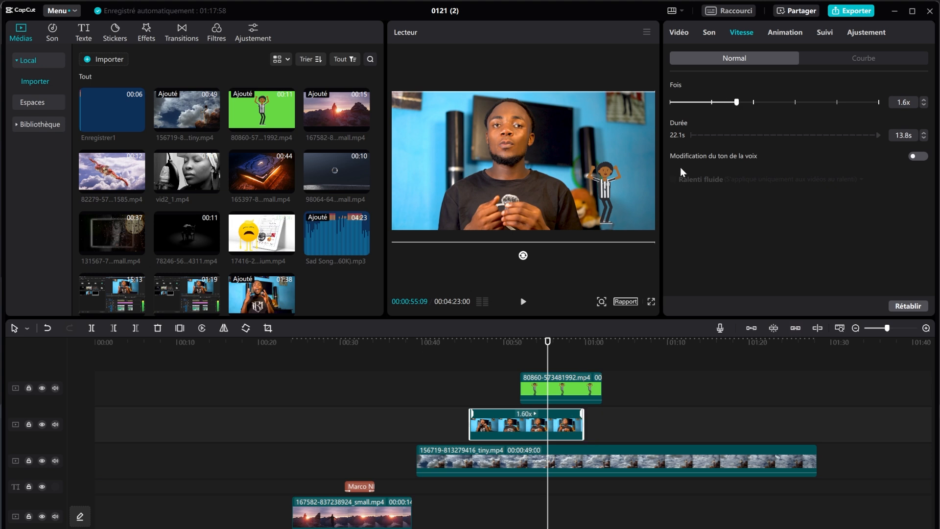
pyautogui.click(523, 303)
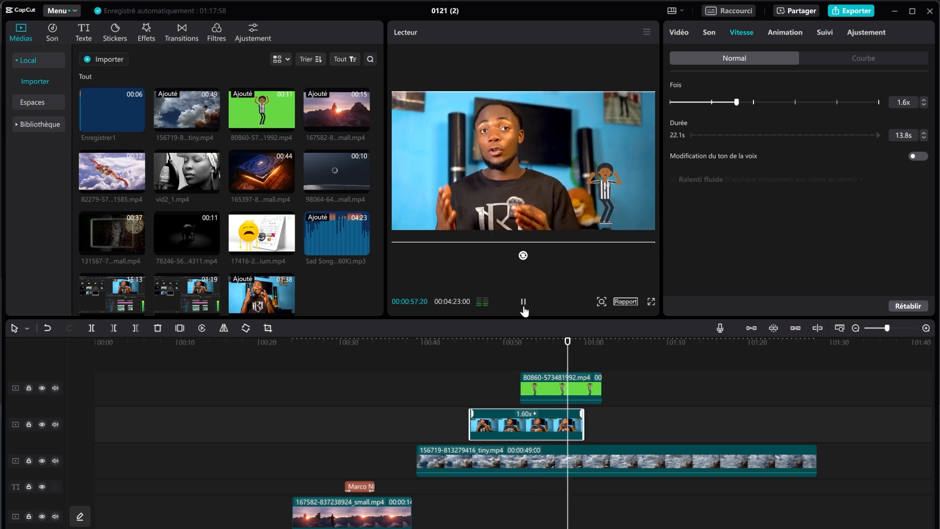
pyautogui.click(524, 308)
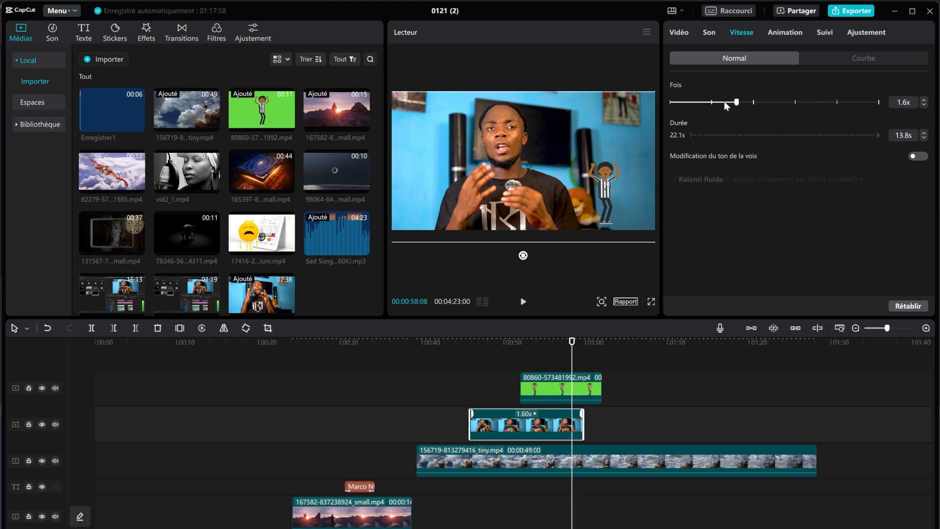
# Step: Slow the presenter clip to 0.3x so it lasts 73.6s, and play it back
pyautogui.moveTo(725, 103); pyautogui.dragTo(678, 103)
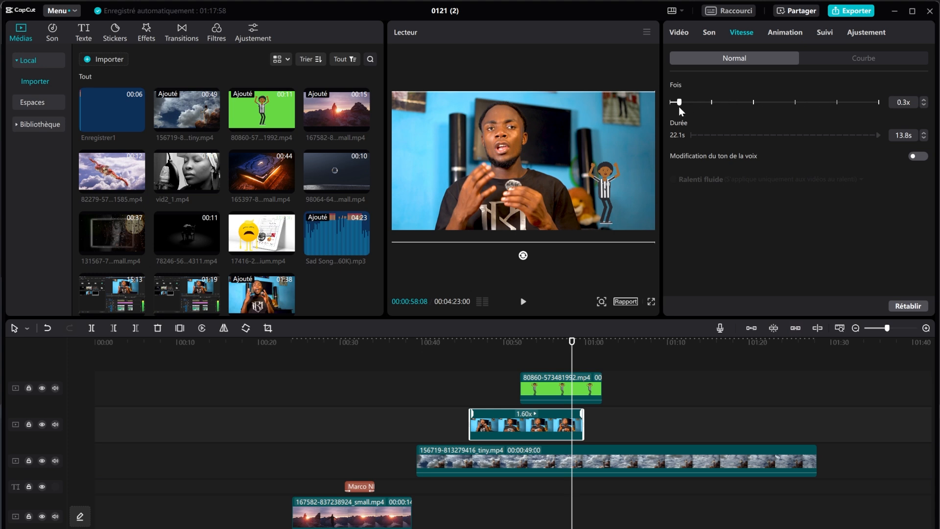
pyautogui.click(523, 304)
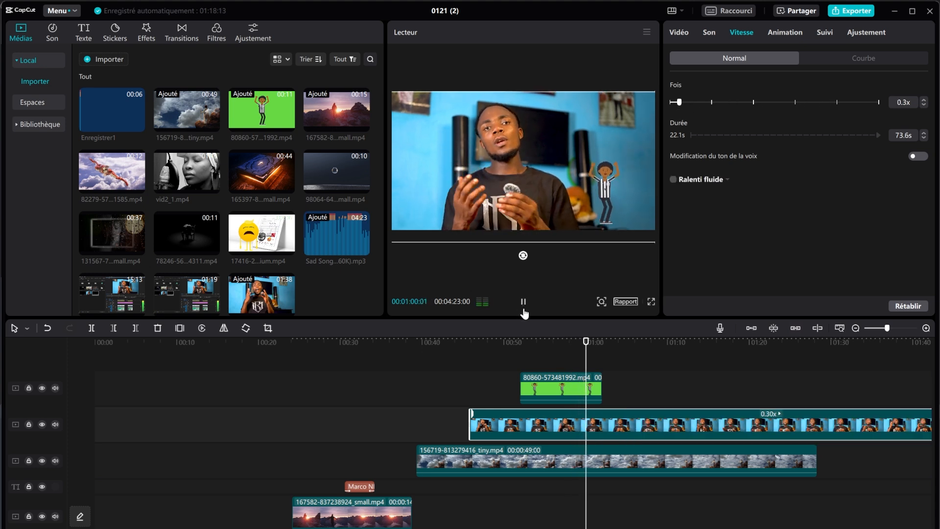
pyautogui.click(523, 306)
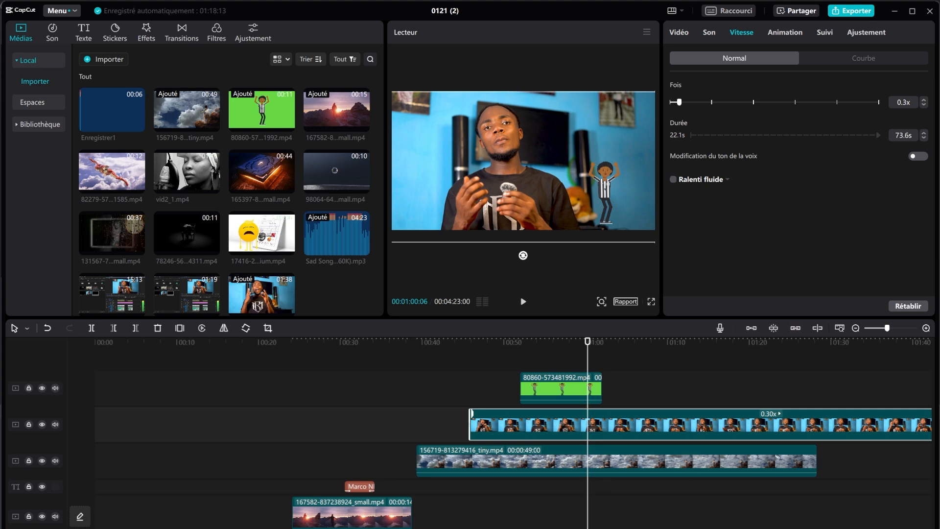
pyautogui.click(684, 437)
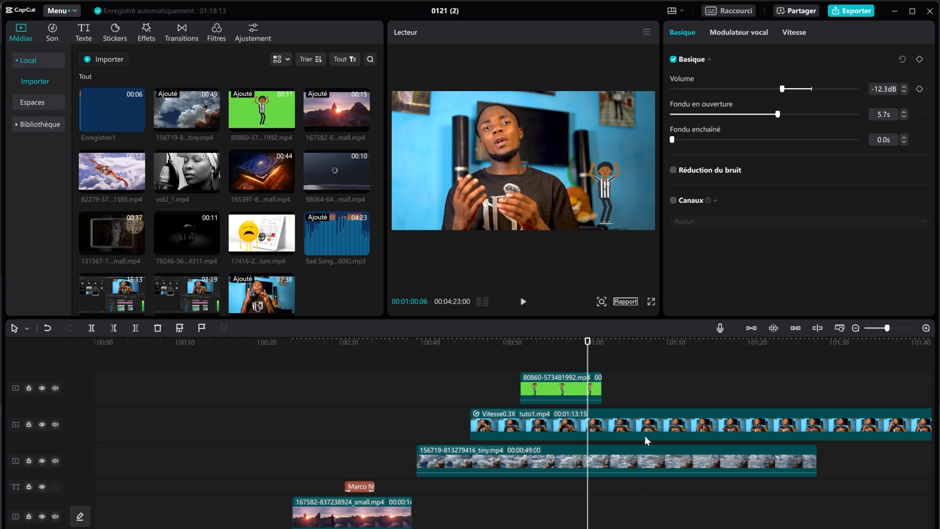
# Step: Reset the music audio to 0.0dB with no fade-in, glance at its Vitesse and Modulateur vocal, then reselect tuto1
pyautogui.click(523, 302)
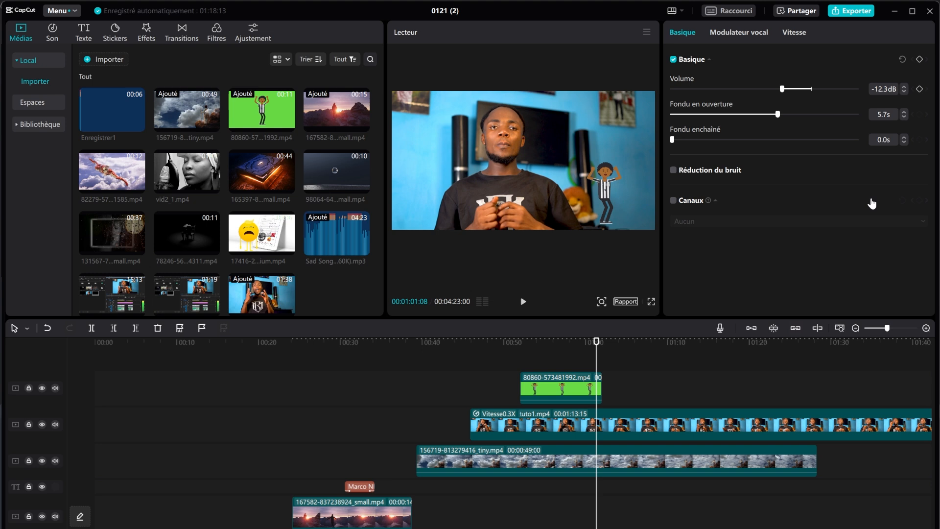
pyautogui.click(902, 59)
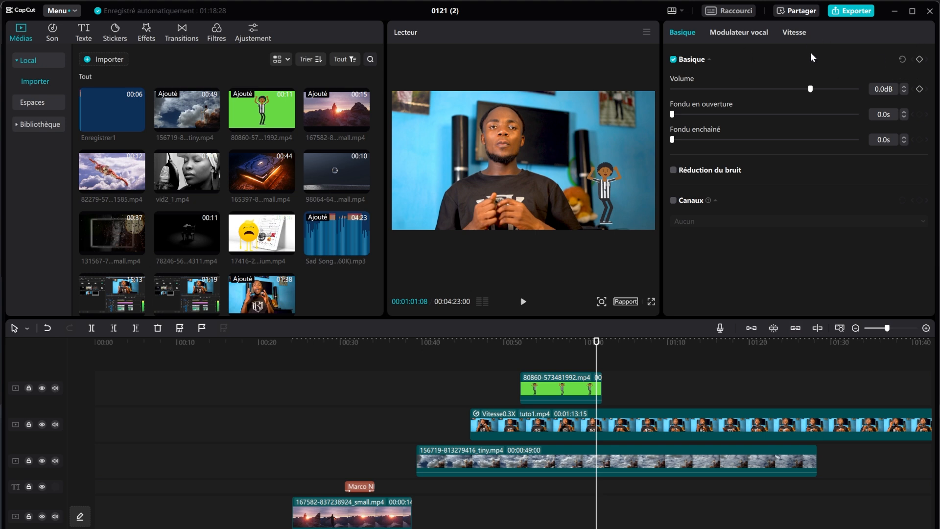
pyautogui.click(797, 31)
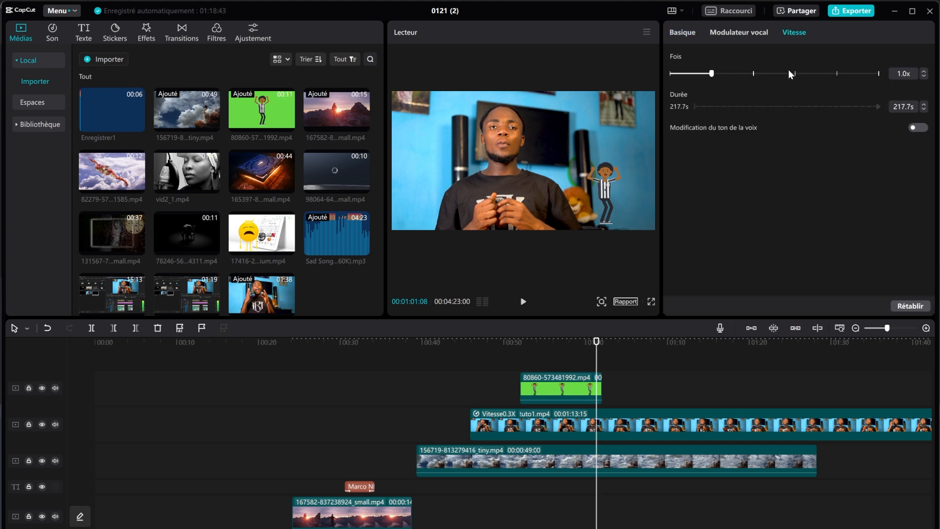
pyautogui.click(748, 32)
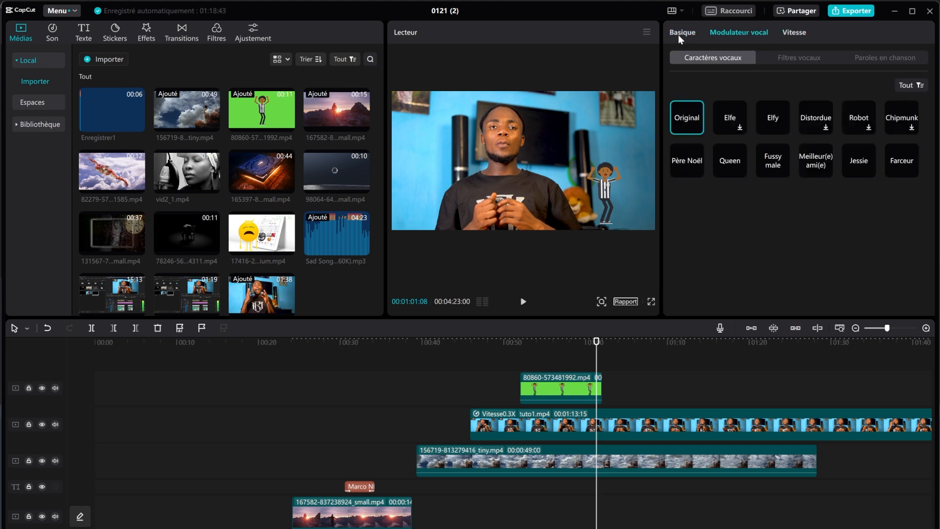
pyautogui.click(667, 432)
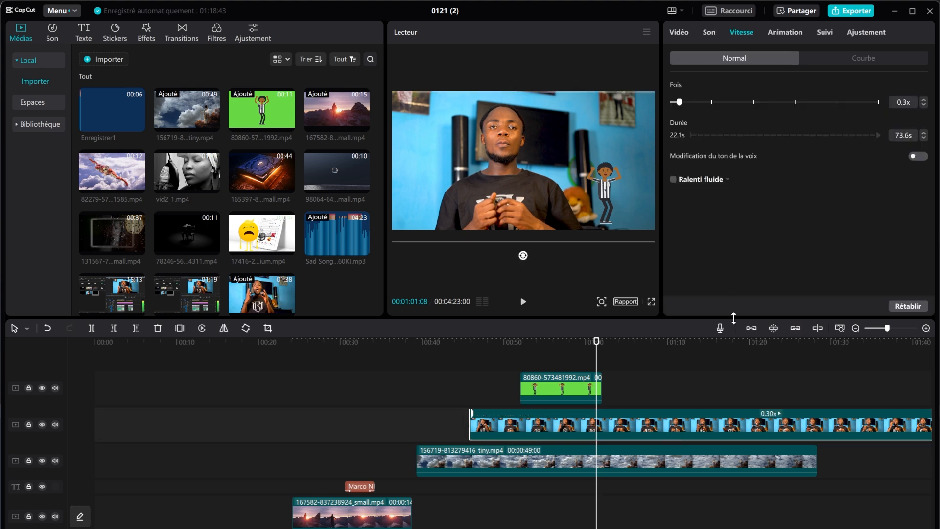
# Step: Give the presenter clip the Balancer vers la droite intro animation at 0.5s
pyautogui.click(783, 32)
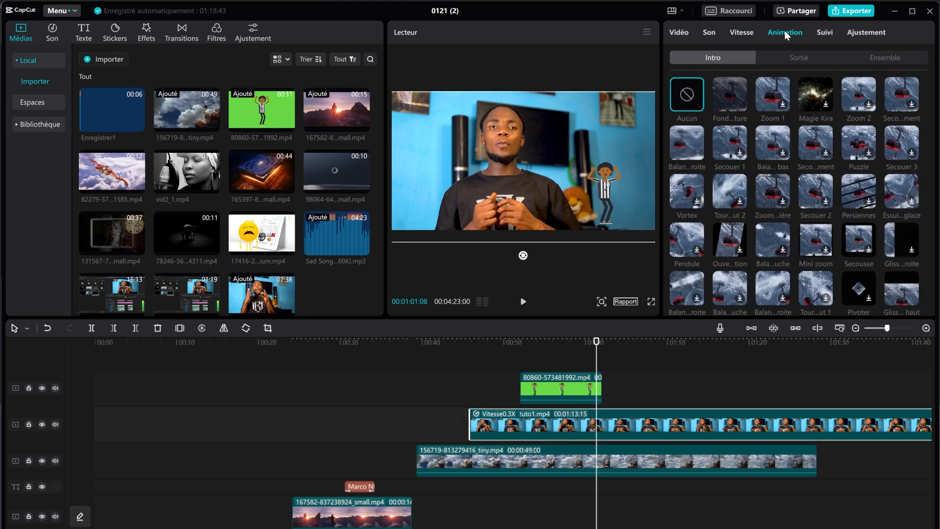
pyautogui.click(741, 107)
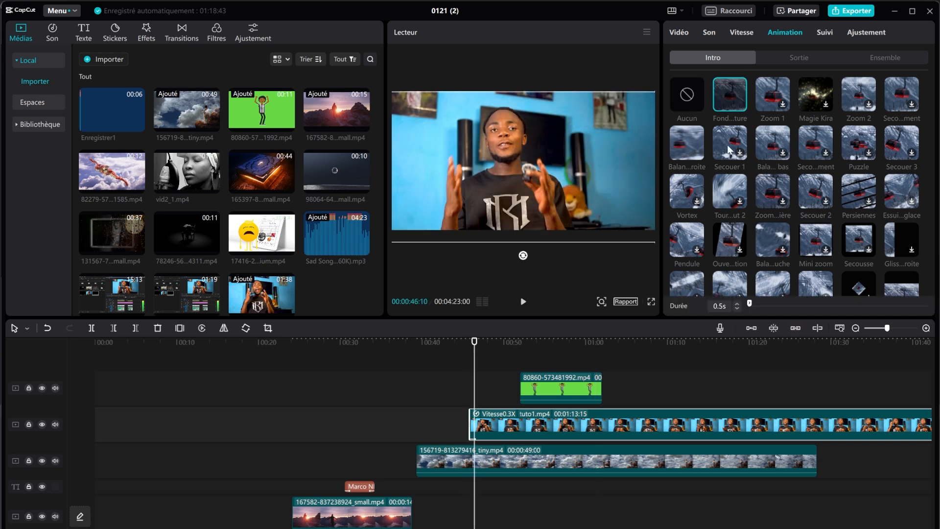
pyautogui.click(700, 149)
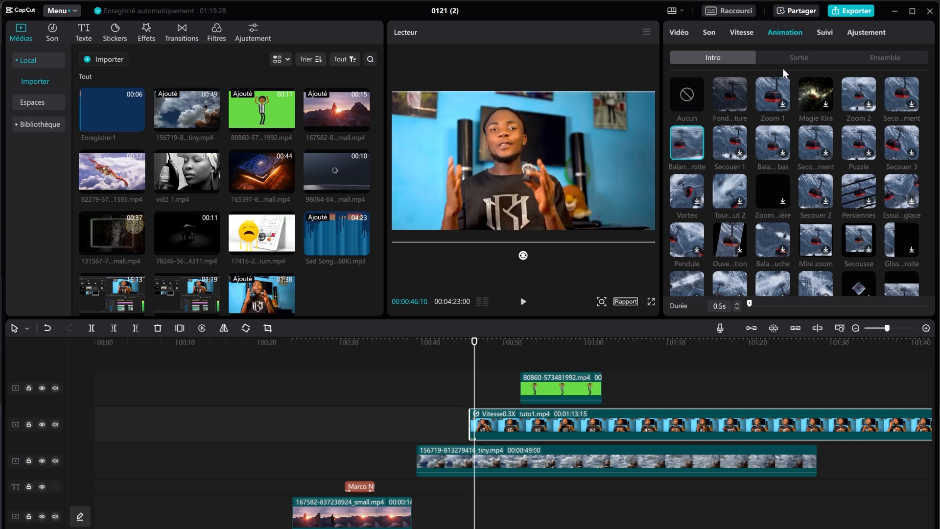
# Step: Add the Glisser vers le haut exit animation at 0.5s and move the playhead near 1:00
pyautogui.click(799, 59)
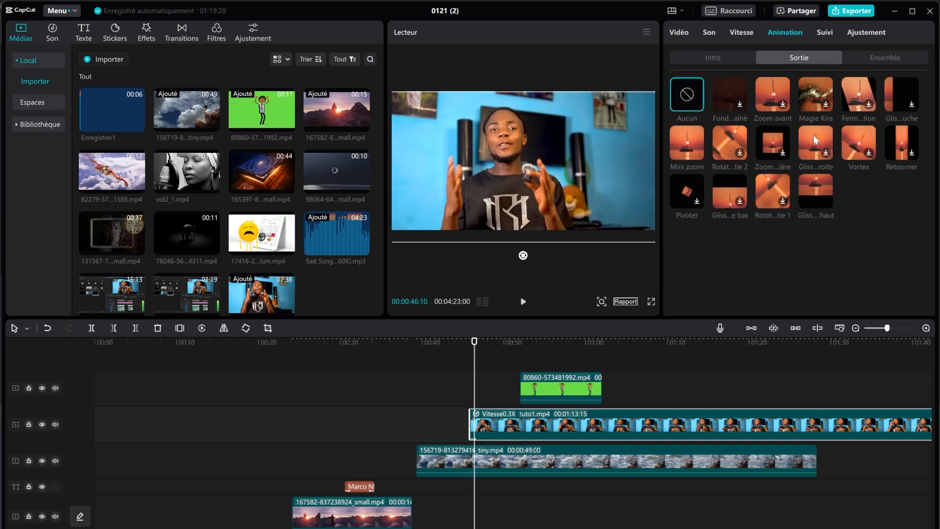
pyautogui.click(823, 186)
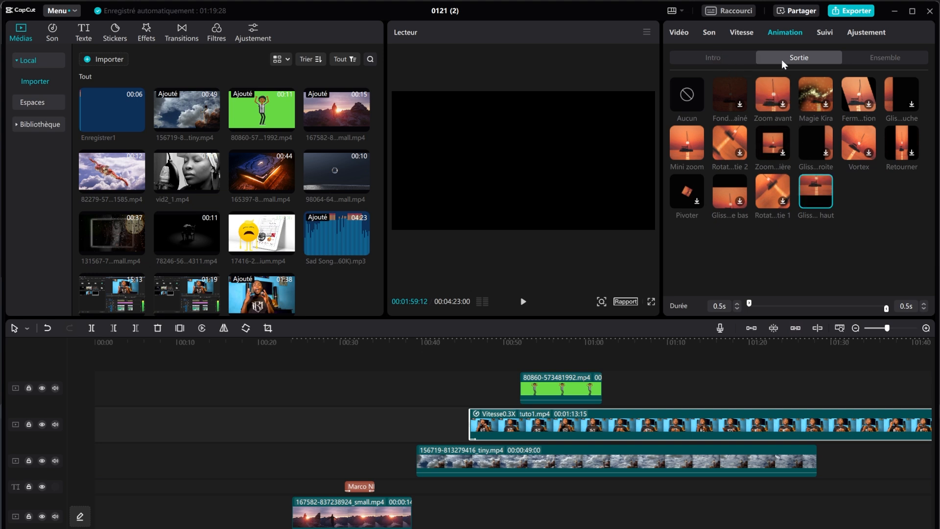
pyautogui.click(880, 58)
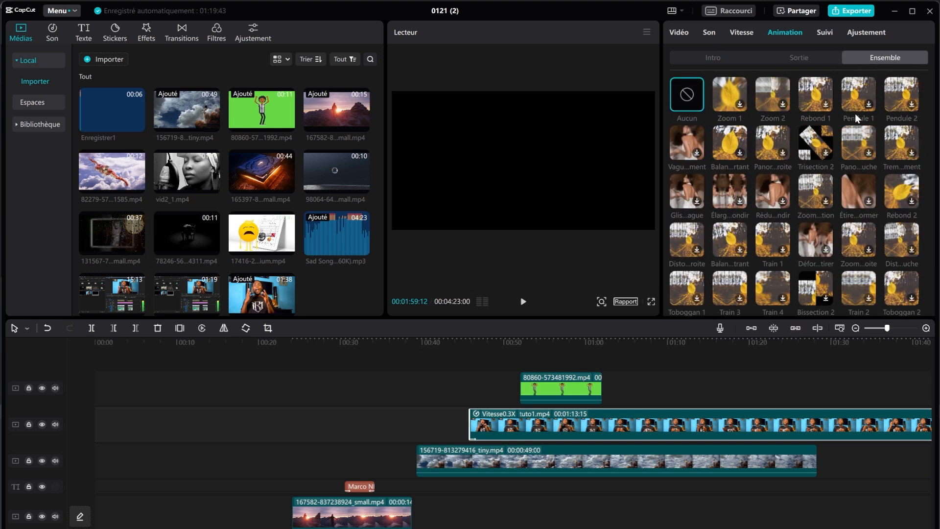
pyautogui.click(721, 57)
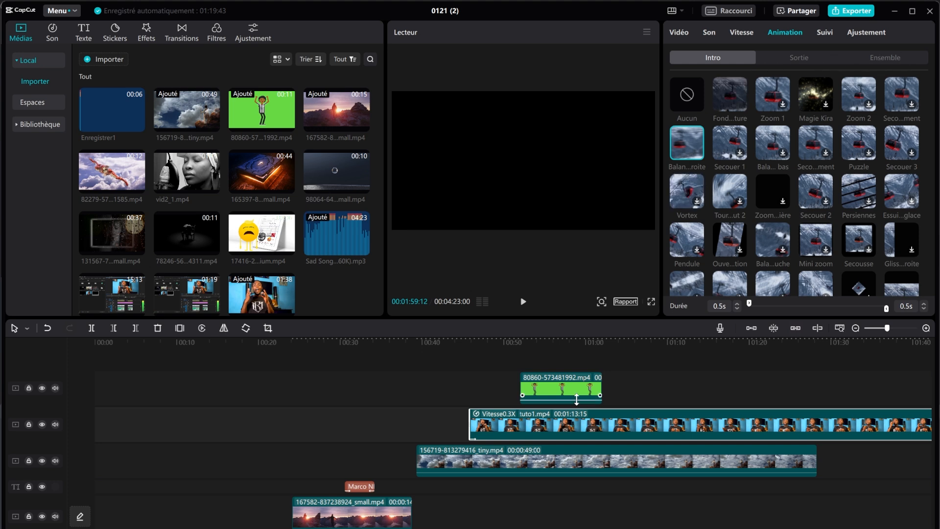
pyautogui.click(595, 344)
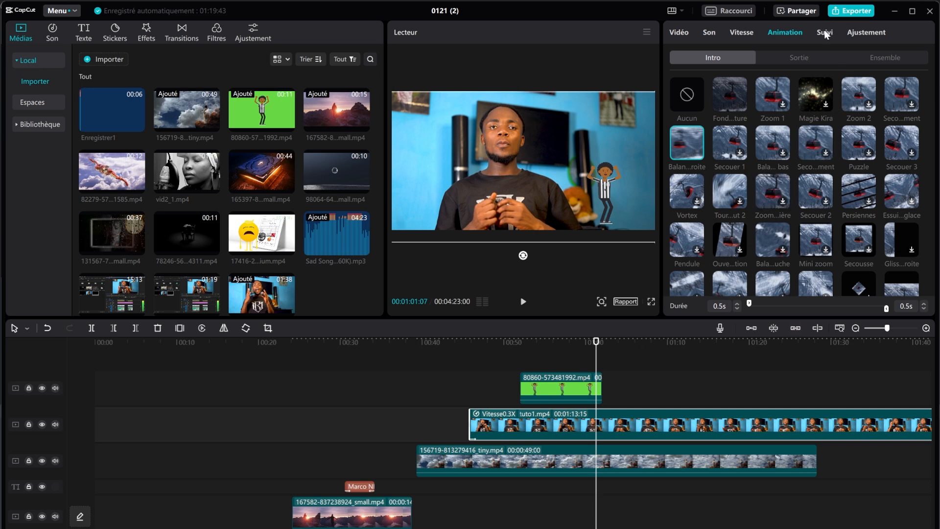
# Step: Look through the Suivi and Ajustement tabs, scrolling down the adjustment settings
pyautogui.click(825, 34)
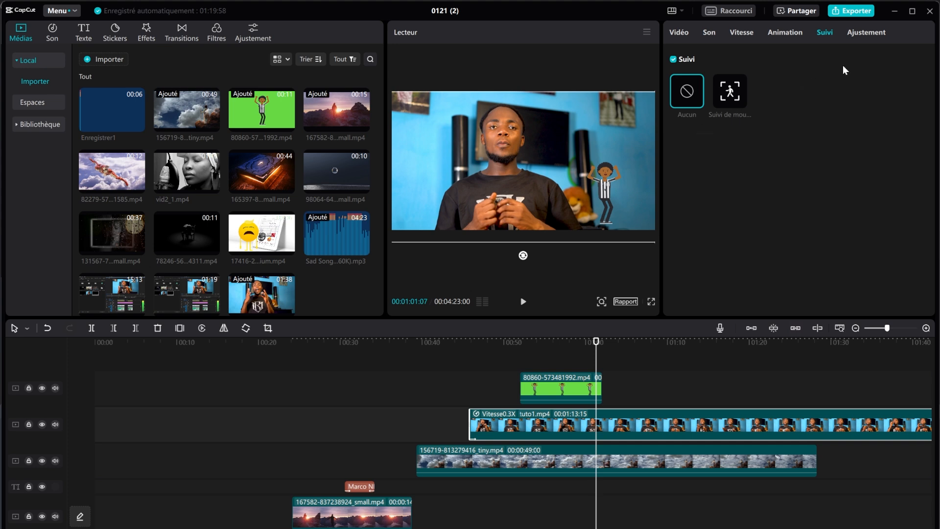
pyautogui.click(860, 39)
pyautogui.scroll(-5, 744, 177)
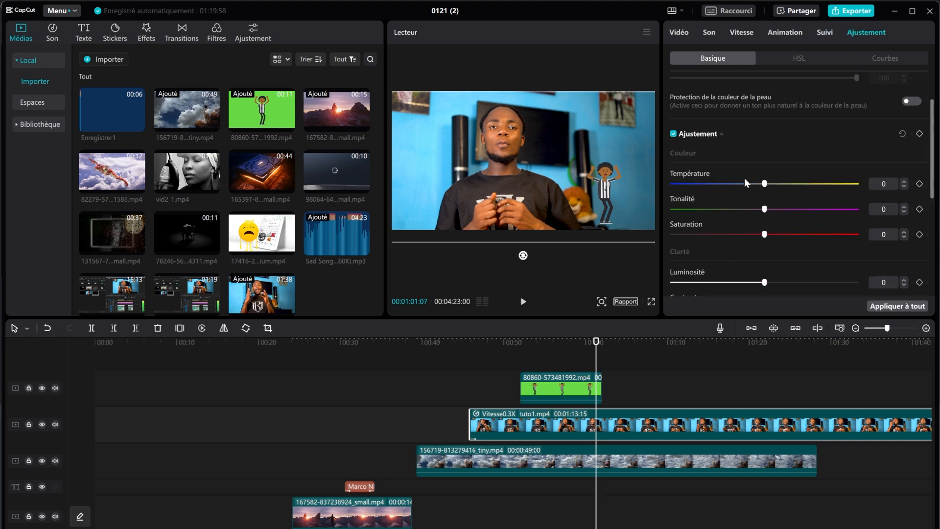
pyautogui.scroll(-3, 666, 399)
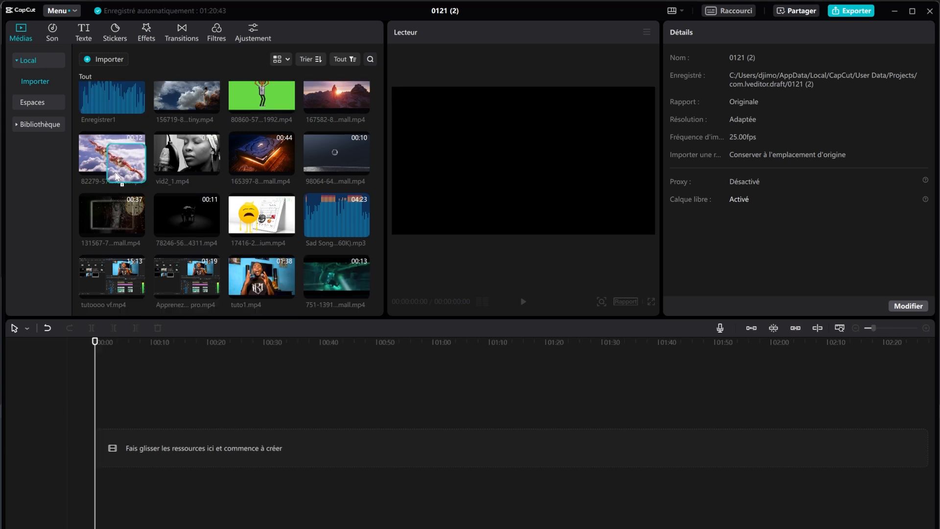
# Step: Place the flying-hero clip on the timeline and trial a 9:16 portrait canvas, enlarging it to fill
pyautogui.moveTo(111, 153); pyautogui.dragTo(109, 462)
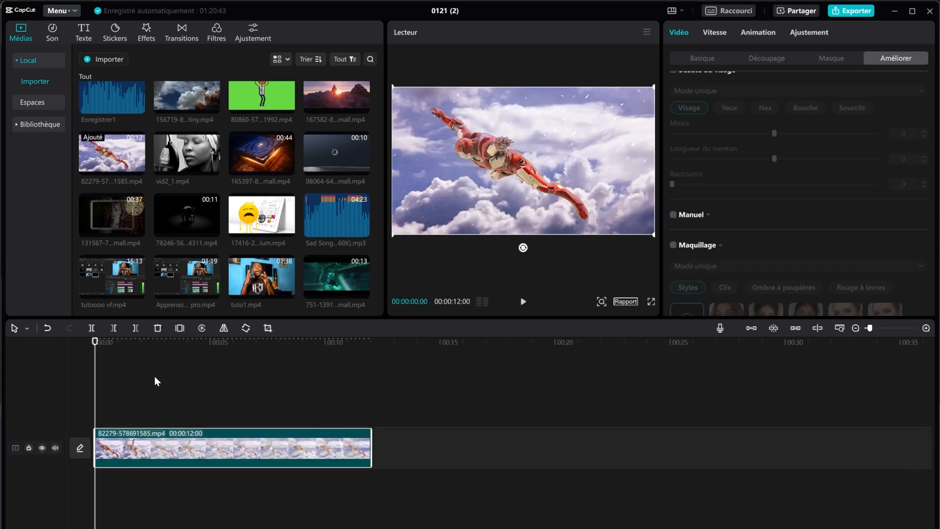
pyautogui.click(524, 302)
pyautogui.click(523, 302)
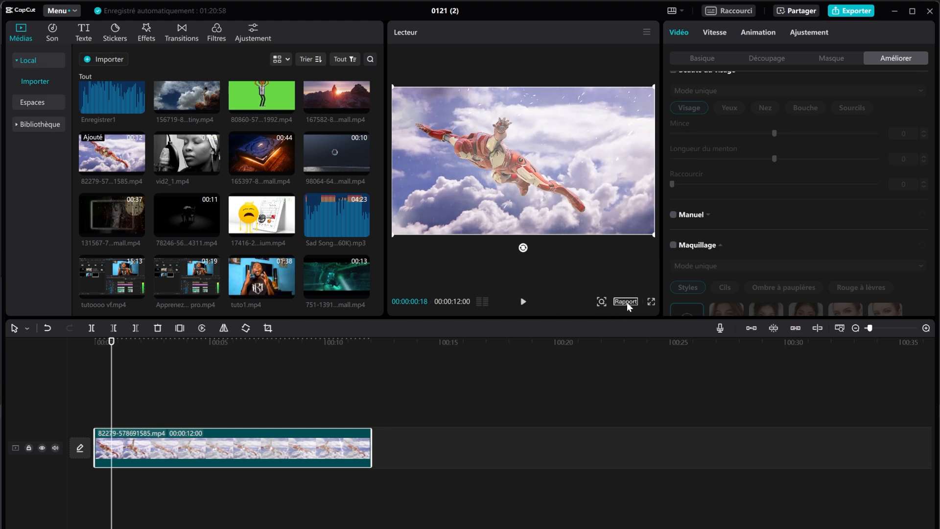
pyautogui.click(625, 301)
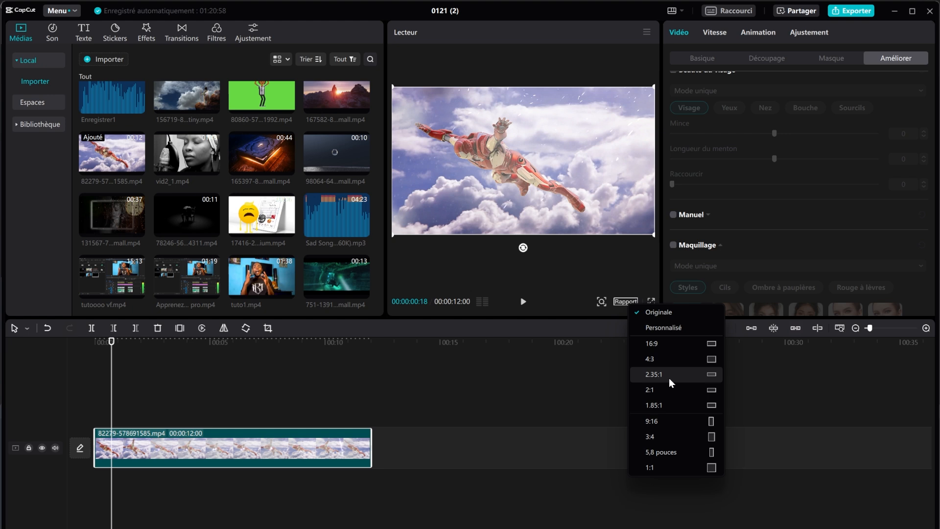
pyautogui.click(670, 421)
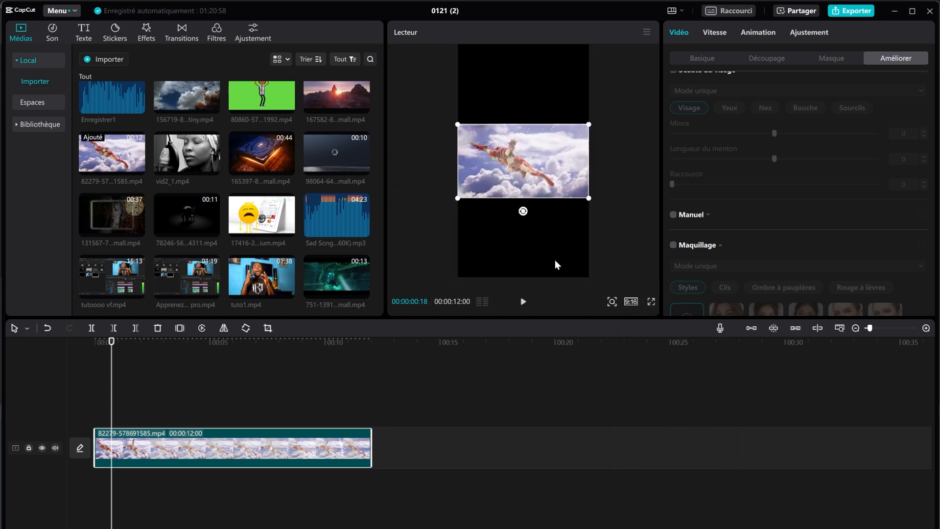
pyautogui.moveTo(457, 198); pyautogui.dragTo(475, 424)
pyautogui.moveTo(514, 161); pyautogui.dragTo(524, 228)
pyautogui.moveTo(409, 159); pyautogui.dragTo(303, 98)
pyautogui.moveTo(534, 235); pyautogui.dragTo(538, 147)
pyautogui.moveTo(526, 193); pyautogui.dragTo(592, 213)
pyautogui.click(523, 303)
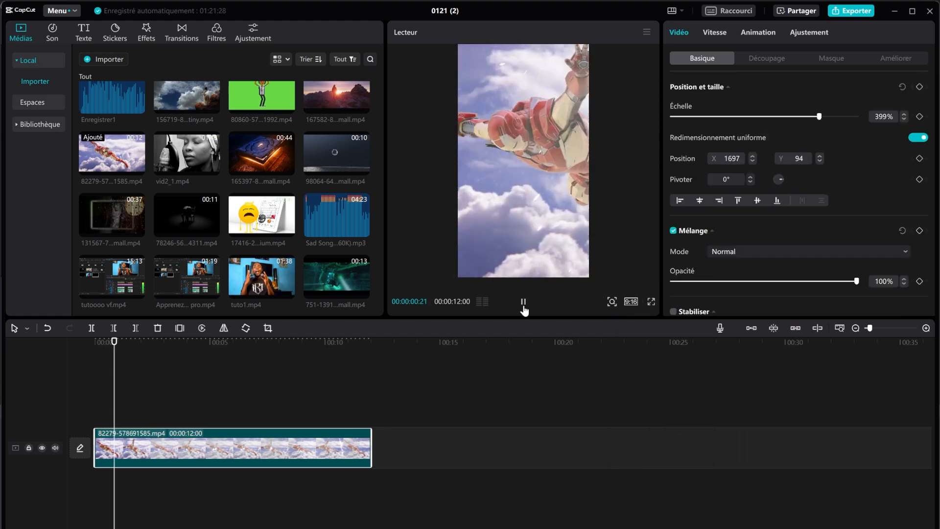
pyautogui.click(523, 305)
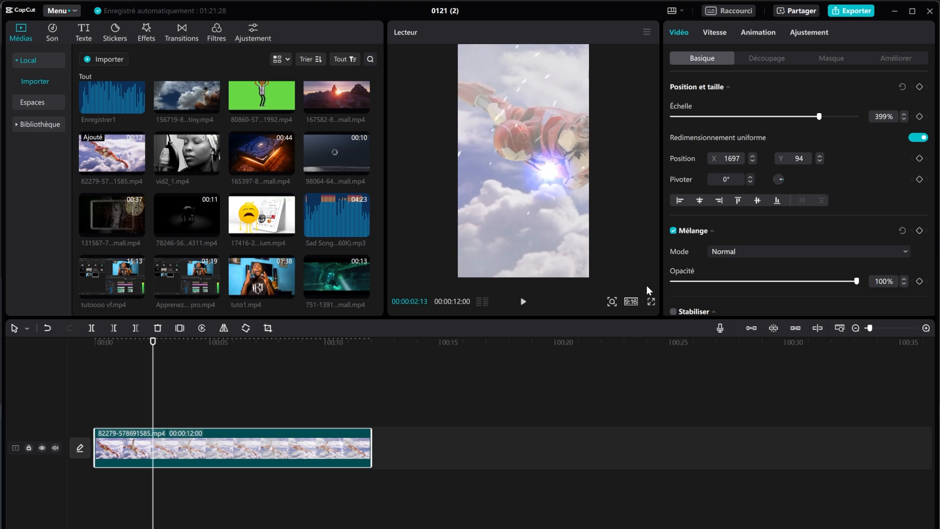
# Step: Revert to Originale ratio, reset the clip to 100% scale, and add Sad Song beneath
pyautogui.click(631, 301)
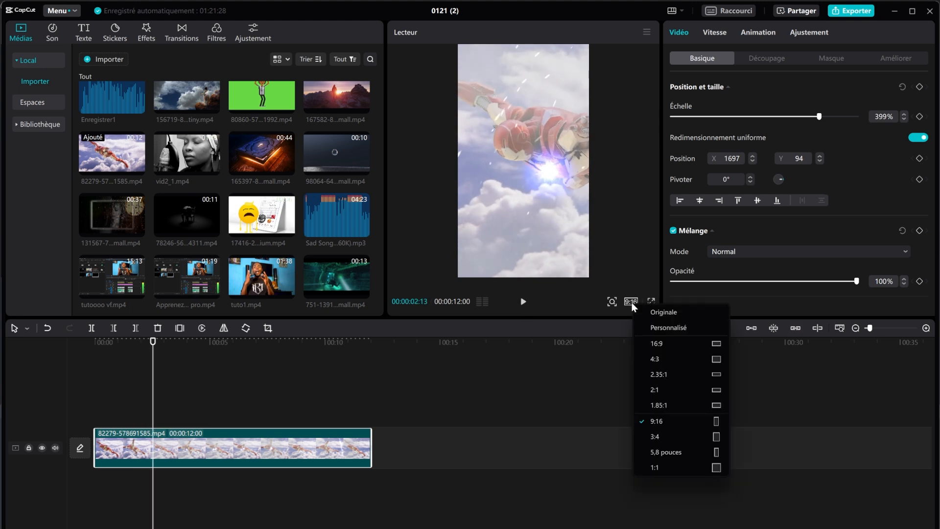
pyautogui.click(656, 312)
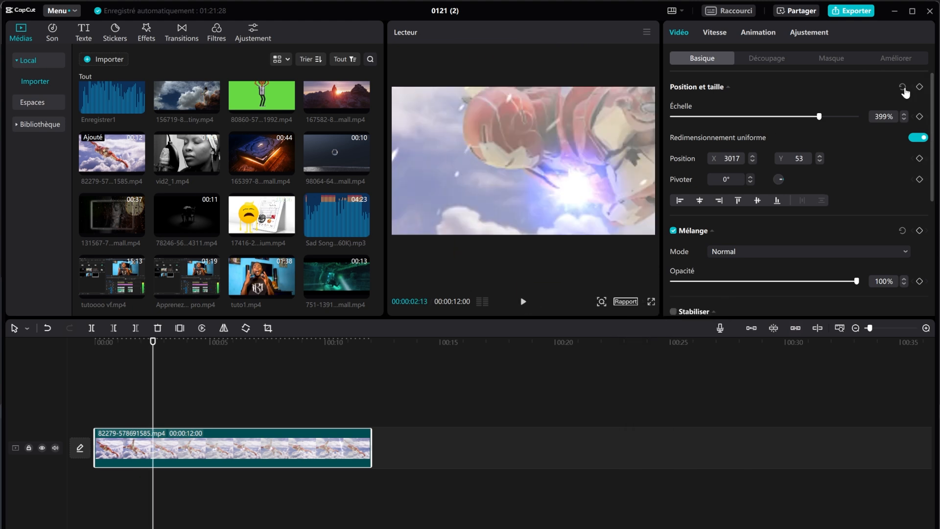
pyautogui.click(902, 88)
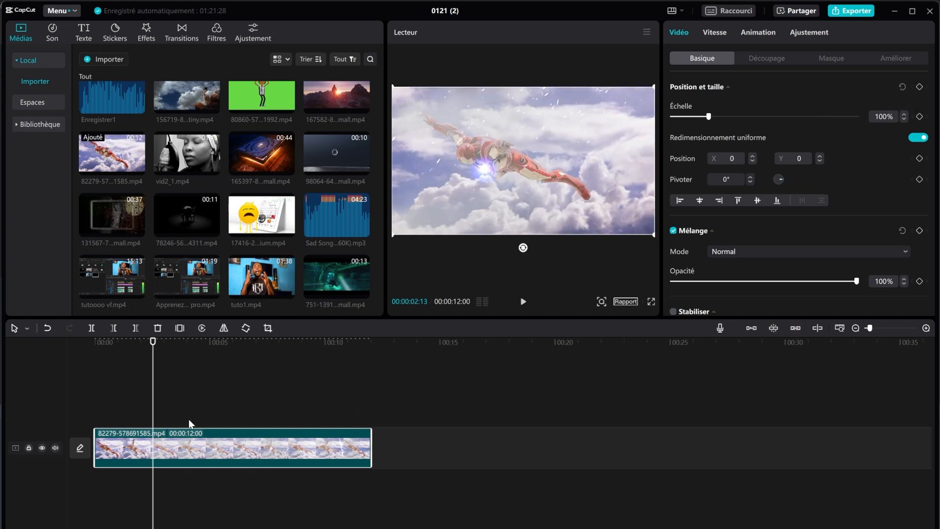
pyautogui.moveTo(332, 210); pyautogui.dragTo(78, 496)
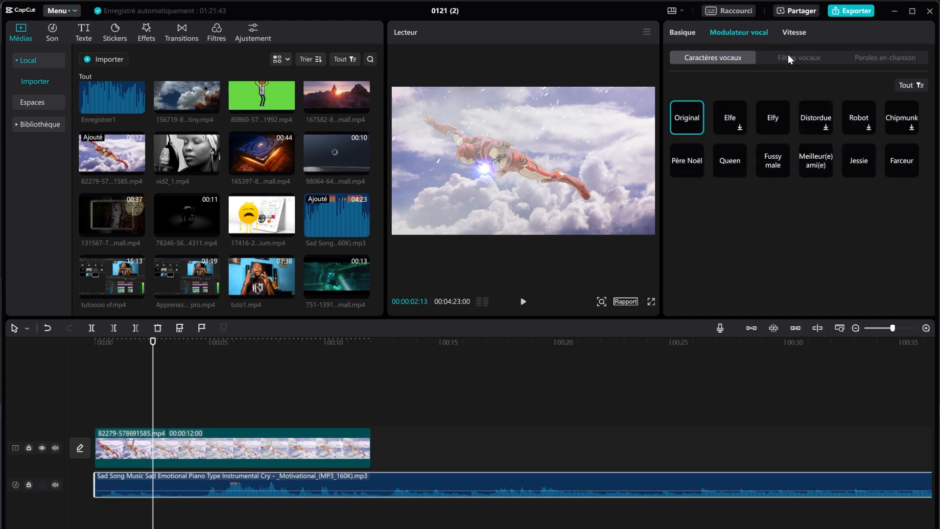
# Step: Turn the Sad Song music volume down to -39.1dB and bring up the export settings
pyautogui.click(683, 31)
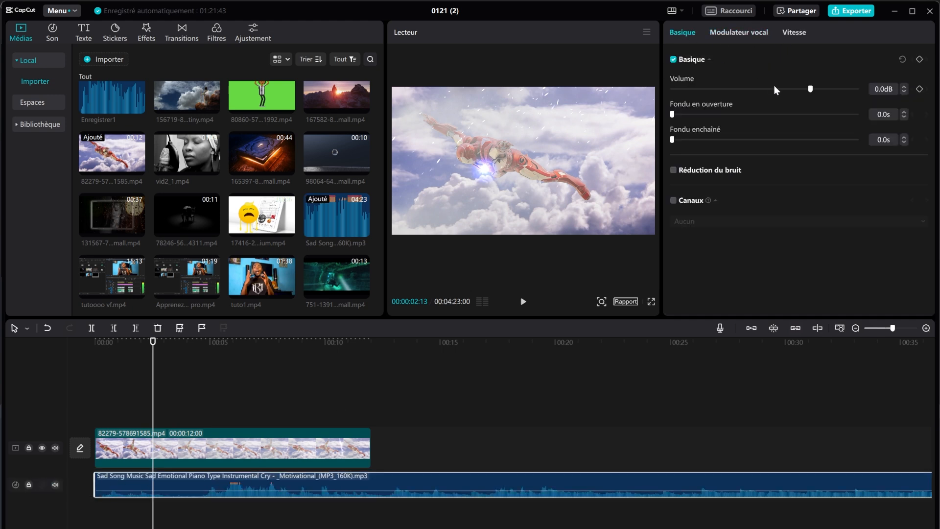
pyautogui.moveTo(768, 84); pyautogui.dragTo(717, 98)
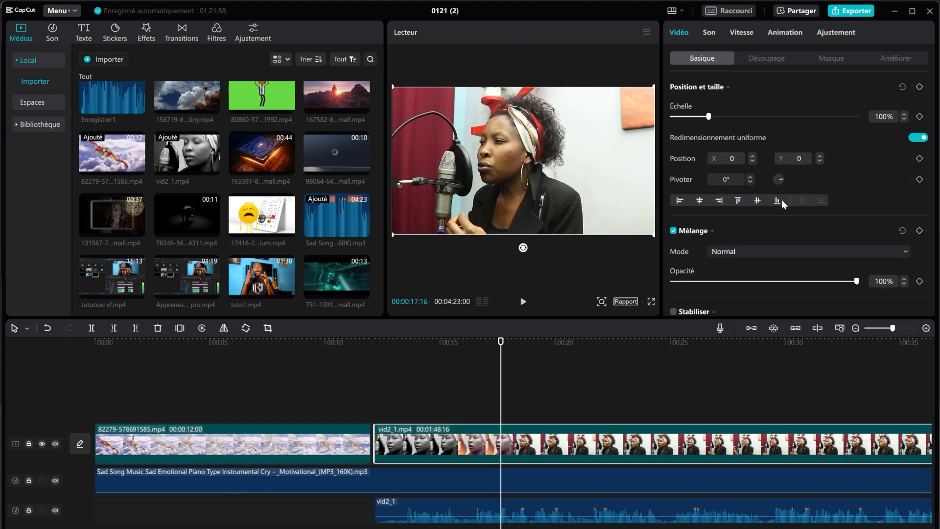
pyautogui.click(850, 10)
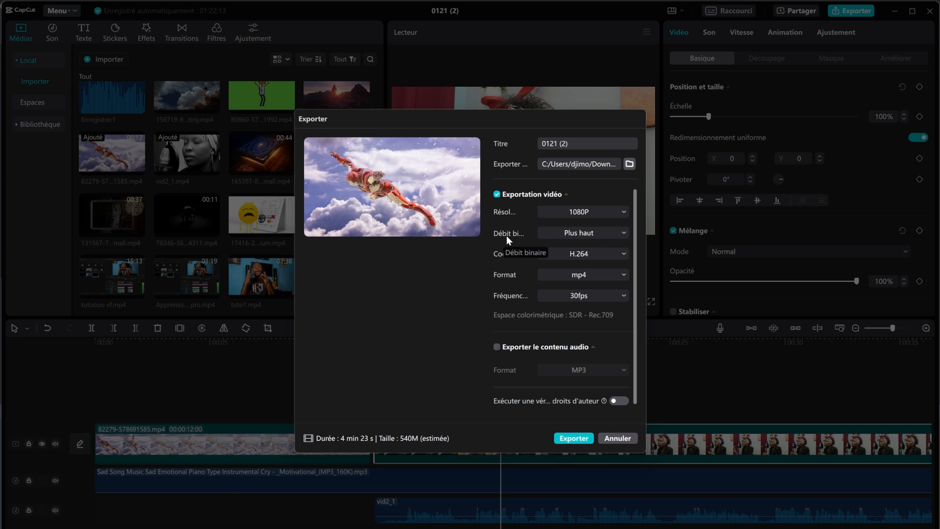
# Step: Set the bitrate to Recommandé and rename the export title to 'test'
pyautogui.click(586, 233)
pyautogui.click(585, 268)
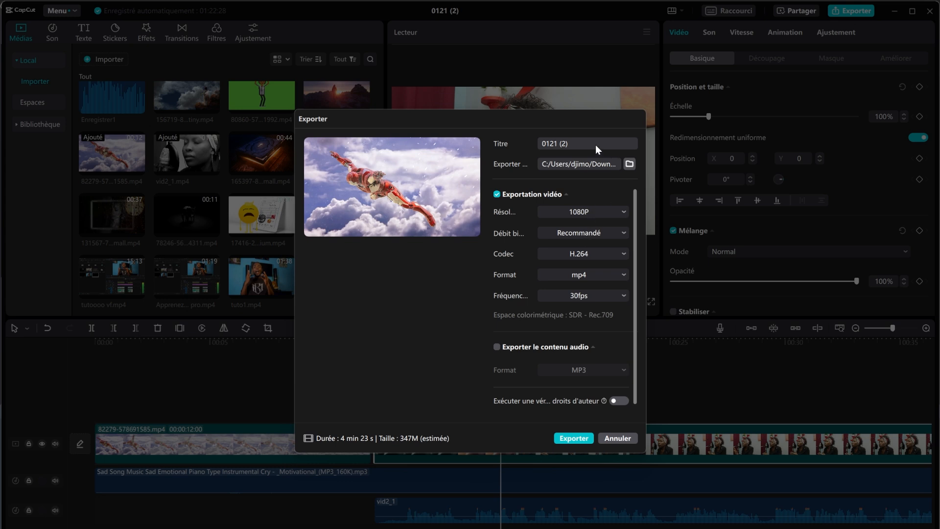
pyautogui.moveTo(543, 149); pyautogui.dragTo(429, 167)
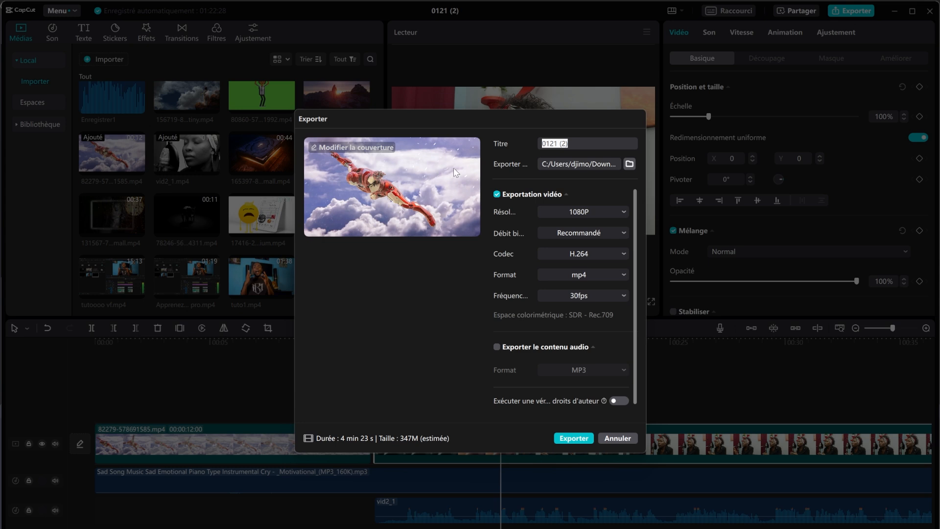
pyautogui.write('test')
# Step: Choose Téléchargements as the export destination and start the 1080p export
pyautogui.click(629, 163)
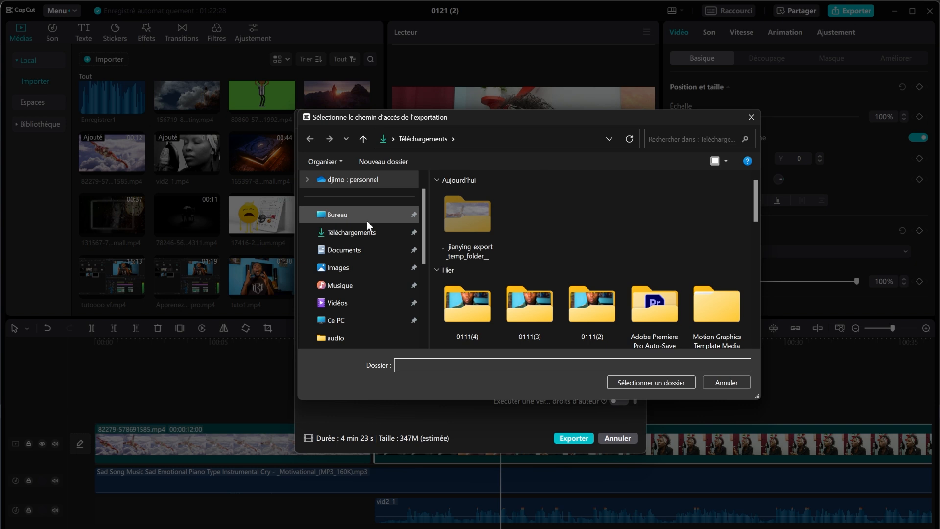
pyautogui.click(366, 232)
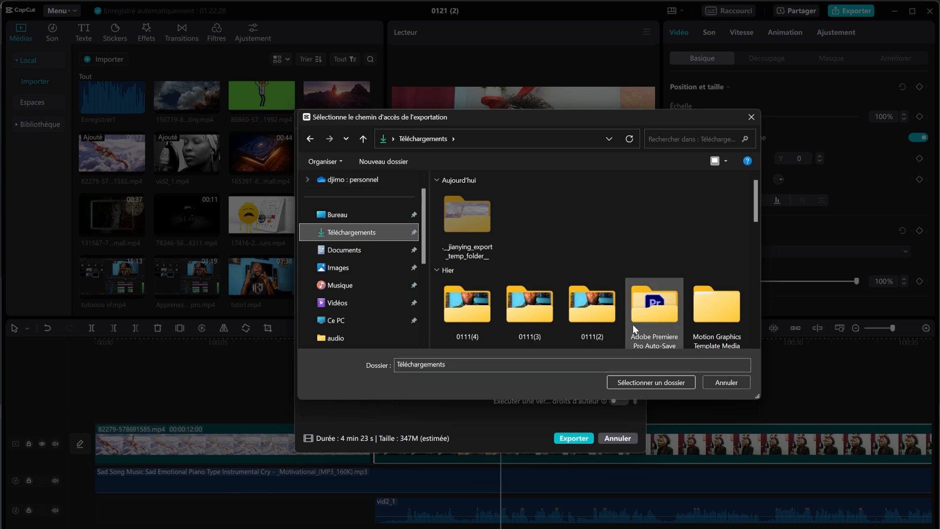
pyautogui.click(661, 383)
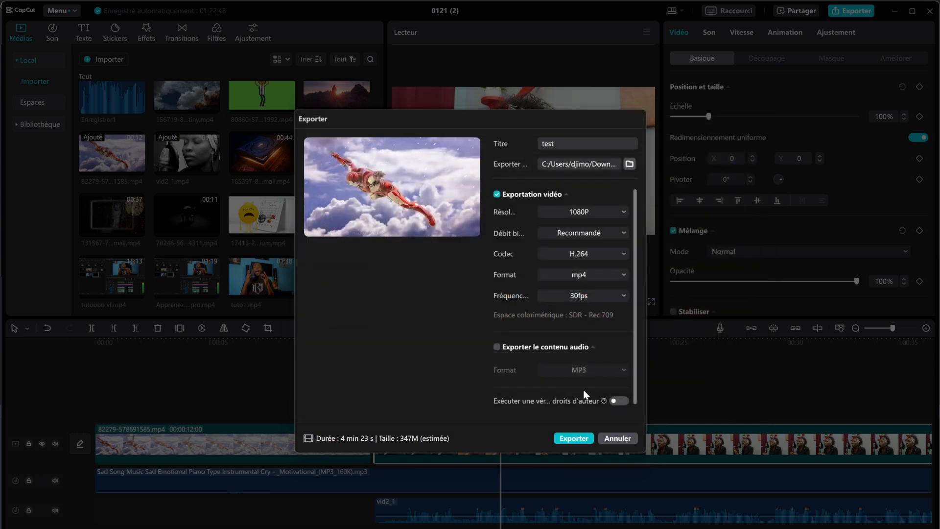
pyautogui.click(572, 437)
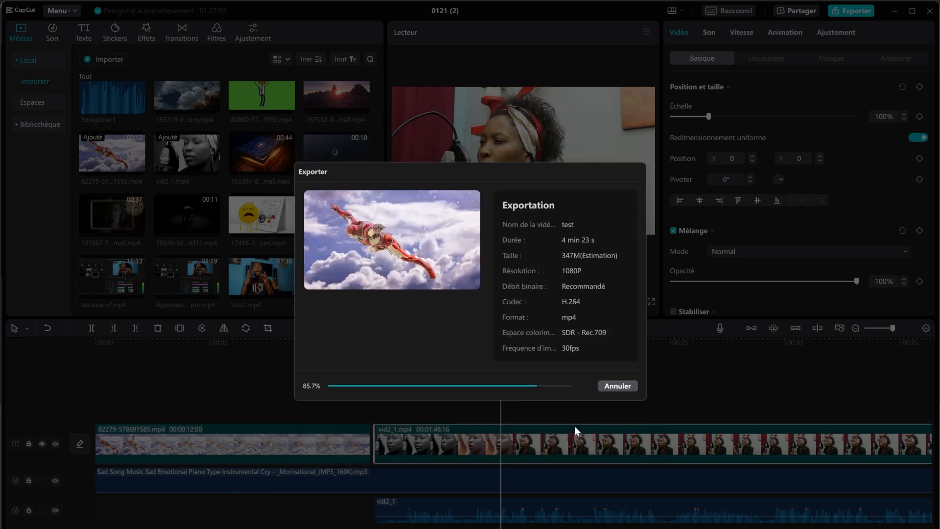